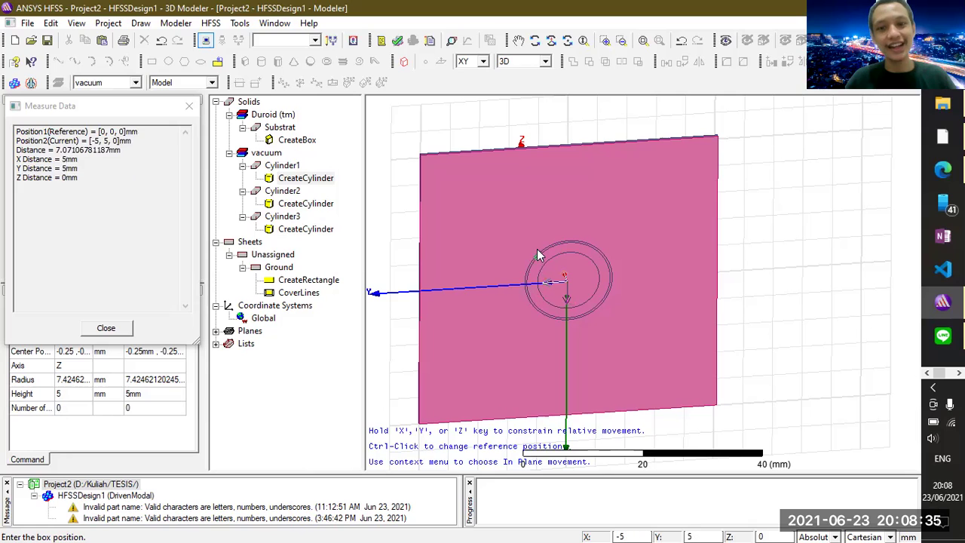
- Draw a 20 × 20 × 5 mm box around the cylinders, starting from the base corner at -10, 10, 0 mm
{"action": "left_click", "coordinate": [538, 257]}
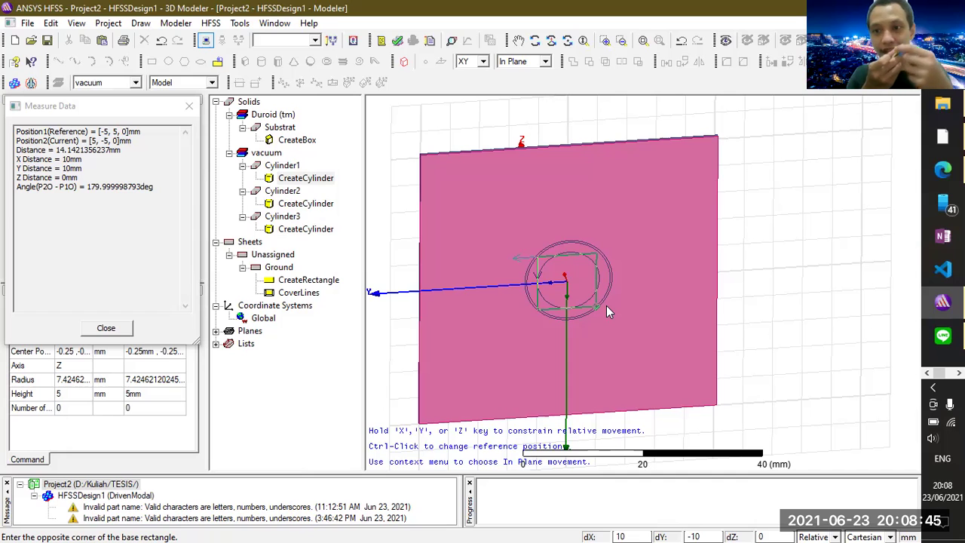
{"action": "key", "text": "Escape"}
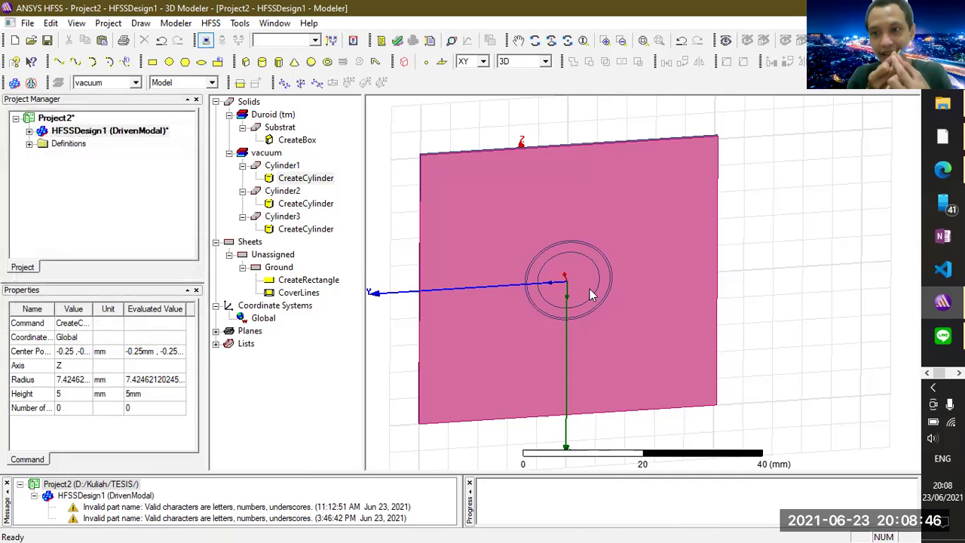
{"action": "left_click", "coordinate": [257, 82]}
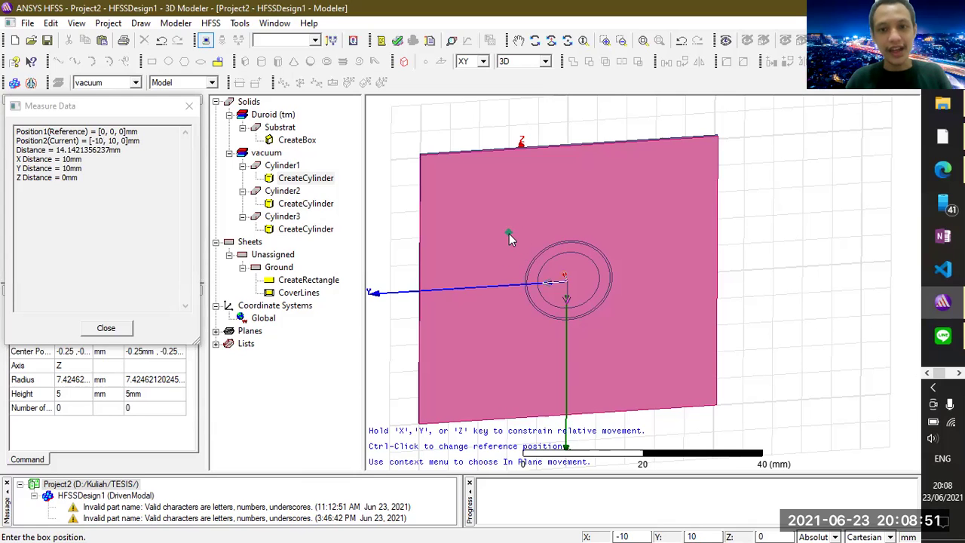
{"action": "left_click", "coordinate": [509, 234]}
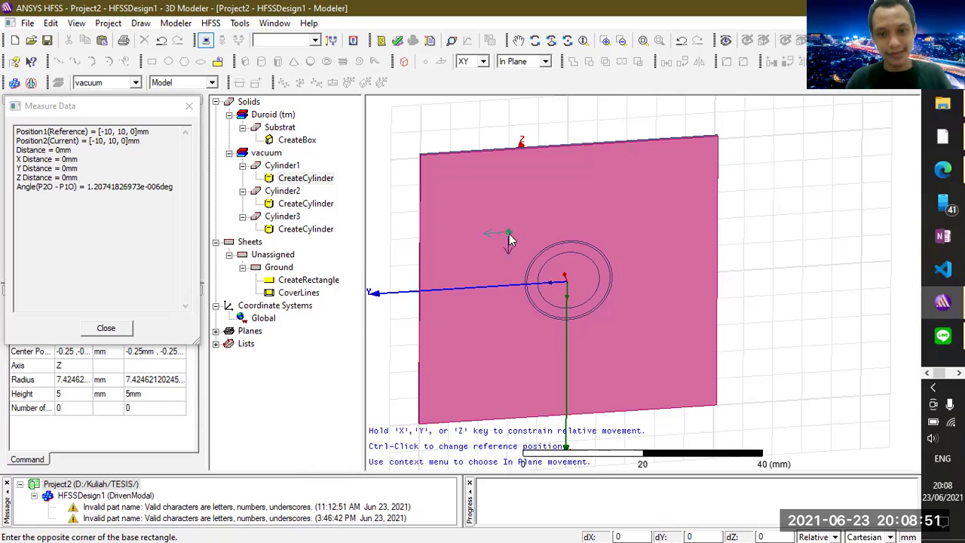
{"action": "left_click", "coordinate": [624, 330]}
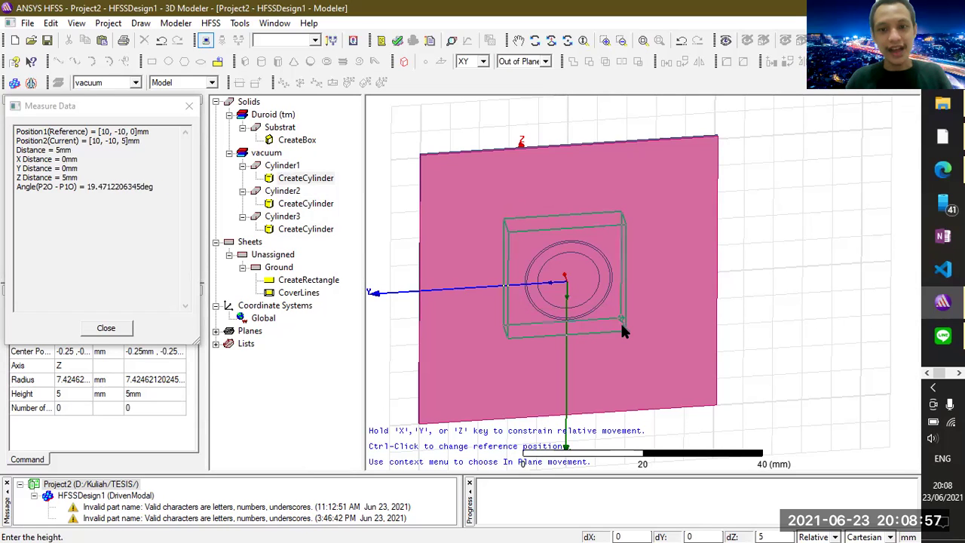
{"action": "left_click", "coordinate": [620, 321]}
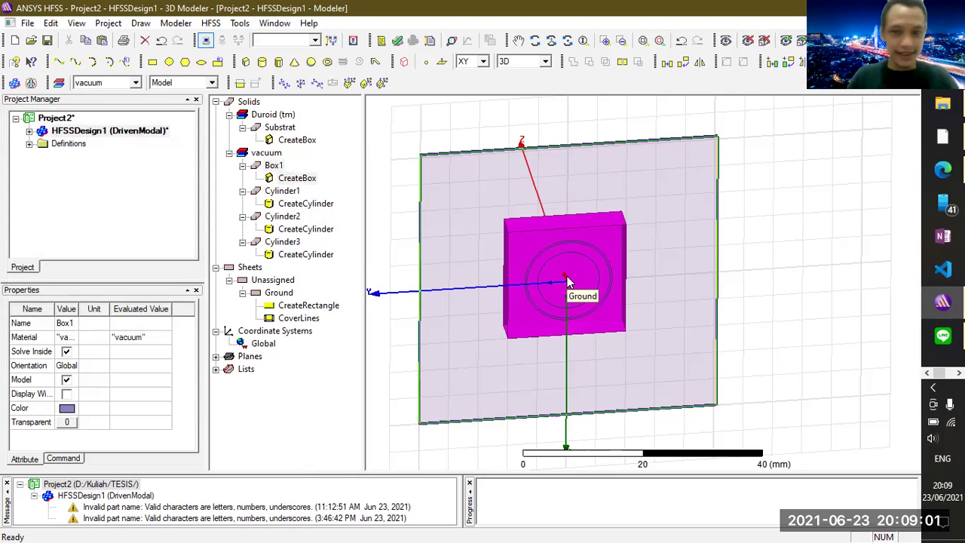
{"action": "double_click", "coordinate": [296, 180]}
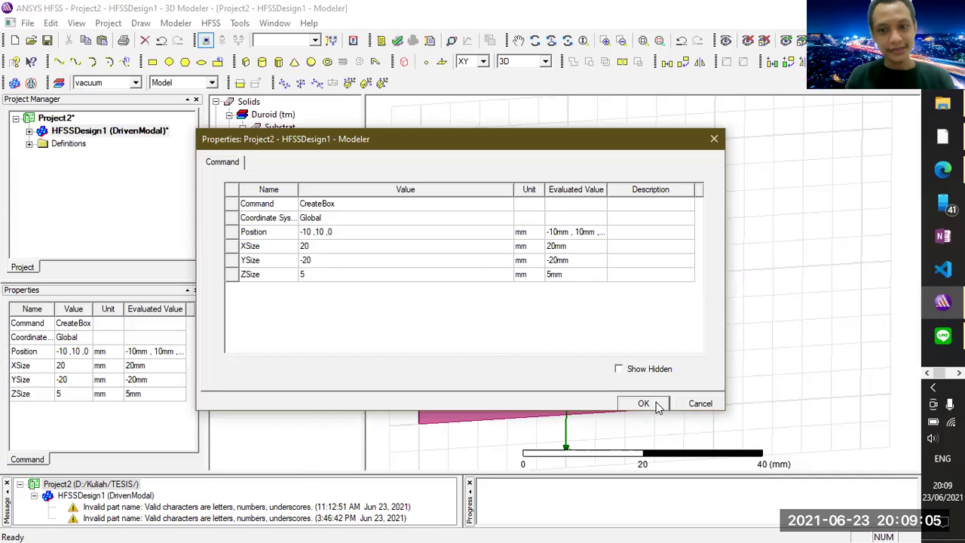
{"action": "left_click", "coordinate": [661, 403]}
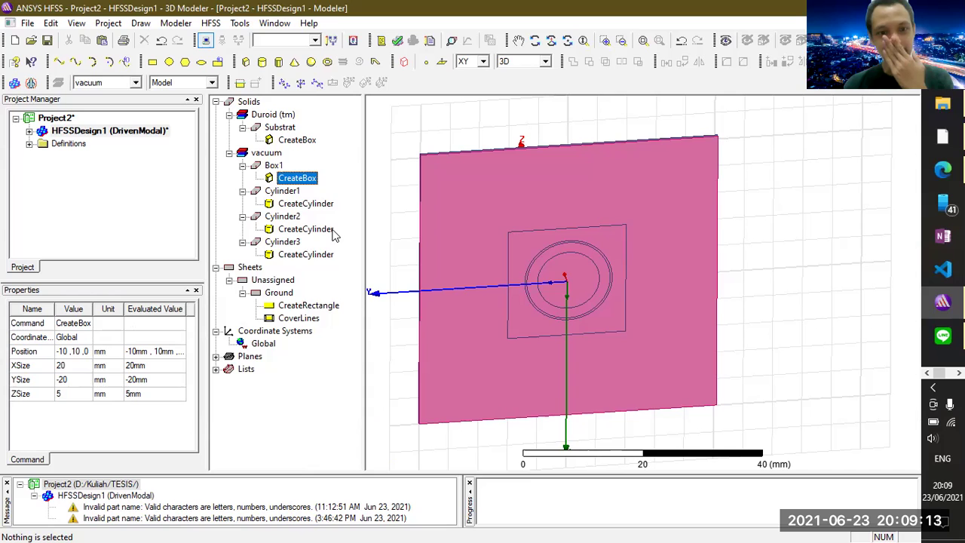
{"action": "left_click", "coordinate": [294, 205]}
{"action": "double_click", "coordinate": [294, 205]}
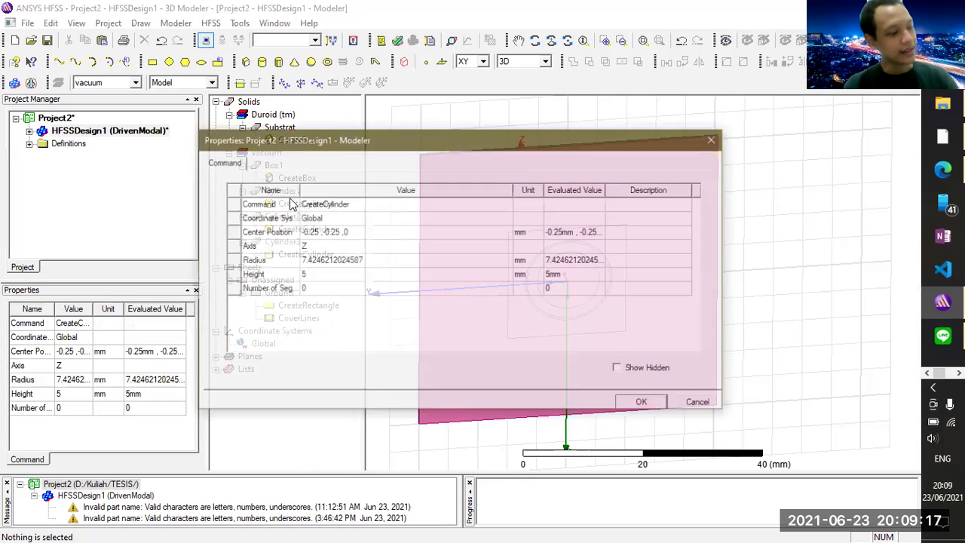
{"action": "left_click", "coordinate": [347, 205]}
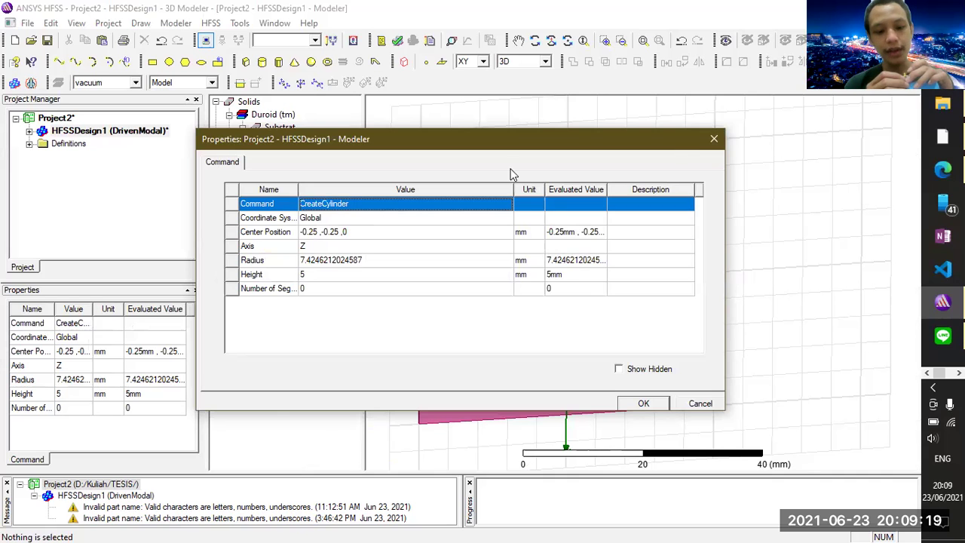
{"action": "left_click", "coordinate": [715, 138]}
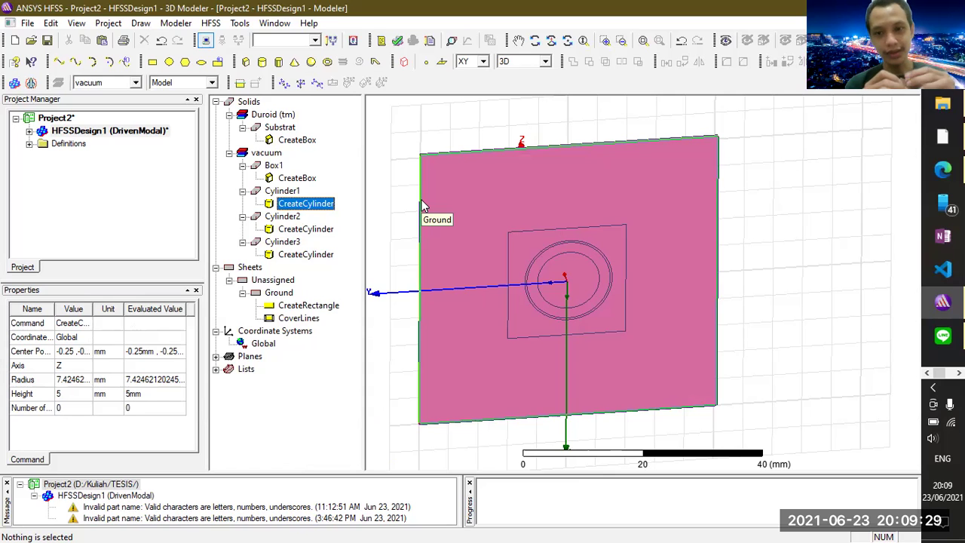
- Try to rename Cylinder1 as "Outer Conductor" in its object attributes
{"action": "double_click", "coordinate": [282, 193]}
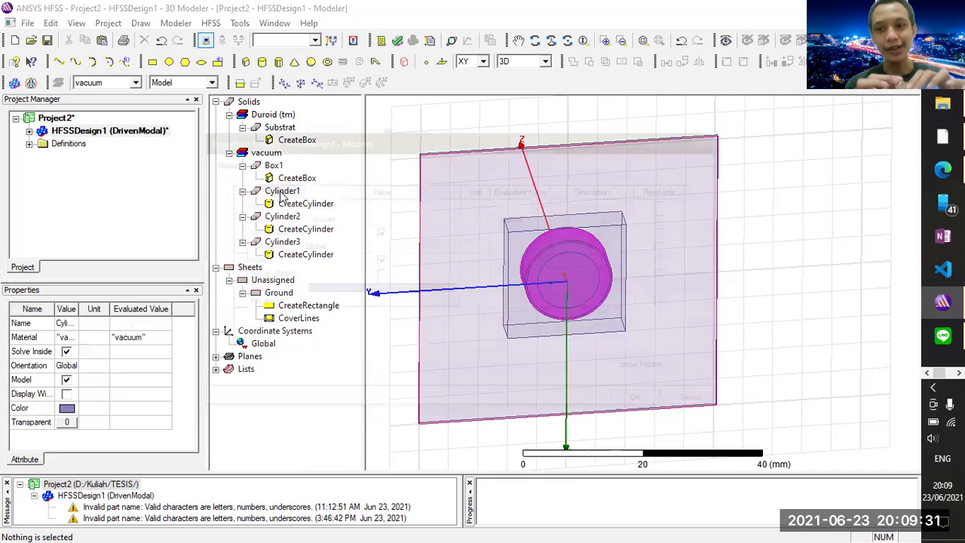
{"action": "left_click", "coordinate": [337, 204]}
{"action": "left_click", "coordinate": [337, 204]}
{"action": "key", "text": "BackSpace"}
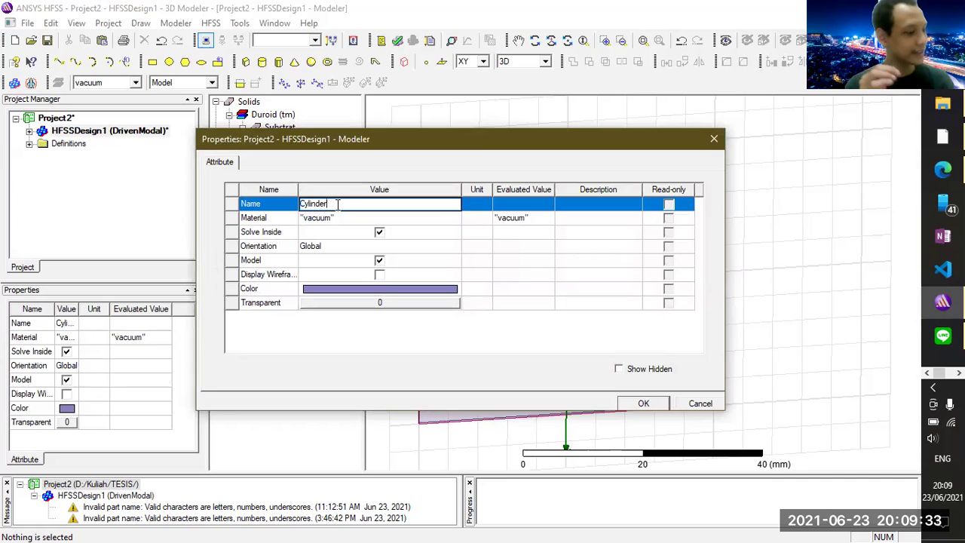
{"action": "key", "text": "BackSpace"}
{"action": "key", "text": "BackSpace"}
{"action": "key", "text": "BackSpace"}
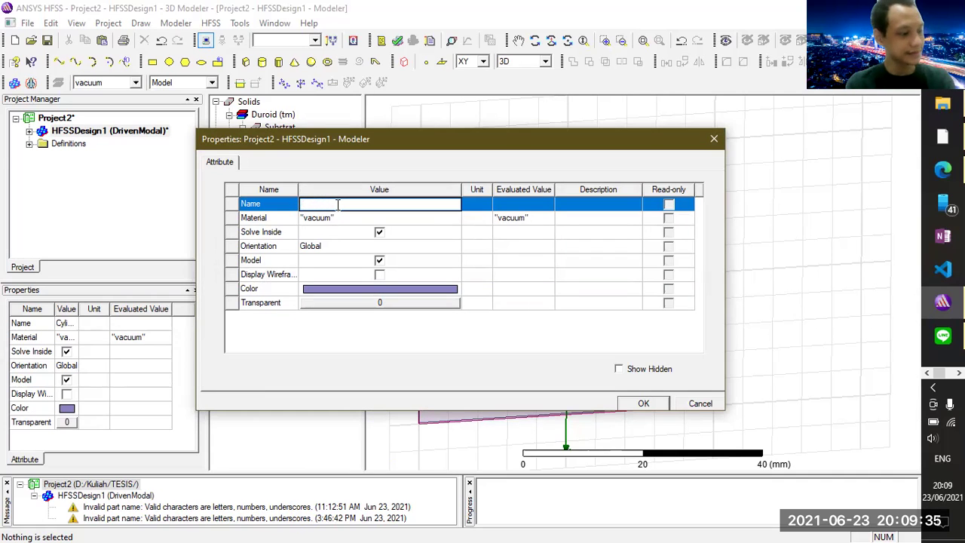
{"action": "type", "text": "Ou"}
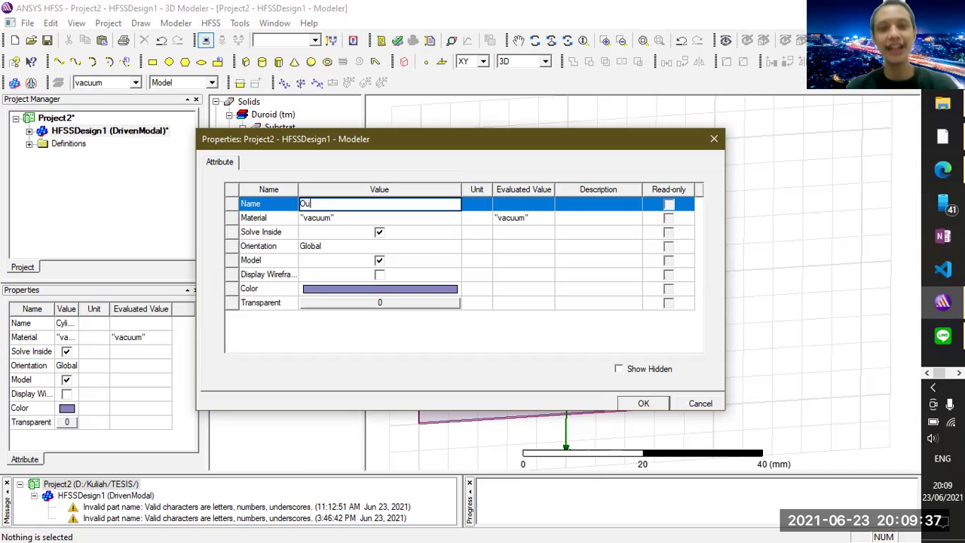
{"action": "type", "text": "ter Conductor"}
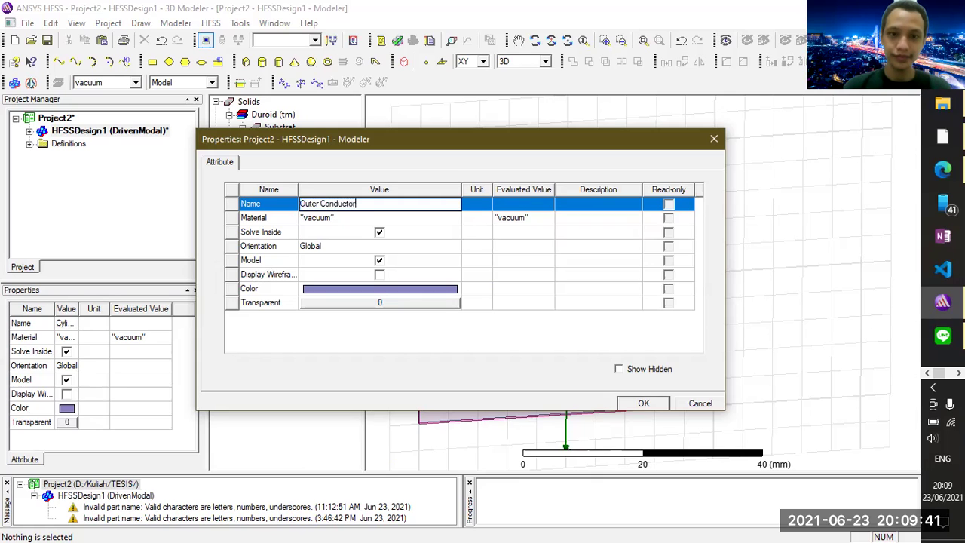
{"action": "left_click", "coordinate": [644, 404]}
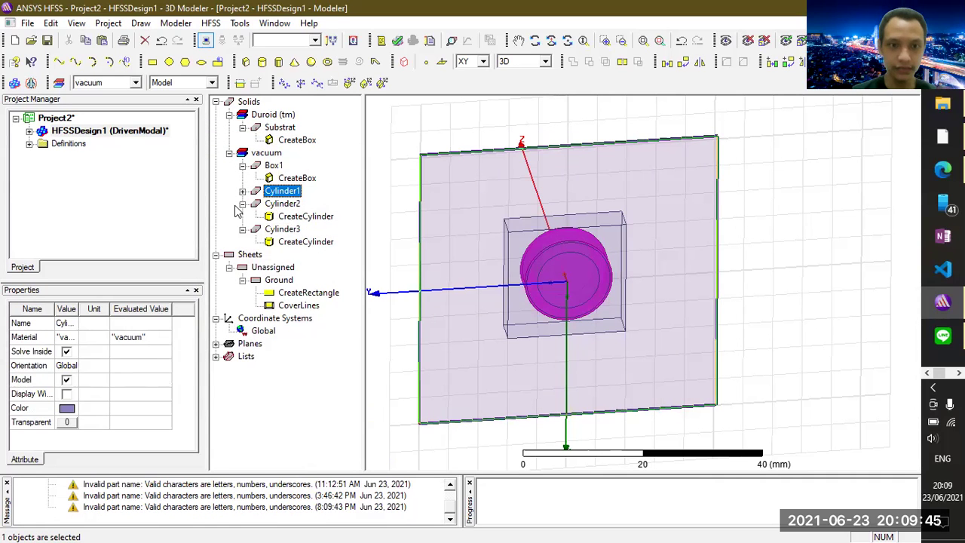
- Expand the cylinder entries in the model tree and retry naming Cylinder1 "Outer Conductor"
{"action": "left_click", "coordinate": [242, 203]}
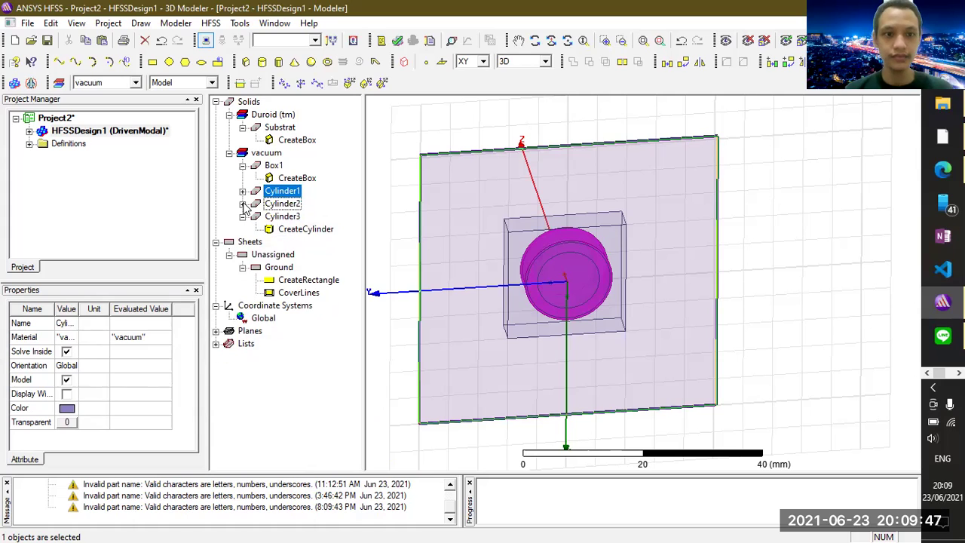
{"action": "left_click", "coordinate": [242, 190]}
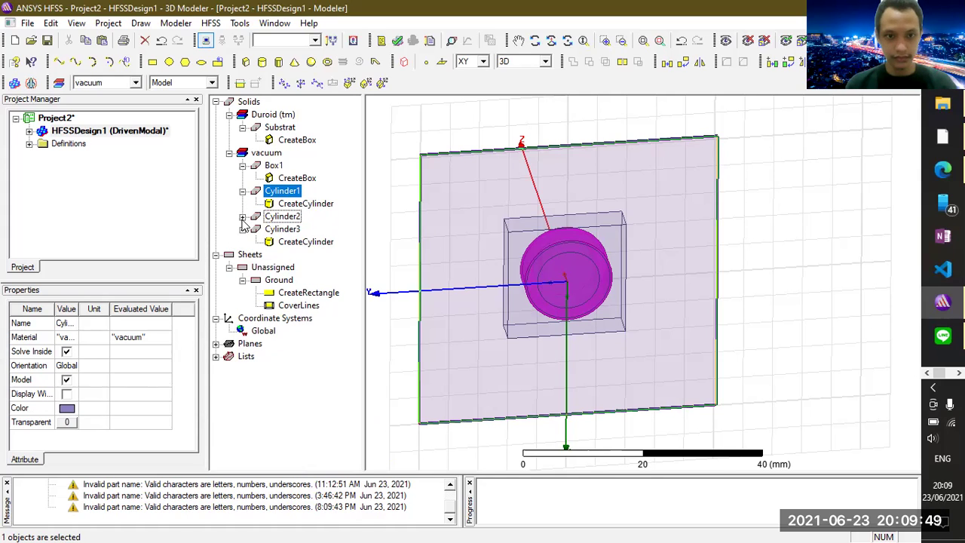
{"action": "left_click", "coordinate": [242, 217]}
{"action": "double_click", "coordinate": [282, 191]}
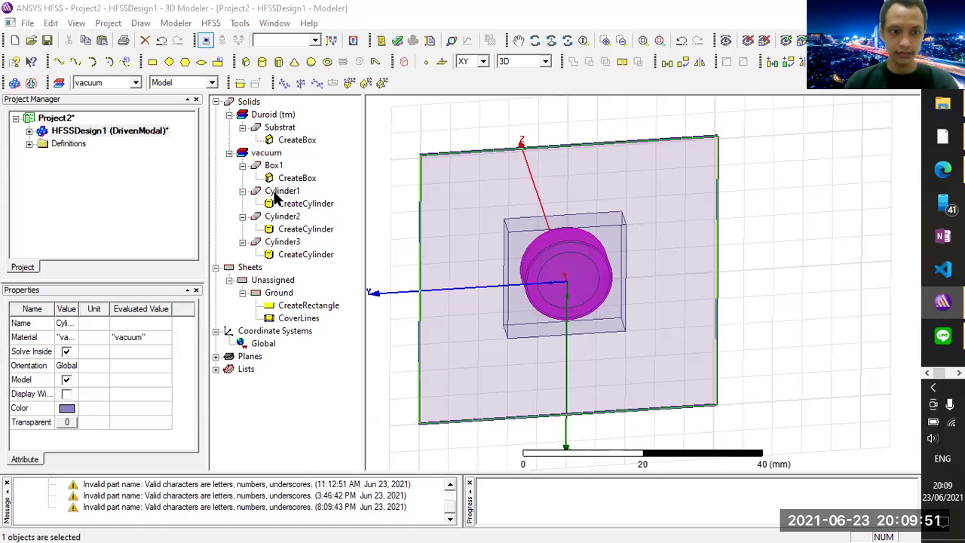
{"action": "left_click", "coordinate": [338, 204]}
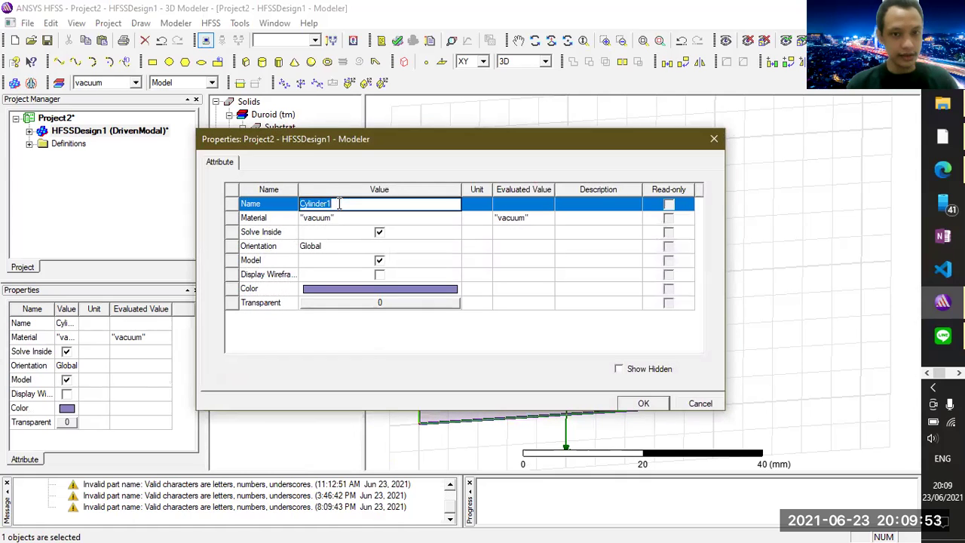
{"action": "key", "text": "BackSpace"}
{"action": "type", "text": "subs"}
{"action": "key", "text": "BackSpace"}
{"action": "key", "text": "BackSpace"}
{"action": "key", "text": "BackSpace"}
{"action": "key", "text": "BackSpace"}
{"action": "type", "text": "Ou"}
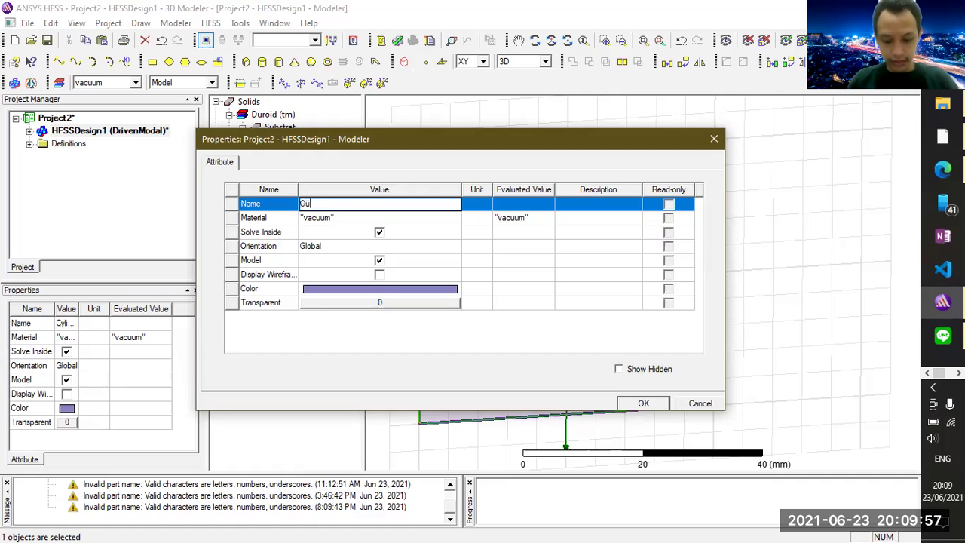
{"action": "type", "text": "ter Conductor"}
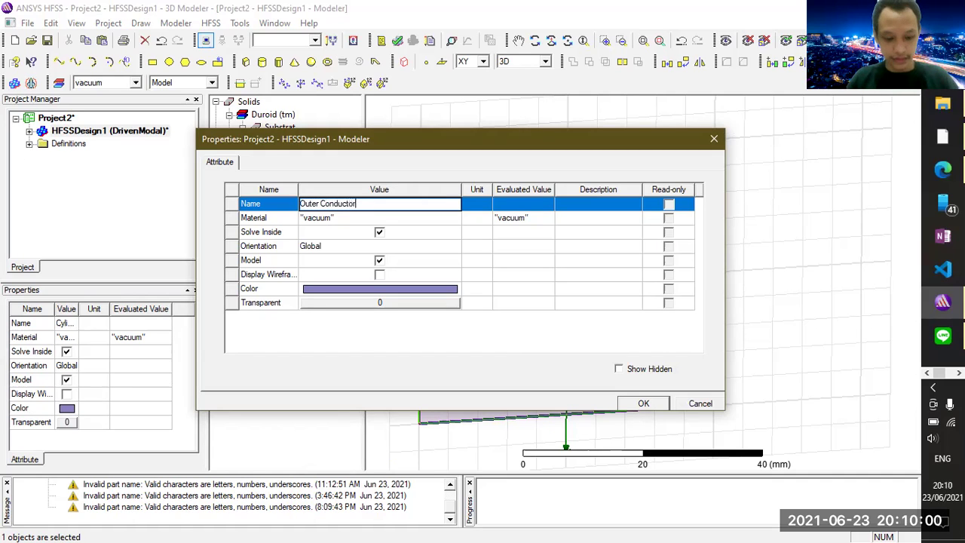
{"action": "left_click", "coordinate": [643, 404]}
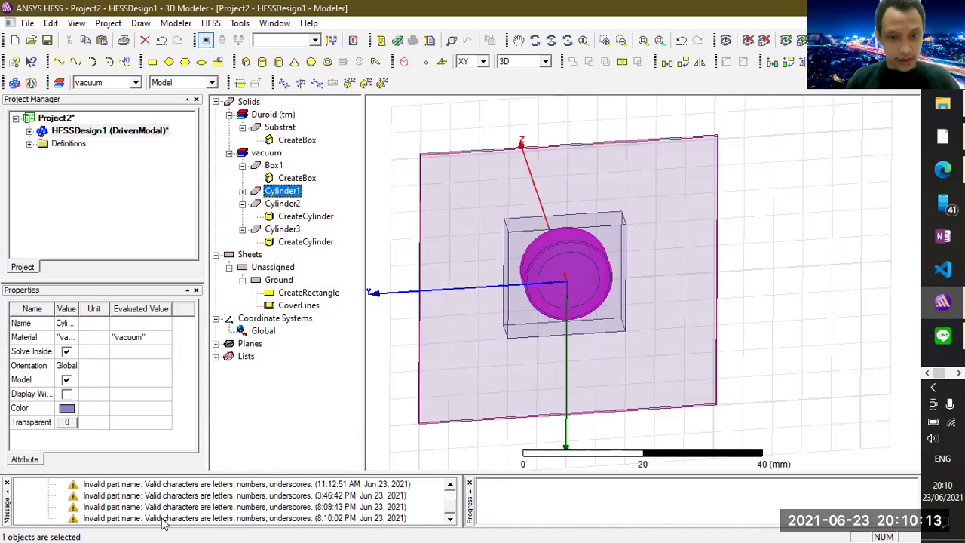
- Rename Cylinder1 as OuterConductor, written without a space
{"action": "left_click", "coordinate": [243, 191]}
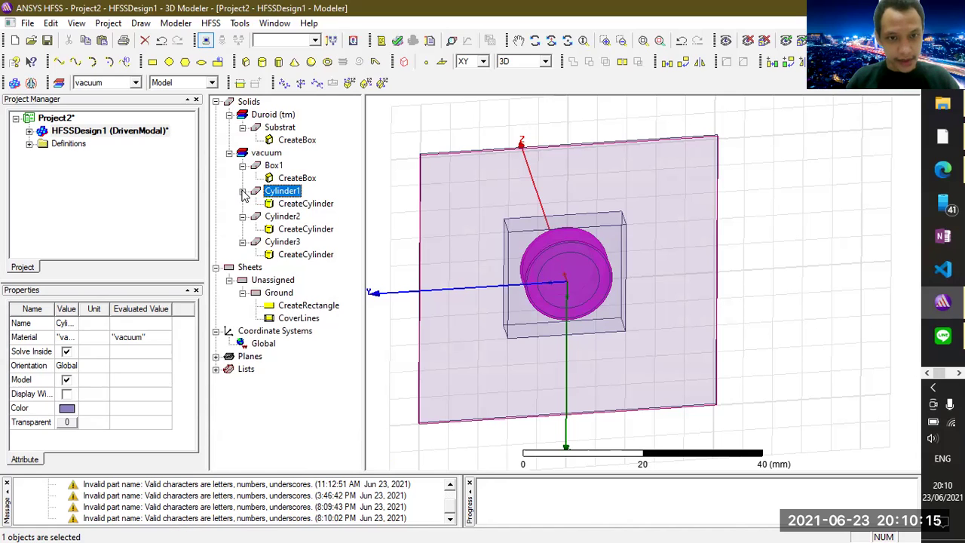
{"action": "double_click", "coordinate": [282, 193]}
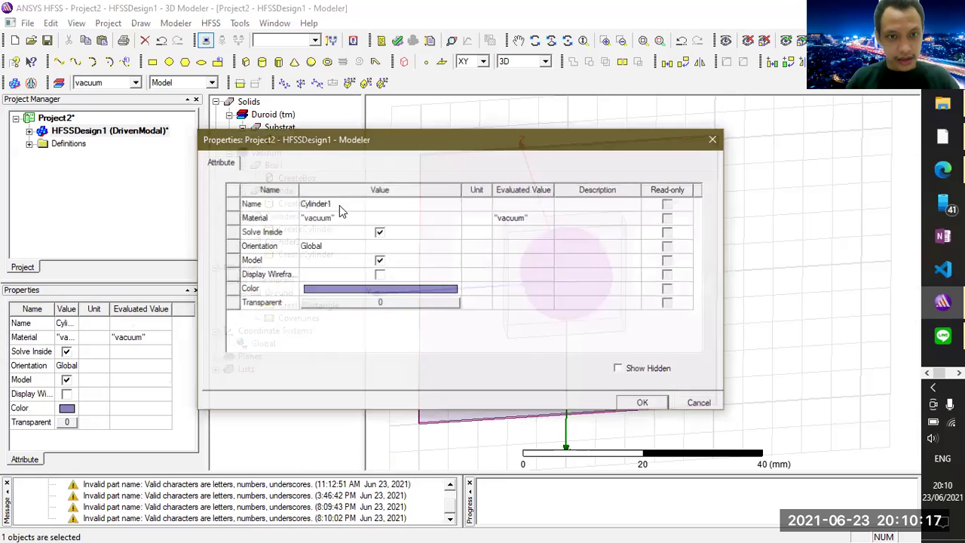
{"action": "left_click", "coordinate": [332, 204]}
{"action": "key", "text": "BackSpace"}
{"action": "type", "text": "OuterCon"}
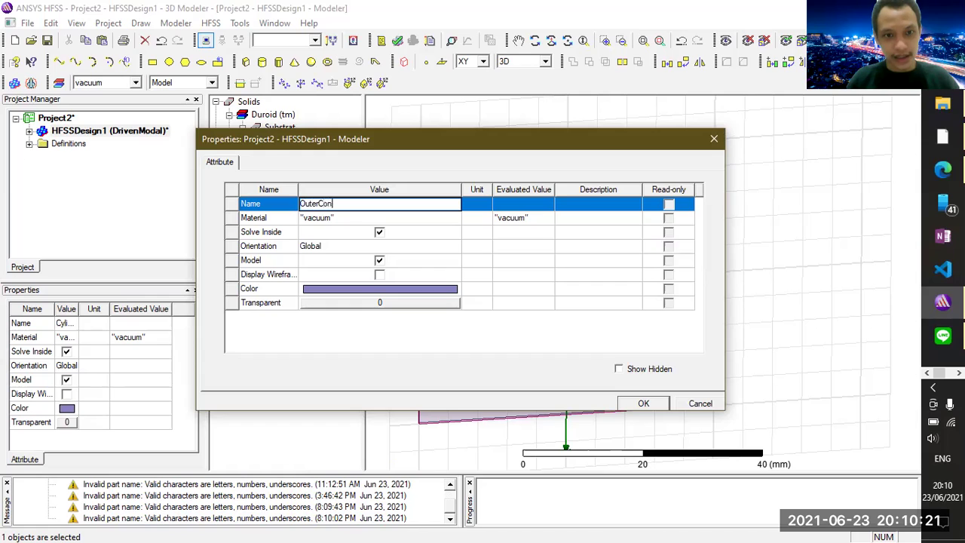
{"action": "type", "text": "ductor"}
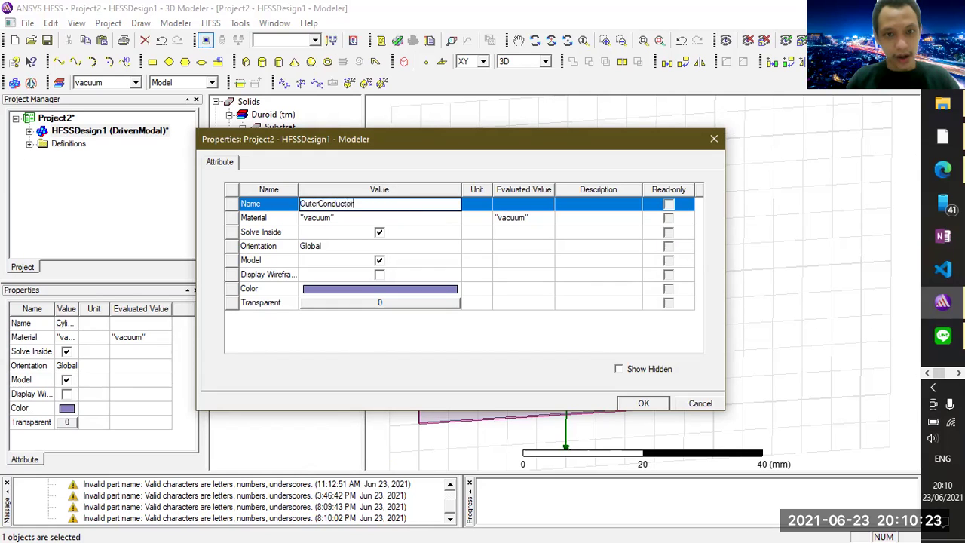
{"action": "left_click", "coordinate": [633, 407]}
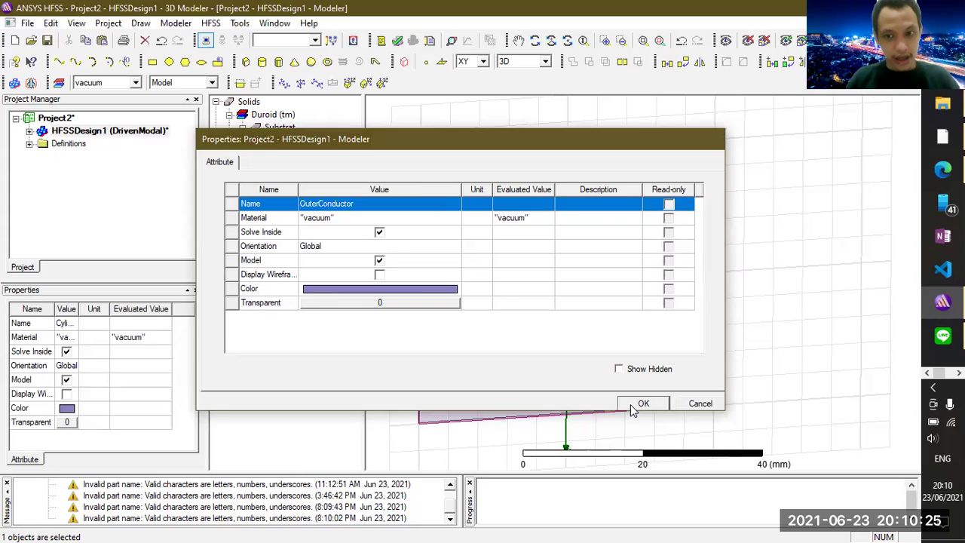
{"action": "left_click", "coordinate": [634, 407]}
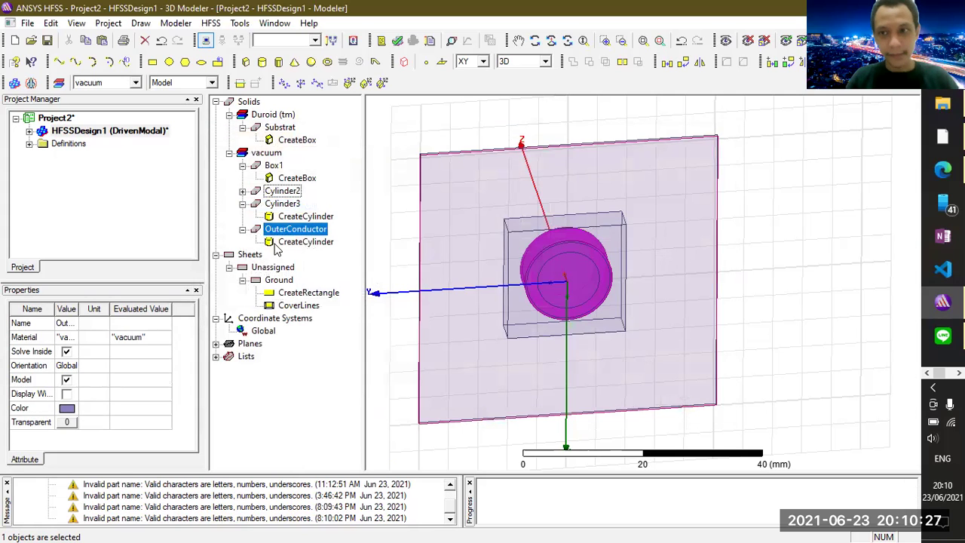
- Rename Cylinder2 as InnerConductor and keep the remaining cylinder's entry expanded in the model tree
{"action": "left_click", "coordinate": [242, 191]}
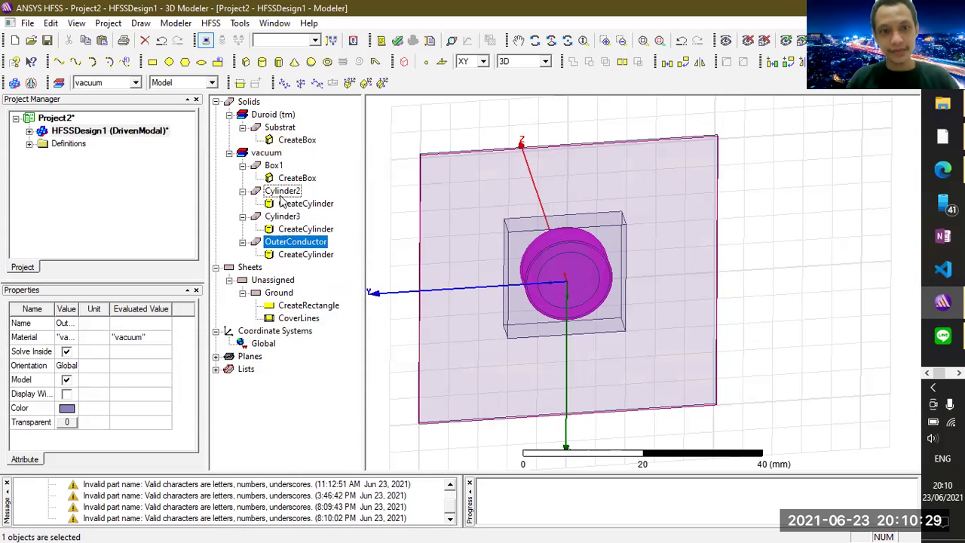
{"action": "double_click", "coordinate": [281, 192]}
{"action": "left_click", "coordinate": [330, 204]}
{"action": "type", "text": "Inner"}
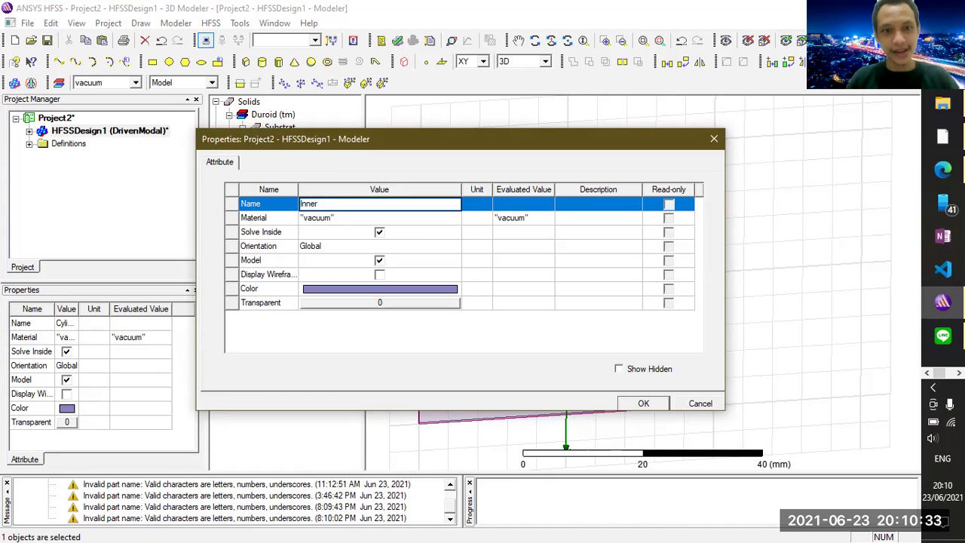
{"action": "type", "text": "Conductor"}
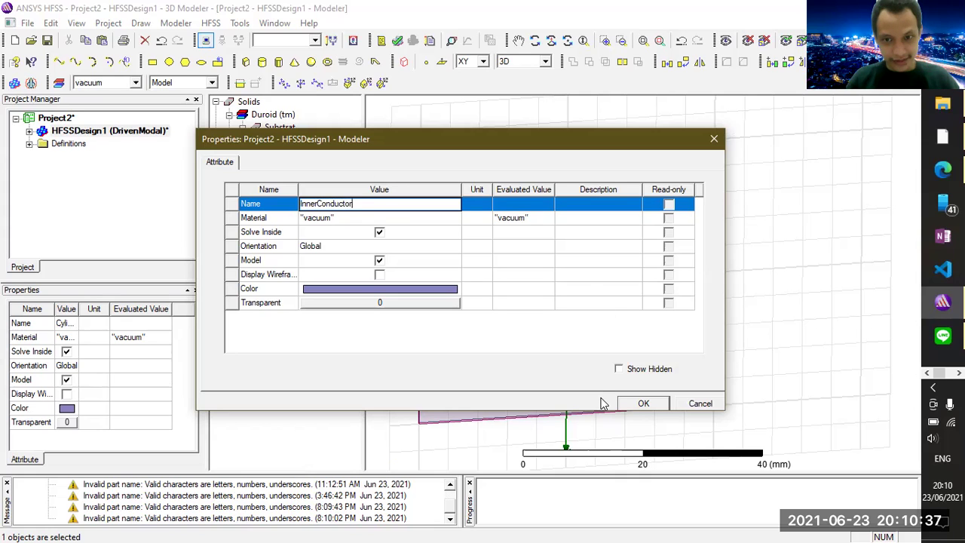
{"action": "left_click", "coordinate": [641, 402]}
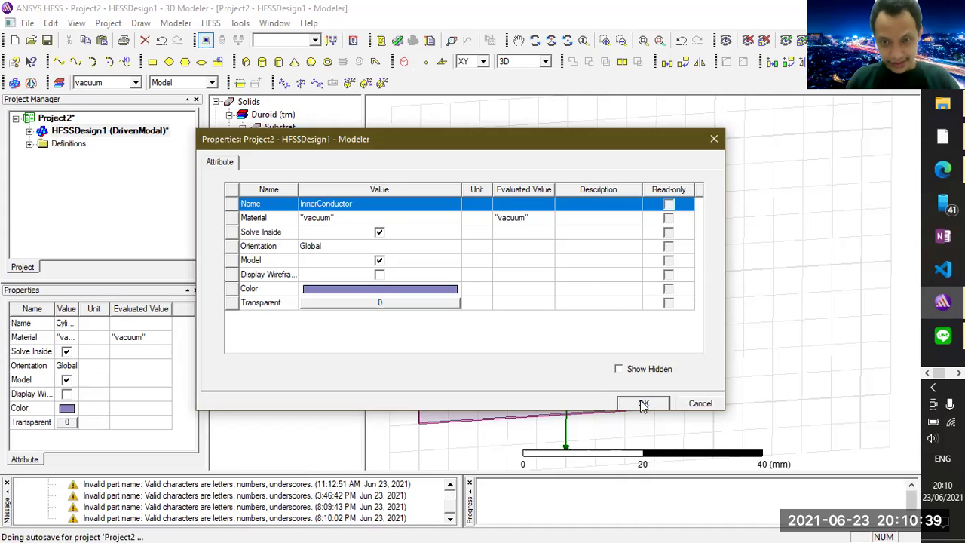
{"action": "left_click", "coordinate": [242, 191]}
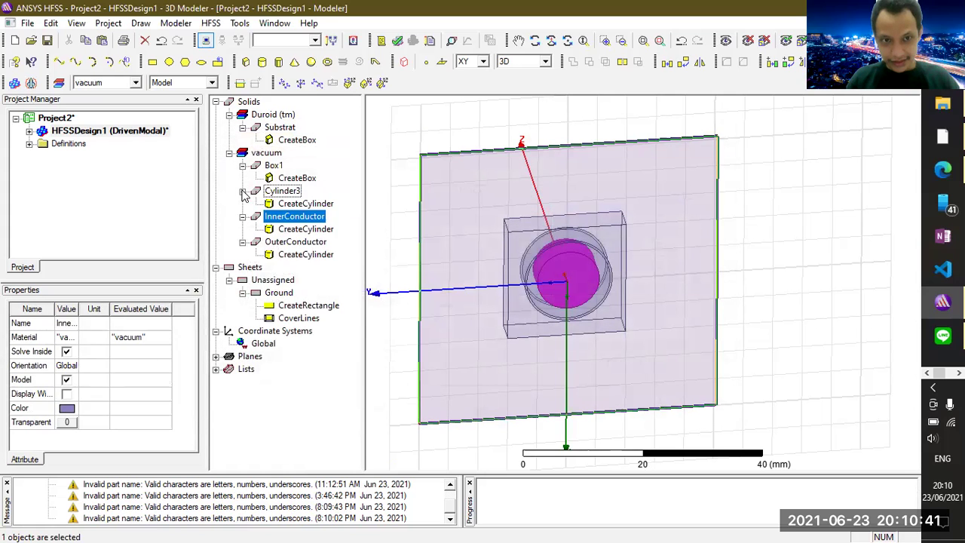
- Rename Cylinder3 as InnerDielectric and expand the InnerConductor entry in the model tree
{"action": "double_click", "coordinate": [284, 191]}
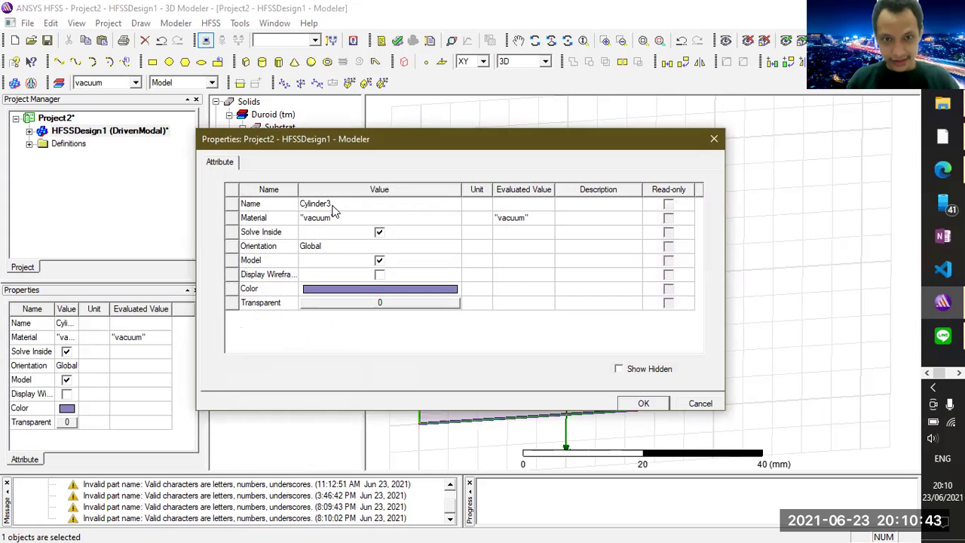
{"action": "left_click", "coordinate": [331, 205]}
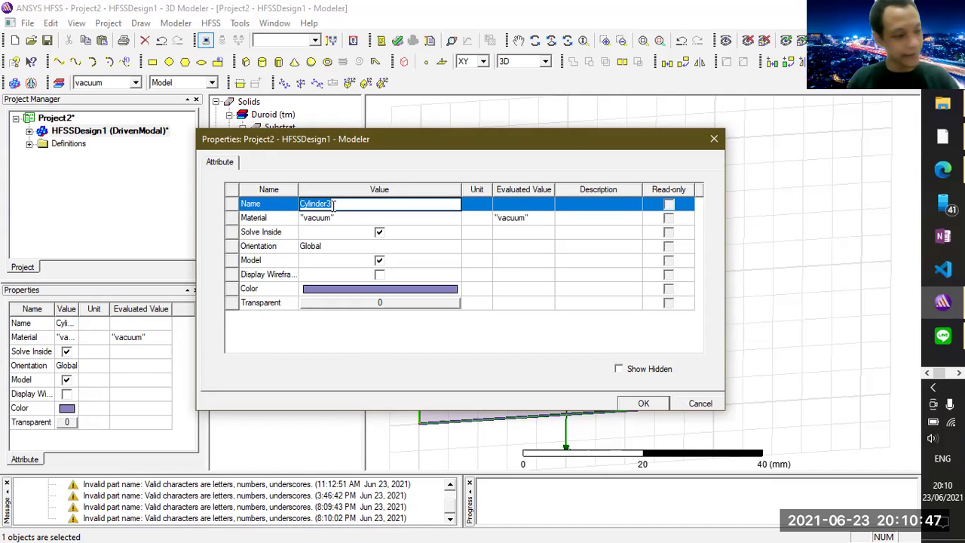
{"action": "type", "text": "In"}
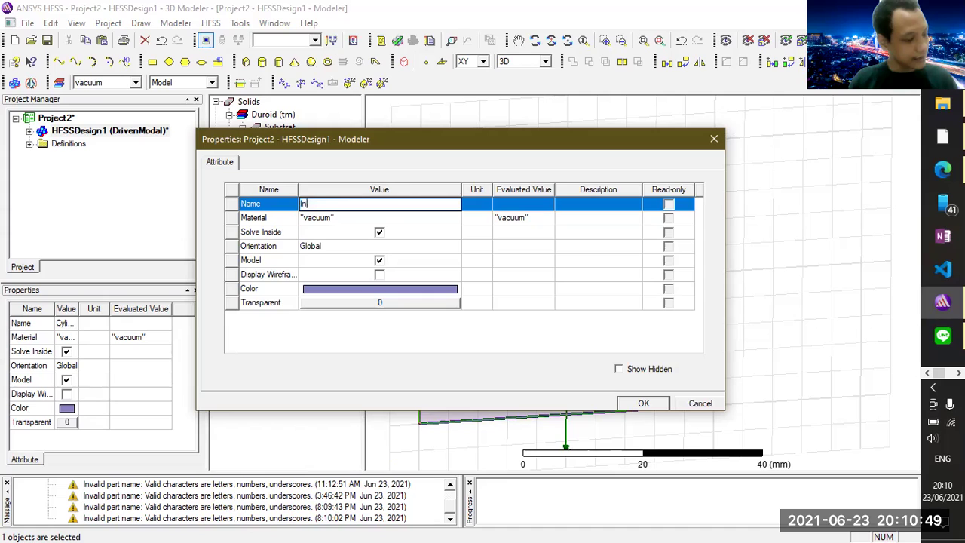
{"action": "type", "text": "nerDielectric"}
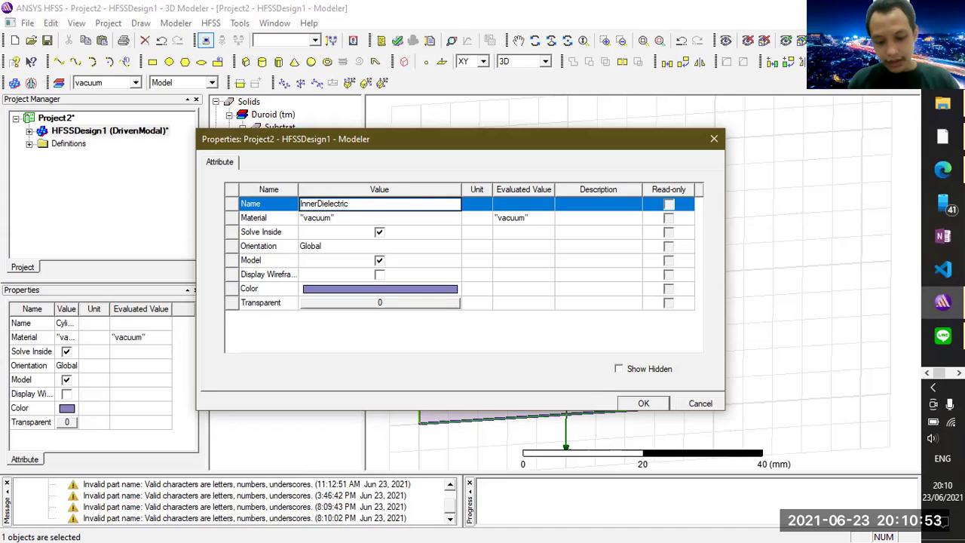
{"action": "left_click", "coordinate": [633, 403]}
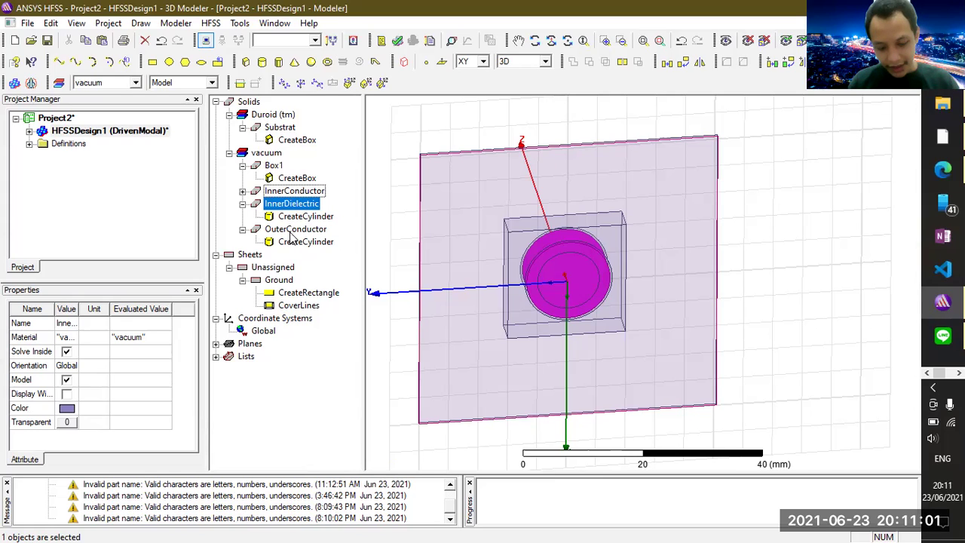
{"action": "left_click", "coordinate": [242, 191]}
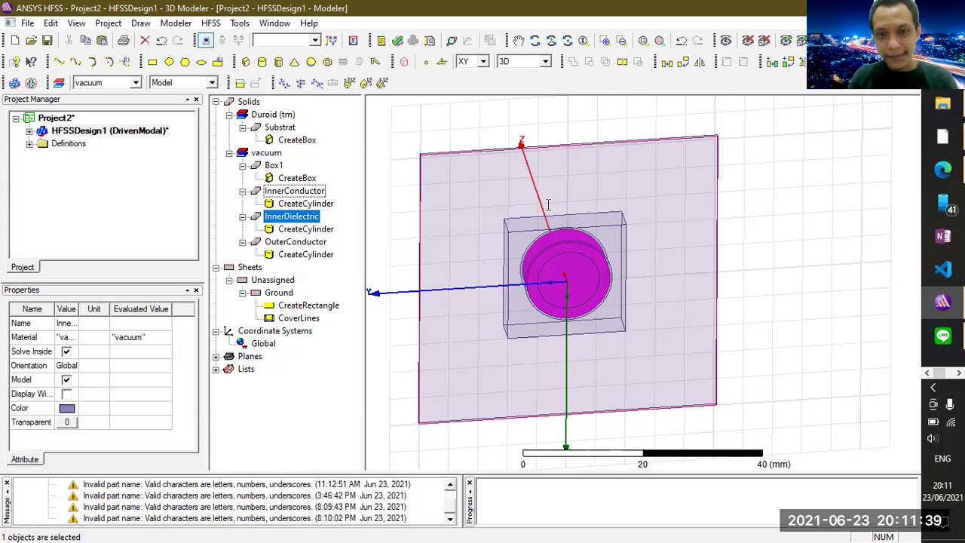
- Switch to the antenna paper in the browser and examine the feed layout in Fig. 1 and the SMA connectors in Fig. 2
{"action": "key", "text": "alt+Tab"}
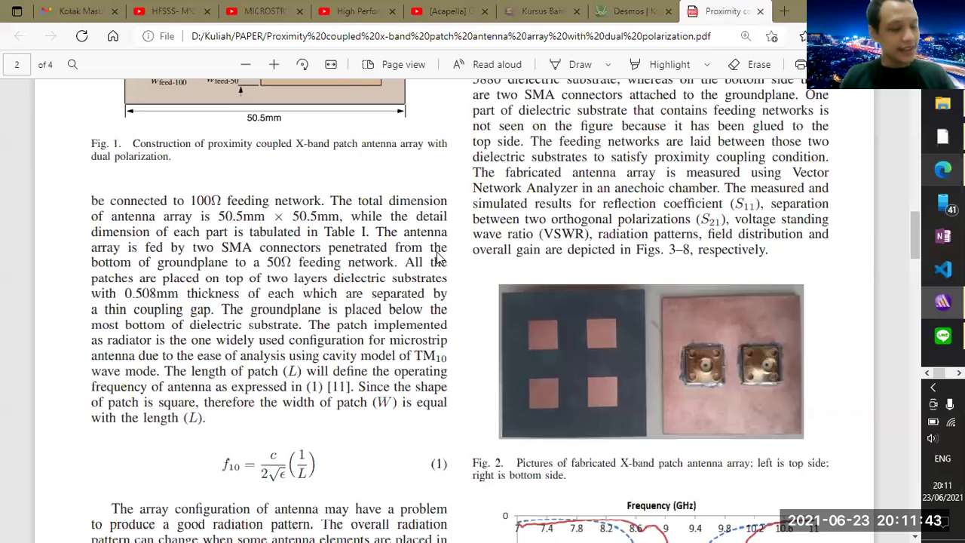
{"action": "scroll", "coordinate": [440, 258], "scroll_direction": "up", "scroll_amount": 4}
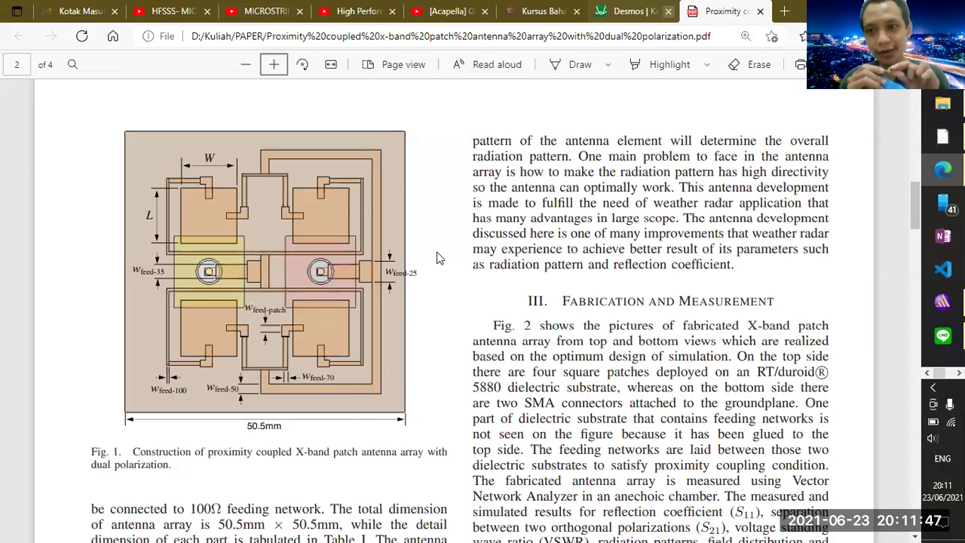
{"action": "scroll", "coordinate": [440, 258], "scroll_direction": "down", "scroll_amount": 1}
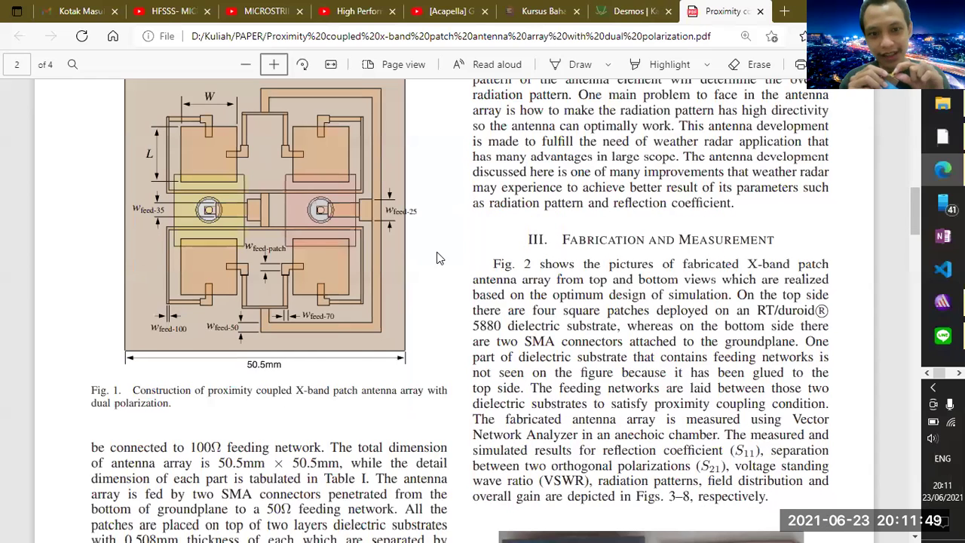
{"action": "scroll", "coordinate": [440, 258], "scroll_direction": "up", "scroll_amount": 1}
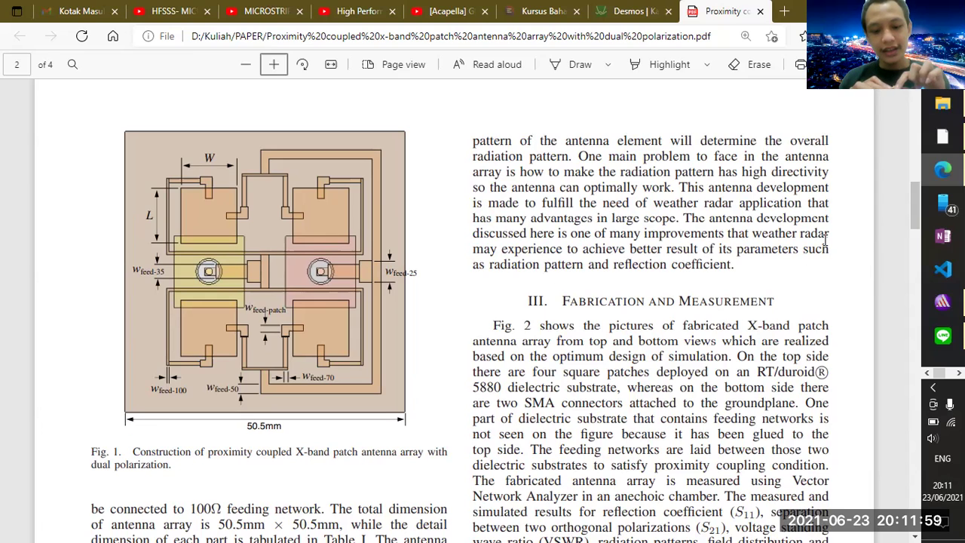
{"action": "mouse_move", "coordinate": [943, 302]}
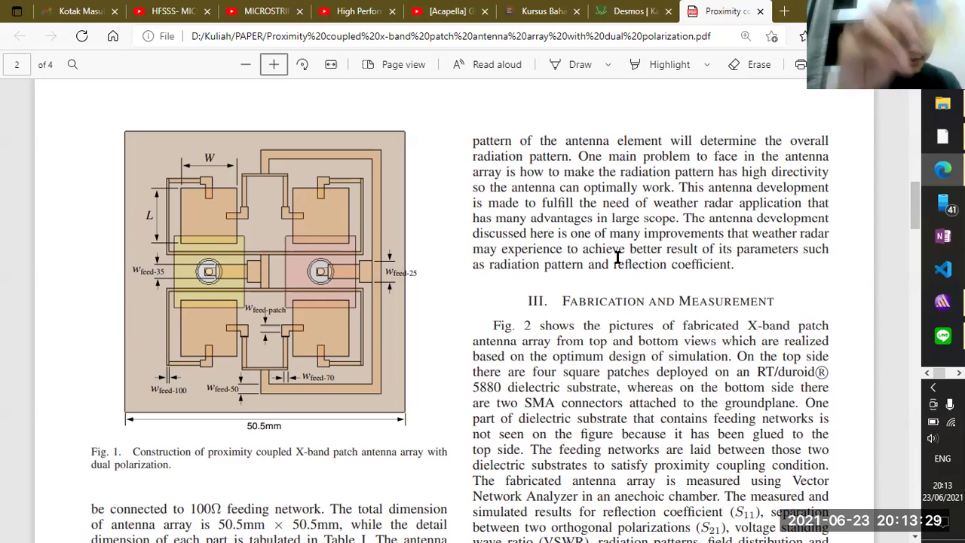
{"action": "scroll", "coordinate": [616, 257], "scroll_direction": "down", "scroll_amount": 3}
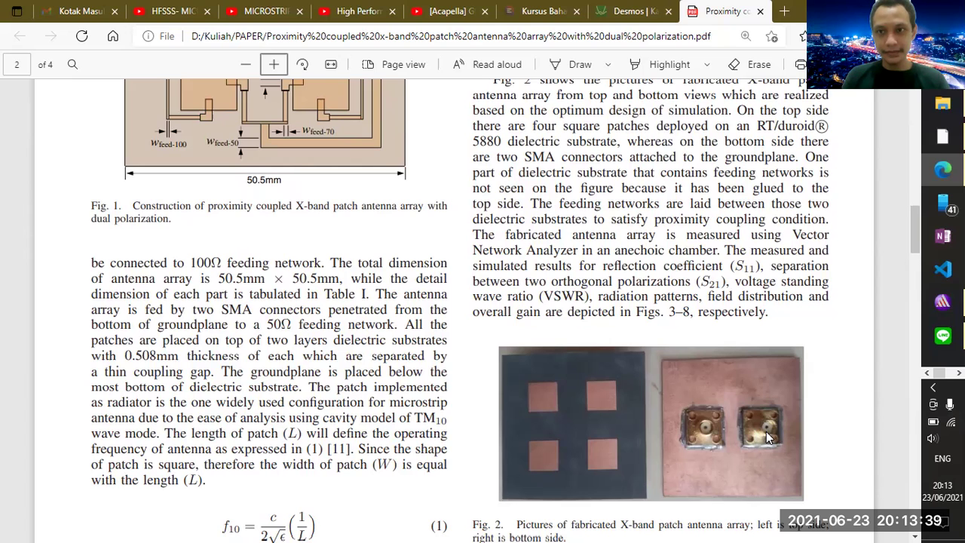
{"action": "scroll", "coordinate": [766, 433], "scroll_direction": "down", "scroll_amount": 1}
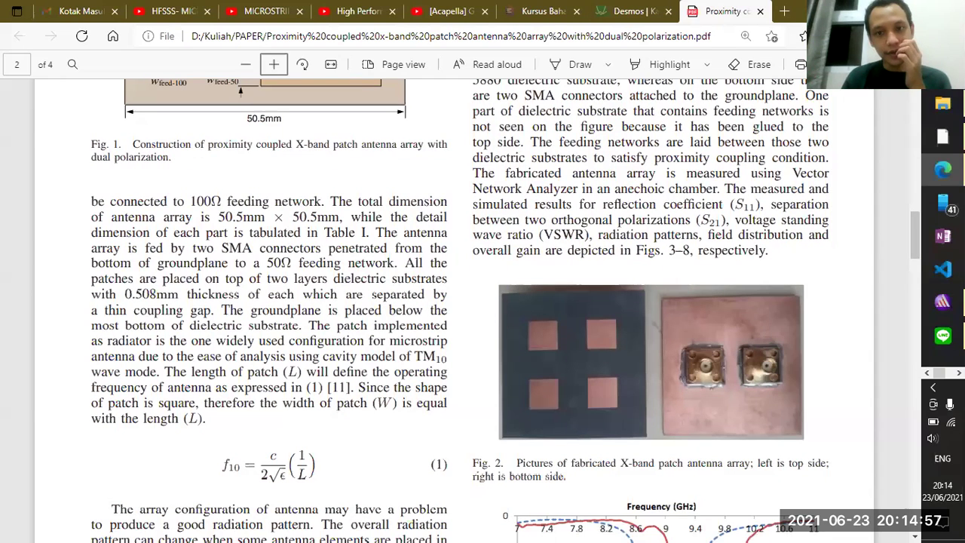
- Switch back to ANSYS HFSS and highlight InnerConductor, InnerDielectric and OuterConductor in turn to inspect them in the model
{"action": "mouse_move", "coordinate": [942, 302]}
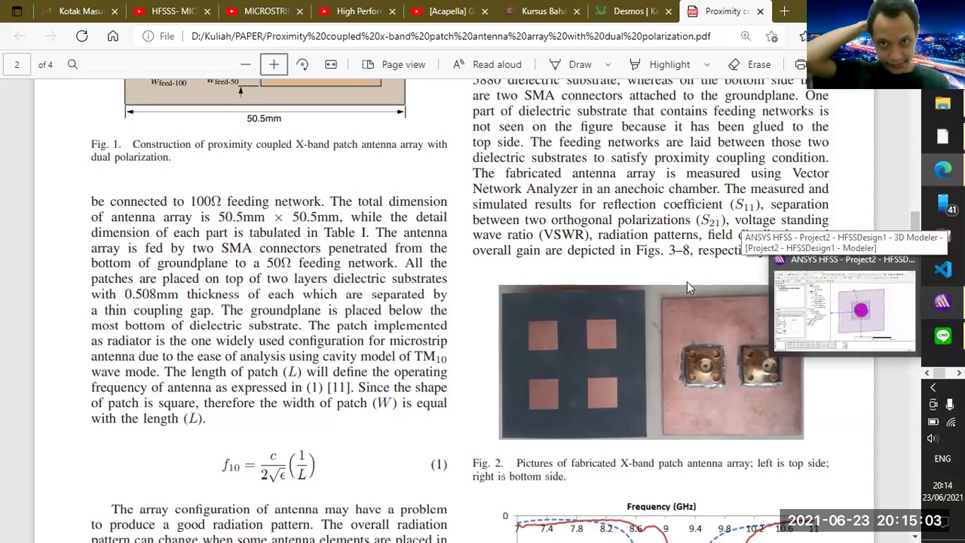
{"action": "key", "text": "alt+Tab"}
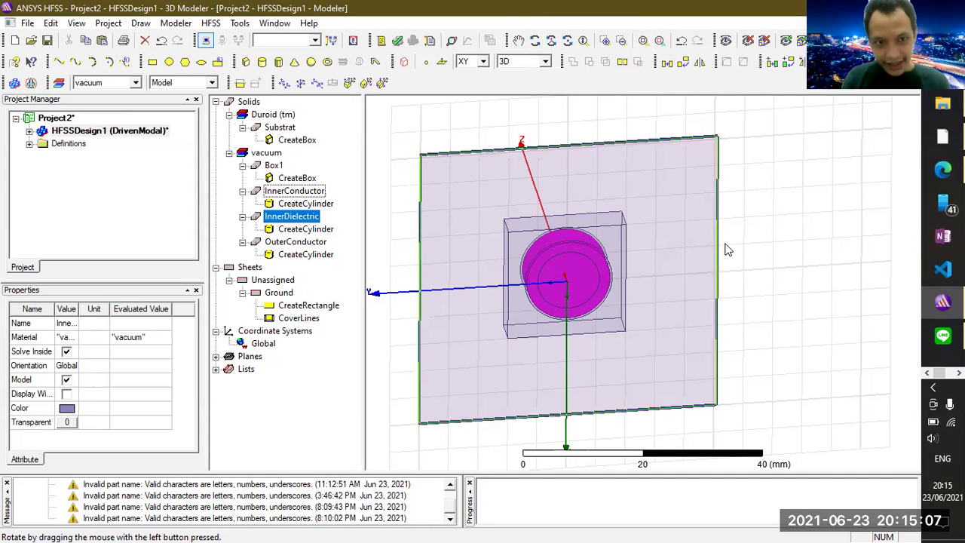
{"action": "left_click", "coordinate": [534, 40]}
{"action": "key", "text": "Escape"}
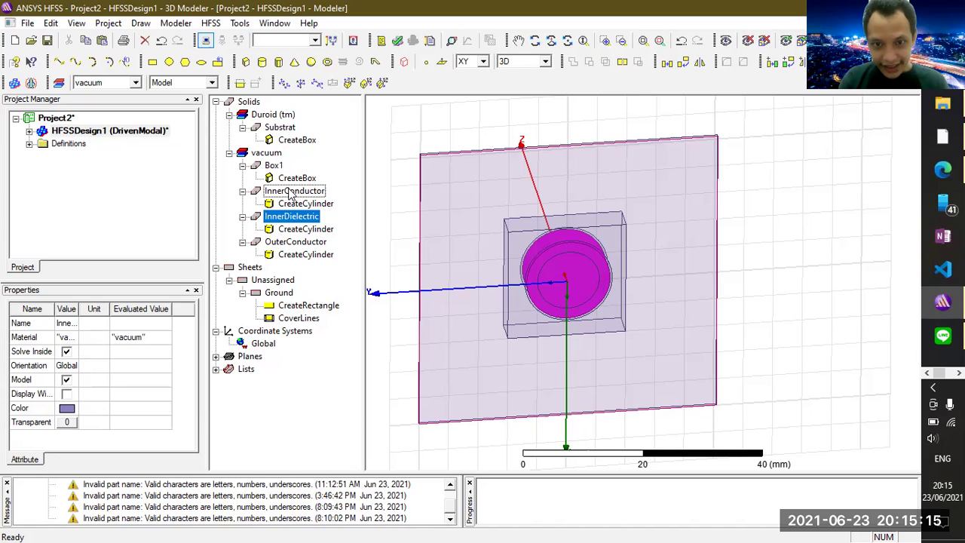
{"action": "left_click", "coordinate": [290, 193], "text": "ctrl"}
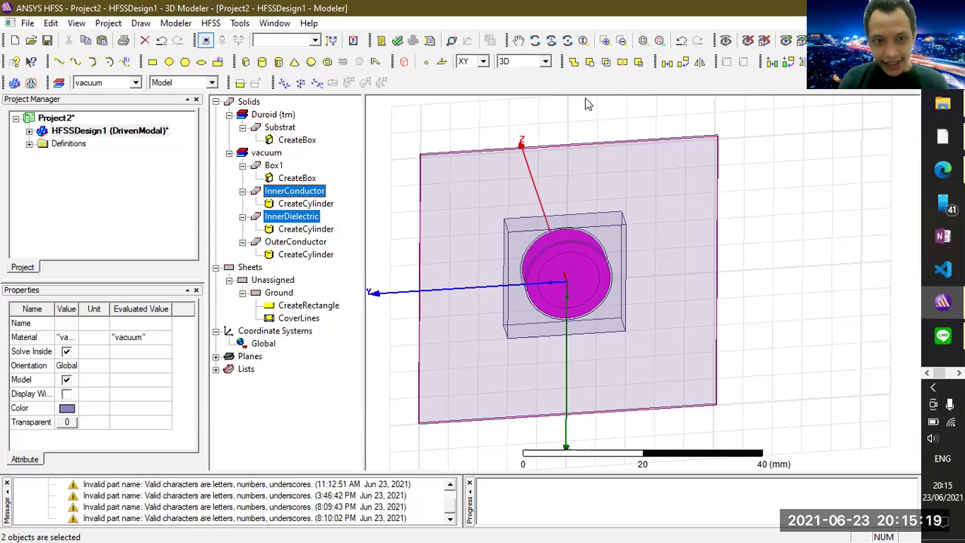
{"action": "left_click", "coordinate": [299, 193]}
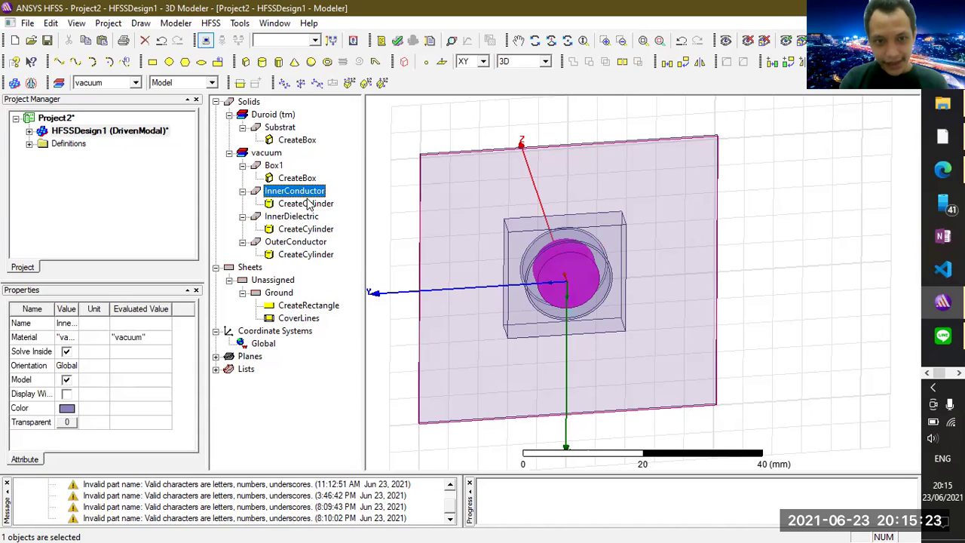
{"action": "left_click", "coordinate": [307, 216]}
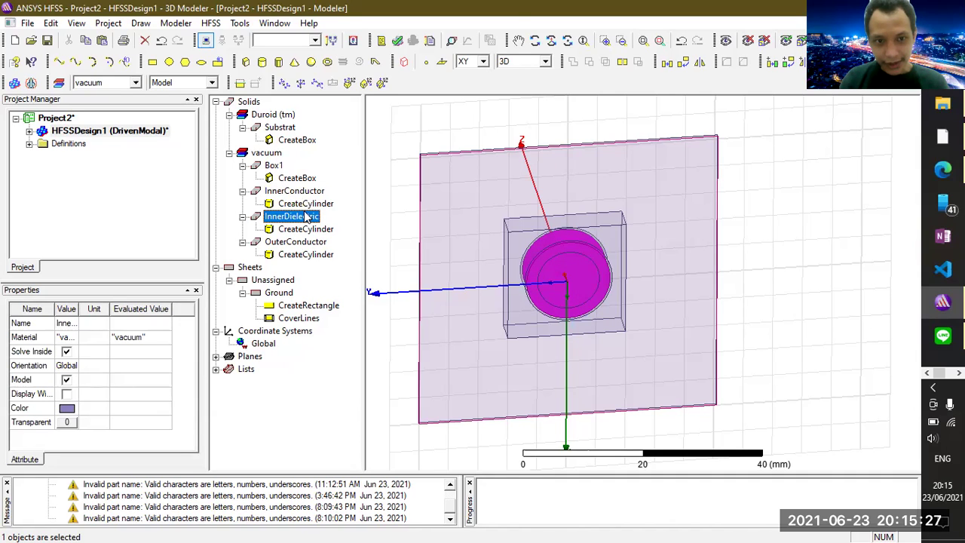
{"action": "left_click", "coordinate": [305, 242]}
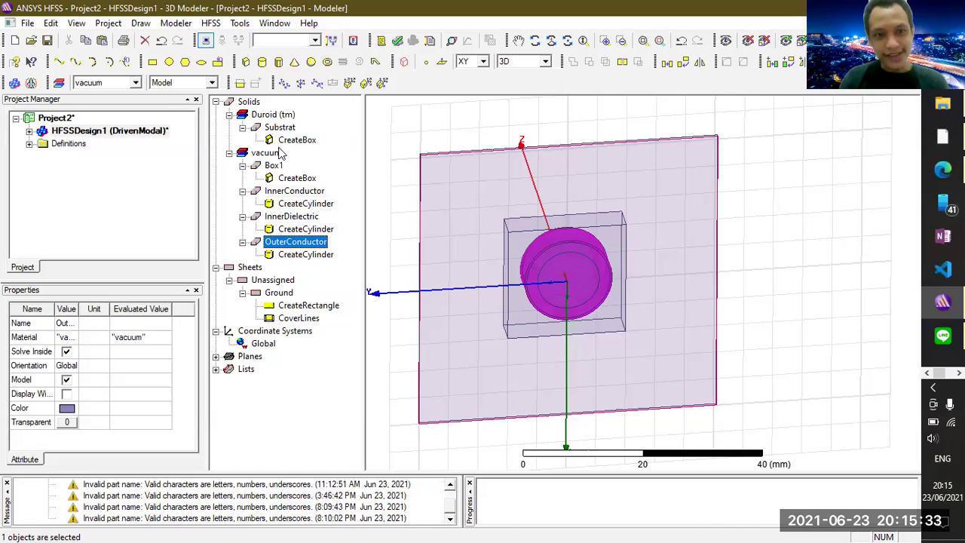
- Rename Box1 as BaseConnector and expand its entry in the model tree
{"action": "left_click", "coordinate": [270, 167]}
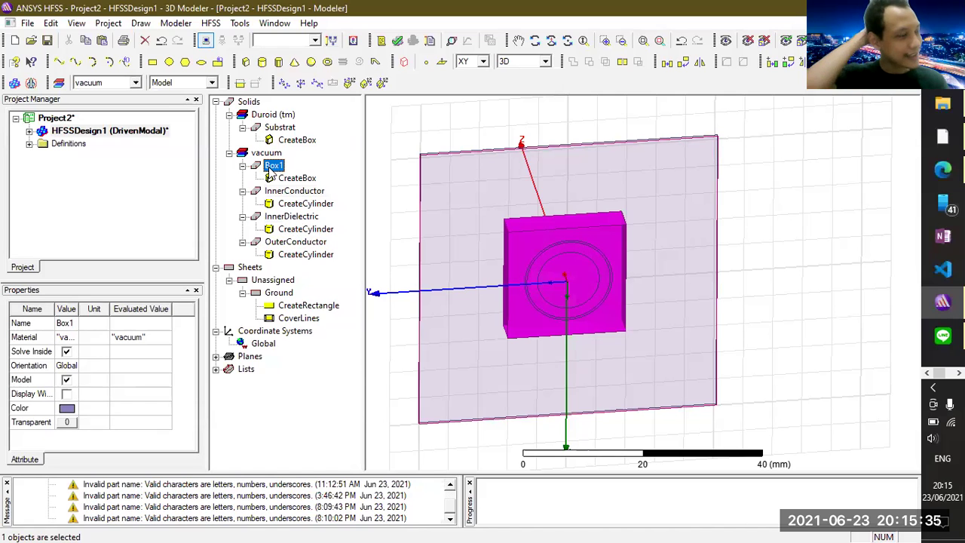
{"action": "right_click", "coordinate": [269, 168]}
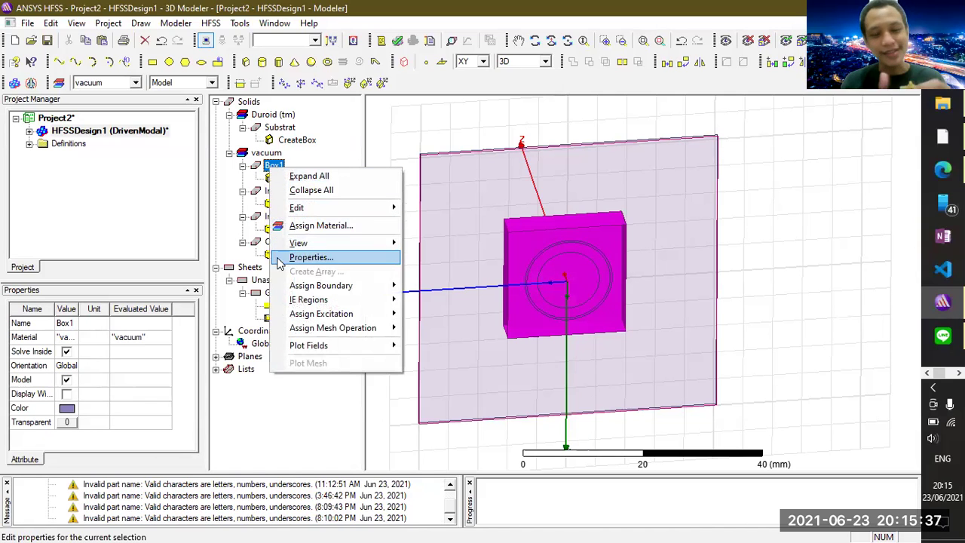
{"action": "left_click", "coordinate": [272, 169]}
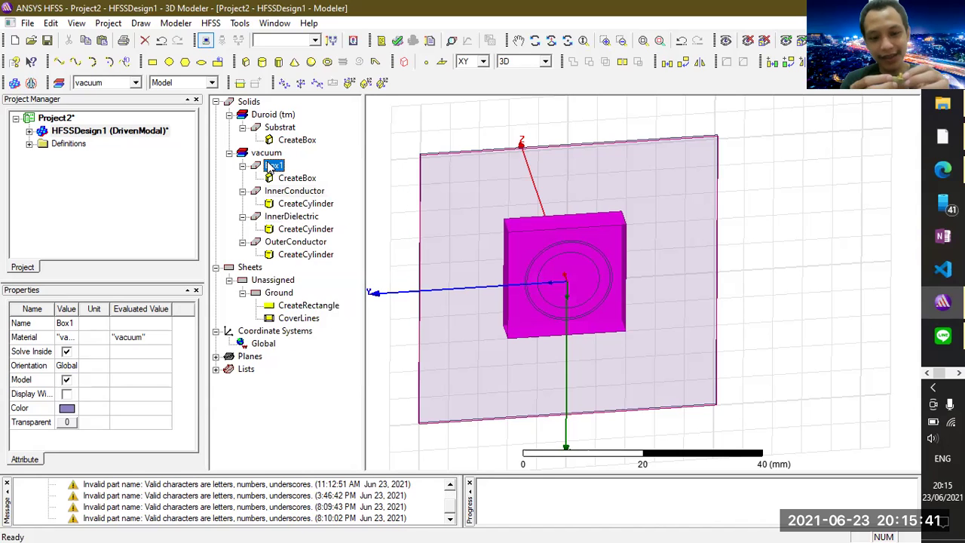
{"action": "double_click", "coordinate": [272, 167]}
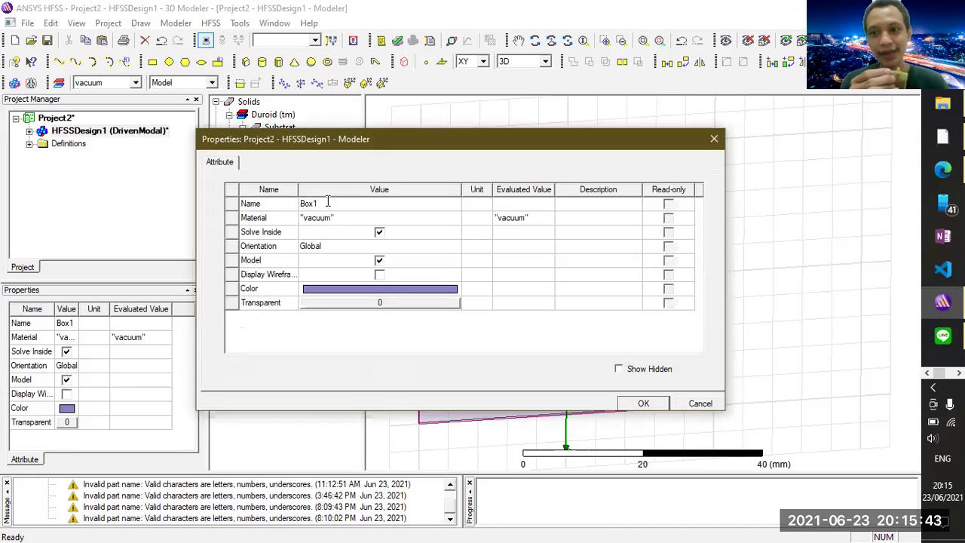
{"action": "left_click", "coordinate": [328, 203]}
{"action": "left_click", "coordinate": [328, 203]}
{"action": "type", "text": "Ba"}
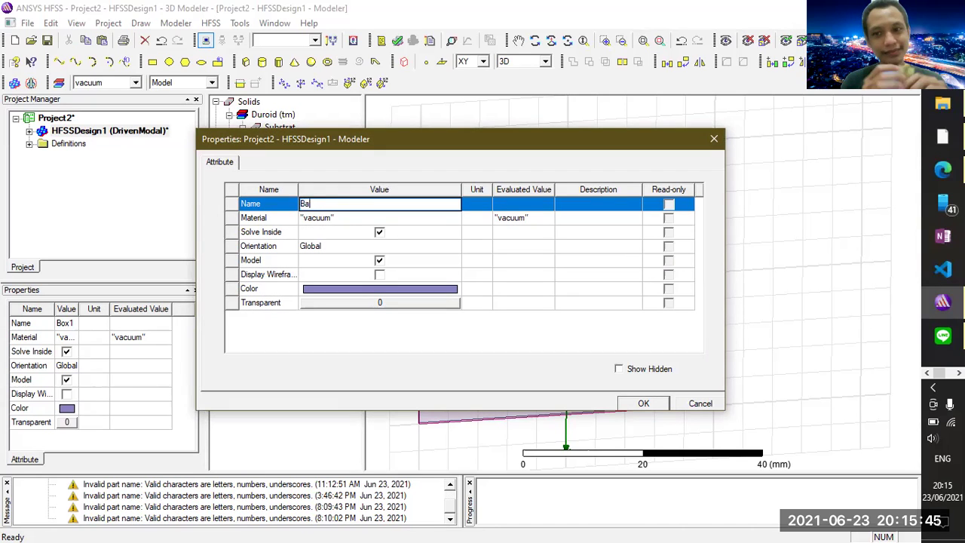
{"action": "type", "text": "seCon"}
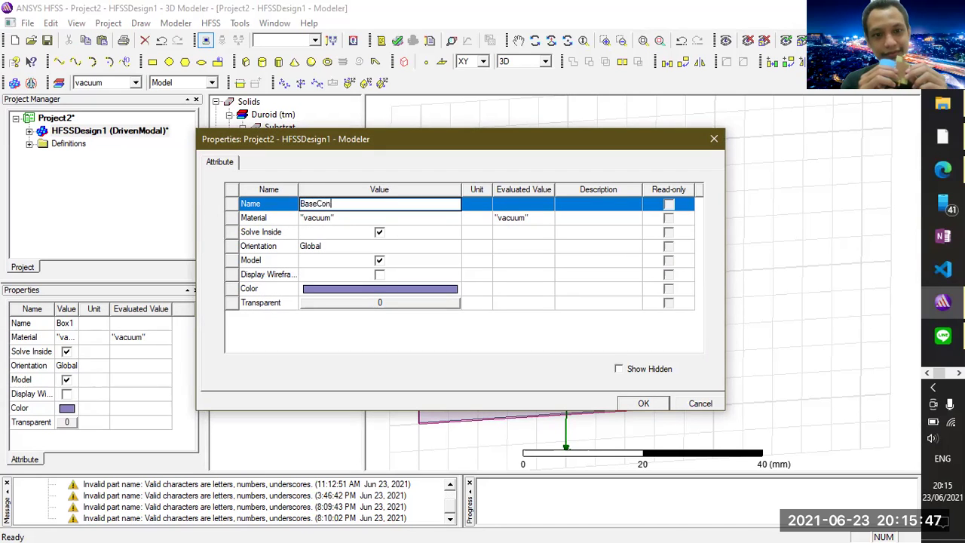
{"action": "type", "text": "e"}
{"action": "key", "text": "BackSpace"}
{"action": "key", "text": "BackSpace"}
{"action": "type", "text": "nector"}
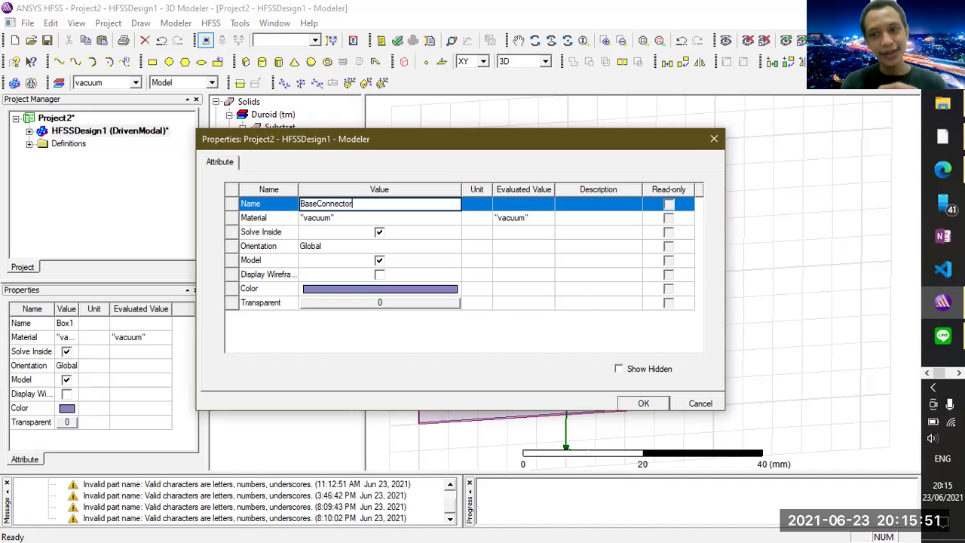
{"action": "left_click", "coordinate": [642, 403]}
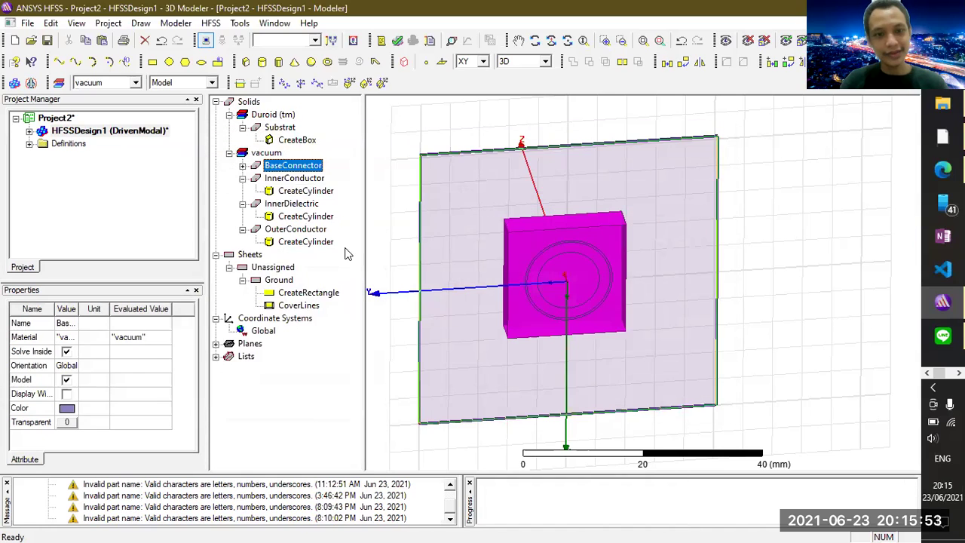
{"action": "left_click", "coordinate": [242, 166]}
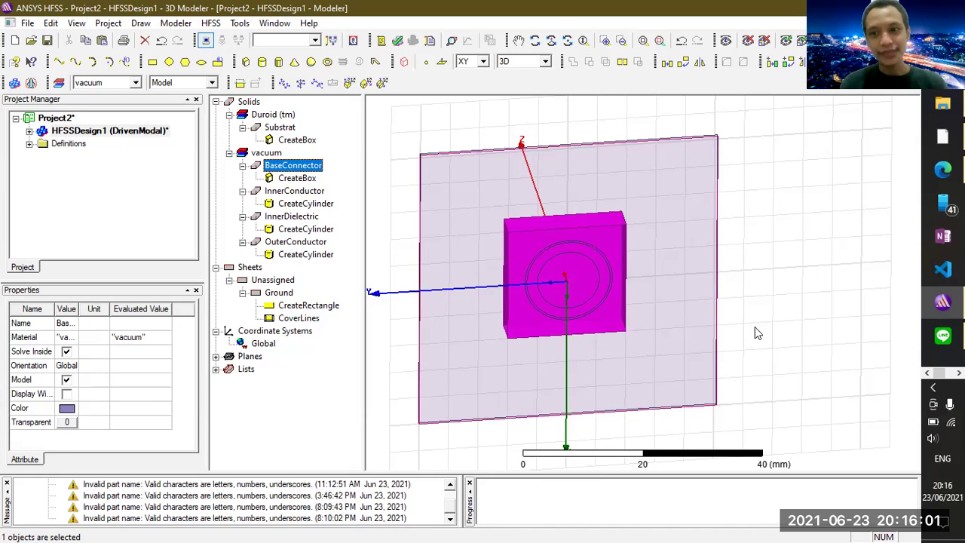
{"action": "left_click", "coordinate": [260, 153]}
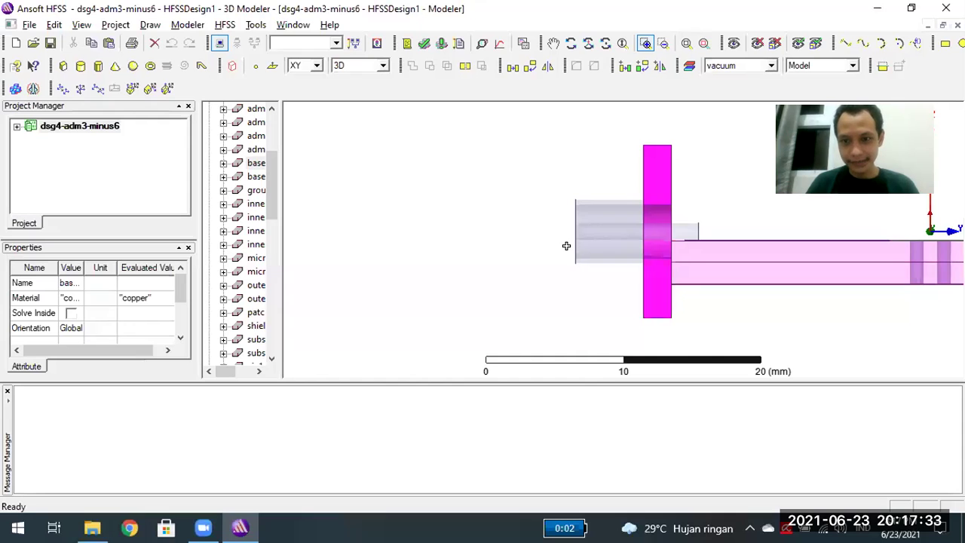
- Inspect the side view of the coaxial connector and base plate in the dsg4-adm3-minus6 project, with the Message Manager closed
{"action": "left_click_drag", "start_coordinate": [716, 119], "coordinate": [553, 315]}
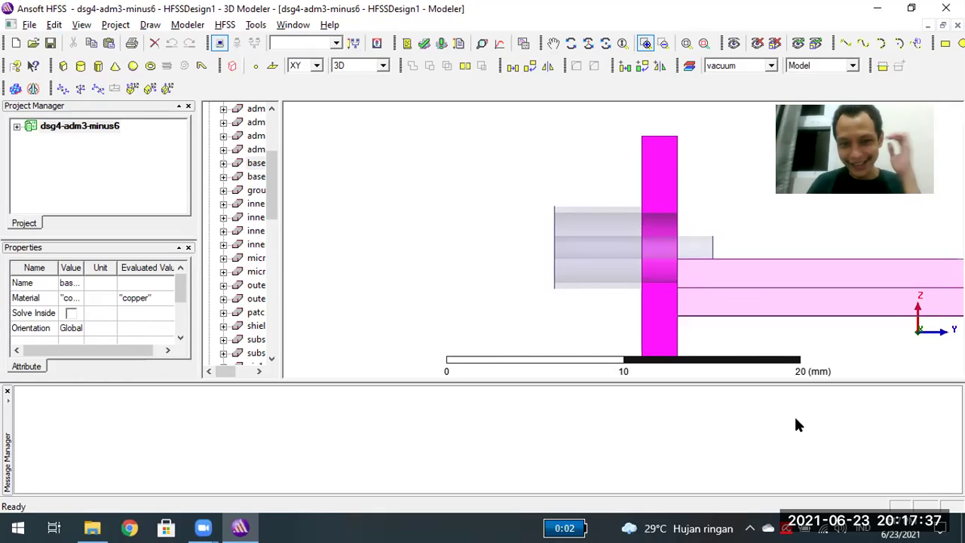
{"action": "left_click", "coordinate": [7, 393]}
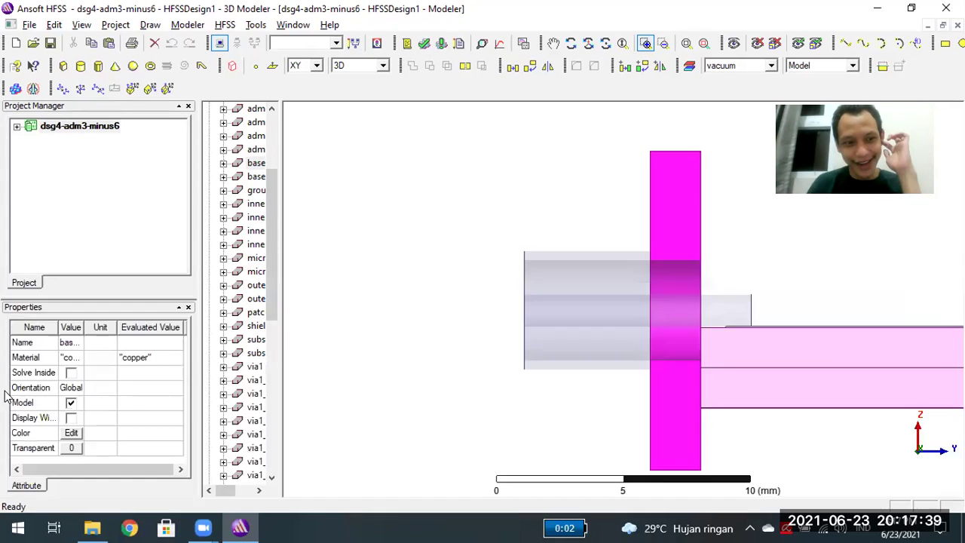
{"action": "left_click", "coordinate": [553, 43]}
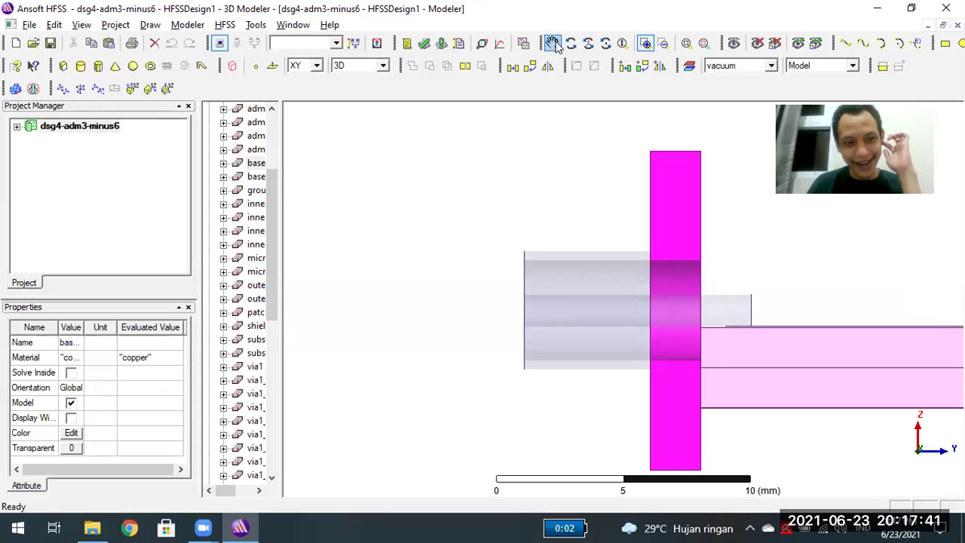
{"action": "left_click_drag", "start_coordinate": [775, 314], "coordinate": [737, 314]}
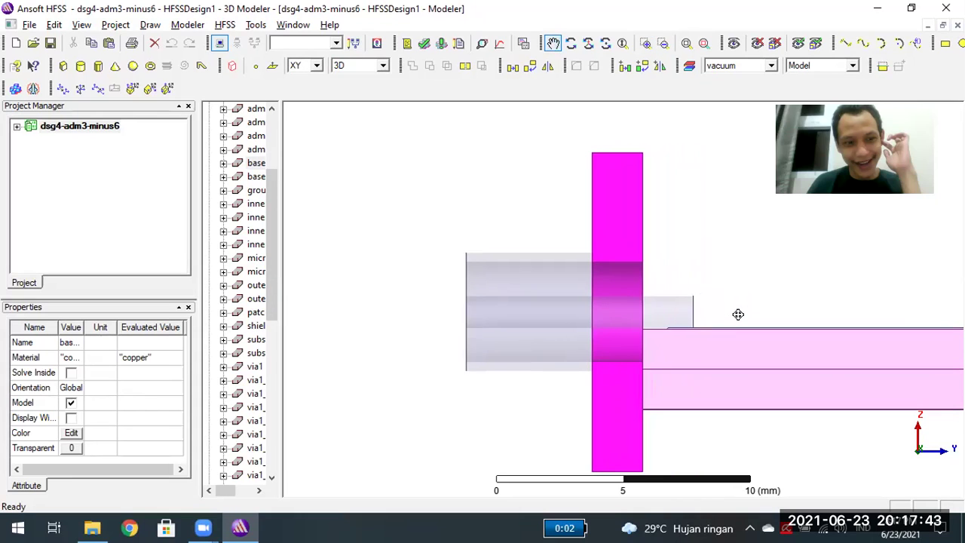
{"action": "left_click", "coordinate": [706, 44]}
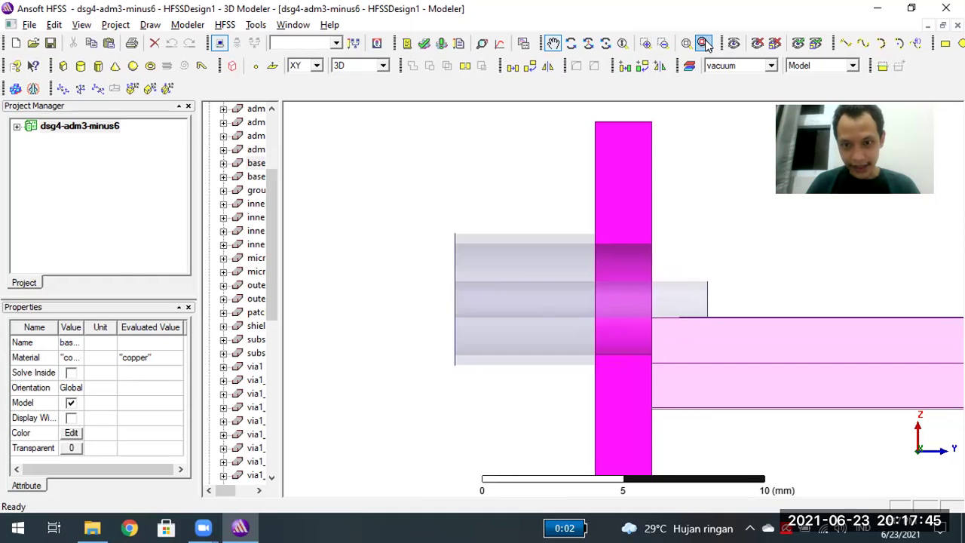
- Mark up the connector's outer end, its junction with the substrate and the base plate's substrate-side face in the side view
{"action": "right_click", "coordinate": [531, 262]}
{"action": "left_click", "coordinate": [575, 182]}
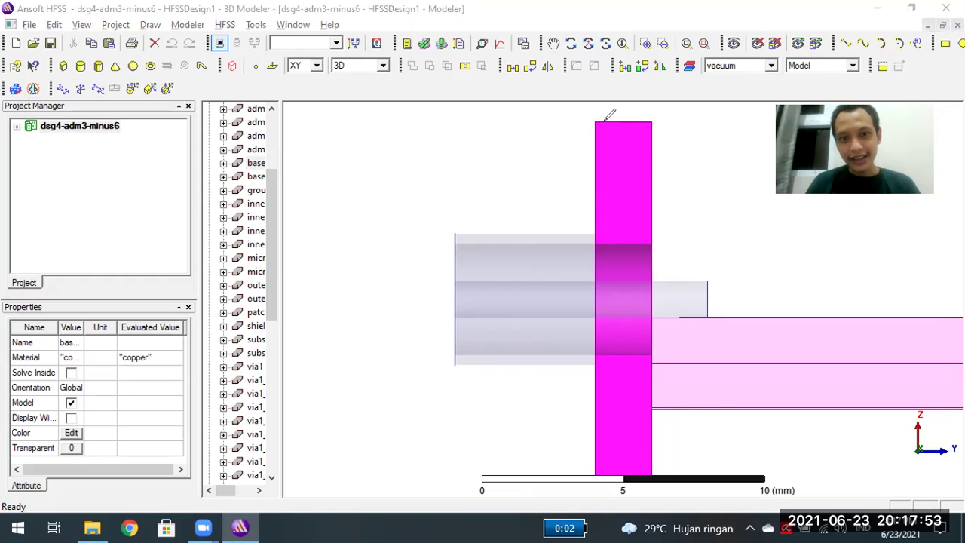
{"action": "left_click_drag", "start_coordinate": [456, 117], "coordinate": [464, 475]}
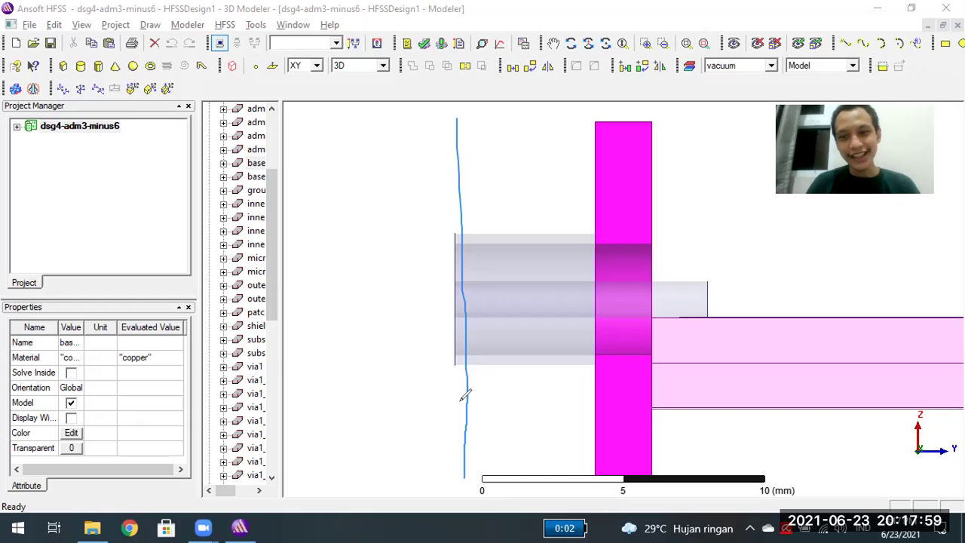
{"action": "mouse_move", "coordinate": [743, 301]}
{"action": "left_mouse_down"}
{"action": "mouse_move", "coordinate": [646, 415]}
{"action": "mouse_move", "coordinate": [767, 280]}
{"action": "mouse_move", "coordinate": [754, 254]}
{"action": "left_mouse_up"}
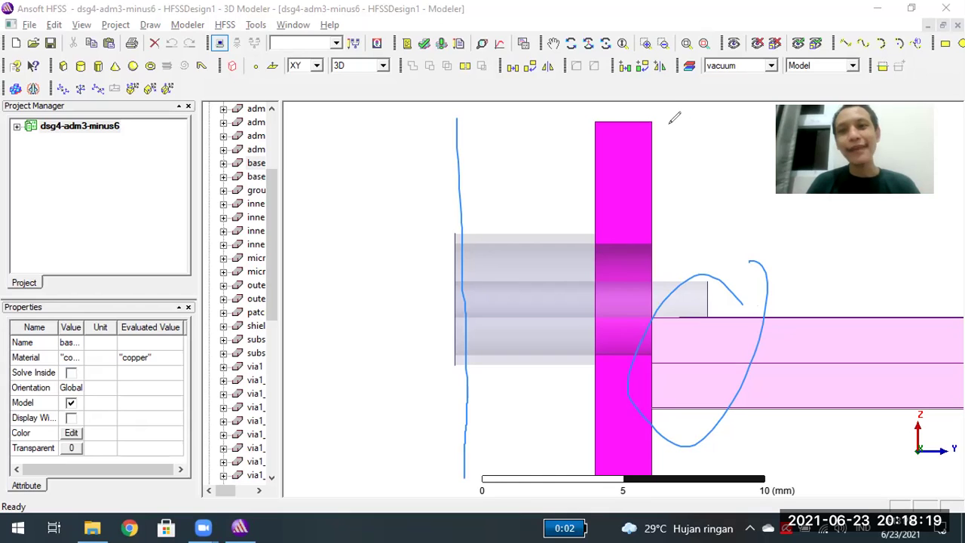
{"action": "key", "text": "e"}
{"action": "left_click_drag", "start_coordinate": [661, 142], "coordinate": [659, 461]}
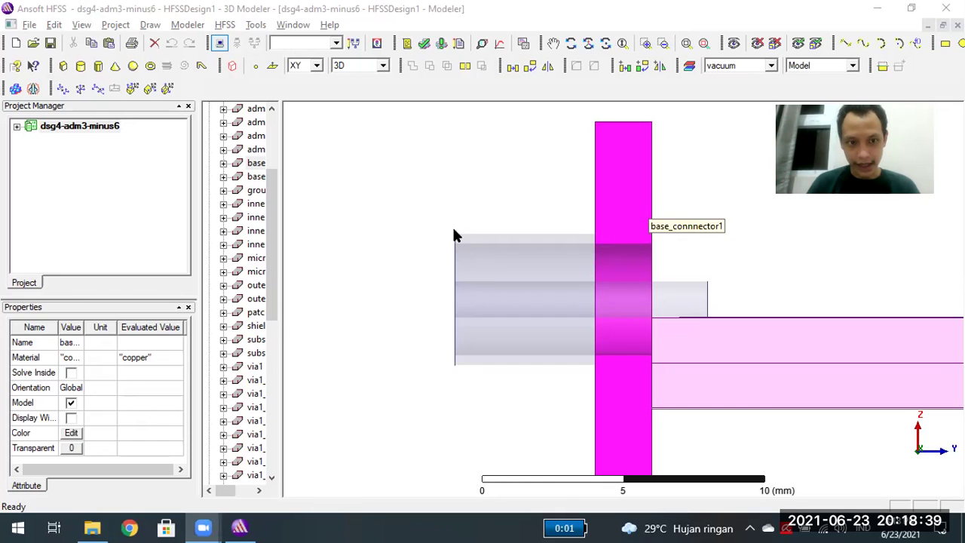
- Select the CreateBox operation of base_connnector1 and examine its YSize parameter
{"action": "left_click", "coordinate": [243, 169]}
{"action": "double_click", "coordinate": [241, 168]}
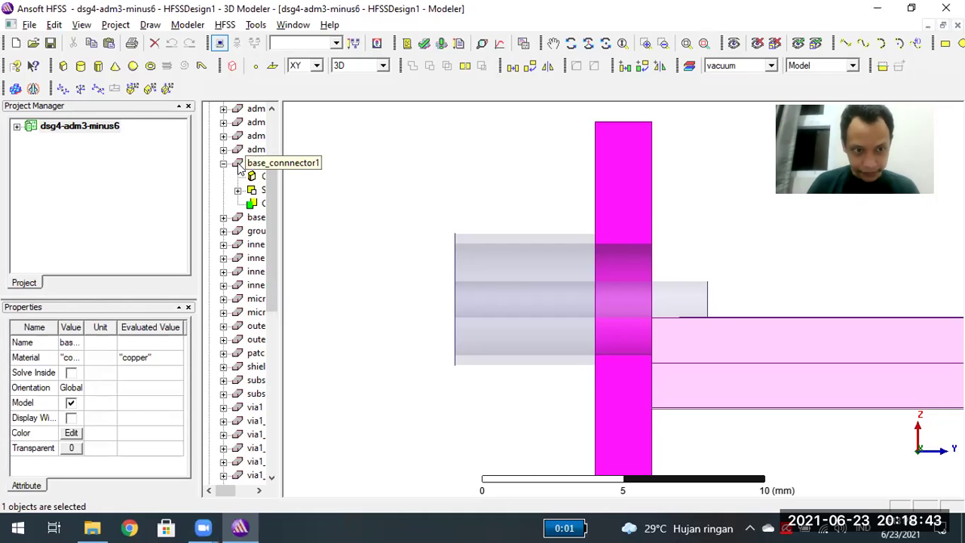
{"action": "key", "text": "Down"}
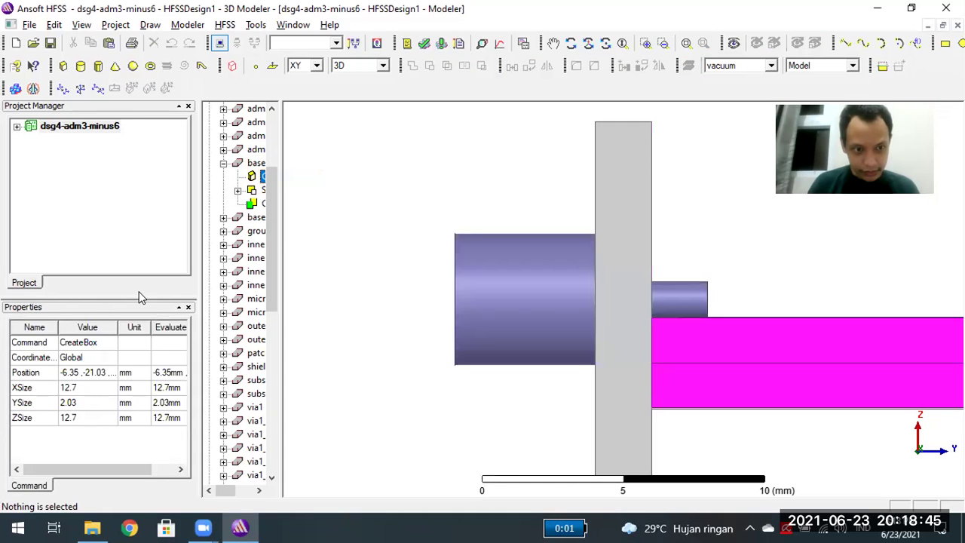
{"action": "left_click", "coordinate": [88, 401]}
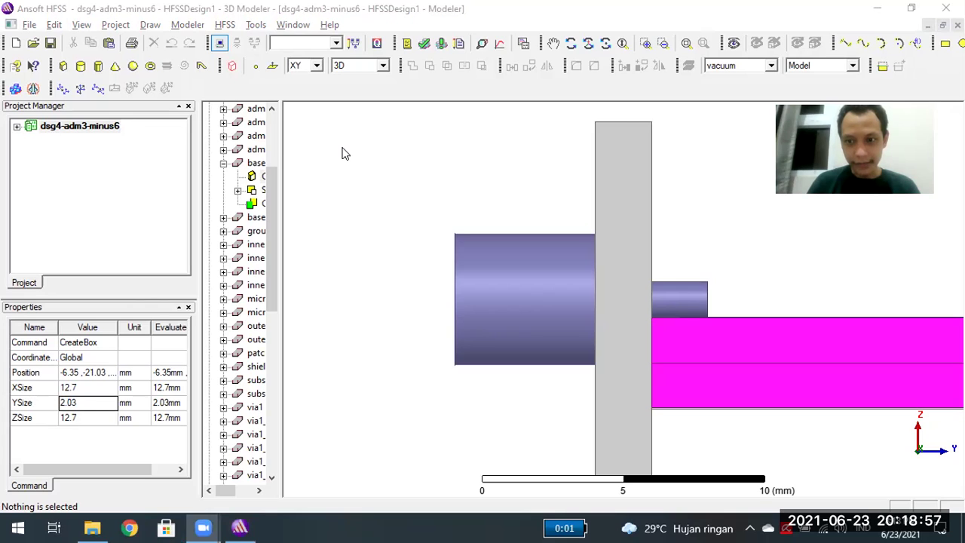
- Mark the base plate's thickness and its face against the substrate, relating them to the YSize value
{"action": "left_click_drag", "start_coordinate": [595, 118], "coordinate": [645, 117]}
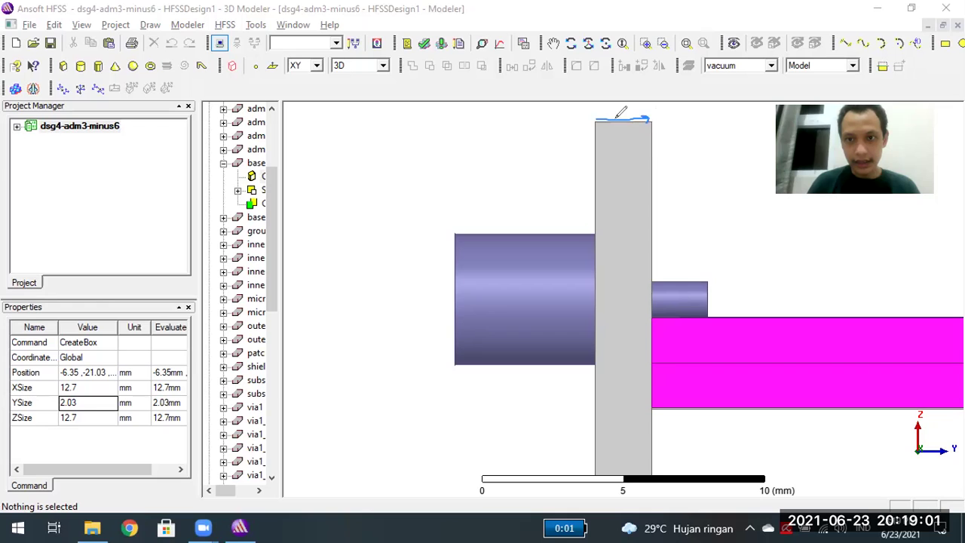
{"action": "left_click_drag", "start_coordinate": [602, 116], "coordinate": [602, 124]}
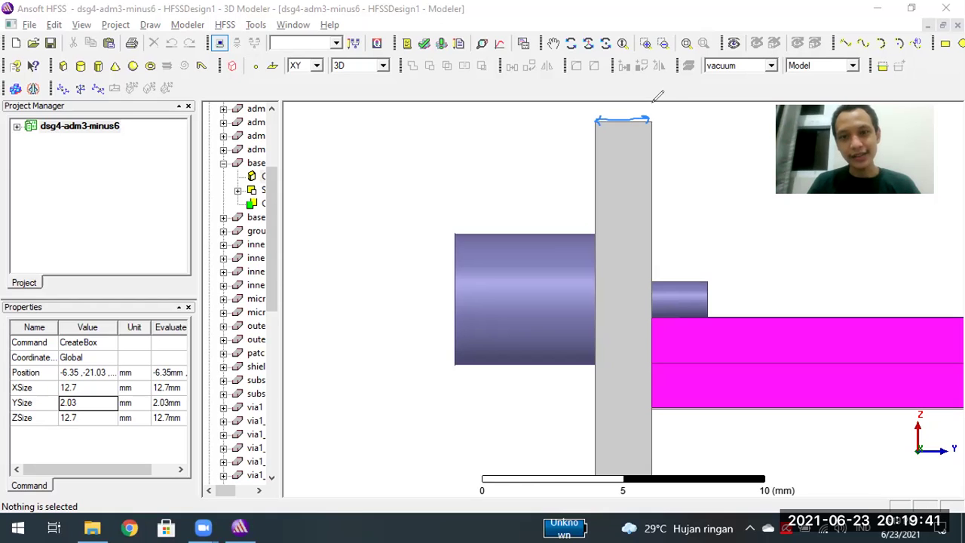
{"action": "left_click_drag", "start_coordinate": [656, 101], "coordinate": [653, 486]}
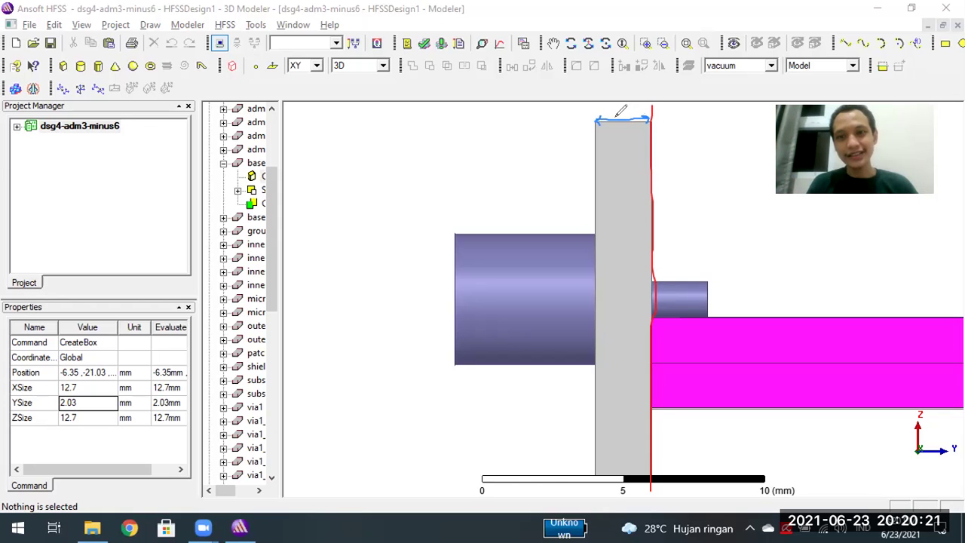
{"action": "left_click_drag", "start_coordinate": [649, 119], "coordinate": [642, 123]}
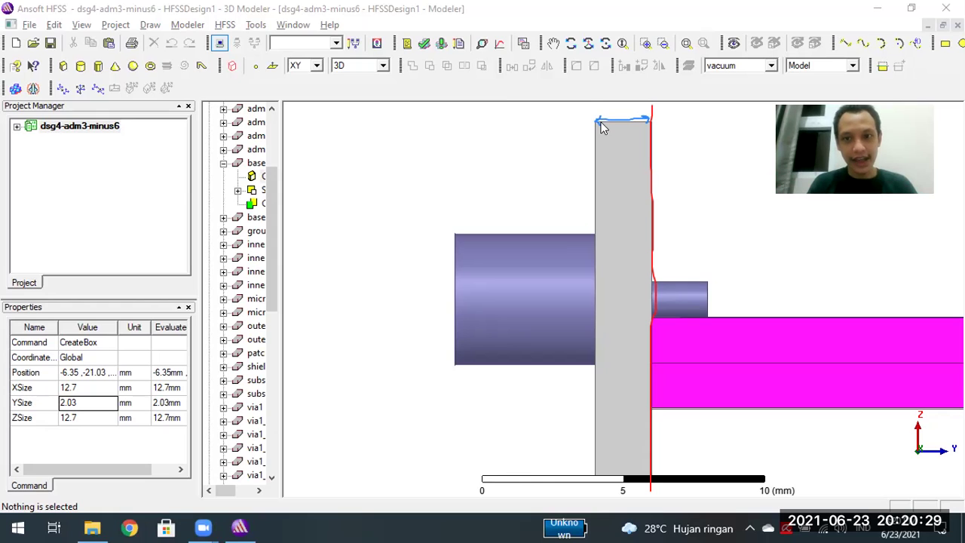
{"action": "left_click_drag", "start_coordinate": [64, 399], "coordinate": [86, 404]}
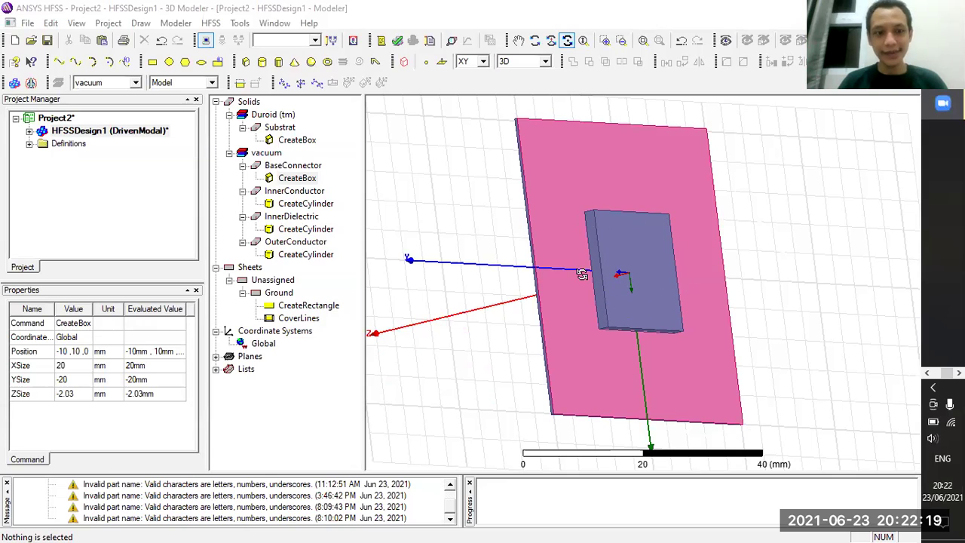
- In Project2, view BaseConnector from the ground side and review the position and size parameters of its CreateBox operation
{"action": "left_click_drag", "start_coordinate": [582, 275], "coordinate": [548, 263]}
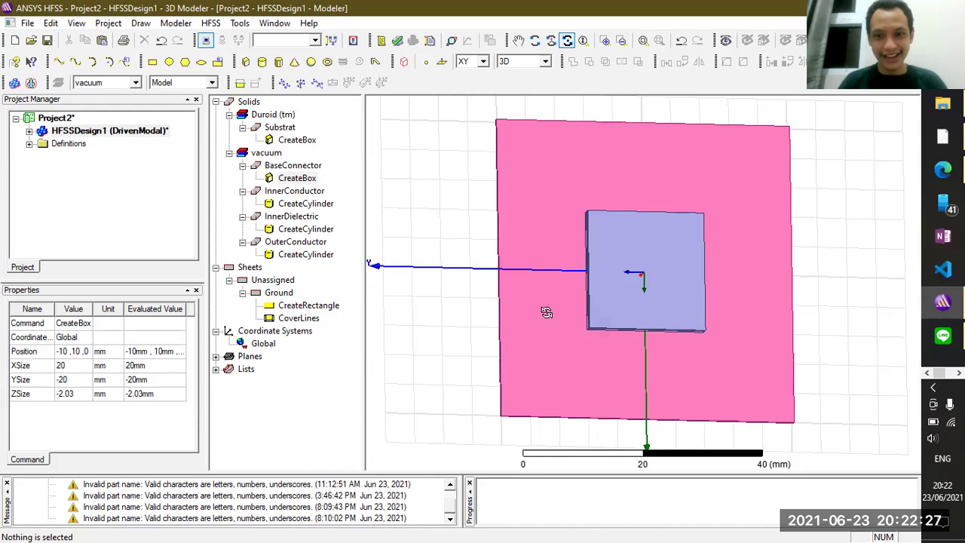
{"action": "left_click_drag", "start_coordinate": [595, 296], "coordinate": [369, 226]}
{"action": "left_click", "coordinate": [281, 177]}
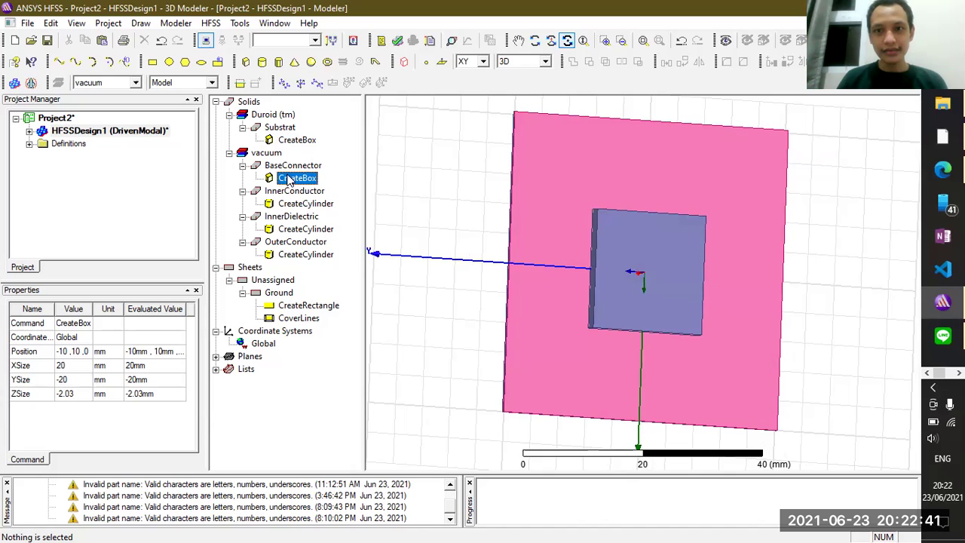
{"action": "double_click", "coordinate": [288, 179]}
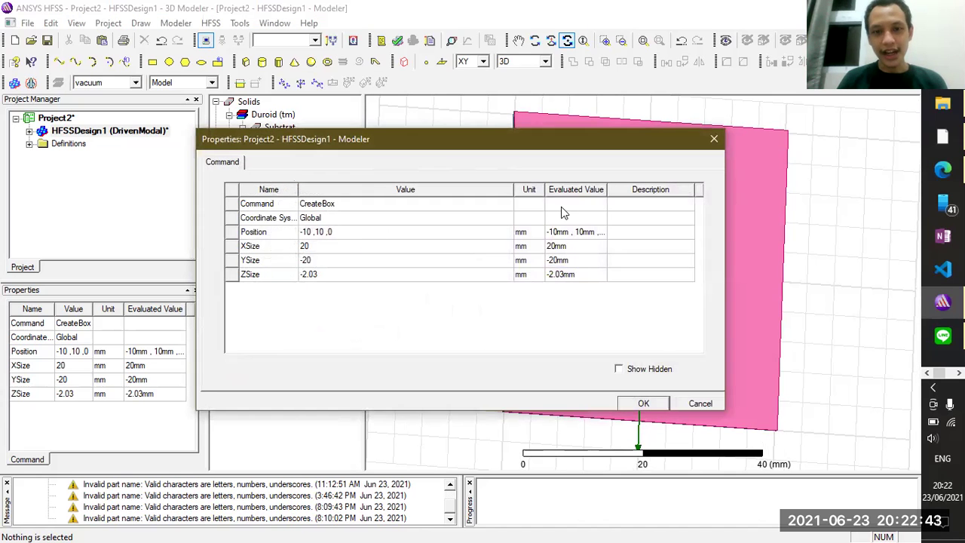
{"action": "left_click", "coordinate": [713, 141]}
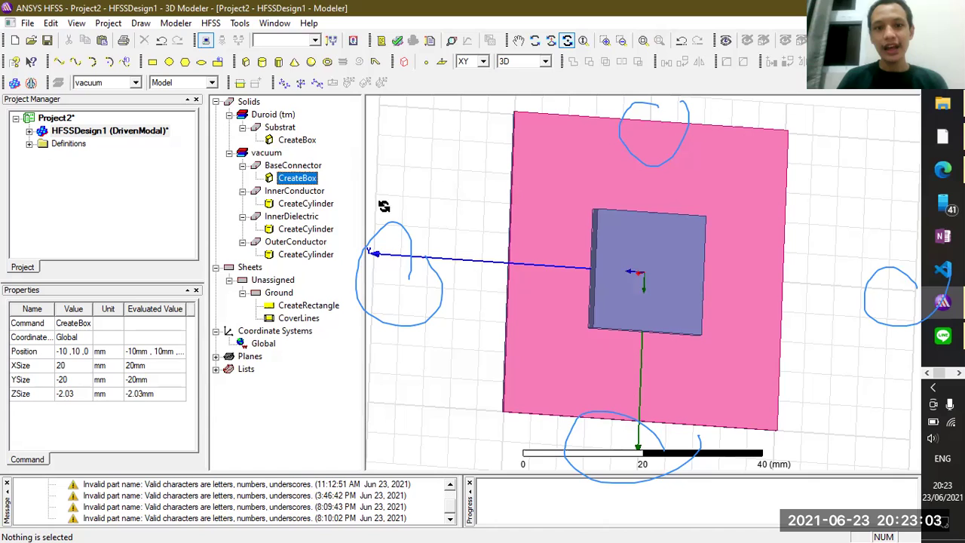
- Orient the model to a straight side view, clear the markup, highlight BaseConnector and check its box dimensions
{"action": "left_click", "coordinate": [381, 253]}
{"action": "double_click", "coordinate": [417, 257], "text": "alt"}
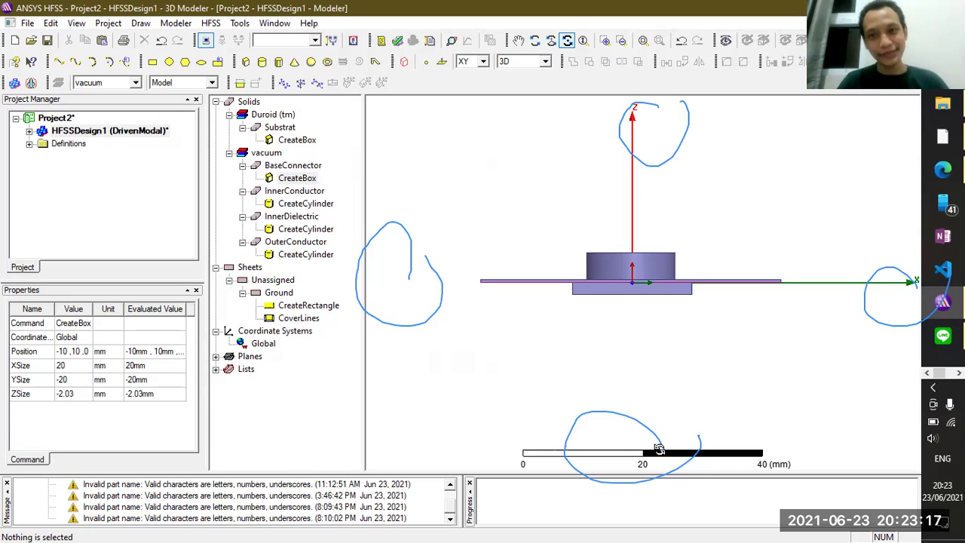
{"action": "key", "text": "Escape"}
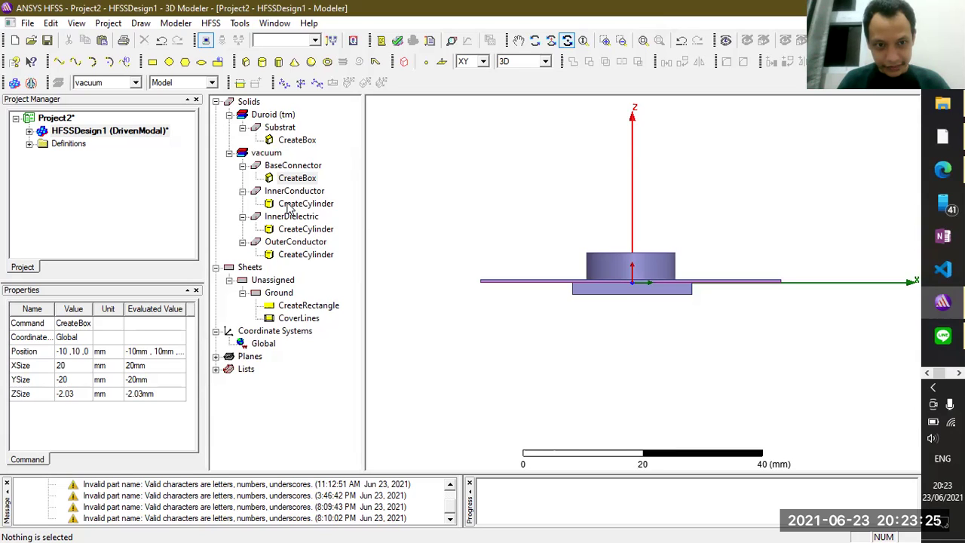
{"action": "left_click", "coordinate": [284, 167]}
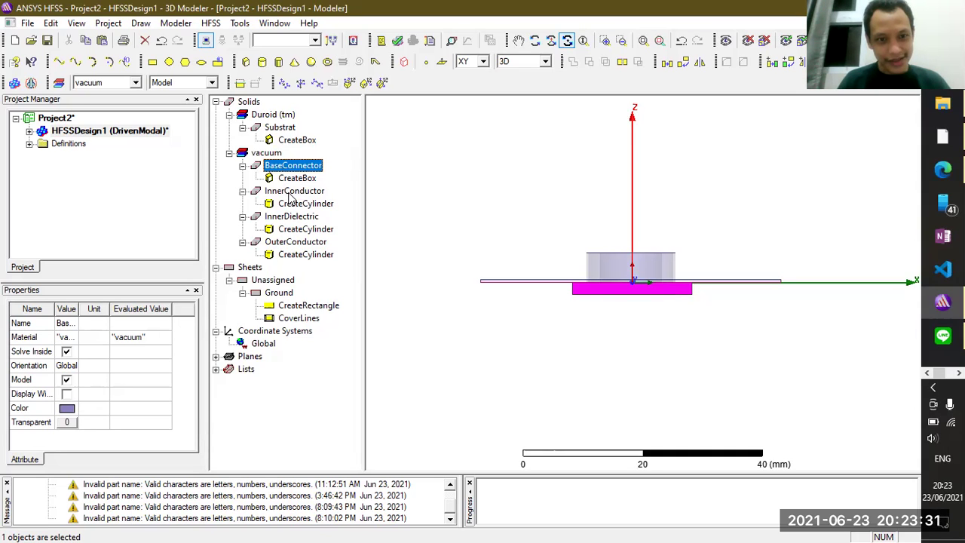
{"action": "left_click", "coordinate": [288, 181]}
{"action": "double_click", "coordinate": [289, 181]}
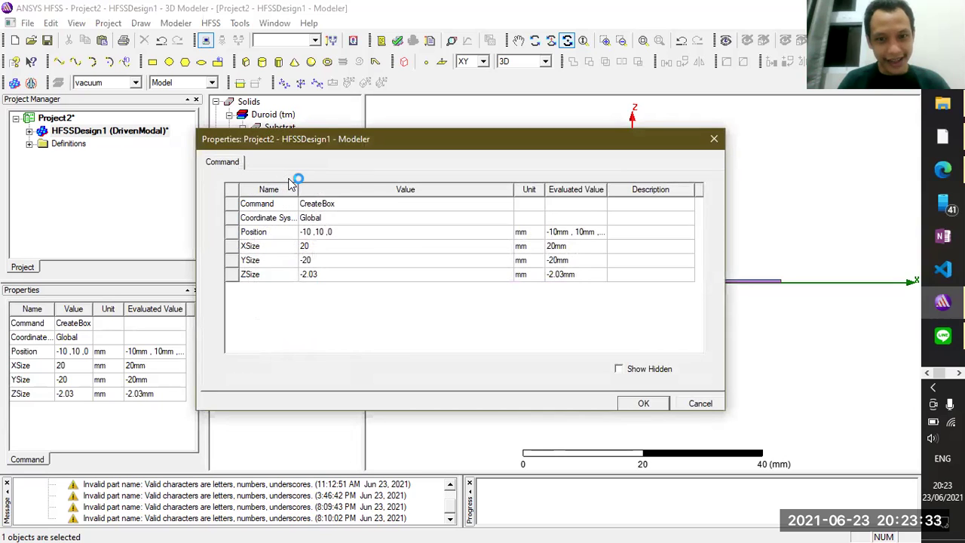
{"action": "left_click", "coordinate": [639, 404]}
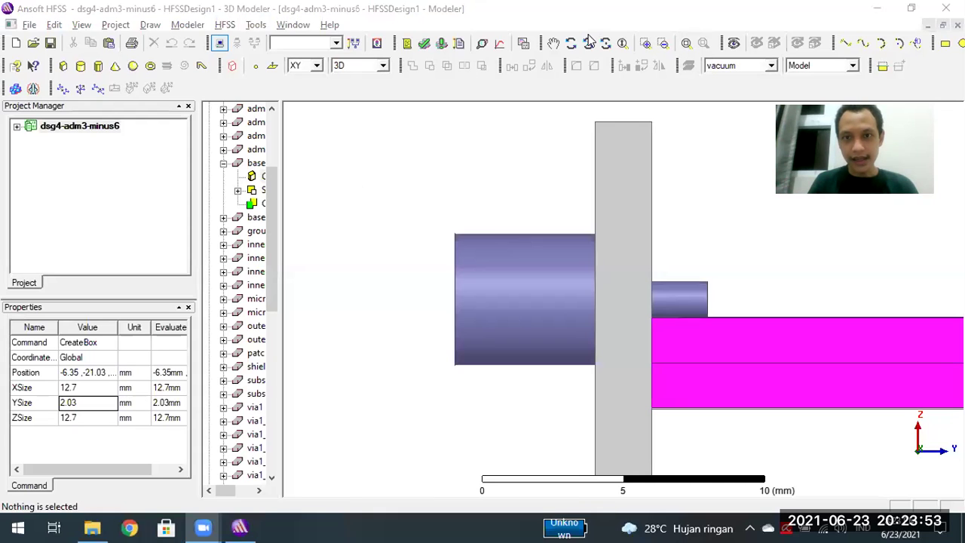
- In the dsg4-adm3-minus6 project, inspect the reference connector in perspective and highlight its base plate
{"action": "left_click", "coordinate": [589, 42]}
{"action": "left_click_drag", "start_coordinate": [528, 142], "coordinate": [564, 160]}
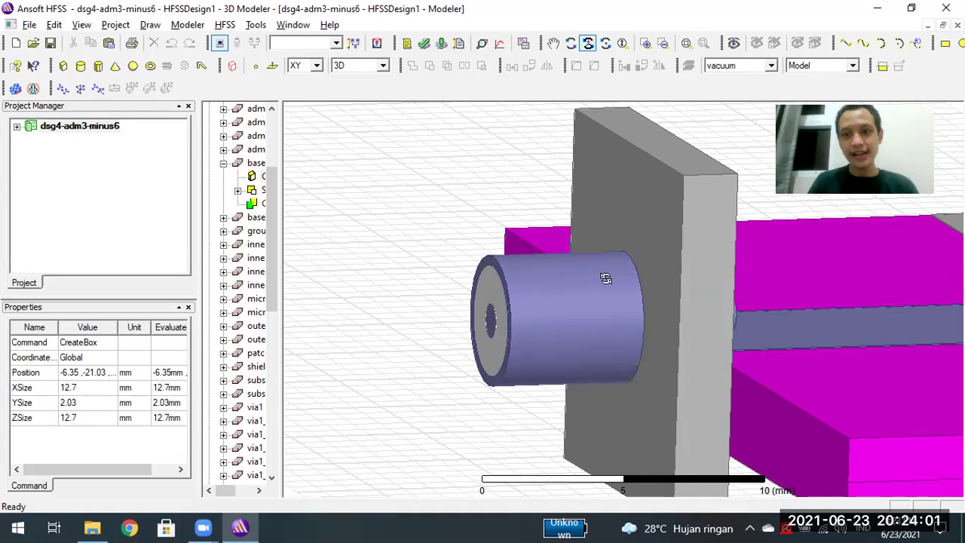
{"action": "right_click", "coordinate": [631, 152]}
{"action": "left_click", "coordinate": [632, 184]}
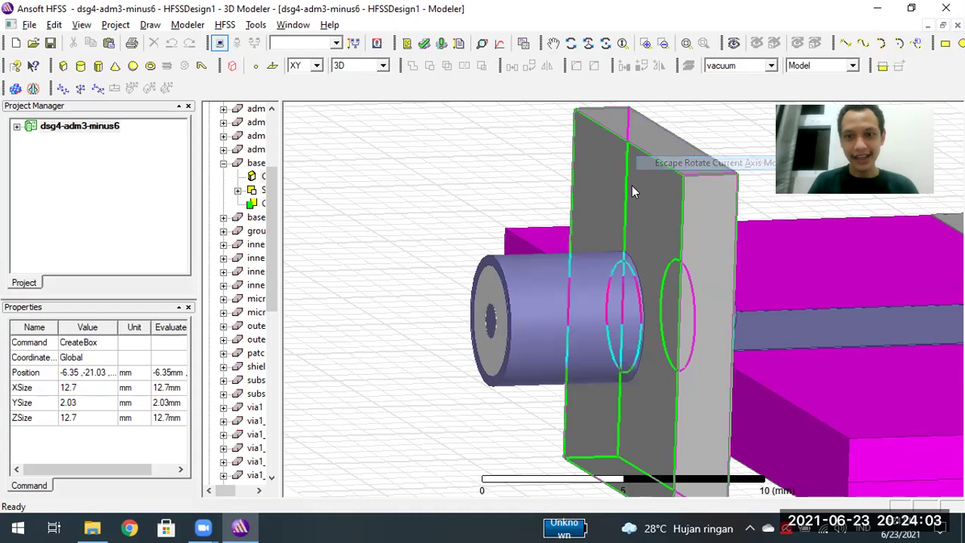
{"action": "left_click", "coordinate": [632, 185]}
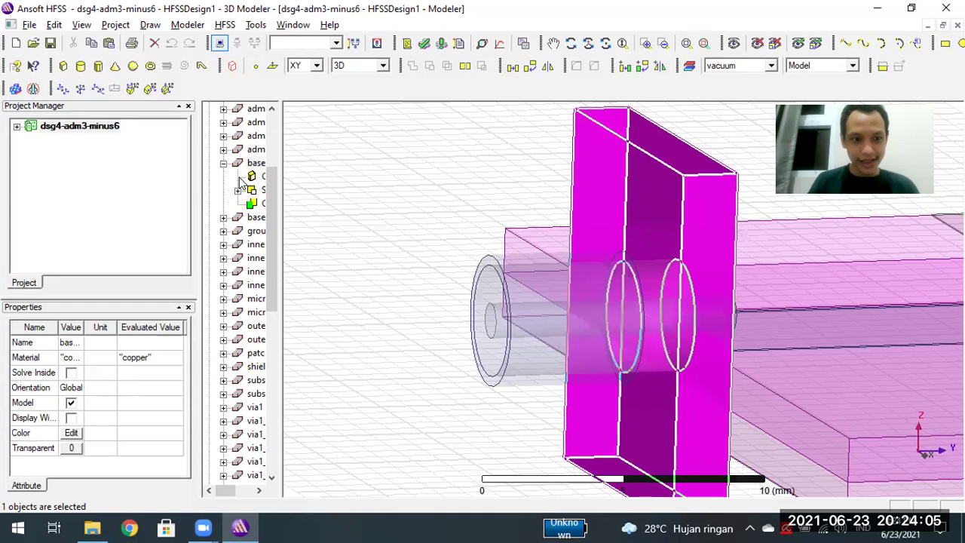
- Compare the XSize and ZSize parameters of the reference base plate's CreateBox operation
{"action": "left_click", "coordinate": [253, 200]}
{"action": "left_click", "coordinate": [262, 175]}
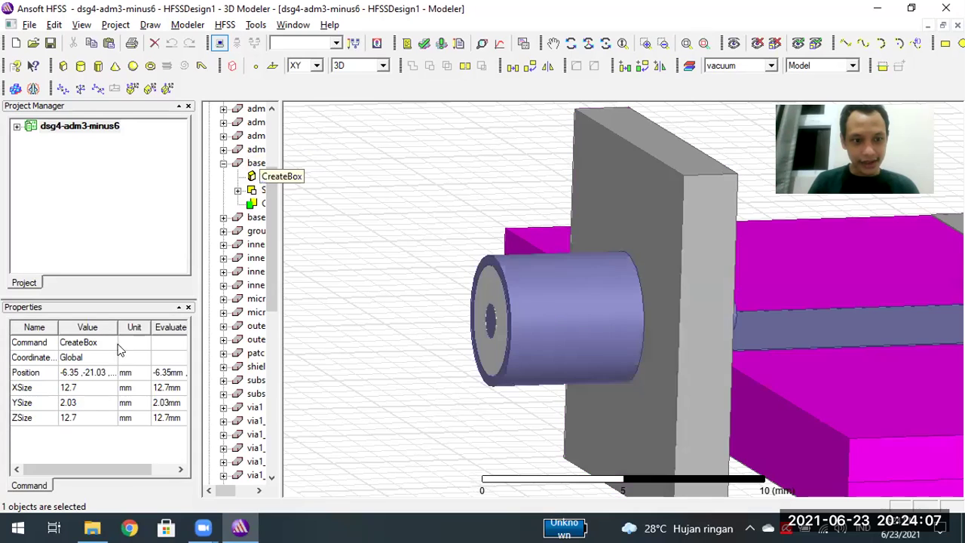
{"action": "left_click", "coordinate": [75, 389]}
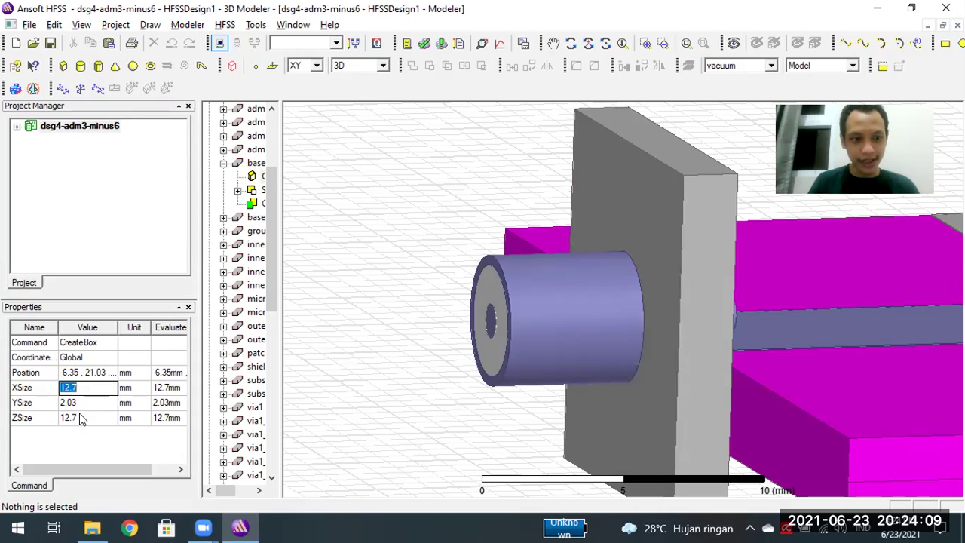
{"action": "left_click", "coordinate": [81, 417]}
{"action": "left_click", "coordinate": [83, 386]}
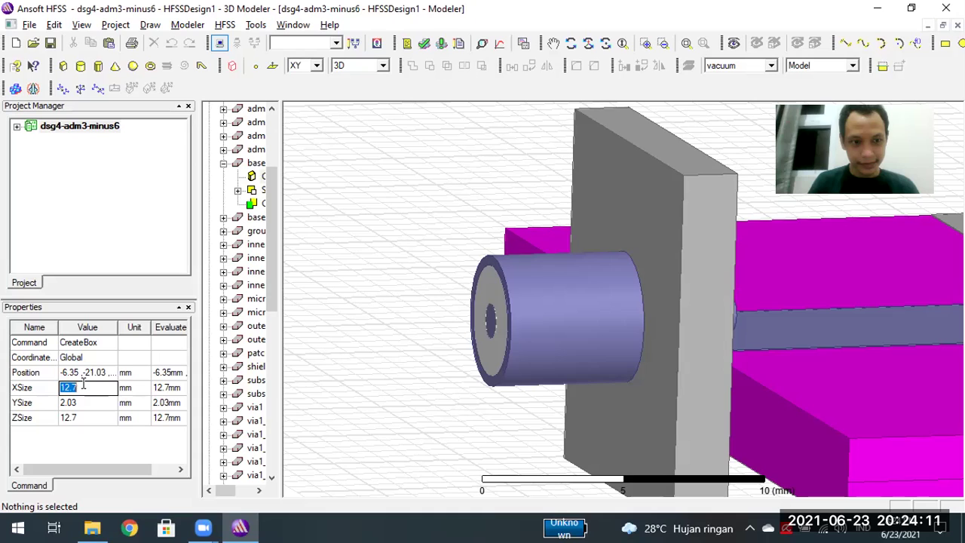
{"action": "left_click", "coordinate": [87, 417]}
{"action": "left_click", "coordinate": [81, 385]}
{"action": "left_click", "coordinate": [87, 417]}
{"action": "left_click", "coordinate": [84, 387]}
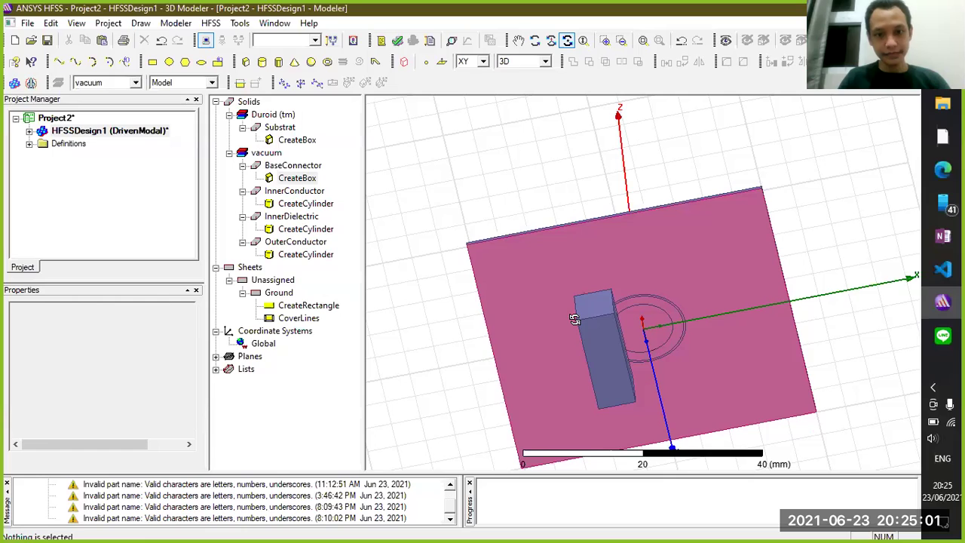
- In Project2, check BaseConnector's box parameters and undo the last change to its dimensions
{"action": "left_click_drag", "start_coordinate": [521, 291], "coordinate": [577, 324]}
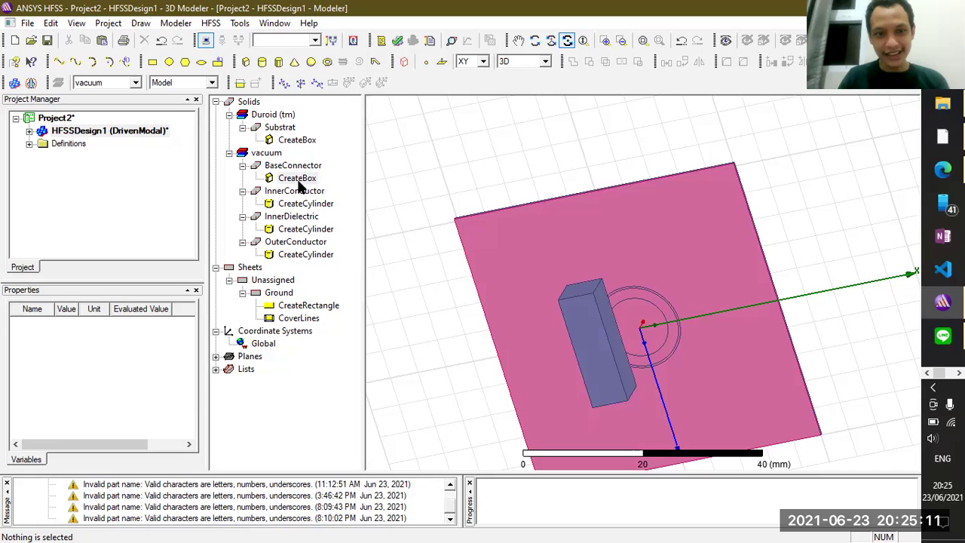
{"action": "left_click", "coordinate": [294, 179]}
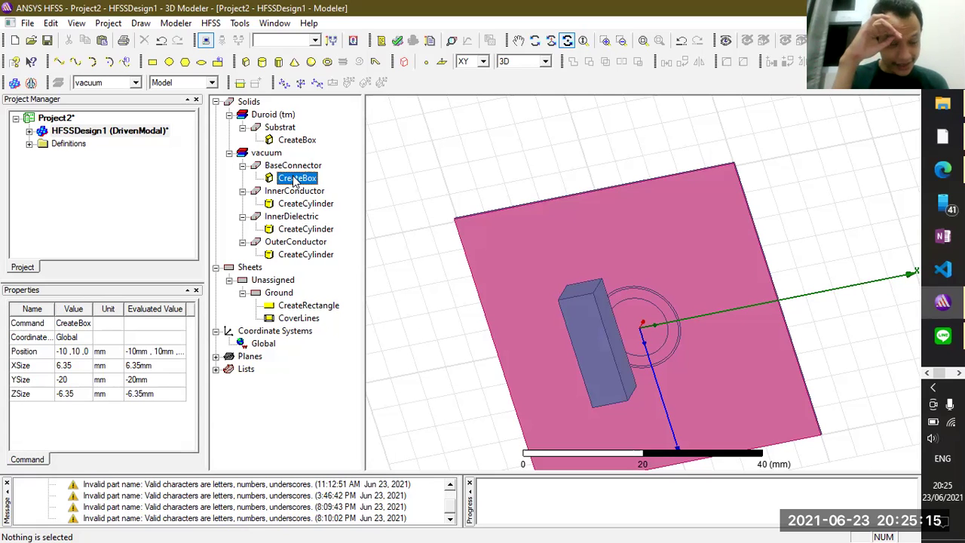
{"action": "double_click", "coordinate": [296, 179]}
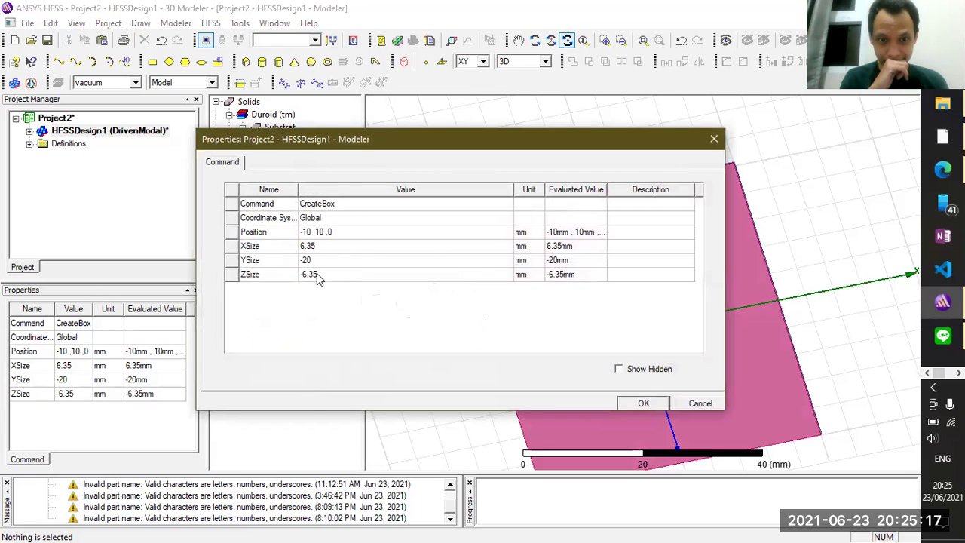
{"action": "left_click", "coordinate": [317, 274]}
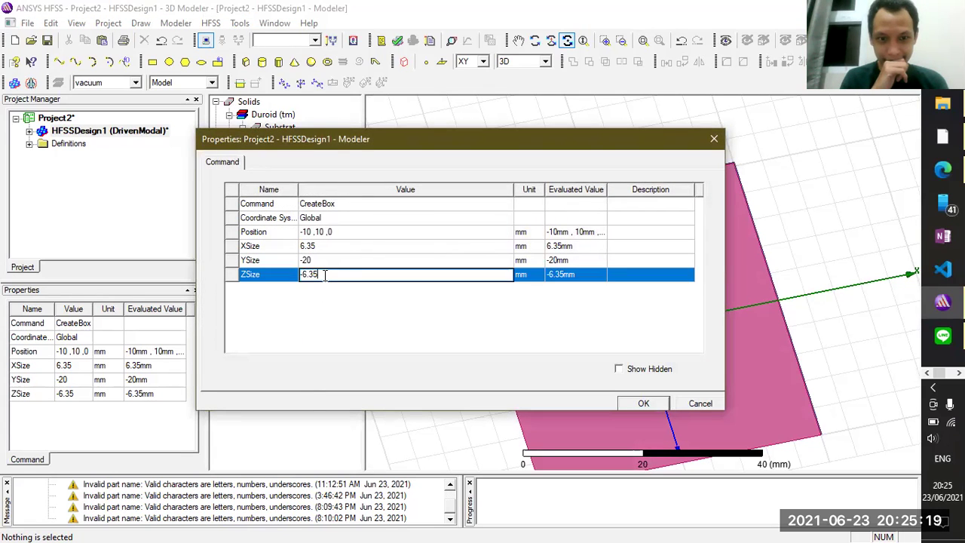
{"action": "left_click", "coordinate": [713, 139]}
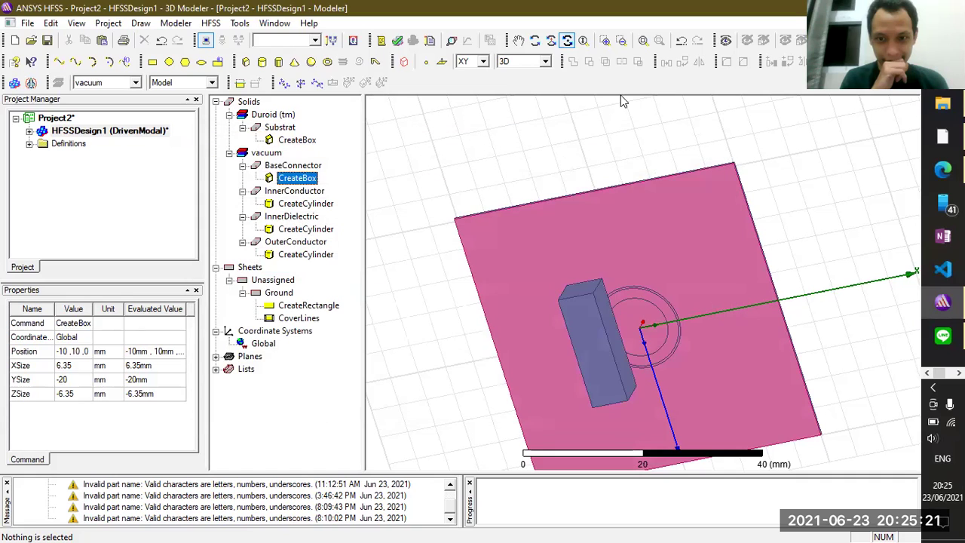
{"action": "left_click", "coordinate": [160, 41]}
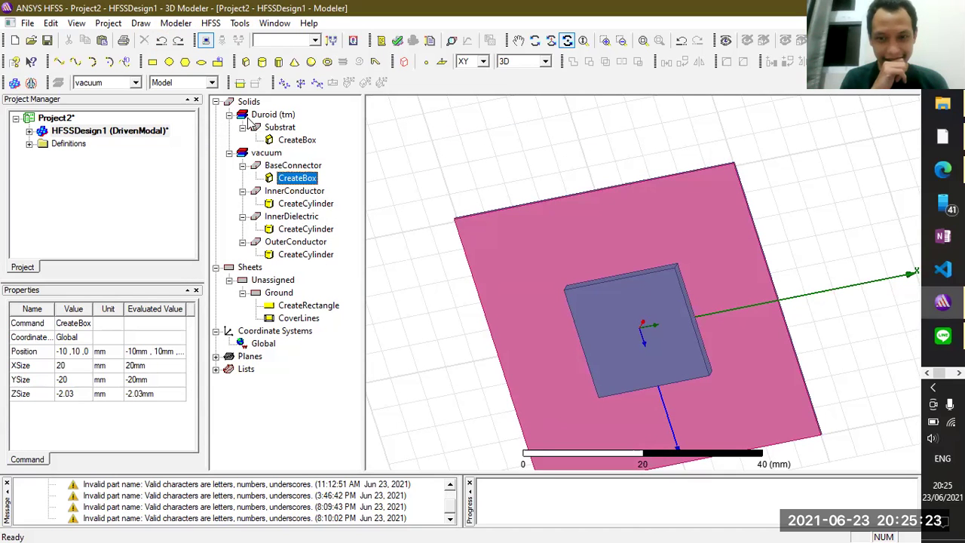
- Try an XSize of 6.35 mm for BaseConnector's box, then undo that change
{"action": "double_click", "coordinate": [308, 179]}
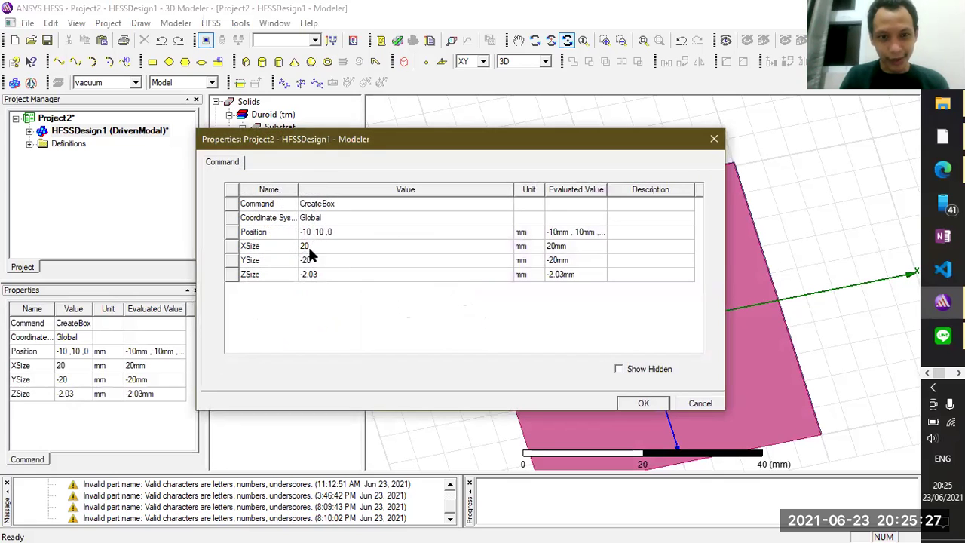
{"action": "left_click", "coordinate": [308, 247]}
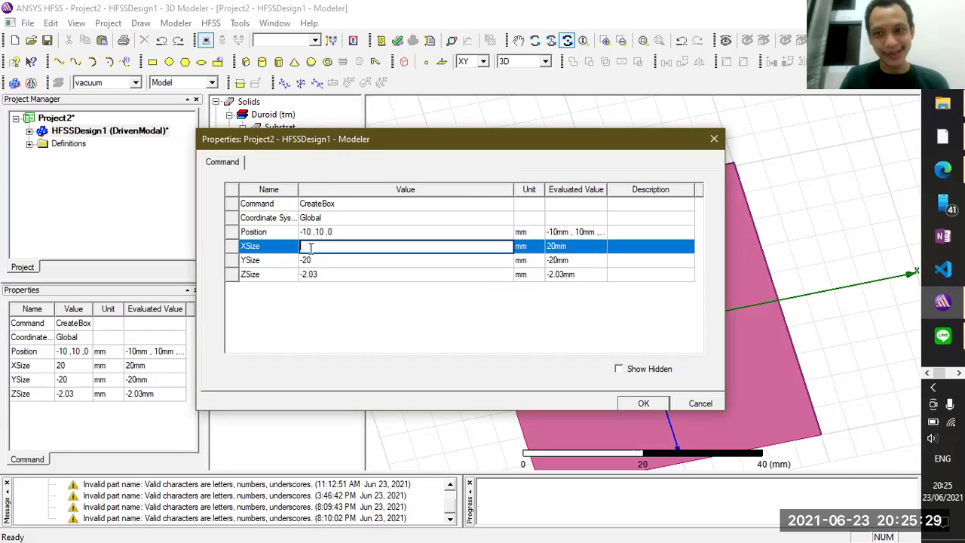
{"action": "type", "text": "6.35"}
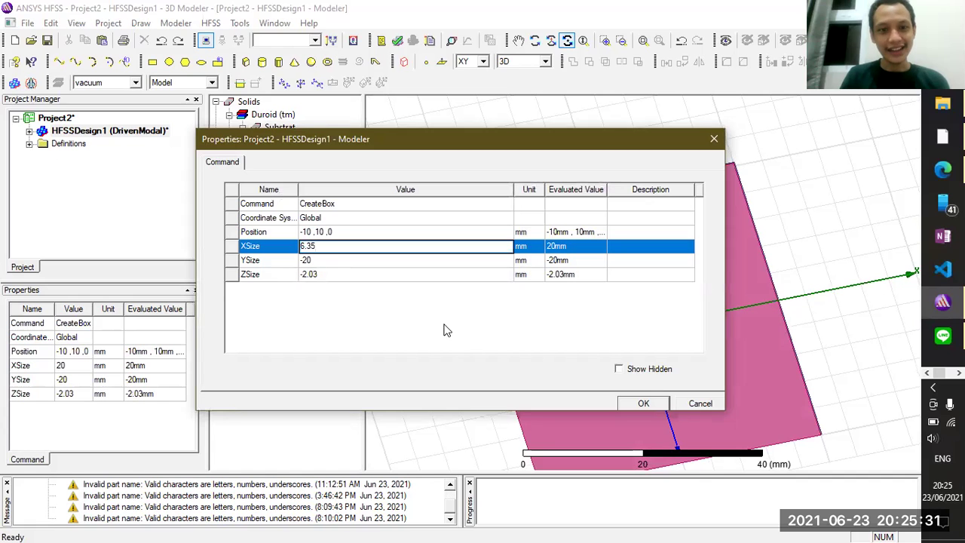
{"action": "left_click", "coordinate": [642, 405]}
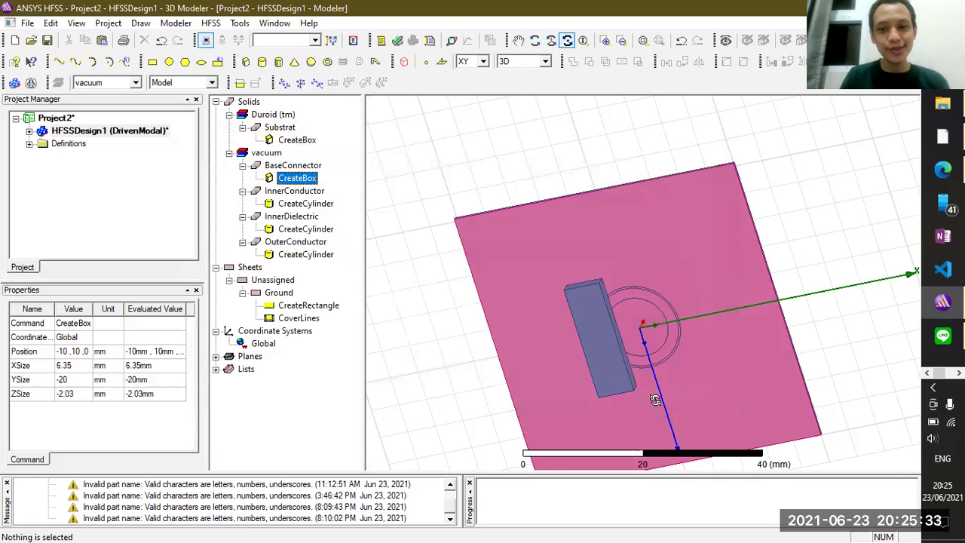
{"action": "key", "text": "ctrl+z"}
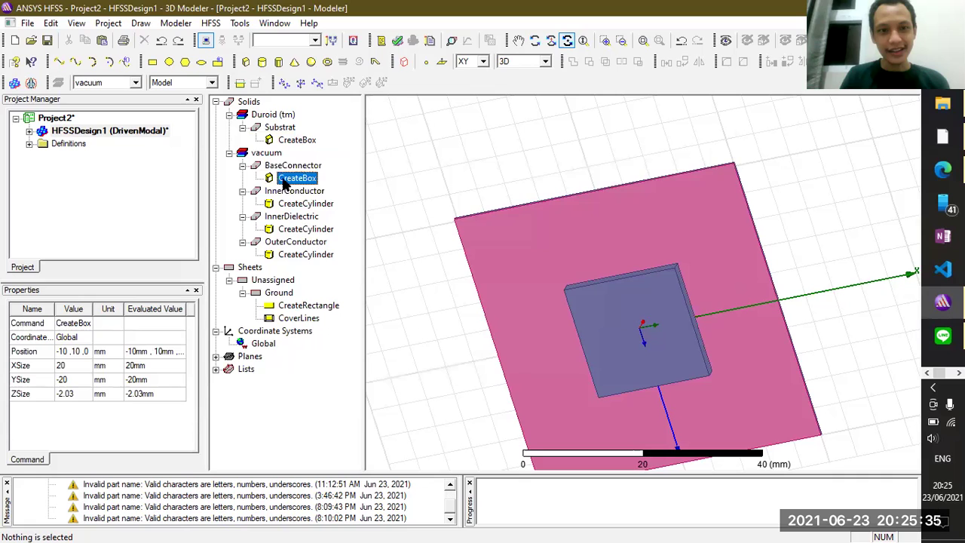
{"action": "double_click", "coordinate": [298, 182]}
{"action": "left_click", "coordinate": [324, 246]}
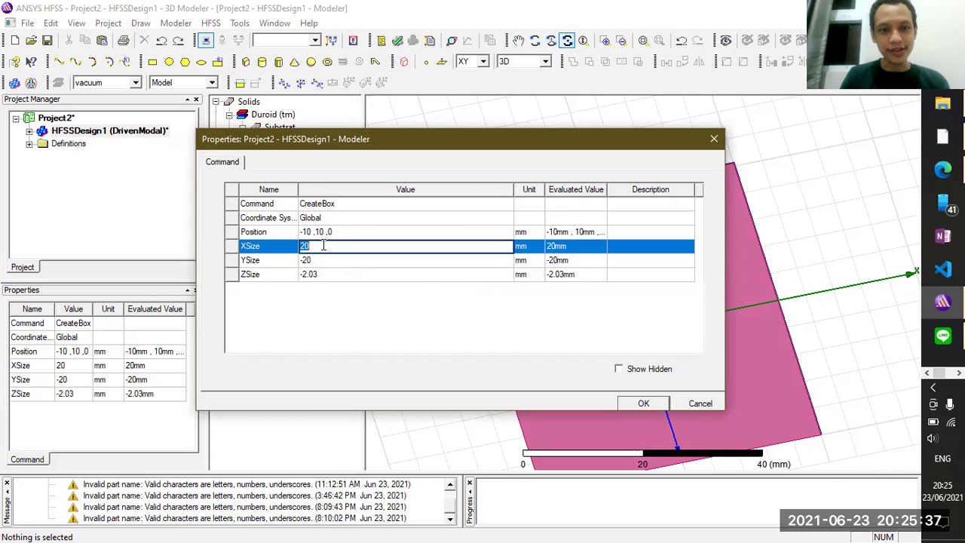
{"action": "key", "text": "BackSpace"}
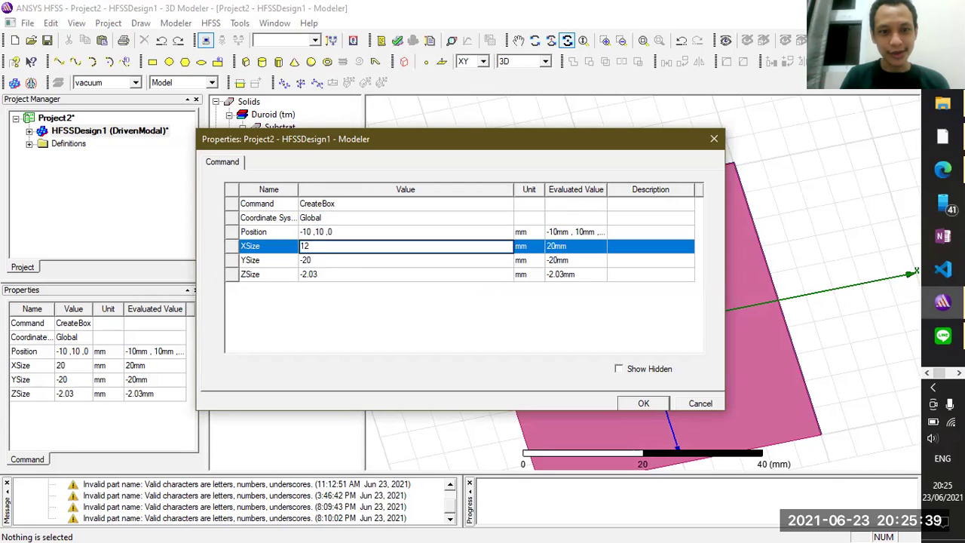
{"action": "left_click", "coordinate": [325, 274]}
{"action": "left_click", "coordinate": [325, 274]}
{"action": "key", "text": "BackSpace"}
{"action": "key", "text": "BackSpace"}
{"action": "key", "text": "BackSpace"}
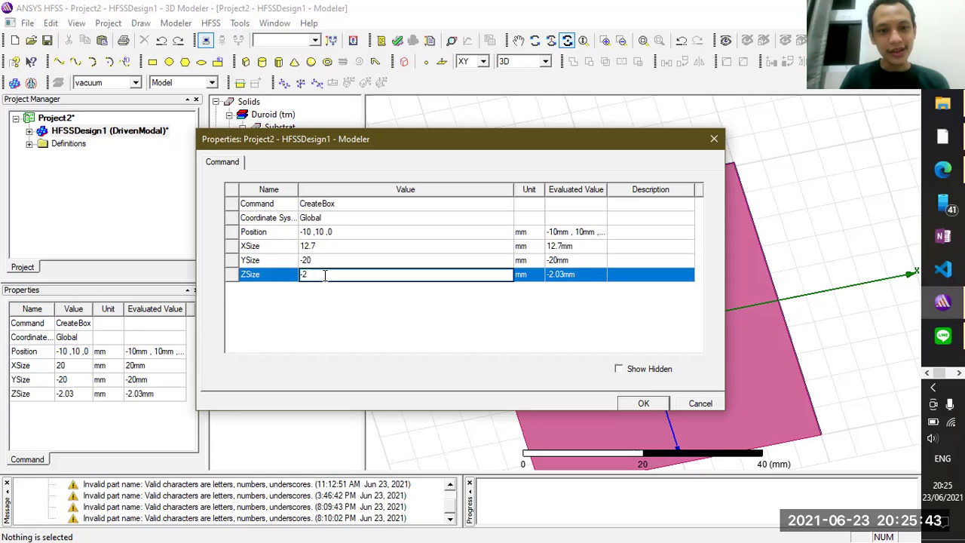
{"action": "left_click", "coordinate": [687, 403]}
- Resize BaseConnector's box to an XSize of 12.7 mm and a YSize of -12.7 mm
{"action": "double_click", "coordinate": [298, 179]}
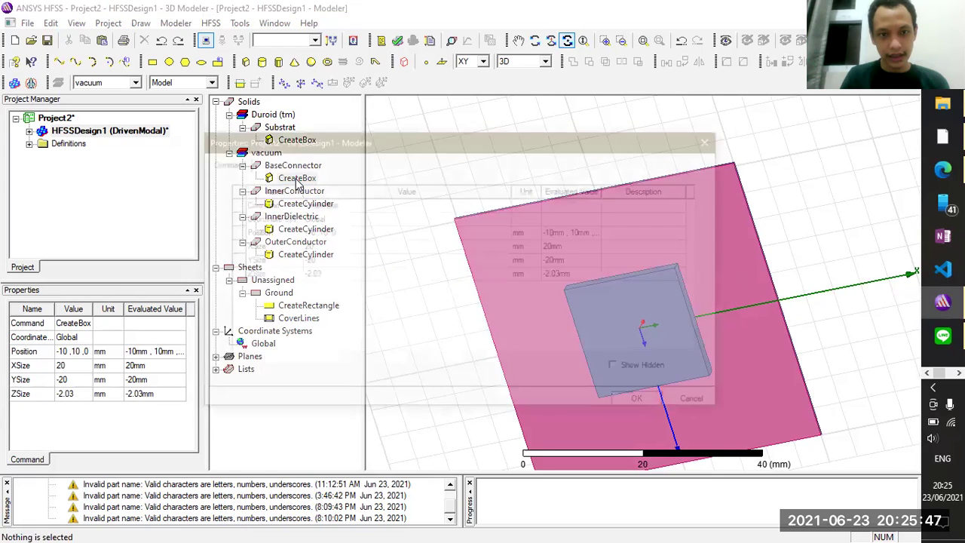
{"action": "left_click", "coordinate": [313, 261]}
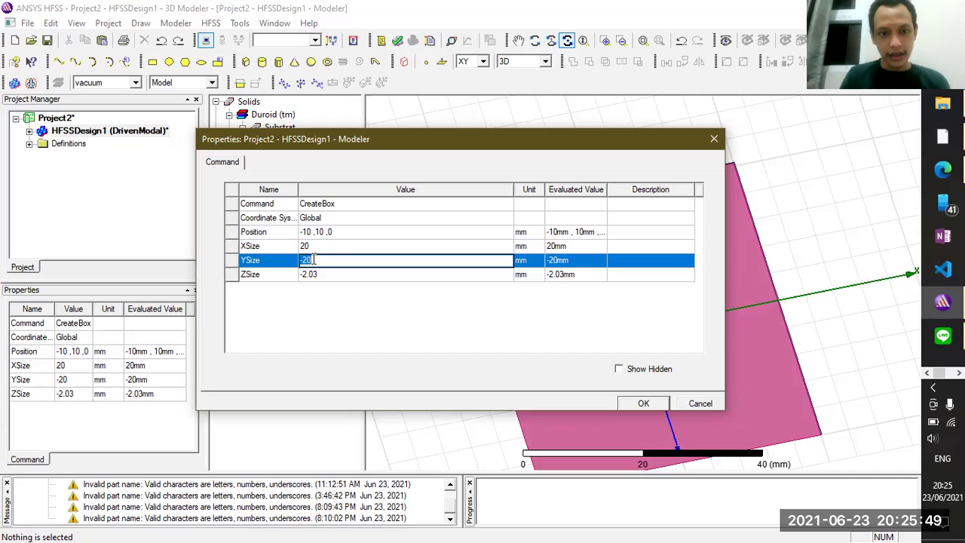
{"action": "key", "text": "BackSpace"}
{"action": "key", "text": "BackSpace"}
{"action": "key", "text": "BackSpace"}
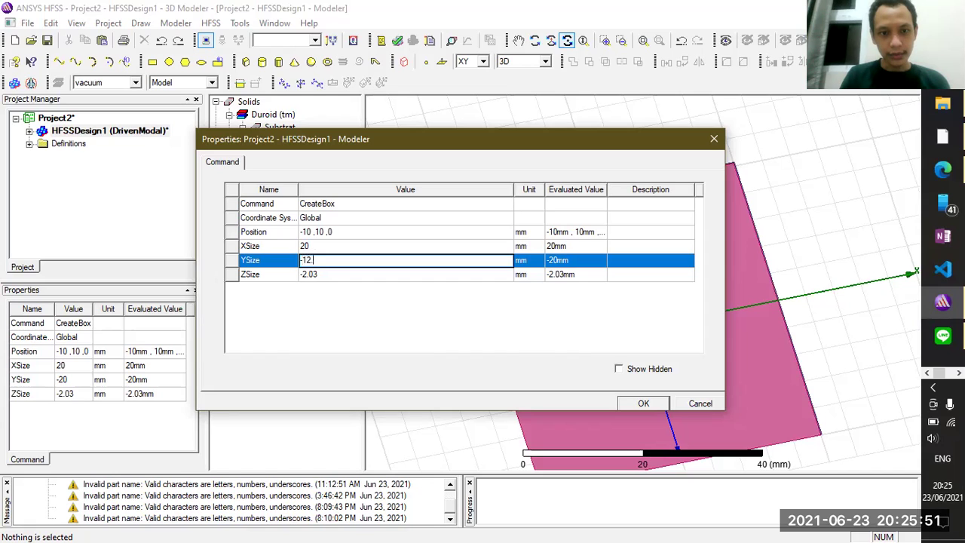
{"action": "left_click", "coordinate": [319, 245]}
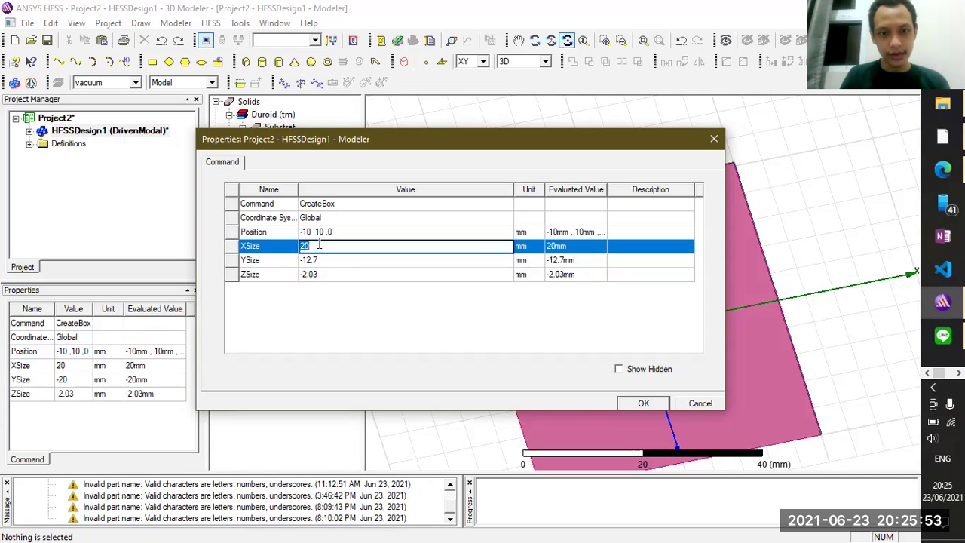
{"action": "type", "text": "12.7"}
{"action": "left_click", "coordinate": [643, 404]}
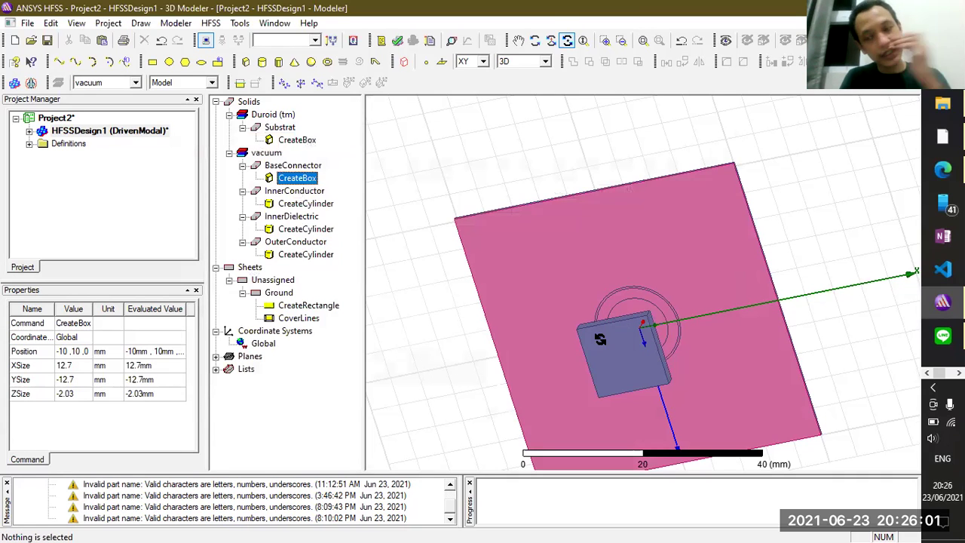
- Centre BaseConnector on the origin by setting its box position to -6.35, 6.35, 0 mm
{"action": "double_click", "coordinate": [296, 181]}
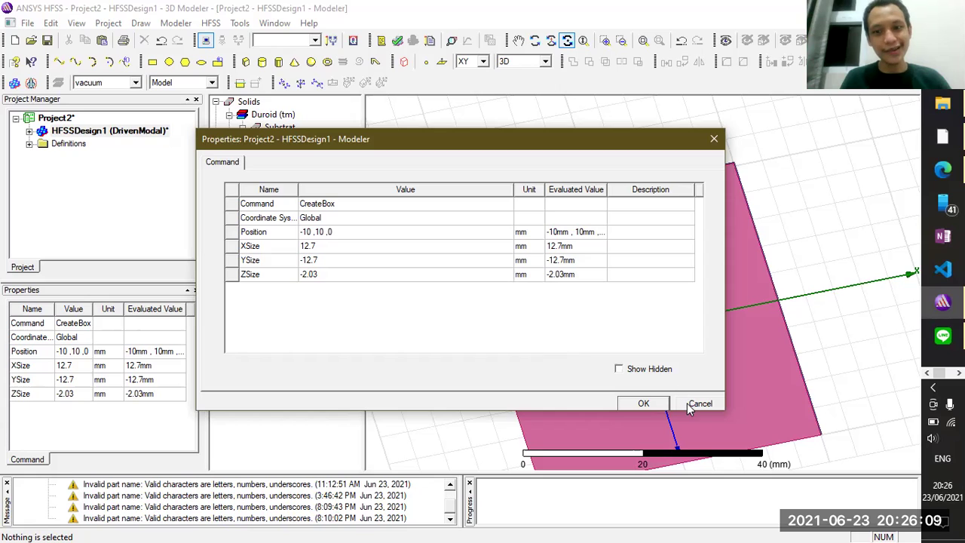
{"action": "left_click", "coordinate": [324, 234]}
{"action": "left_click", "coordinate": [325, 233]}
{"action": "left_click", "coordinate": [325, 233]}
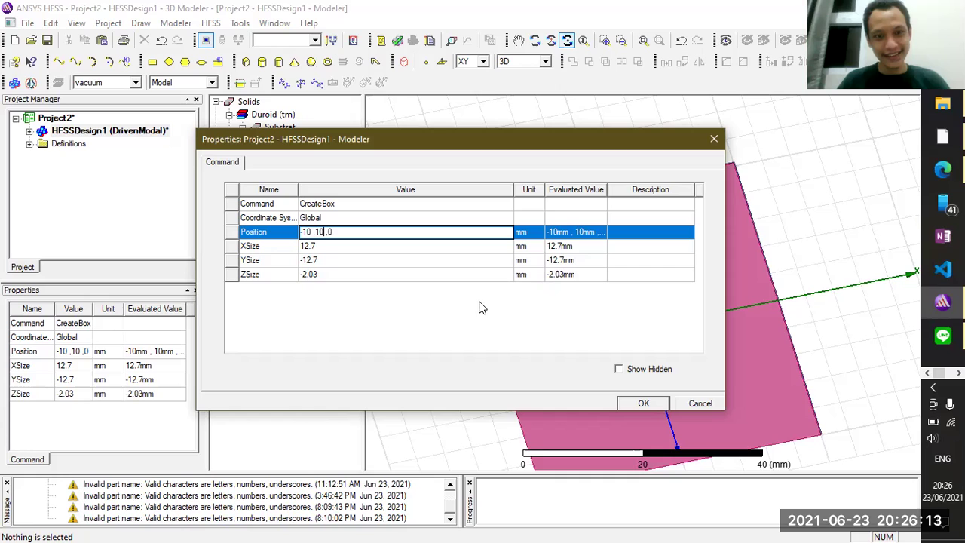
{"action": "left_click_drag", "start_coordinate": [576, 132], "coordinate": [472, 62]}
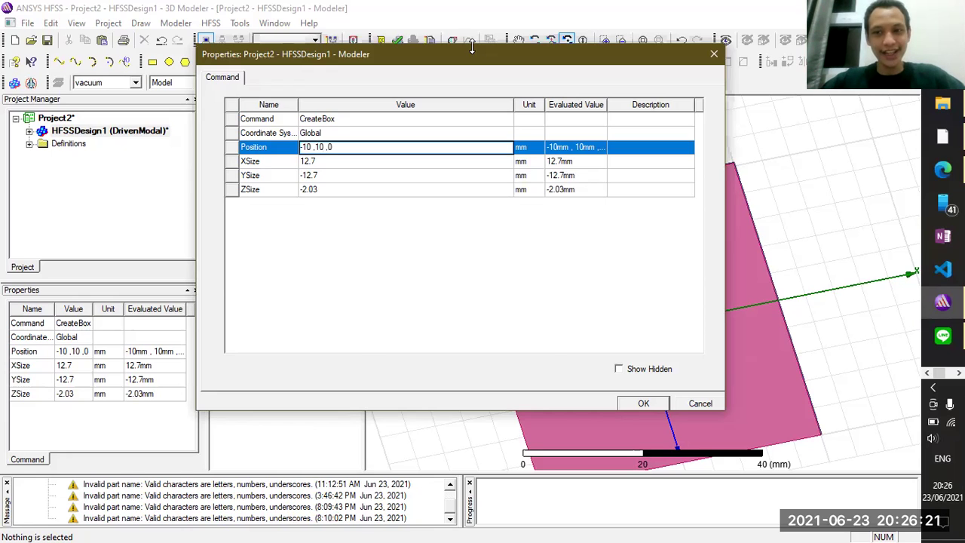
{"action": "left_click_drag", "start_coordinate": [472, 48], "coordinate": [472, 111]}
{"action": "double_click", "coordinate": [306, 211]}
{"action": "type", "text": "6.35 ,6.35"}
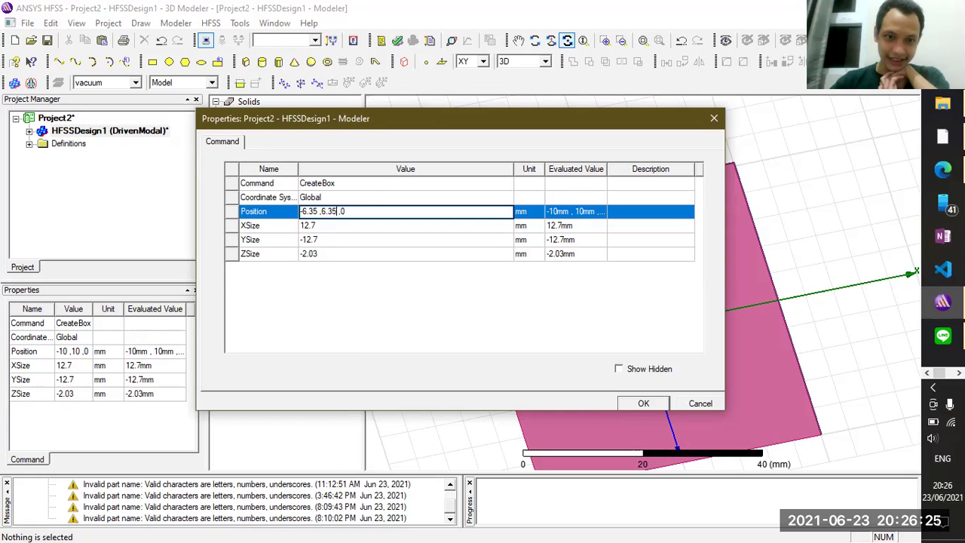
{"action": "left_click", "coordinate": [642, 403]}
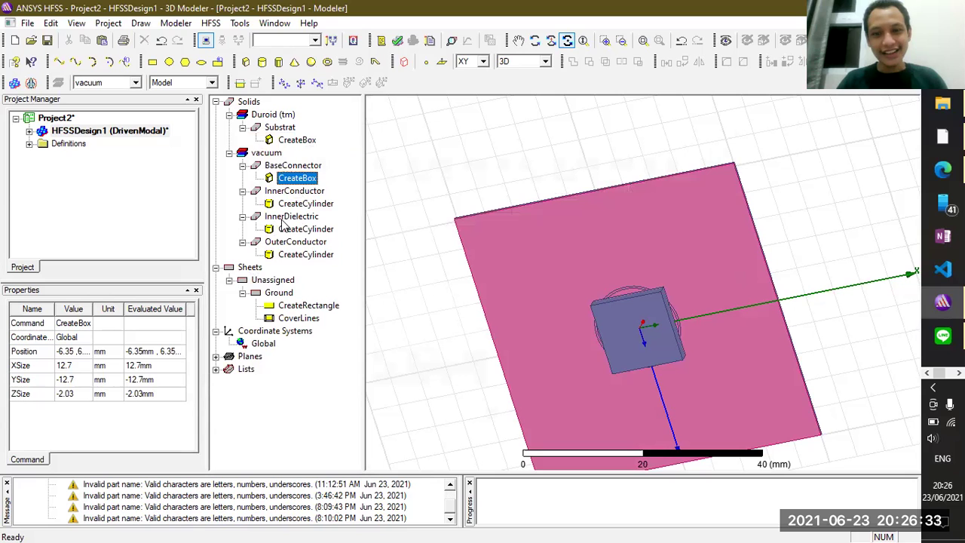
- Save the project under a new file name with the number 3
{"action": "left_click", "coordinate": [559, 286]}
{"action": "left_click_drag", "start_coordinate": [559, 286], "coordinate": [651, 428]}
{"action": "double_click", "coordinate": [650, 428], "text": "alt"}
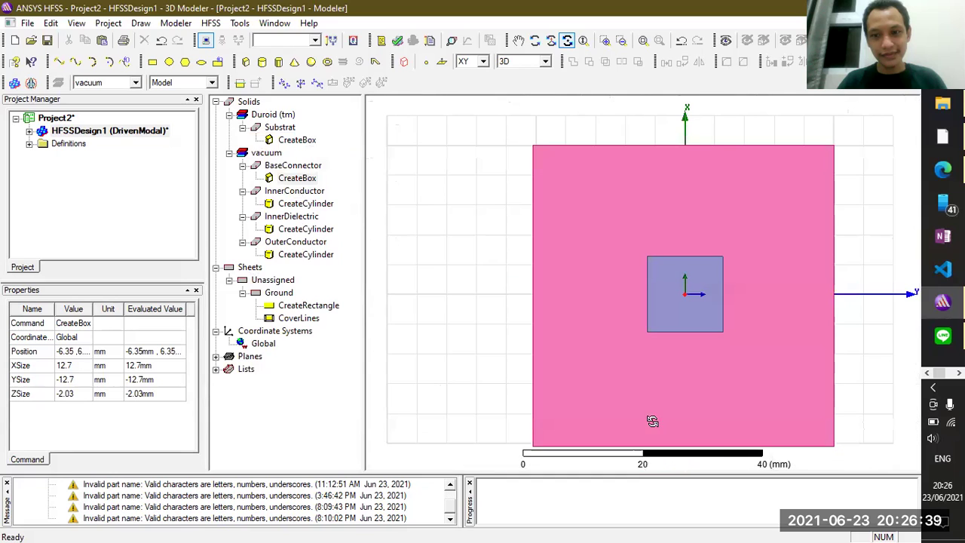
{"action": "double_click", "coordinate": [882, 299], "text": "alt"}
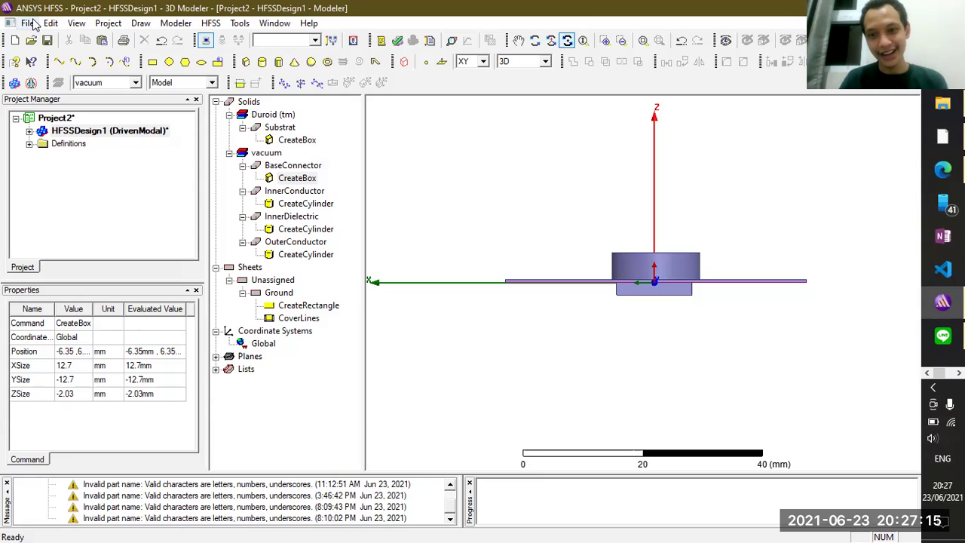
{"action": "left_click", "coordinate": [31, 23]}
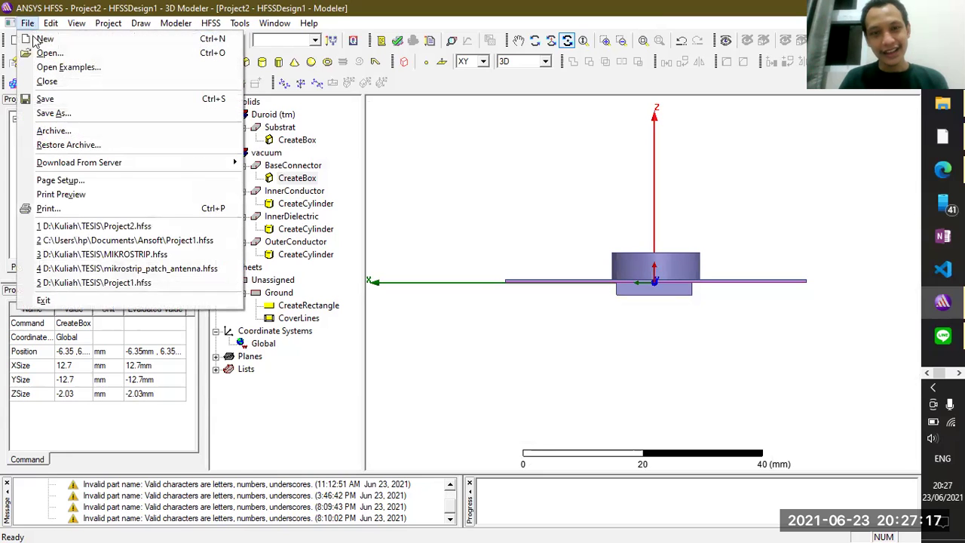
{"action": "left_click", "coordinate": [54, 113]}
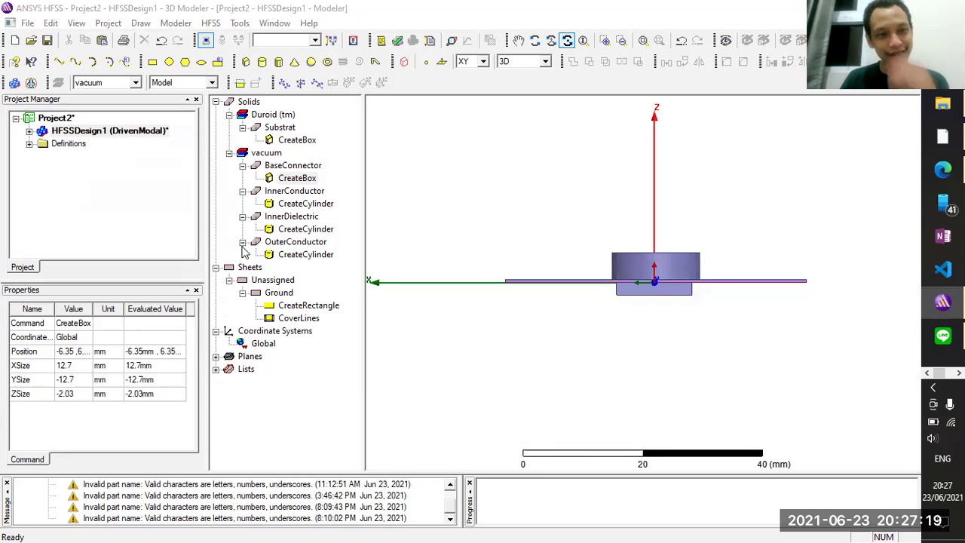
{"action": "left_click", "coordinate": [345, 376]}
{"action": "type", "text": "3"}
{"action": "left_click", "coordinate": [538, 379]}
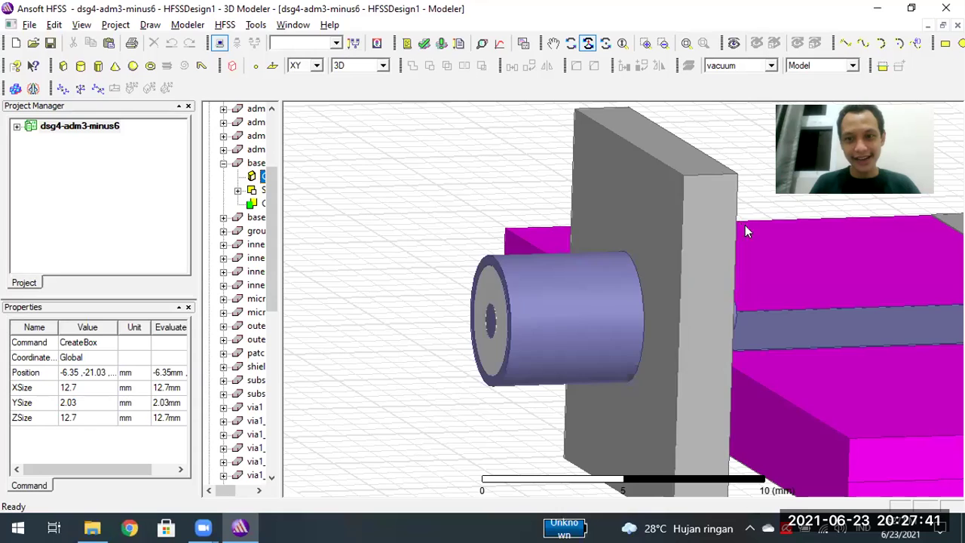
- In the dsg4-adm3-minus6 project, highlight the reference base_connnector1 in a straight top view and leave the rotate mode
{"action": "right_click_drag", "start_coordinate": [745, 225], "coordinate": [754, 182]}
{"action": "left_click", "coordinate": [760, 196]}
{"action": "left_click", "coordinate": [717, 215]}
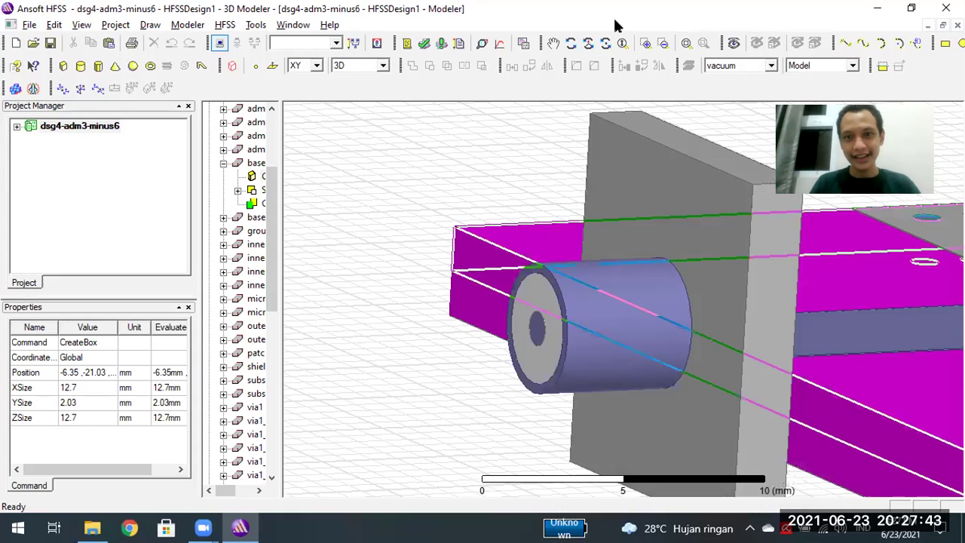
{"action": "left_click", "coordinate": [704, 136]}
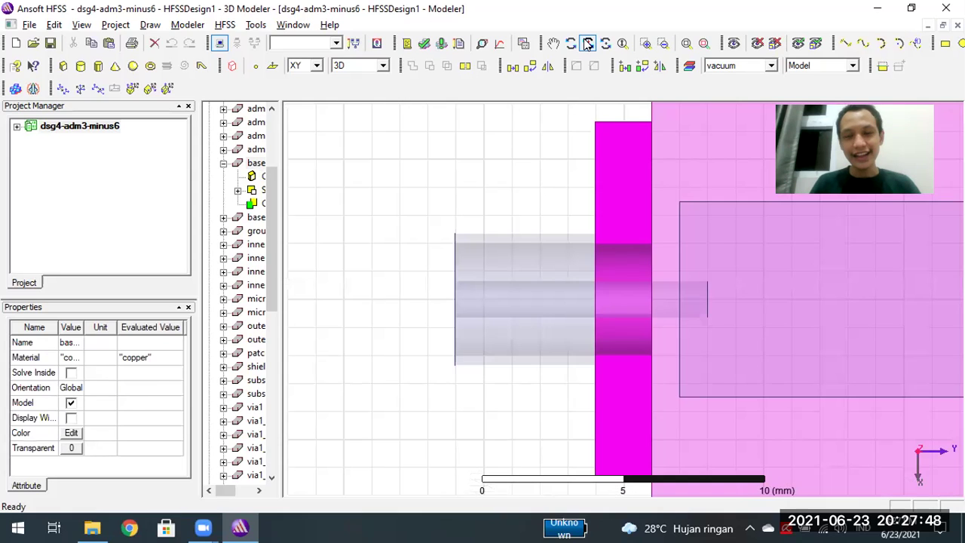
{"action": "left_click", "coordinate": [586, 43]}
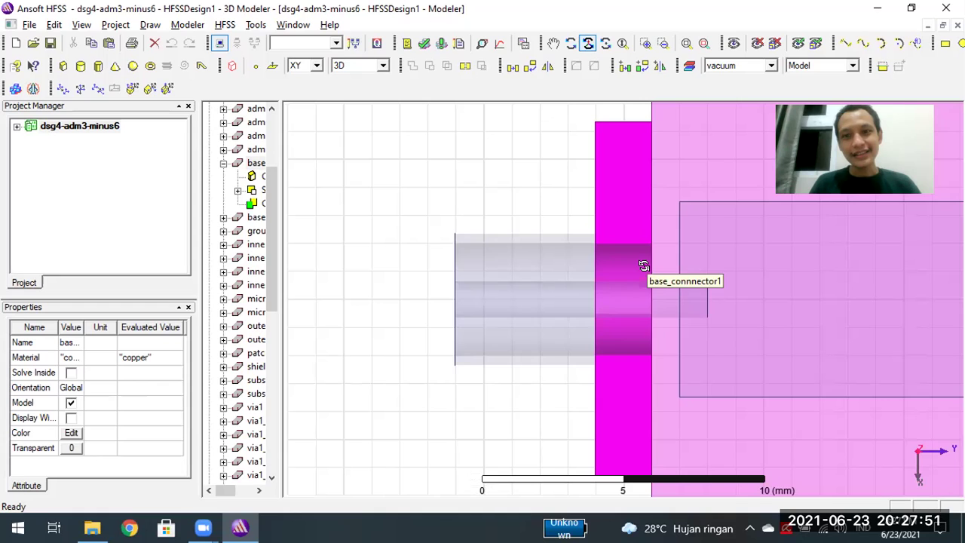
{"action": "right_click", "coordinate": [619, 211]}
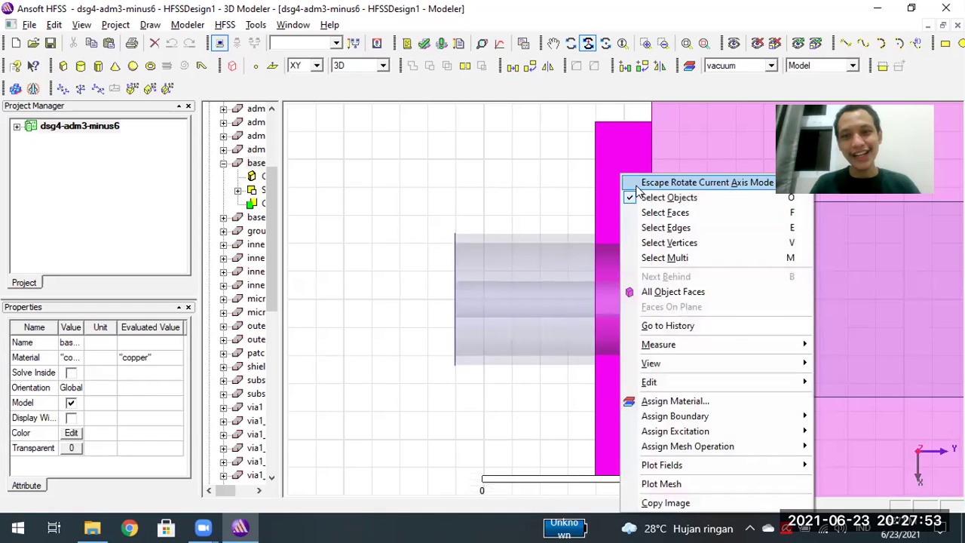
{"action": "left_click", "coordinate": [663, 182]}
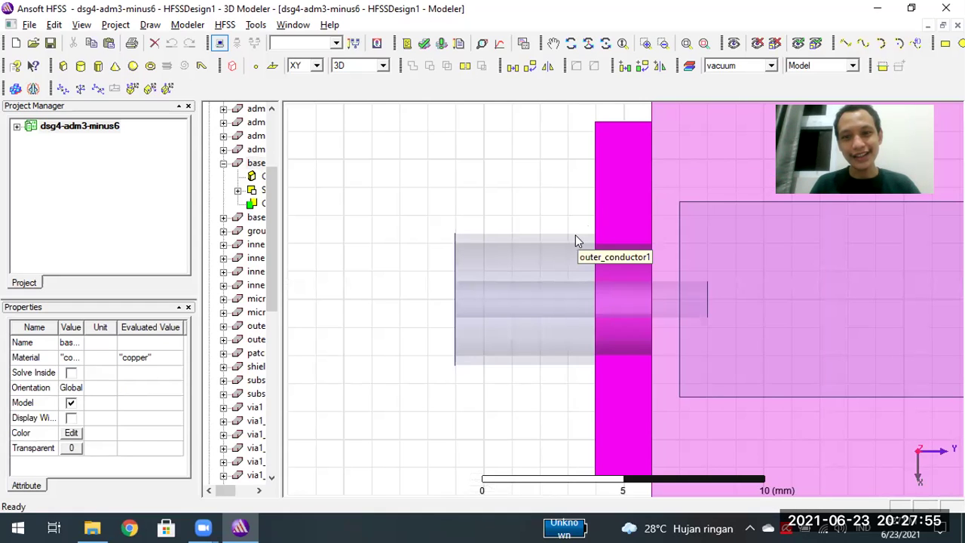
- Highlight the reference connector's outer conductor, inner dielectric and inner conductor in turn to compare their extents
{"action": "left_click", "coordinate": [575, 236]}
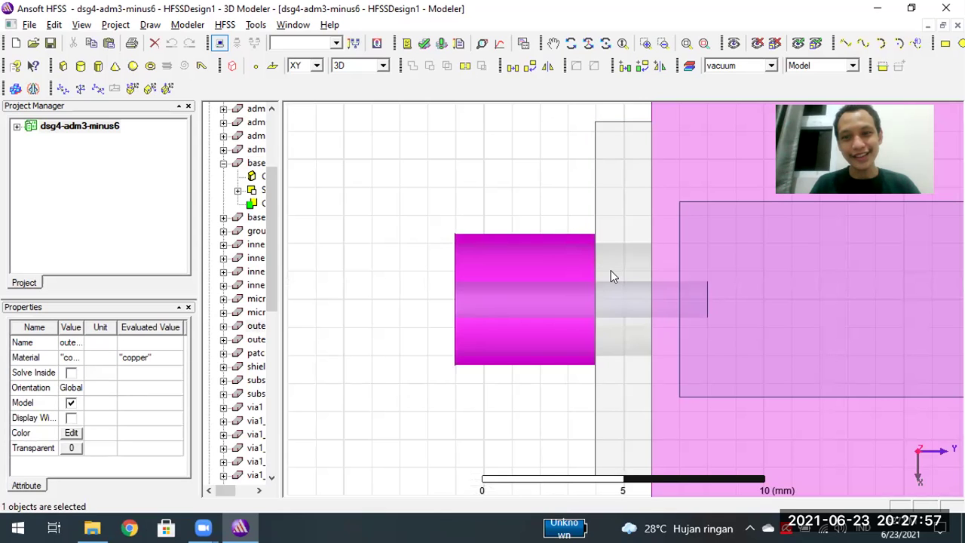
{"action": "left_click", "coordinate": [610, 276]}
{"action": "left_click", "coordinate": [558, 266]}
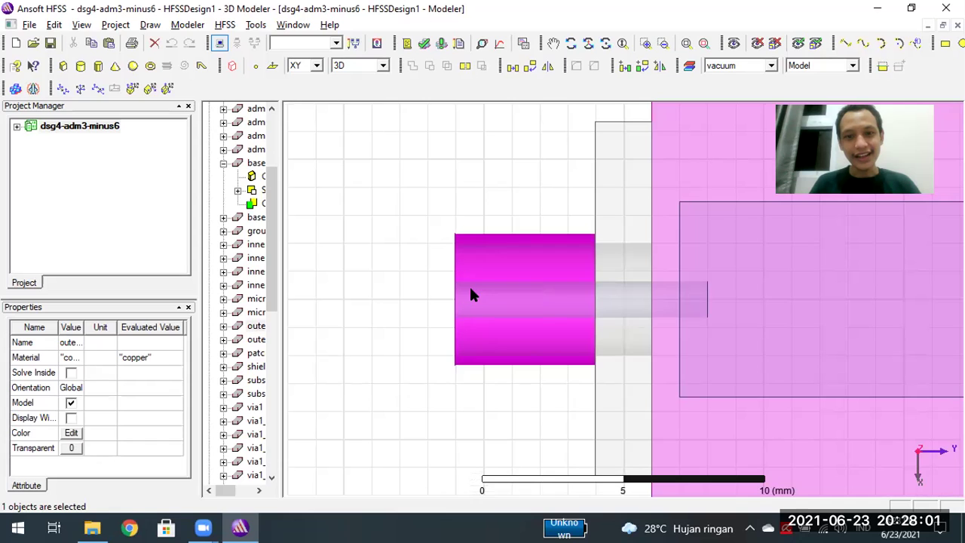
{"action": "left_click", "coordinate": [461, 317]}
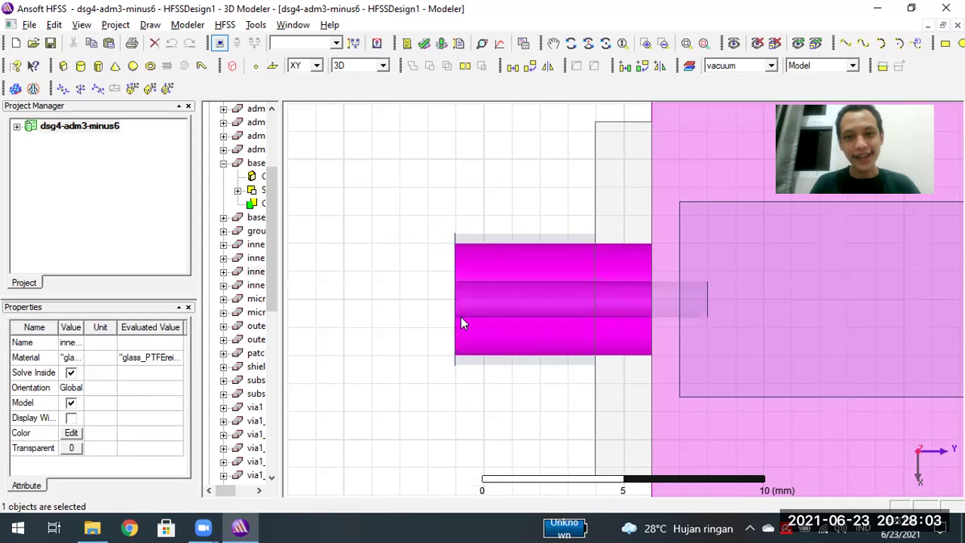
{"action": "left_click", "coordinate": [472, 302]}
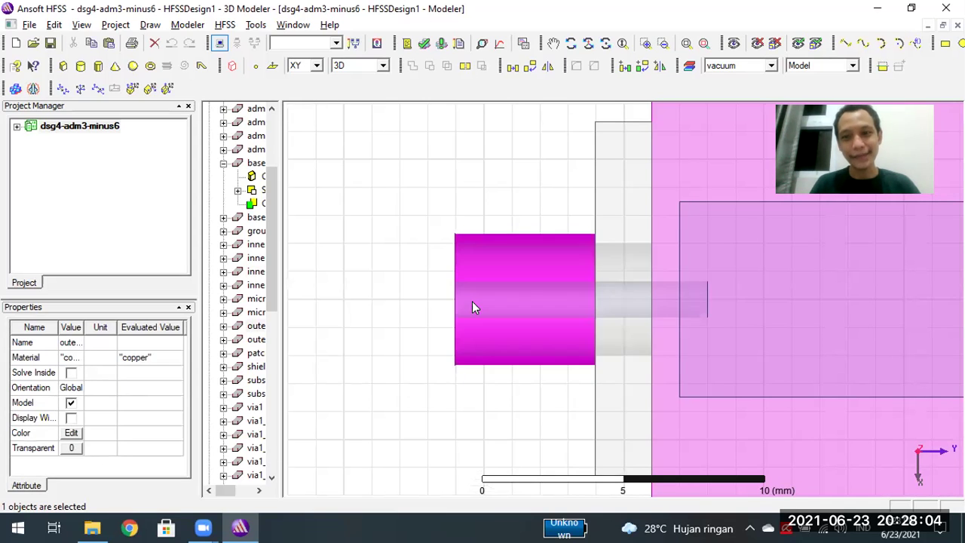
{"action": "left_click", "coordinate": [690, 295]}
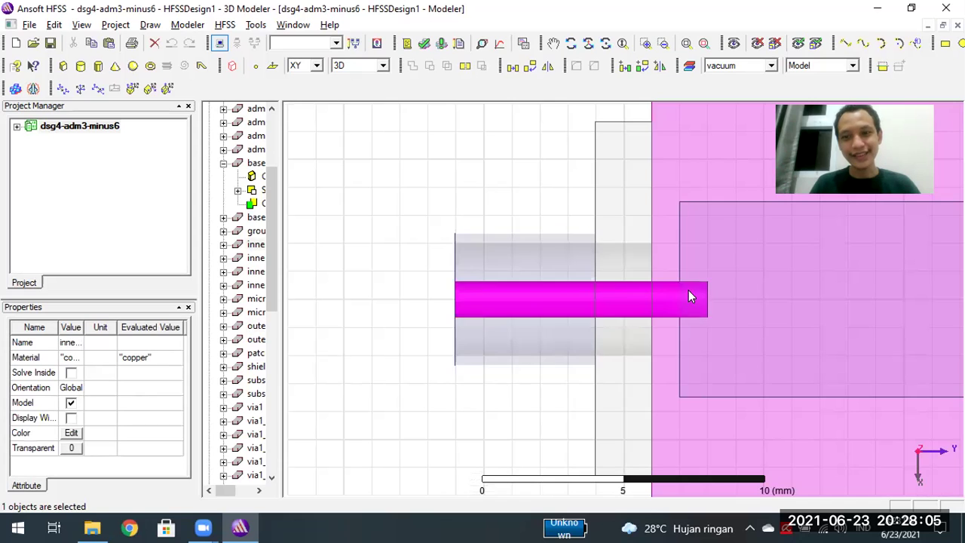
- Select the reference outer conductor and show its cylinder parameters to read its centre position, axis, radius and height
{"action": "left_click", "coordinate": [521, 244]}
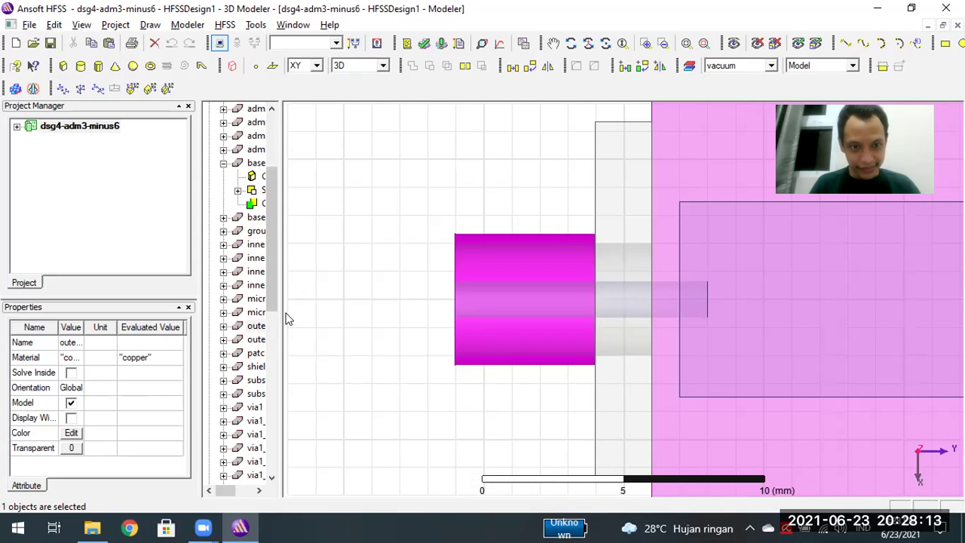
{"action": "left_click", "coordinate": [223, 326]}
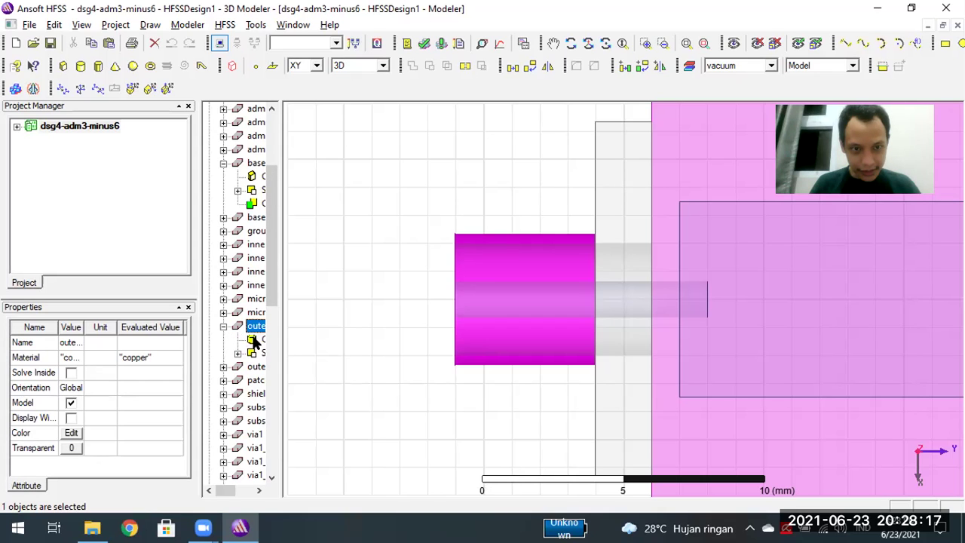
{"action": "left_click", "coordinate": [255, 339]}
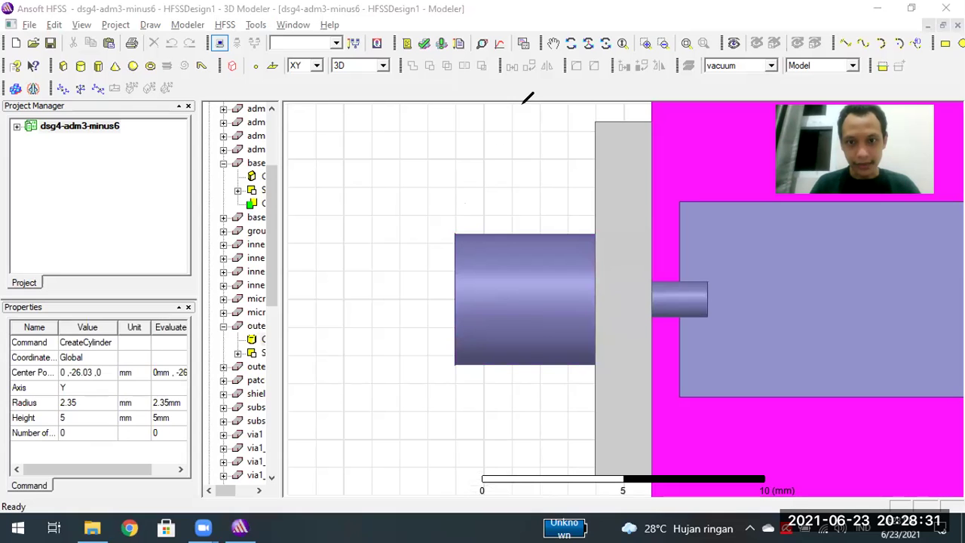
{"action": "mouse_move", "coordinate": [452, 215]}
{"action": "left_mouse_down"}
{"action": "mouse_move", "coordinate": [557, 221]}
{"action": "mouse_move", "coordinate": [617, 210]}
{"action": "mouse_move", "coordinate": [601, 208]}
{"action": "left_mouse_up"}
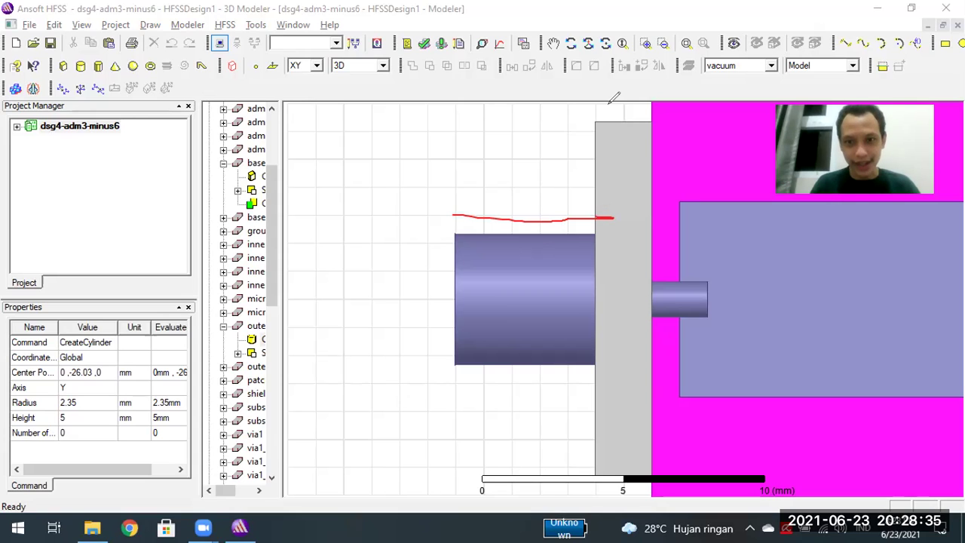
{"action": "left_click_drag", "start_coordinate": [454, 219], "coordinate": [612, 219]}
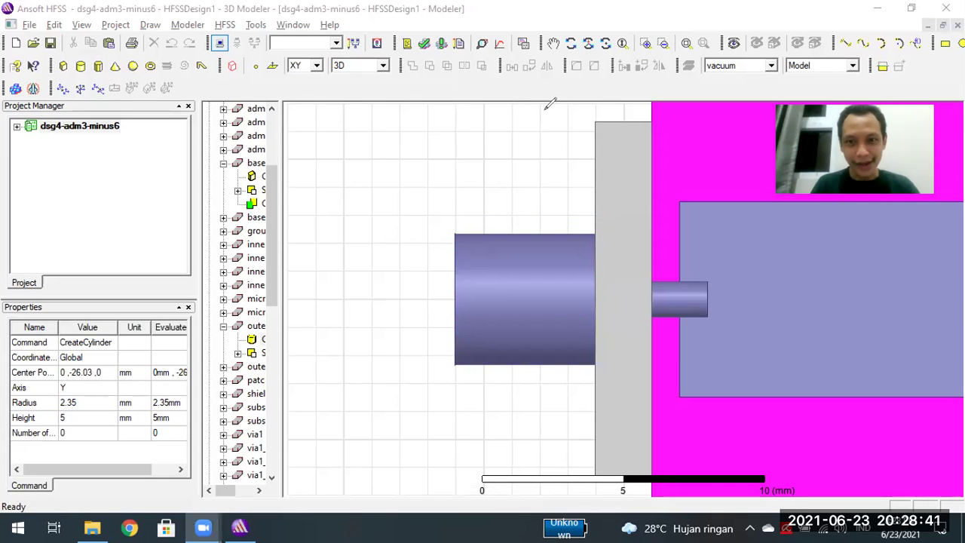
{"action": "mouse_move", "coordinate": [592, 220]}
{"action": "left_mouse_down"}
{"action": "mouse_move", "coordinate": [442, 220]}
{"action": "mouse_move", "coordinate": [464, 227]}
{"action": "left_mouse_up"}
{"action": "left_click_drag", "start_coordinate": [585, 216], "coordinate": [588, 228]}
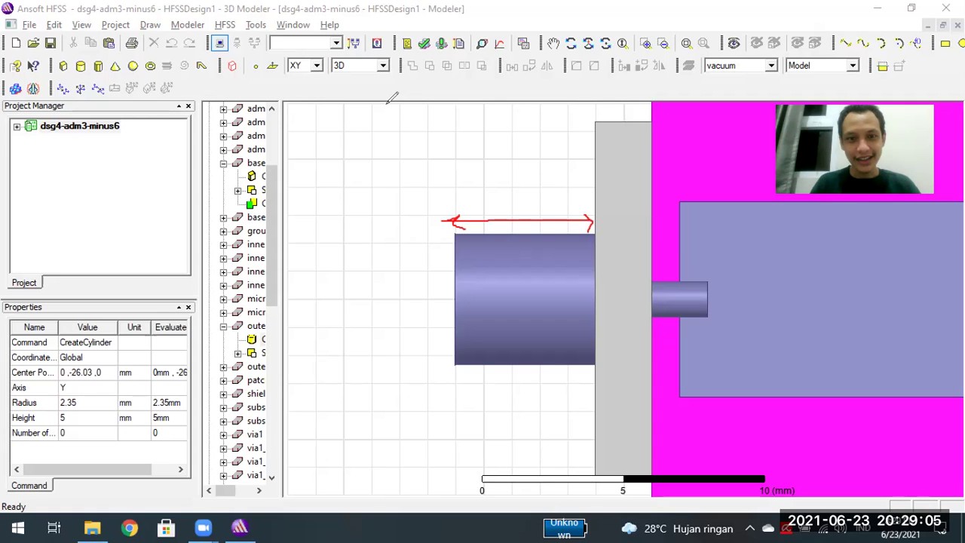
{"action": "mouse_move", "coordinate": [89, 412]}
{"action": "left_mouse_down"}
{"action": "mouse_move", "coordinate": [55, 397]}
{"action": "mouse_move", "coordinate": [60, 418]}
{"action": "mouse_move", "coordinate": [89, 392]}
{"action": "left_mouse_up"}
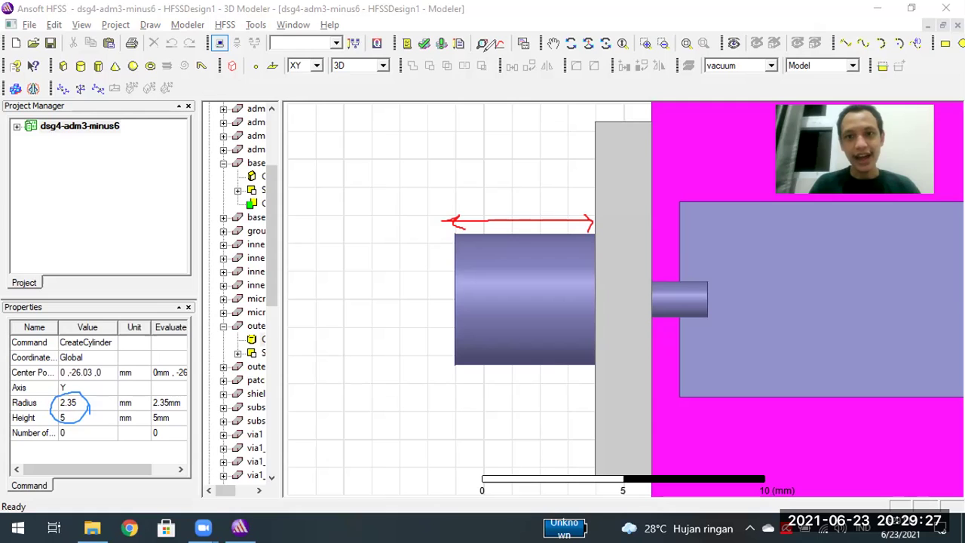
{"action": "key", "text": "ctrl+z"}
{"action": "key", "text": "ctrl+z"}
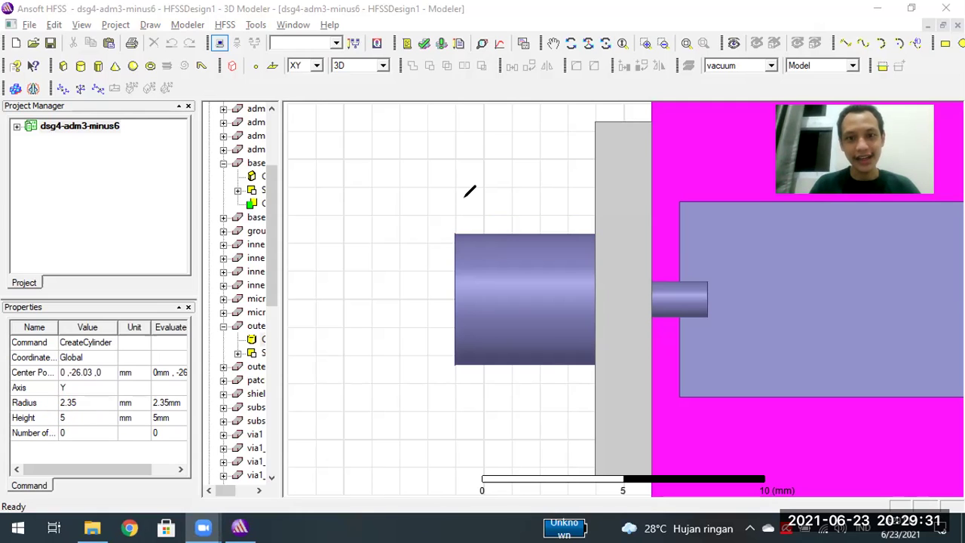
{"action": "left_click_drag", "start_coordinate": [455, 193], "coordinate": [454, 225]}
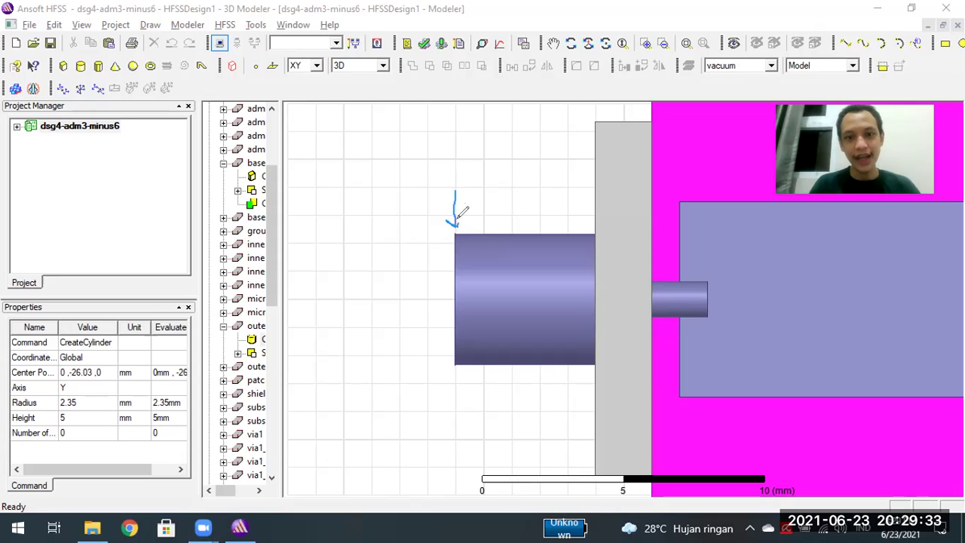
{"action": "mouse_move", "coordinate": [593, 188]}
{"action": "left_mouse_down"}
{"action": "mouse_move", "coordinate": [593, 225]}
{"action": "mouse_move", "coordinate": [589, 214]}
{"action": "mouse_move", "coordinate": [599, 214]}
{"action": "left_mouse_up"}
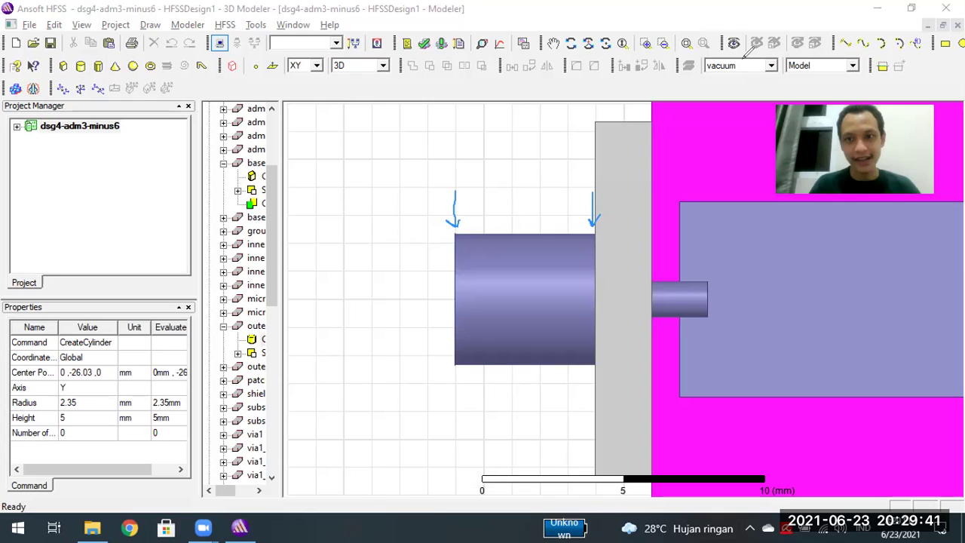
- Highlight the reference outer conductor and base connector in turn to compare where they meet, and recheck the outer conductor's cylinder parameters
{"action": "left_click", "coordinate": [256, 325]}
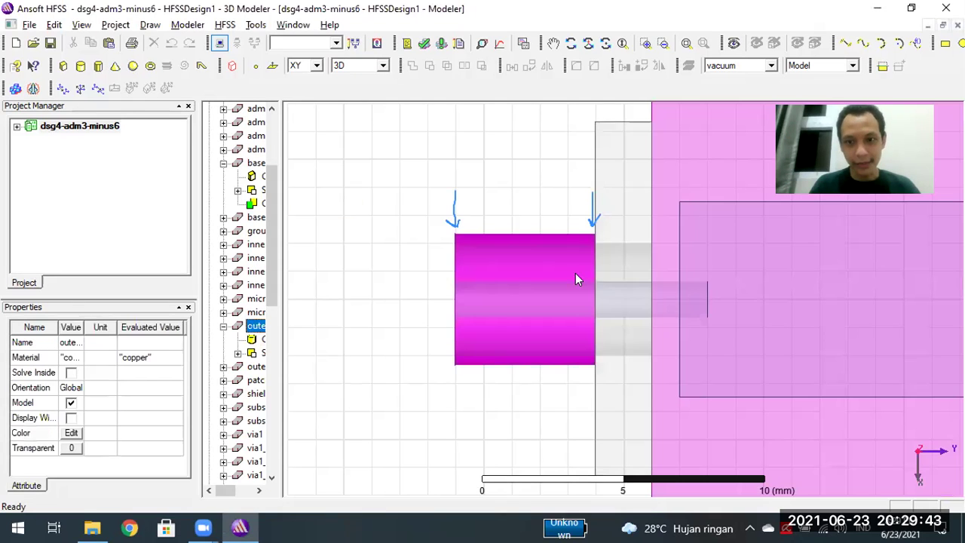
{"action": "left_click", "coordinate": [632, 199]}
{"action": "left_click", "coordinate": [531, 244]}
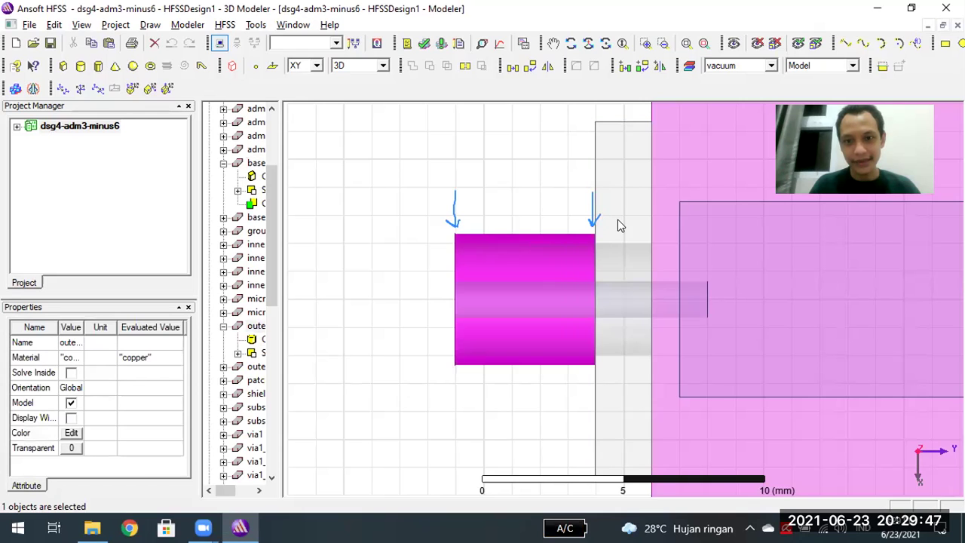
{"action": "left_click", "coordinate": [618, 220]}
{"action": "left_click", "coordinate": [576, 241]}
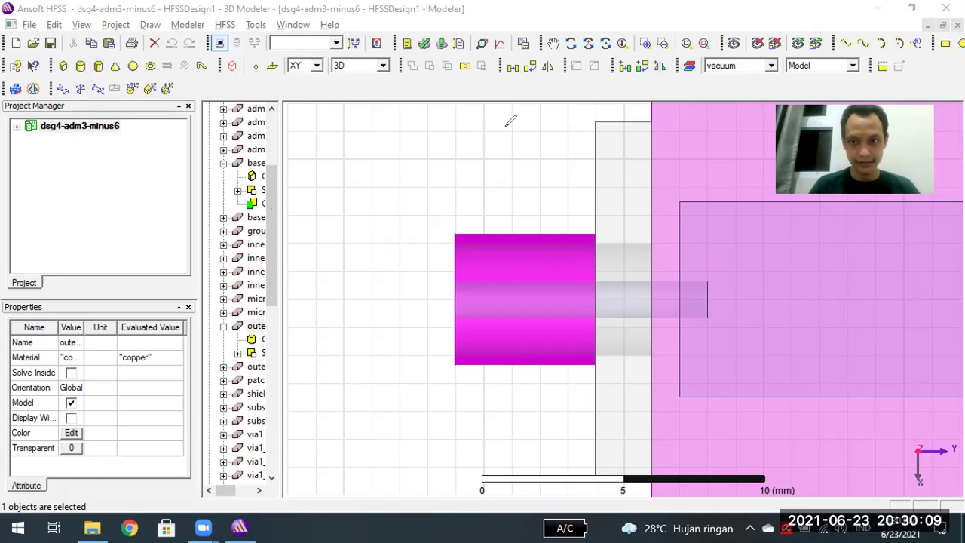
{"action": "left_click", "coordinate": [252, 343]}
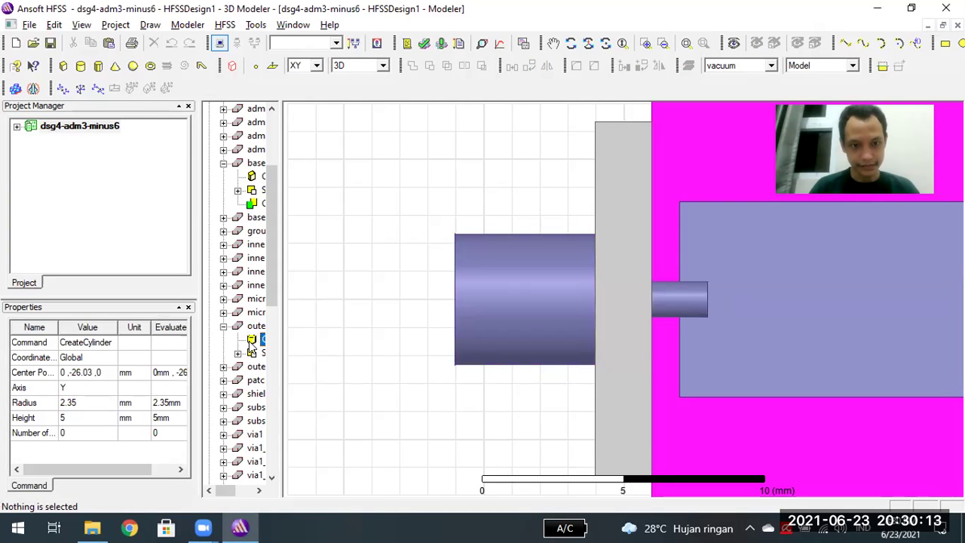
{"action": "key", "text": "Left"}
{"action": "left_click", "coordinate": [251, 343]}
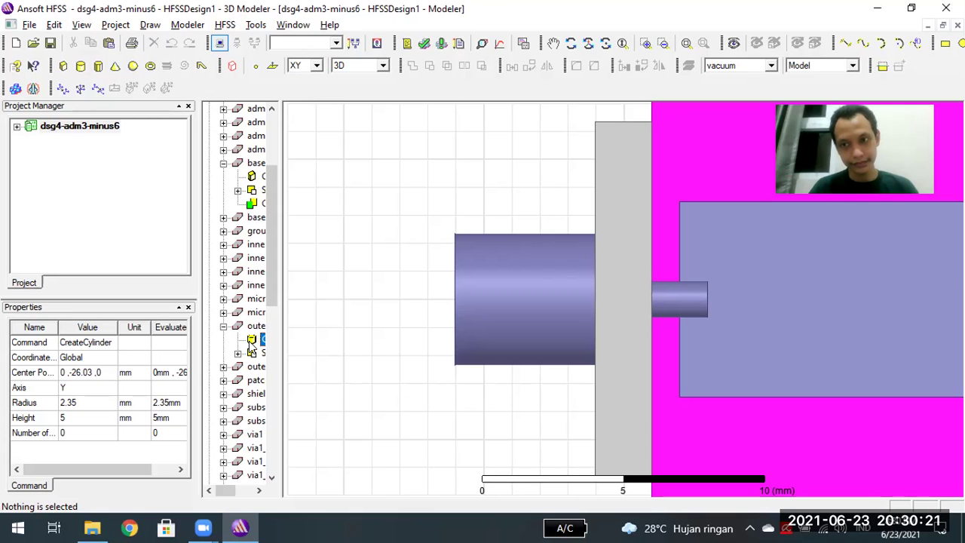
{"action": "key", "text": "Up"}
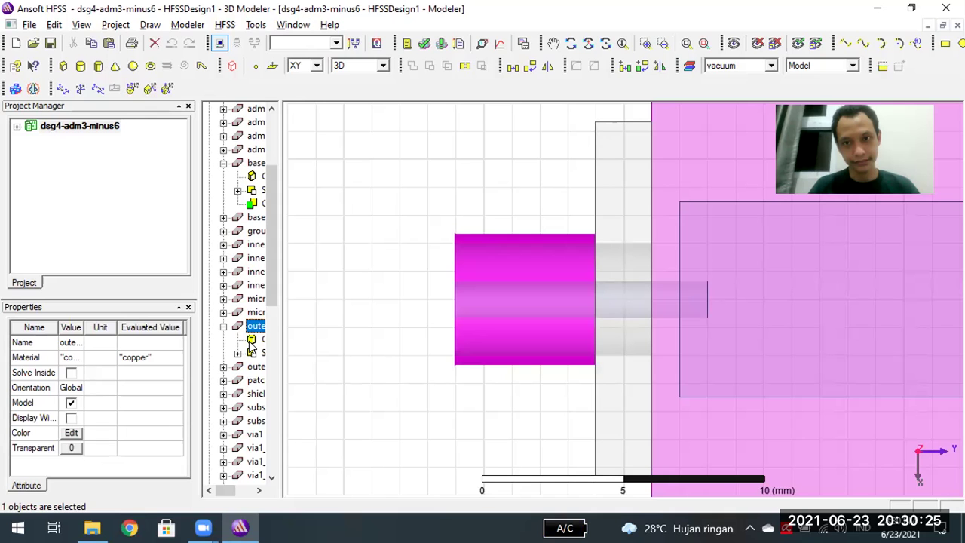
{"action": "key", "text": "Down"}
{"action": "key", "text": "Up"}
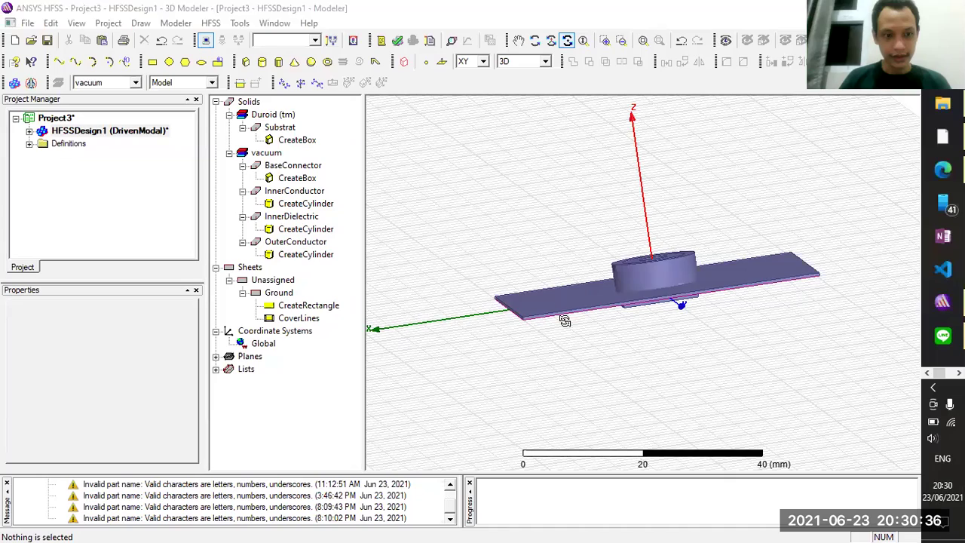
- In Project3, set the height of the OuterConductor cylinder to -5 mm
{"action": "left_click_drag", "start_coordinate": [564, 319], "coordinate": [546, 301]}
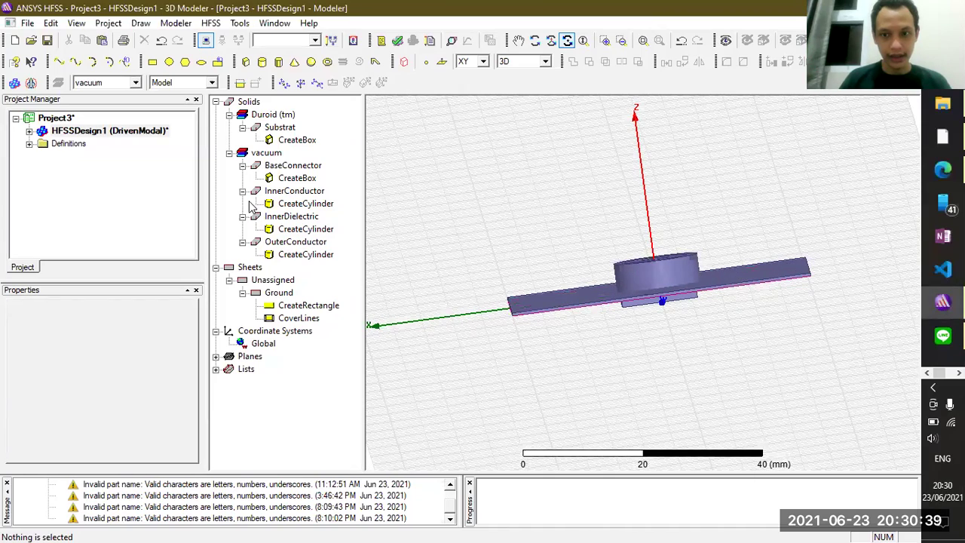
{"action": "left_click", "coordinate": [305, 255]}
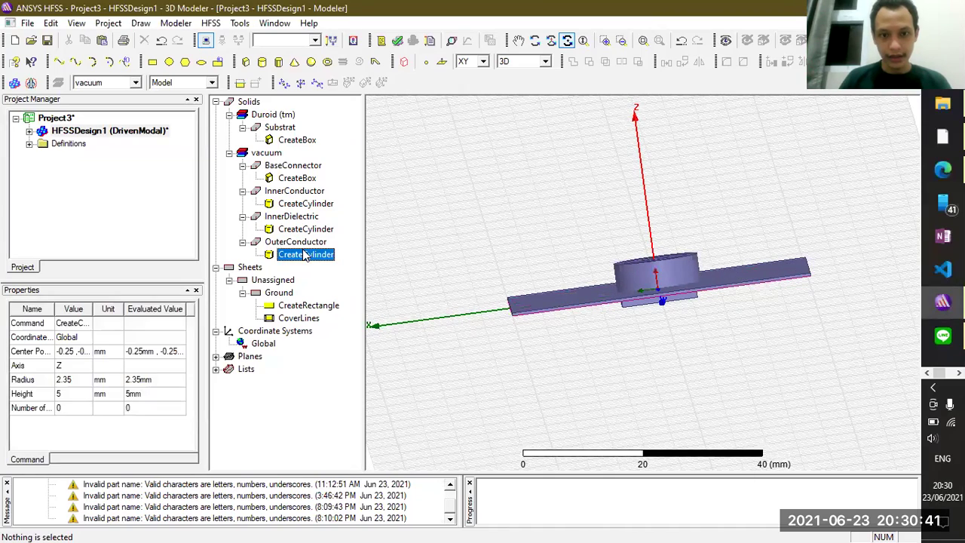
{"action": "double_click", "coordinate": [305, 255]}
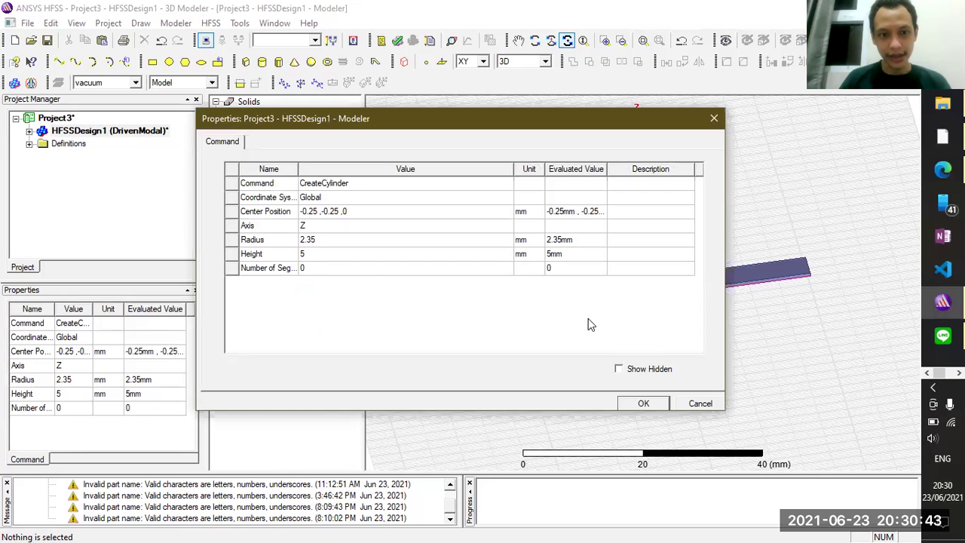
{"action": "left_click", "coordinate": [696, 403]}
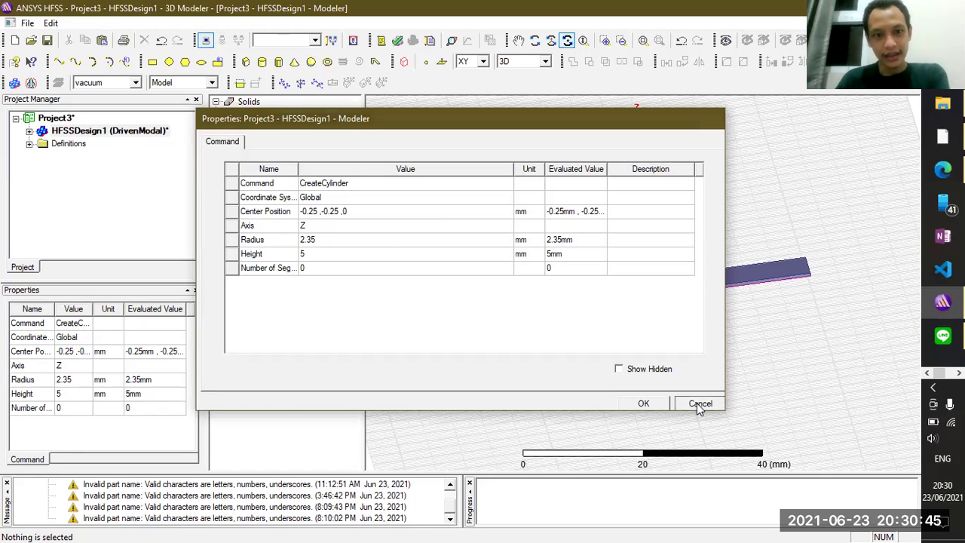
{"action": "double_click", "coordinate": [300, 256]}
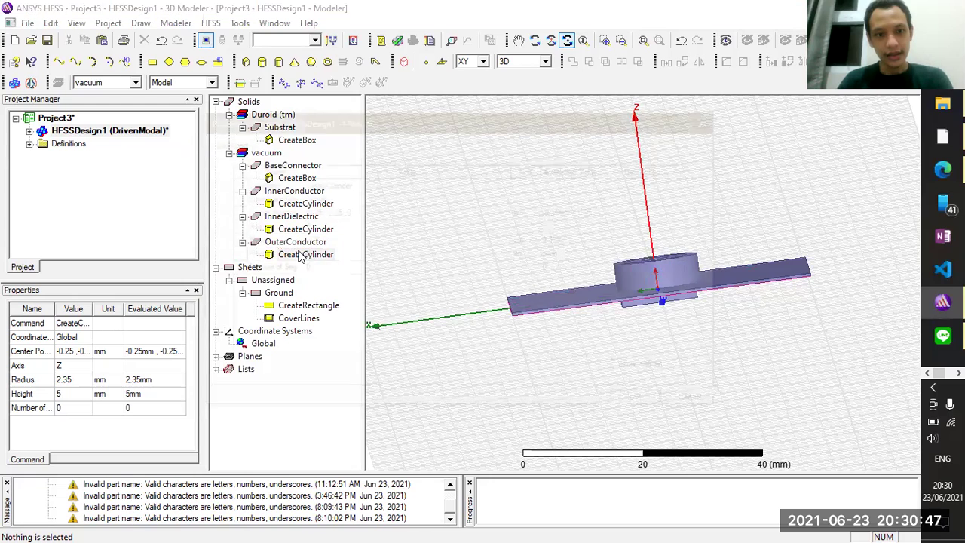
{"action": "left_click", "coordinate": [303, 254]}
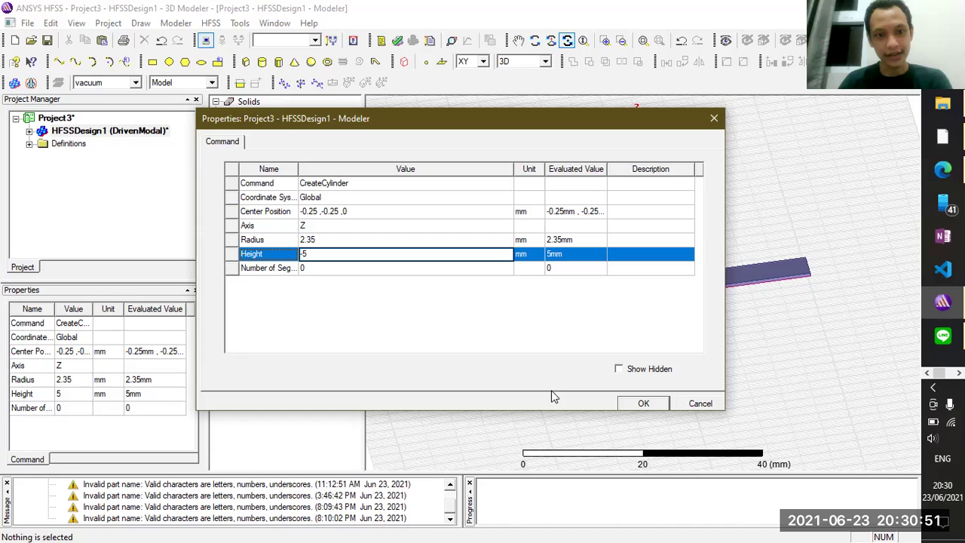
{"action": "left_click", "coordinate": [633, 405]}
- Inspect the connector in an enlarged straight side view and highlight OuterConductor to check its extent against the base
{"action": "left_click_drag", "start_coordinate": [587, 294], "coordinate": [554, 241]}
{"action": "left_click_drag", "start_coordinate": [528, 120], "coordinate": [421, 96]}
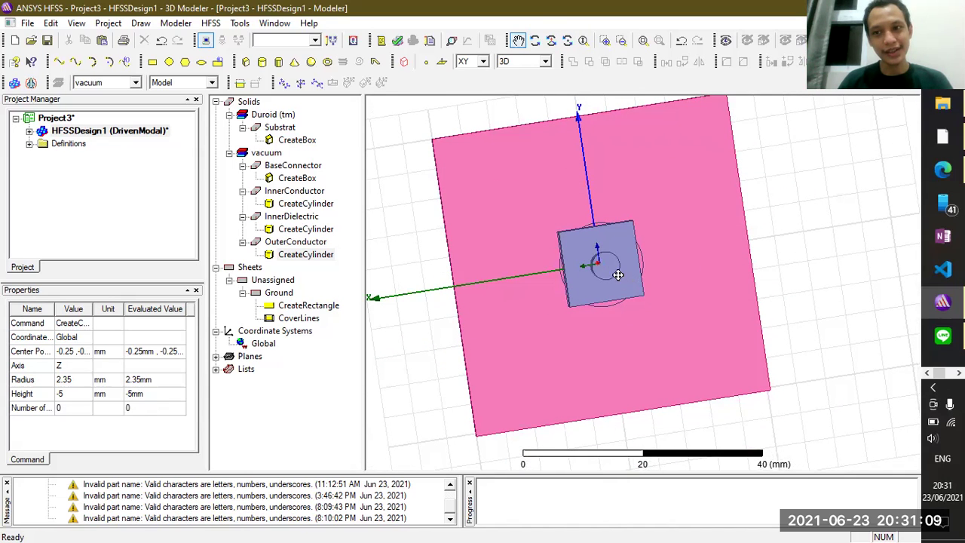
{"action": "left_click", "coordinate": [567, 40]}
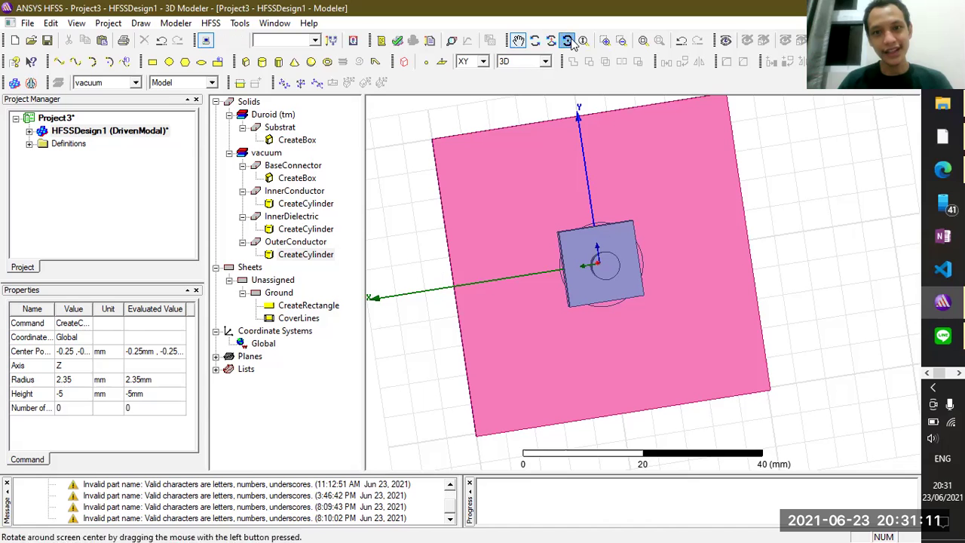
{"action": "left_click_drag", "start_coordinate": [581, 259], "coordinate": [592, 297]}
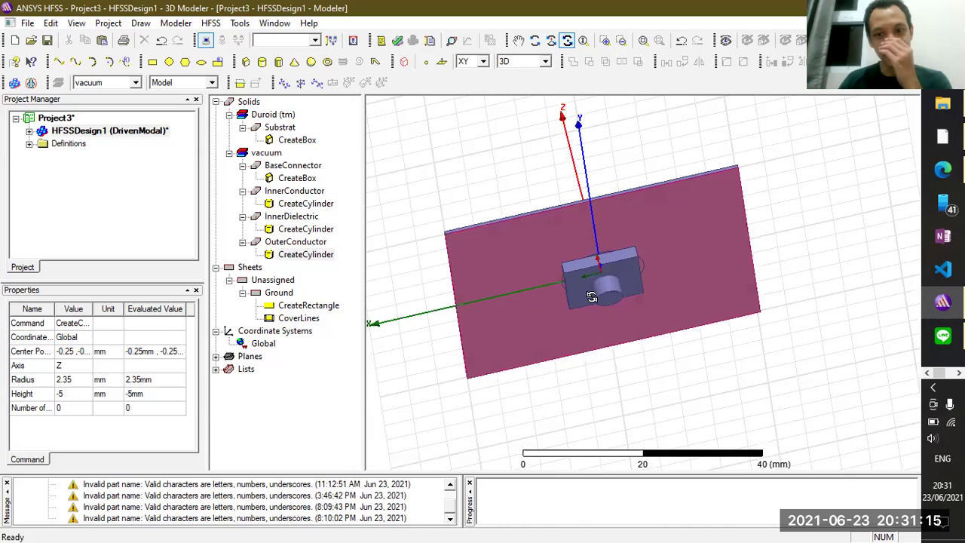
{"action": "double_click", "coordinate": [594, 232], "text": "alt"}
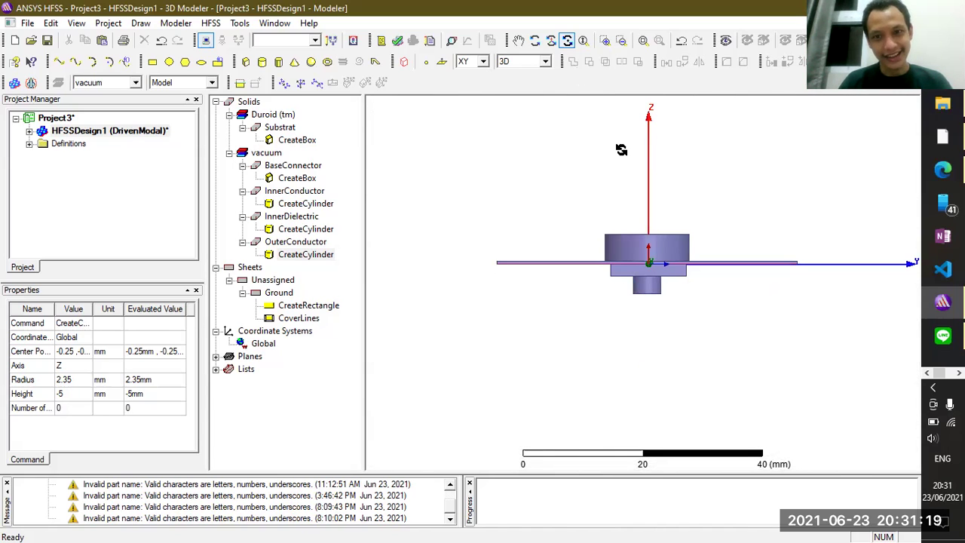
{"action": "left_click", "coordinate": [582, 40]}
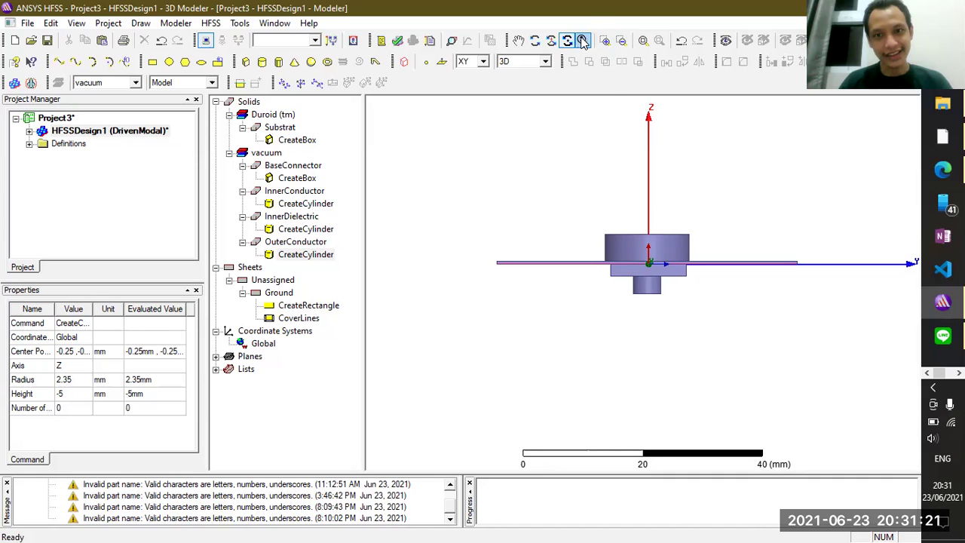
{"action": "left_click_drag", "start_coordinate": [635, 240], "coordinate": [592, 101]}
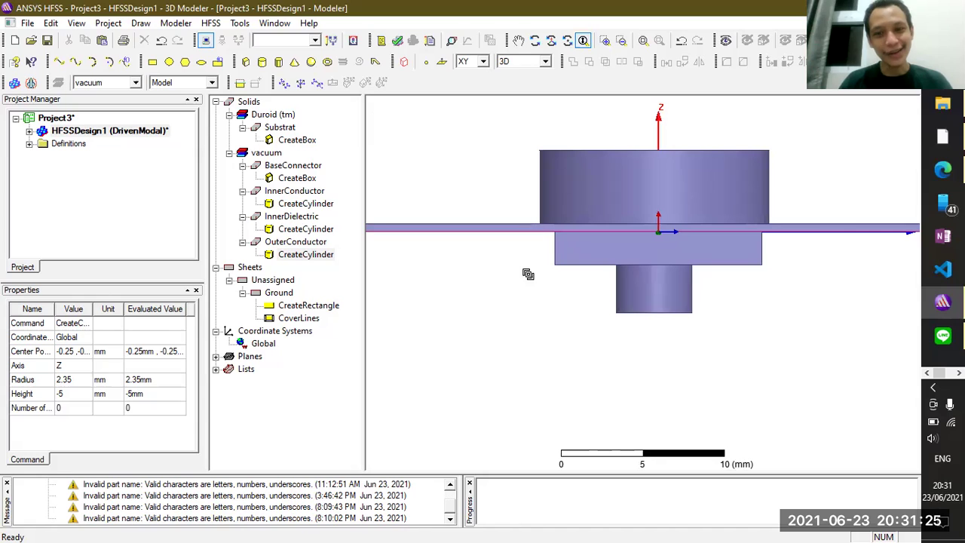
{"action": "left_click", "coordinate": [279, 245]}
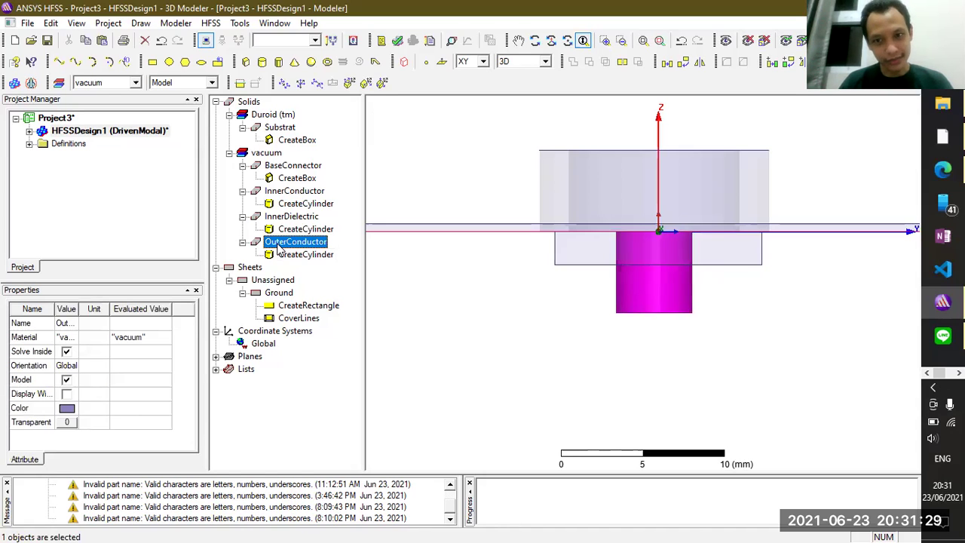
{"action": "double_click", "coordinate": [294, 241]}
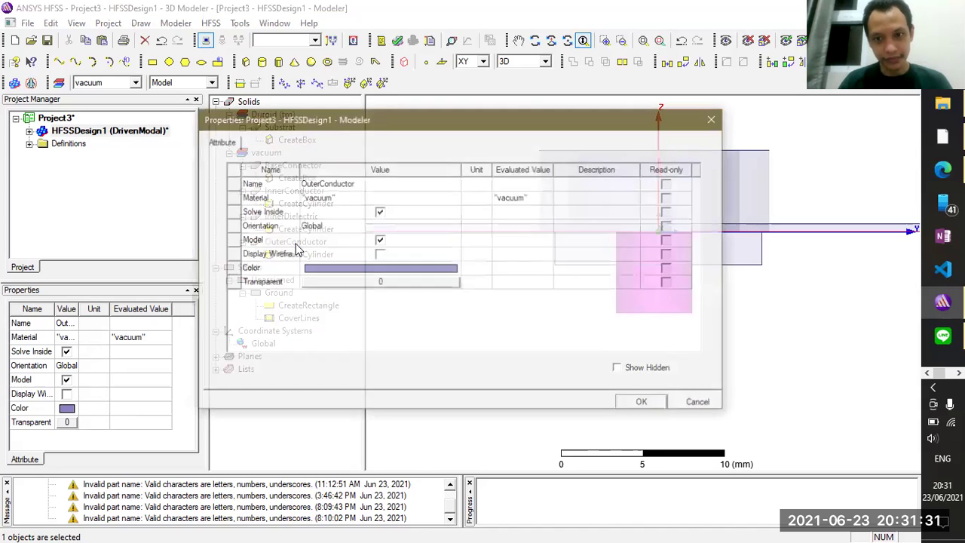
{"action": "left_click", "coordinate": [696, 404]}
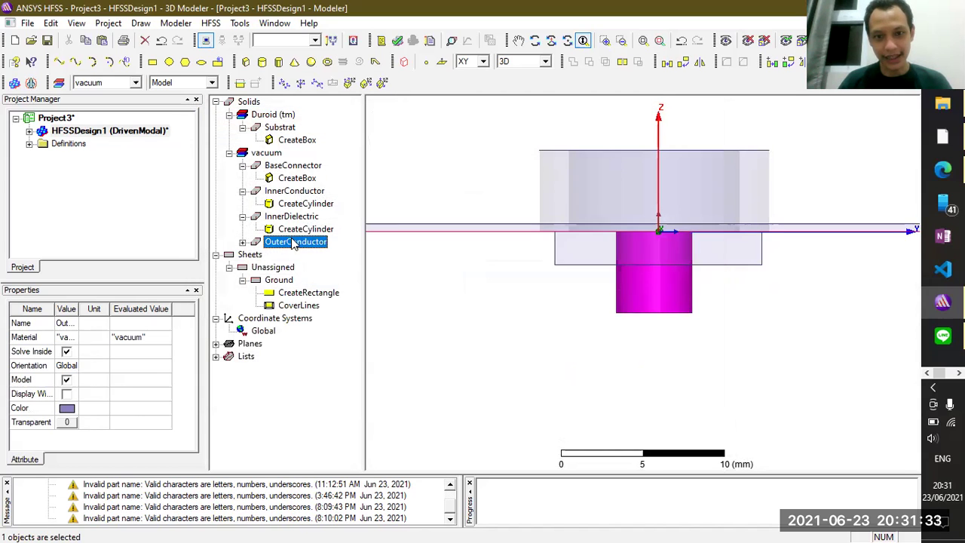
{"action": "left_click", "coordinate": [242, 242]}
{"action": "double_click", "coordinate": [306, 254]}
{"action": "left_click", "coordinate": [306, 254]}
{"action": "double_click", "coordinate": [307, 254]}
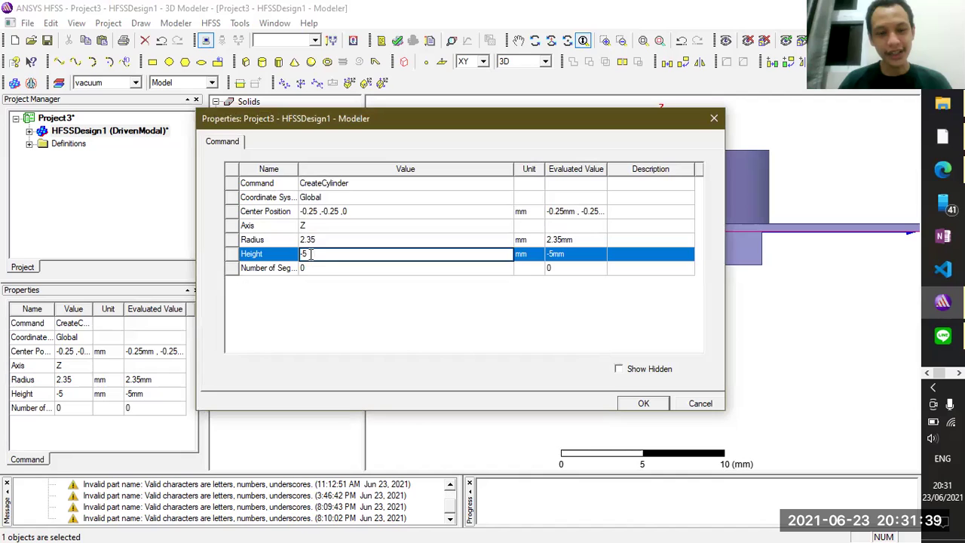
{"action": "left_click", "coordinate": [331, 204]}
{"action": "left_click", "coordinate": [338, 211]}
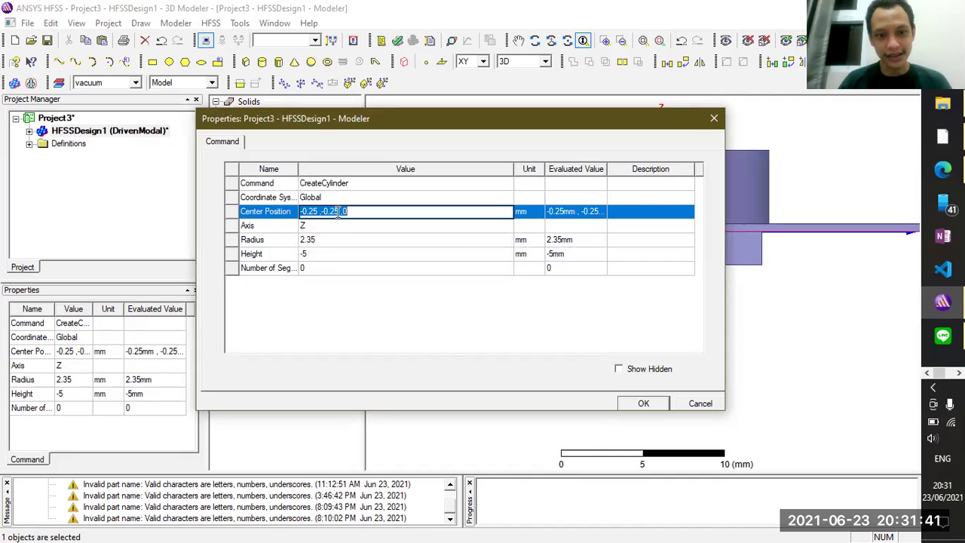
{"action": "left_click", "coordinate": [339, 212]}
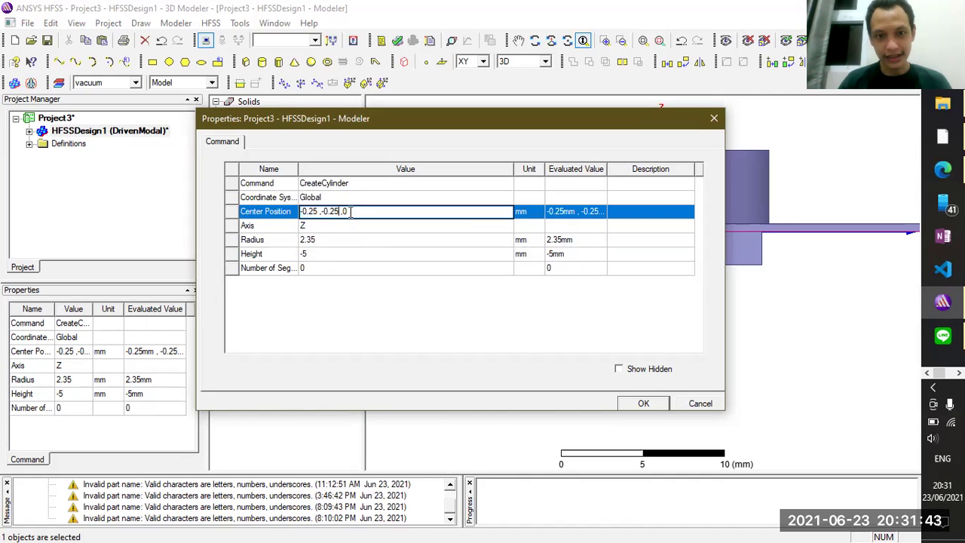
{"action": "key", "text": "BackSpace"}
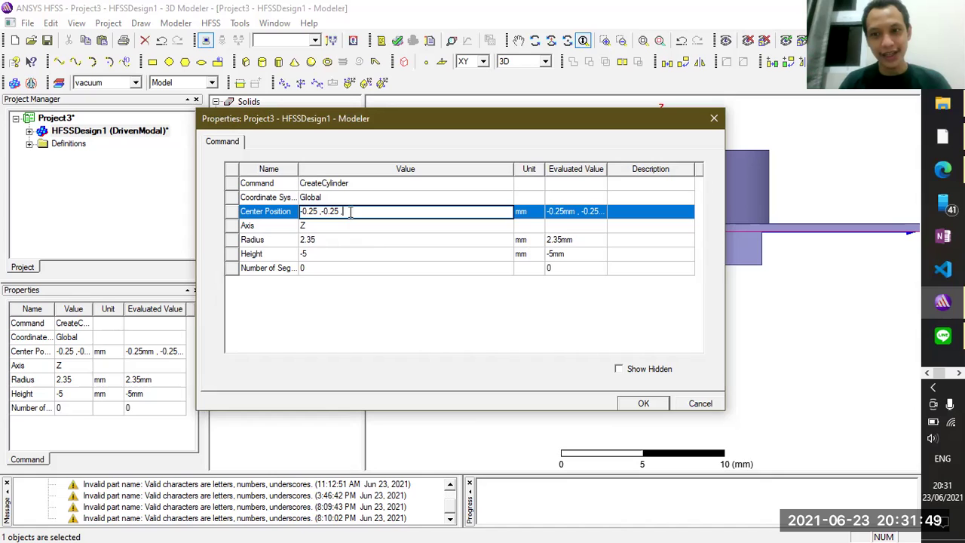
{"action": "type", "text": "0"}
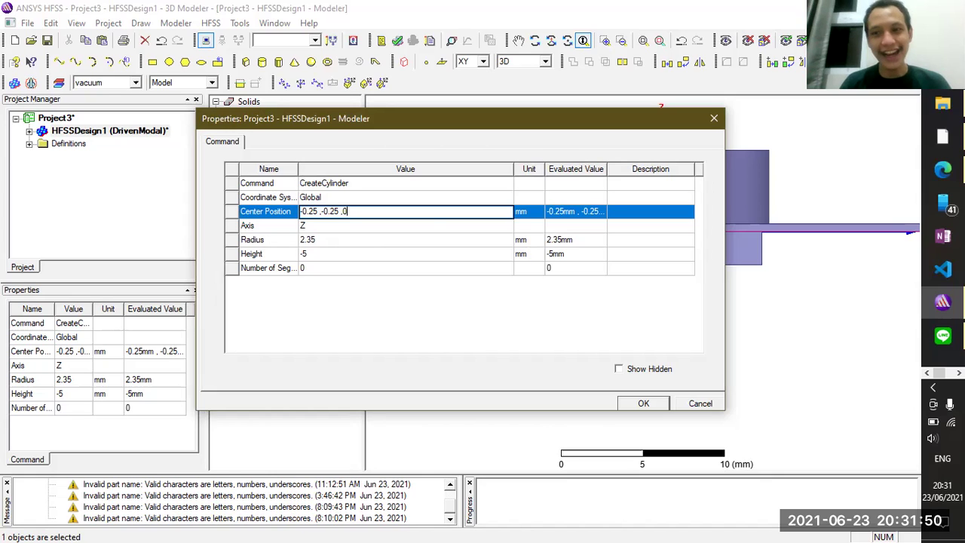
{"action": "left_click", "coordinate": [701, 404]}
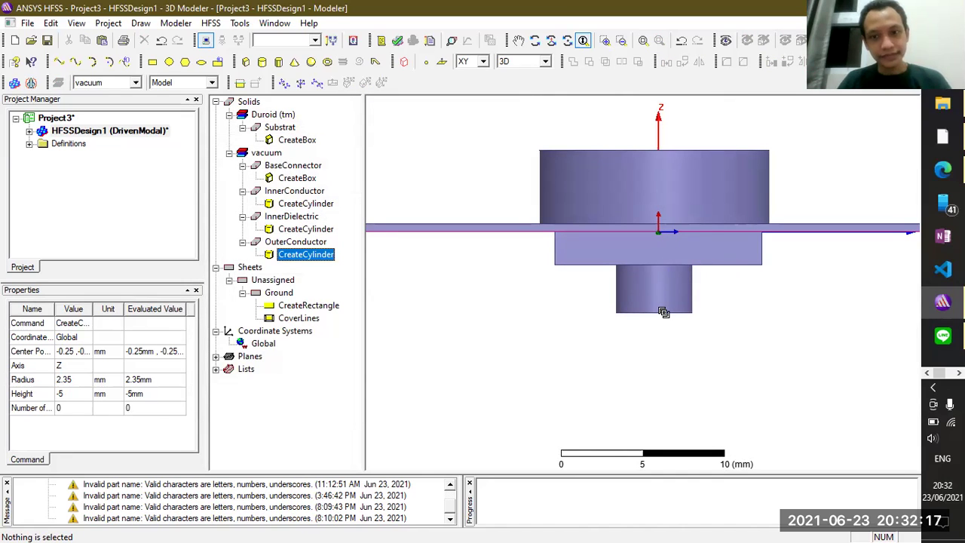
- Check the BaseConnector box's thickness and set the OuterConductor cylinder's centre position to -0.25, -0.25, -2.03 mm
{"action": "double_click", "coordinate": [296, 256]}
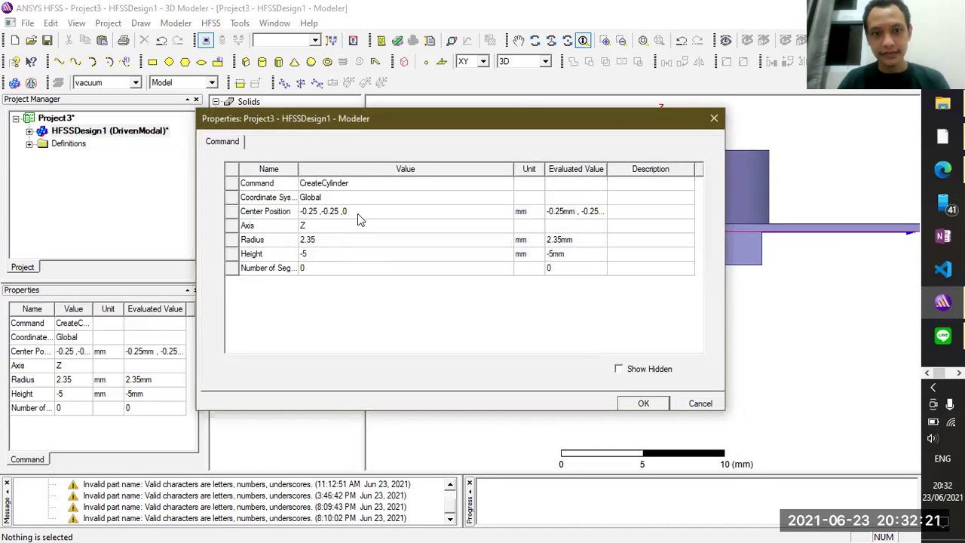
{"action": "left_click", "coordinate": [714, 119]}
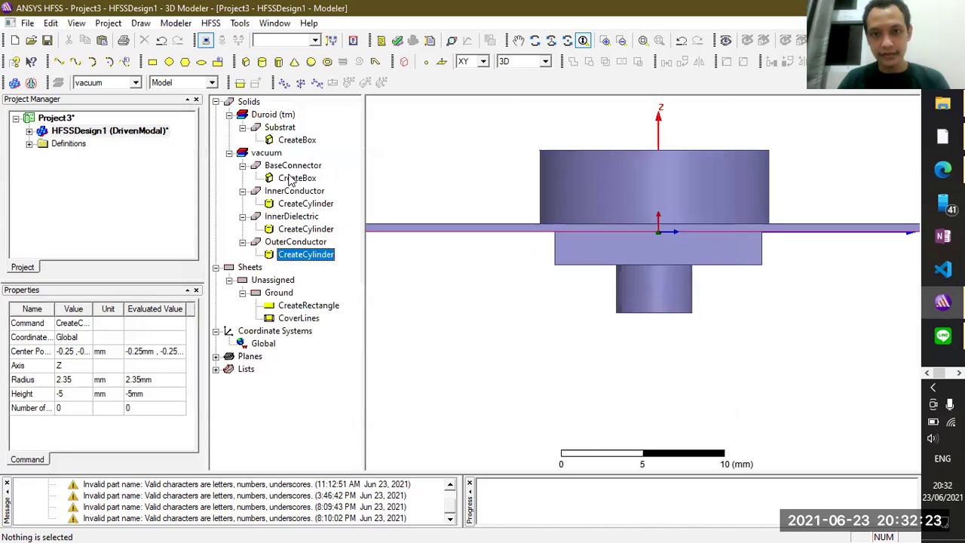
{"action": "double_click", "coordinate": [296, 178]}
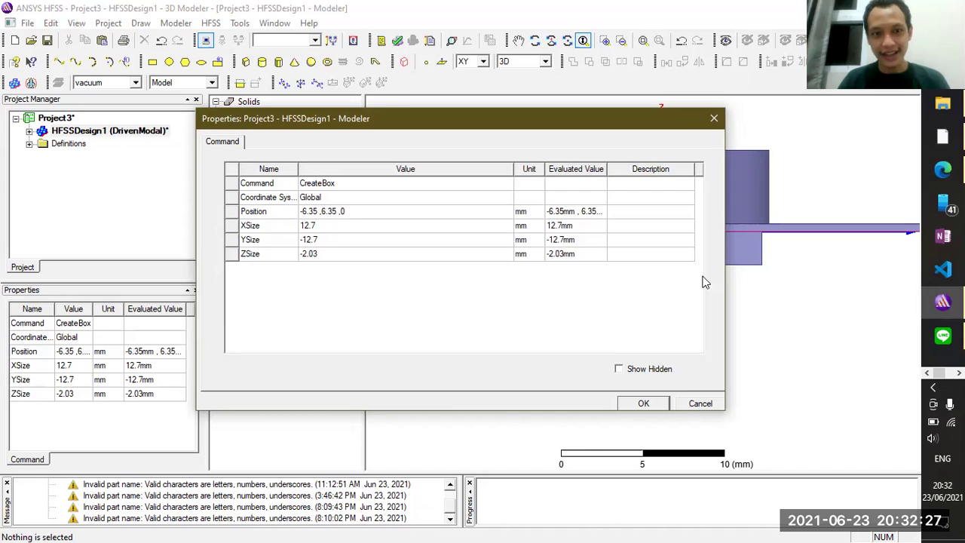
{"action": "left_click", "coordinate": [715, 121]}
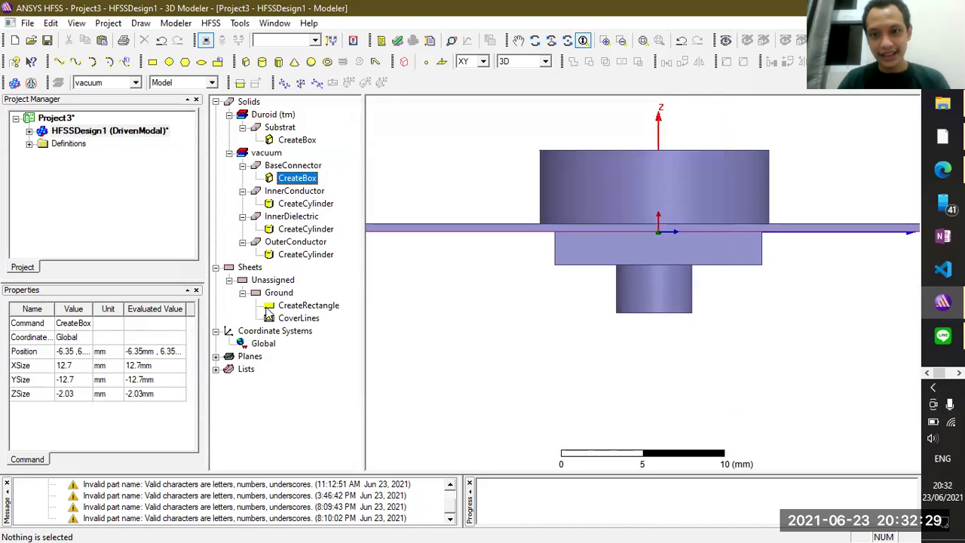
{"action": "double_click", "coordinate": [298, 254]}
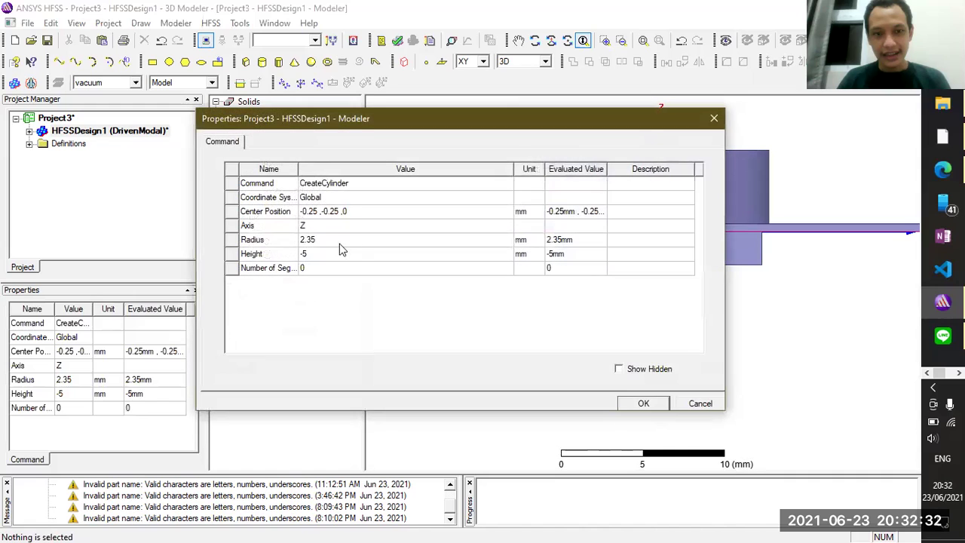
{"action": "left_click", "coordinate": [359, 211]}
{"action": "type", "text": "-"}
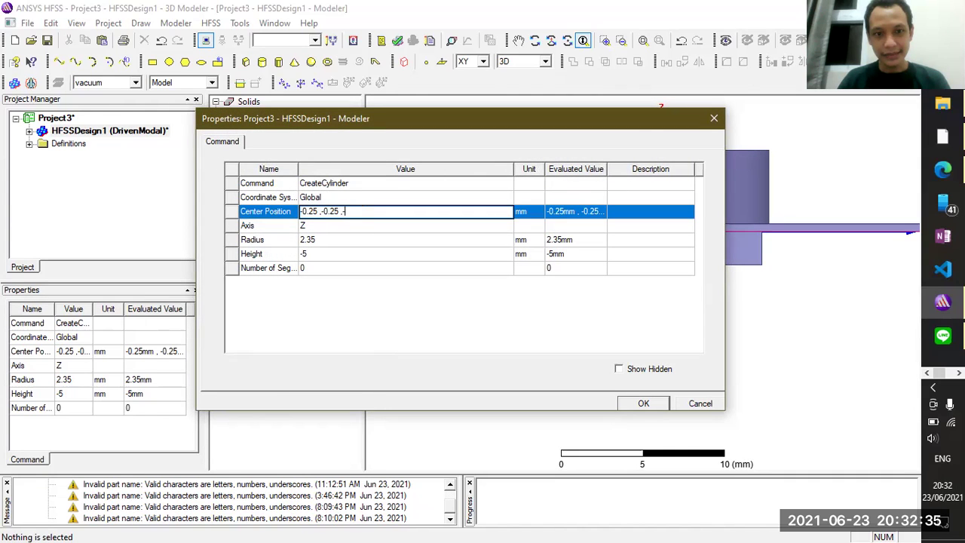
{"action": "key", "text": "BackSpace"}
{"action": "key", "text": "BackSpace"}
{"action": "type", "text": "2.03"}
{"action": "left_click", "coordinate": [643, 404]}
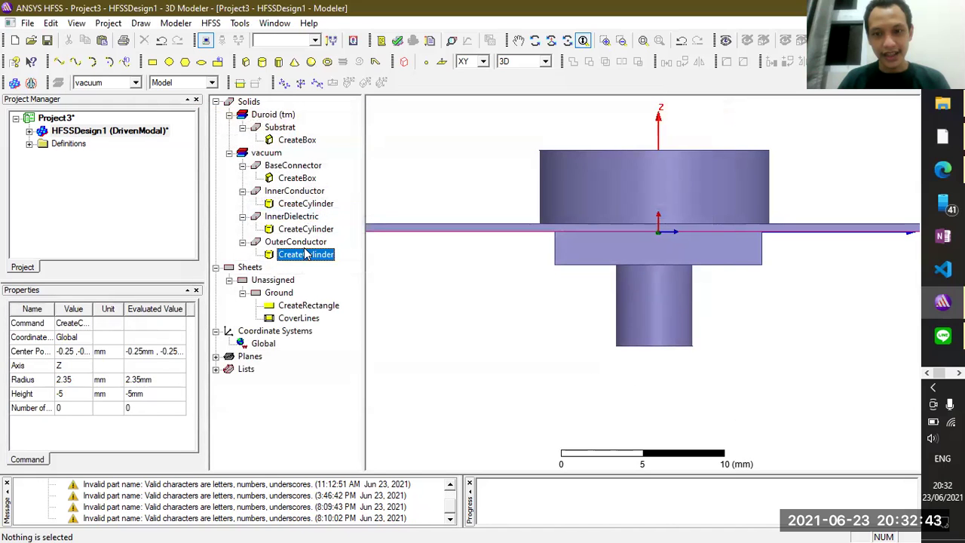
- Highlight OuterConductor against the whole model and review its cylinder parameters and the BaseConnector box's position and sizes
{"action": "left_click", "coordinate": [294, 242]}
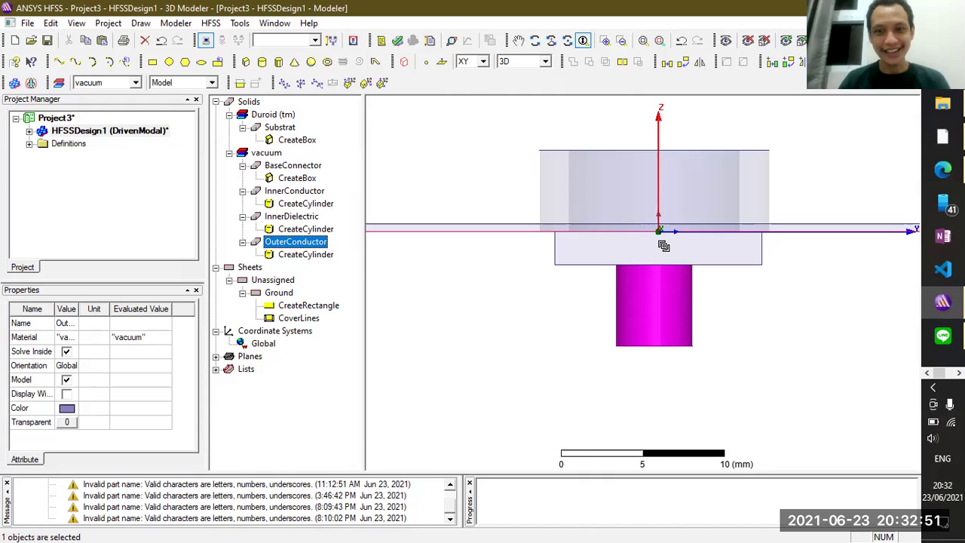
{"action": "key", "text": "ctrl+d"}
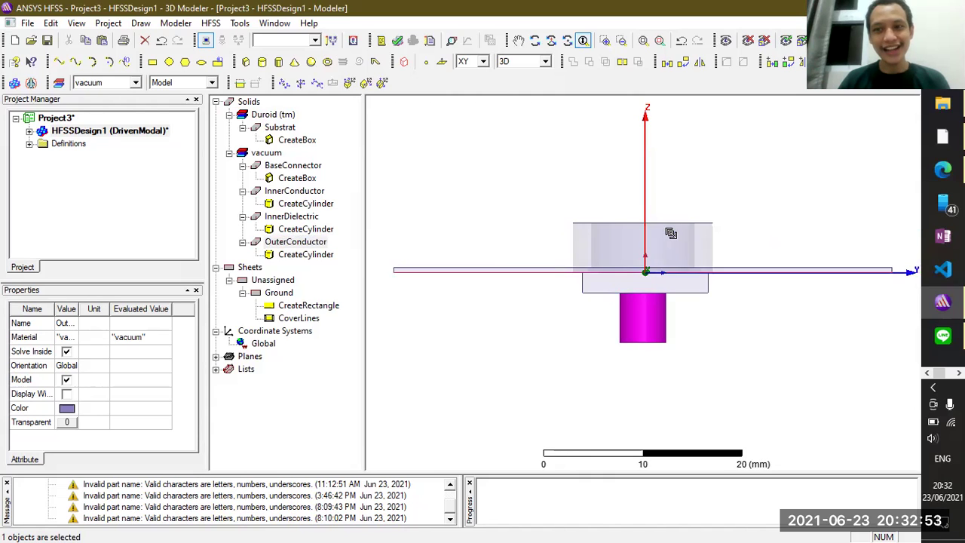
{"action": "double_click", "coordinate": [296, 254]}
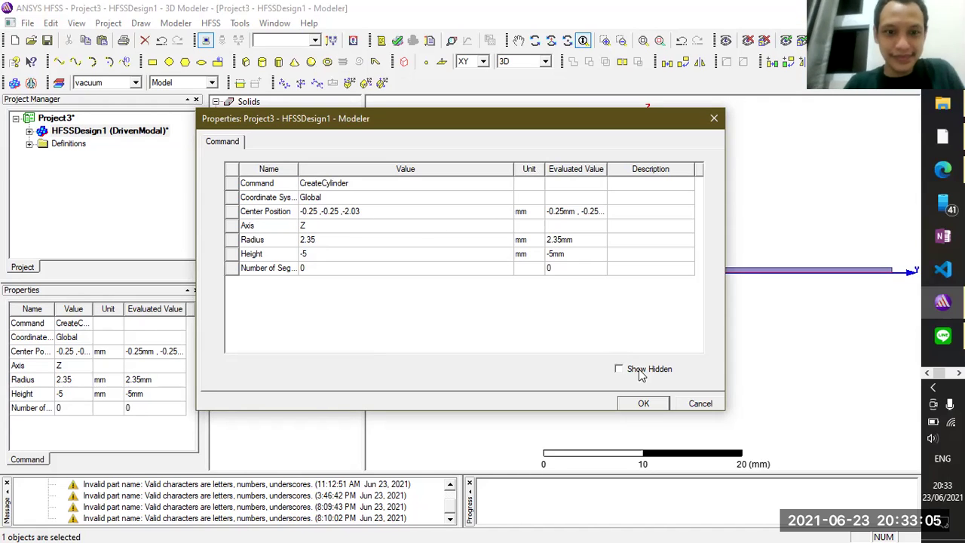
{"action": "left_click", "coordinate": [648, 403]}
{"action": "left_click", "coordinate": [687, 398]}
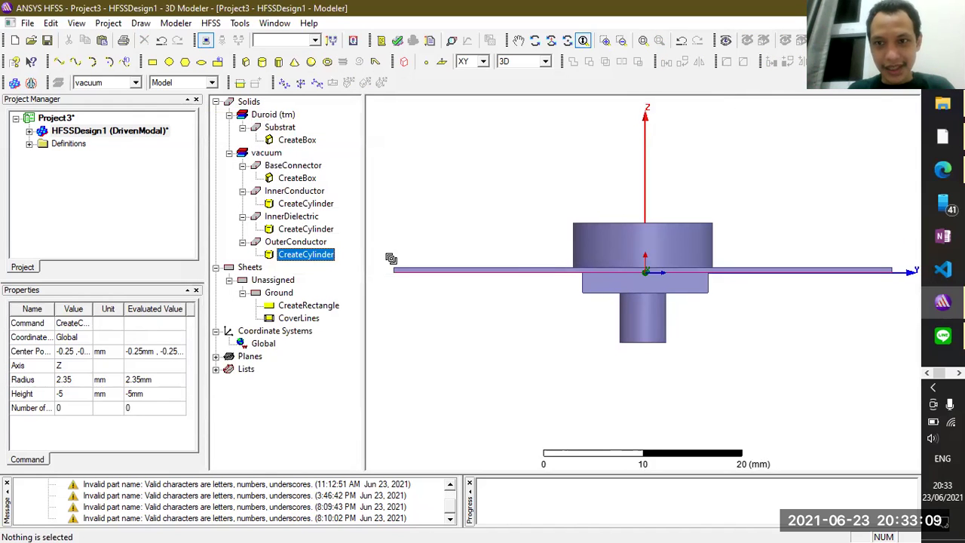
{"action": "double_click", "coordinate": [297, 180]}
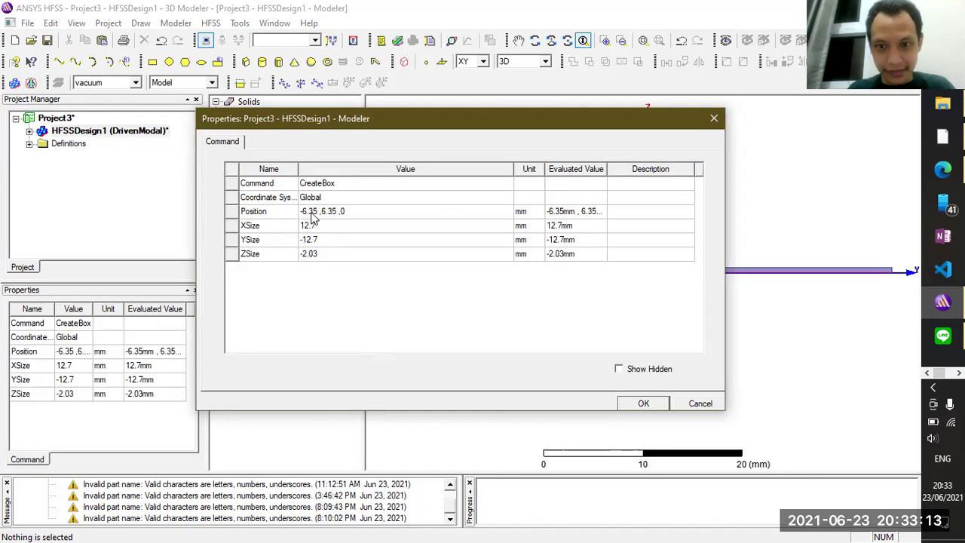
{"action": "left_click", "coordinate": [642, 401]}
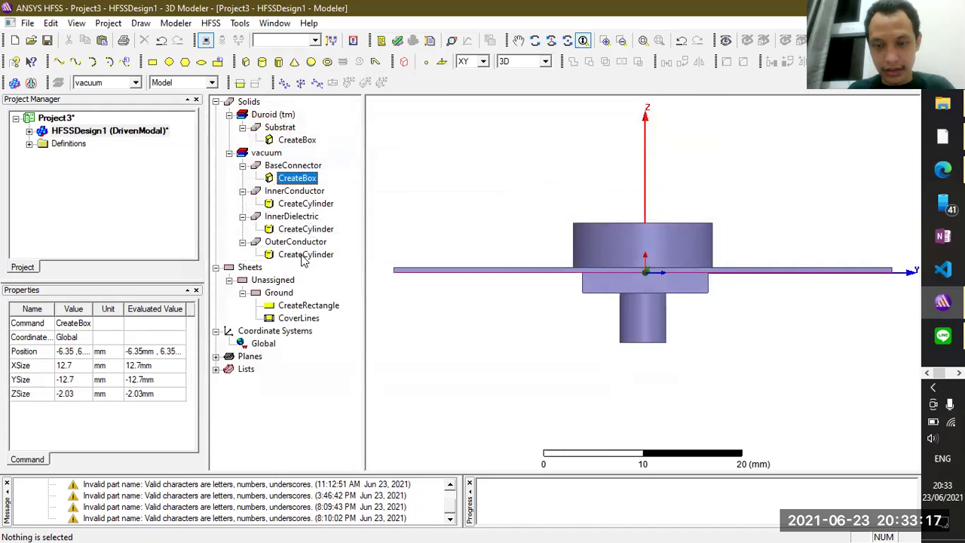
- Try moving the OuterConductor cylinder's centre to a Y coordinate of -6.35 mm
{"action": "double_click", "coordinate": [304, 255]}
{"action": "left_click", "coordinate": [338, 212]}
{"action": "left_click", "coordinate": [338, 212]}
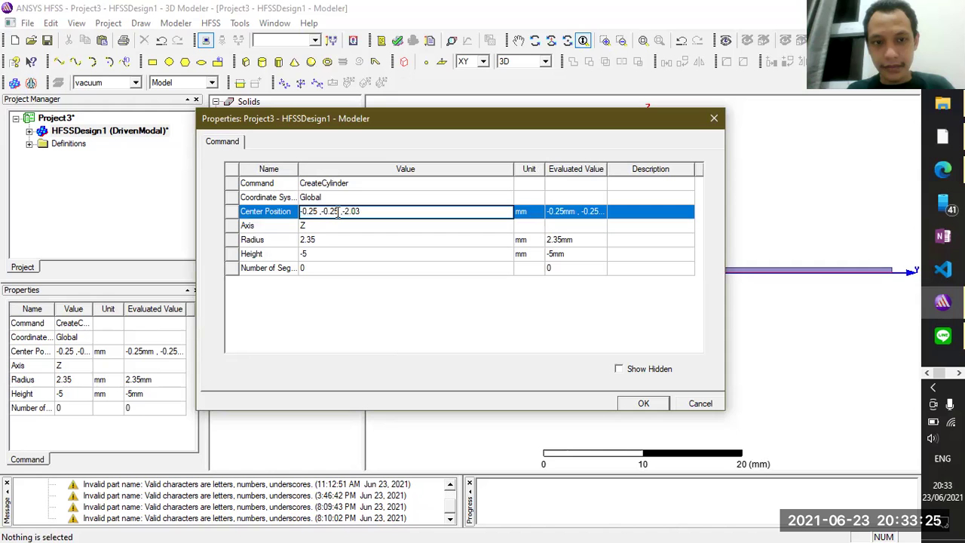
{"action": "key", "text": "BackSpace"}
{"action": "key", "text": "BackSpace"}
{"action": "key", "text": "BackSpace"}
{"action": "key", "text": "BackSpace"}
{"action": "key", "text": "BackSpace"}
{"action": "type", "text": "-6.35"}
{"action": "key", "text": "Return"}
- Set the OuterConductor cylinder's centre position to 0, 0, -2.03 mm
{"action": "double_click", "coordinate": [293, 256]}
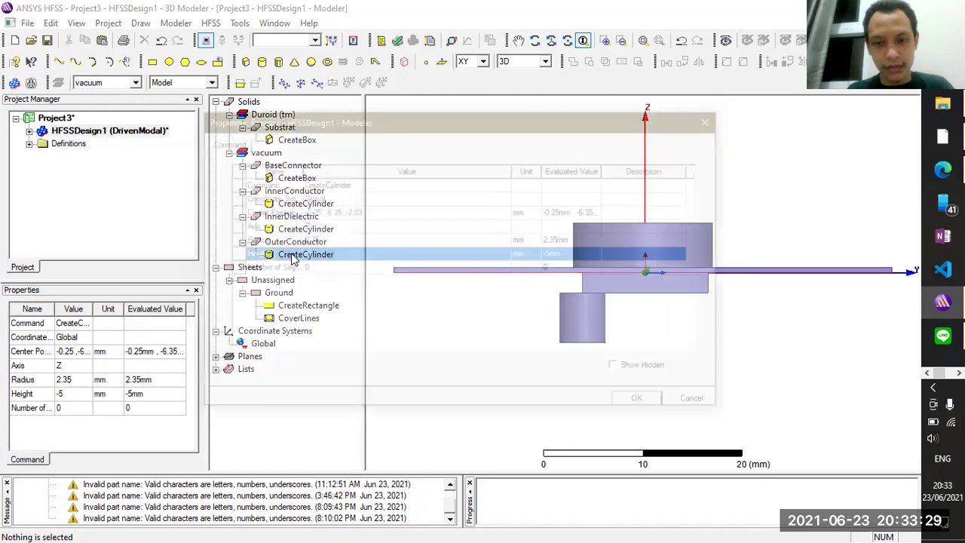
{"action": "left_click", "coordinate": [334, 211]}
{"action": "left_click", "coordinate": [333, 211]}
{"action": "left_click", "coordinate": [338, 211]}
{"action": "key", "text": "BackSpace"}
{"action": "key", "text": "BackSpace"}
{"action": "key", "text": "BackSpace"}
{"action": "key", "text": "BackSpace"}
{"action": "type", "text": "0"}
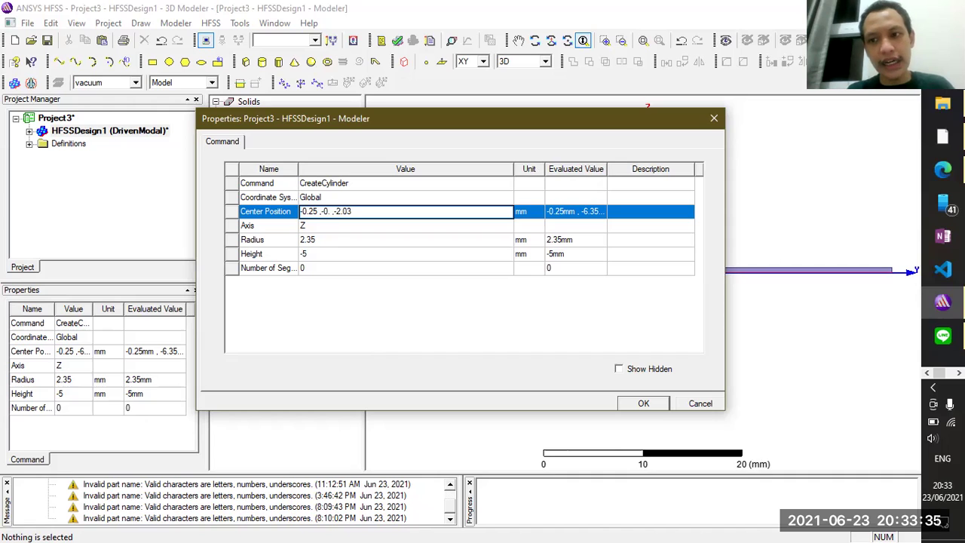
{"action": "type", "text": ".0"}
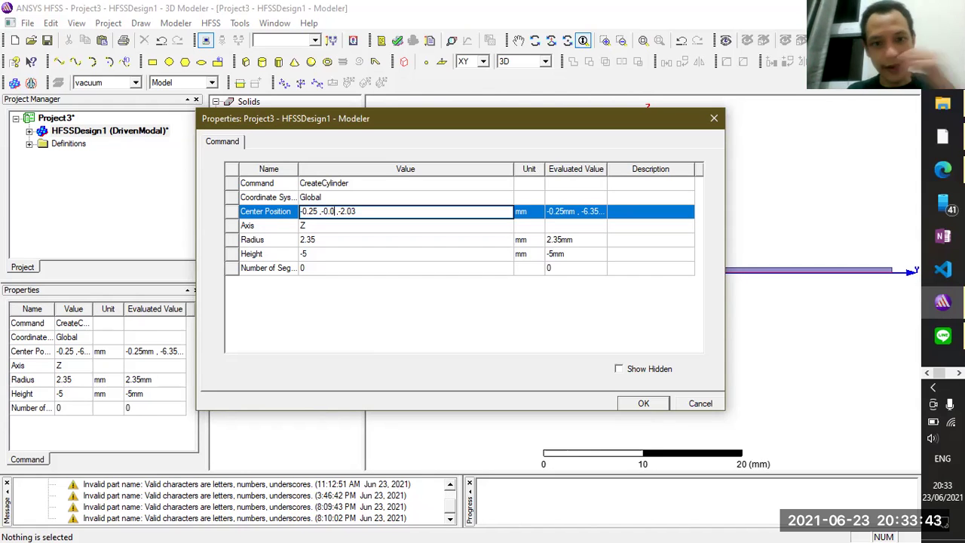
{"action": "key", "text": "BackSpace"}
{"action": "key", "text": "BackSpace"}
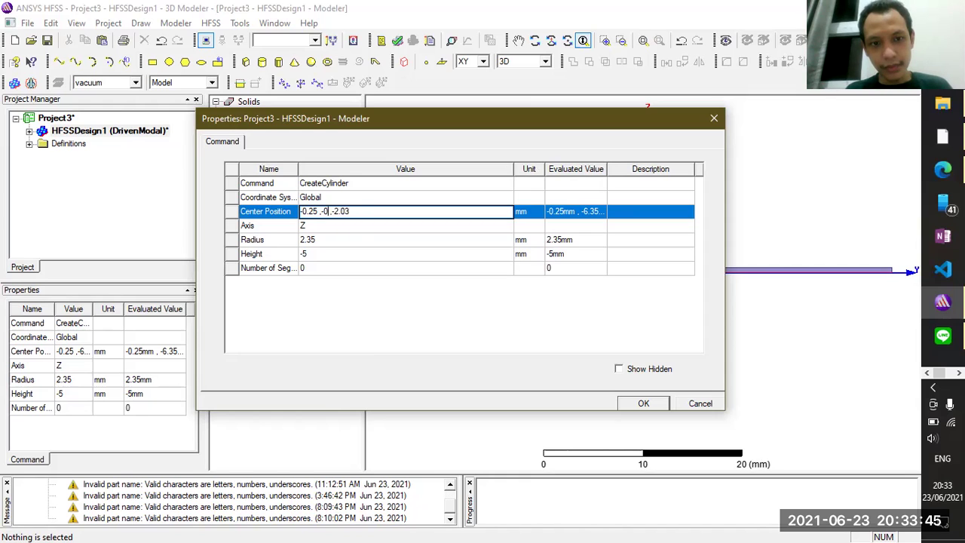
{"action": "left_click", "coordinate": [331, 211]}
{"action": "key", "text": "Delete"}
{"action": "key", "text": "BackSpace"}
{"action": "key", "text": "BackSpace"}
{"action": "key", "text": "BackSpace"}
{"action": "key", "text": "BackSpace"}
{"action": "key", "text": "BackSpace"}
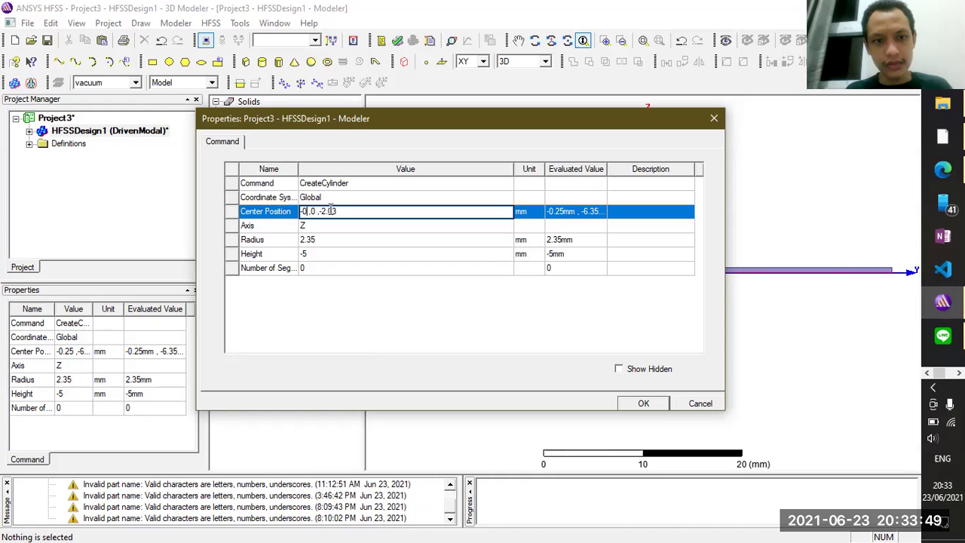
{"action": "type", "text": "0"}
{"action": "left_click", "coordinate": [649, 404]}
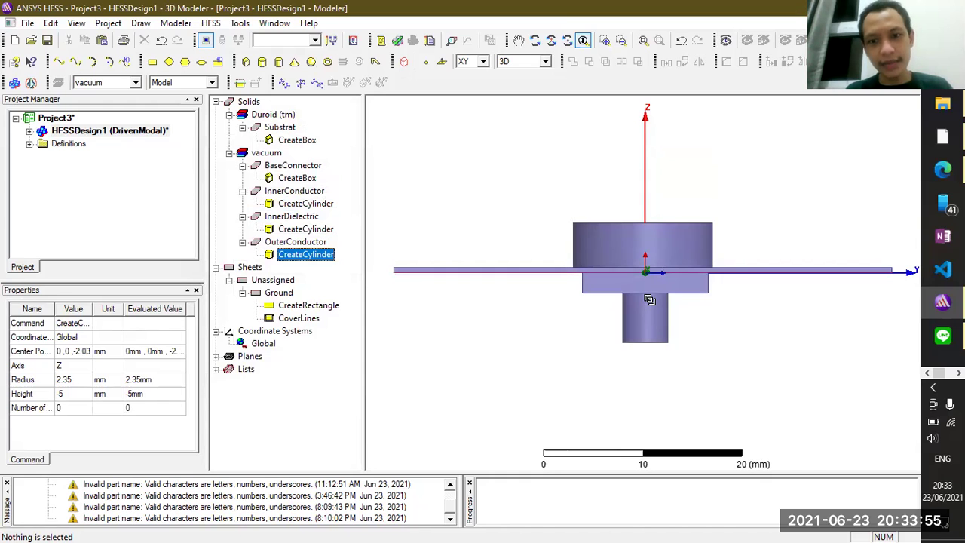
- Highlight InnerDielectric in an enlarged side view and set its cylinder radius to 2 mm
{"action": "left_click", "coordinate": [605, 40]}
{"action": "left_click_drag", "start_coordinate": [637, 201], "coordinate": [626, 123]}
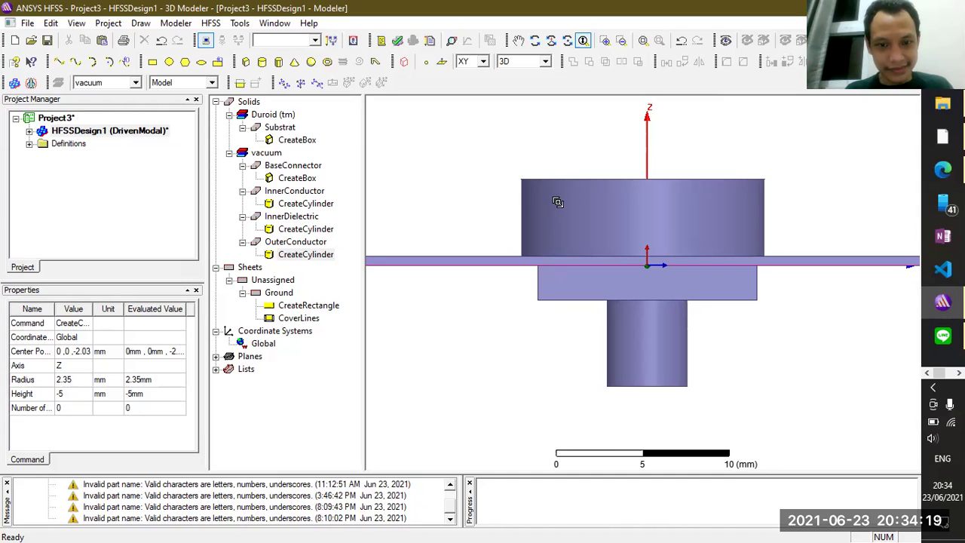
{"action": "left_click", "coordinate": [285, 219]}
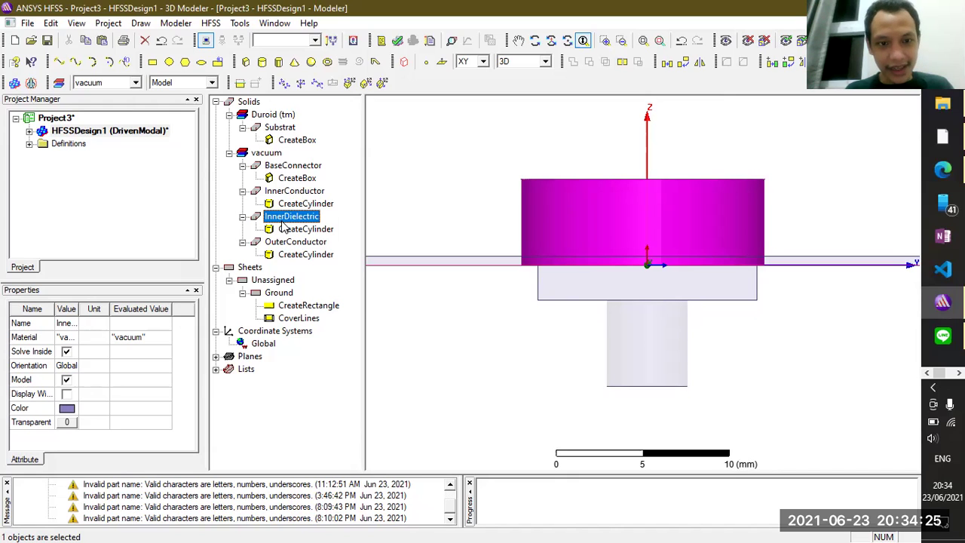
{"action": "left_click", "coordinate": [299, 229]}
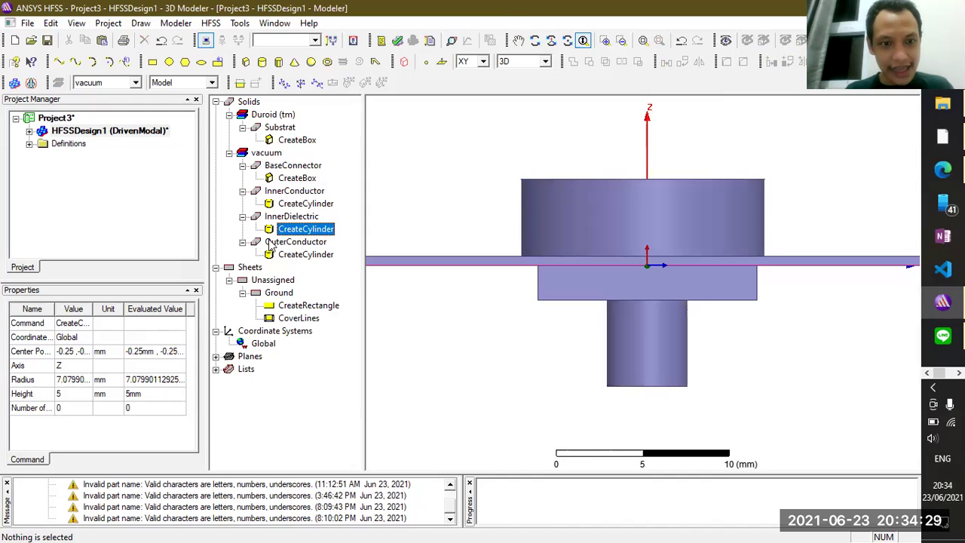
{"action": "double_click", "coordinate": [307, 233]}
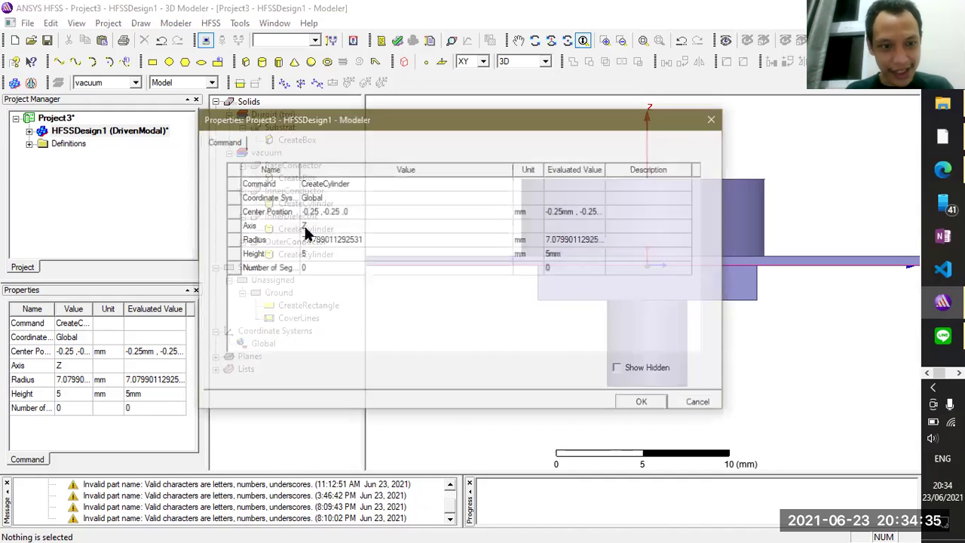
{"action": "left_click", "coordinate": [395, 239]}
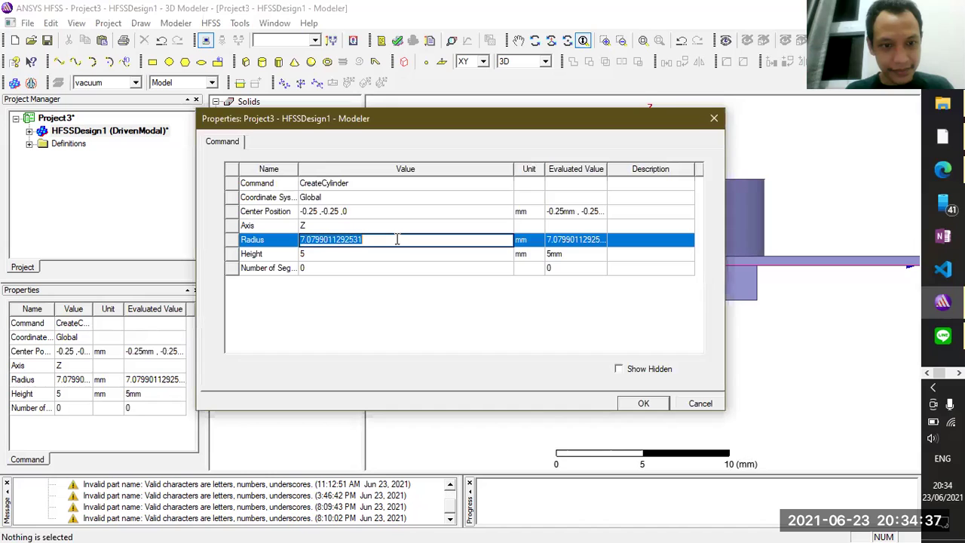
{"action": "type", "text": "2"}
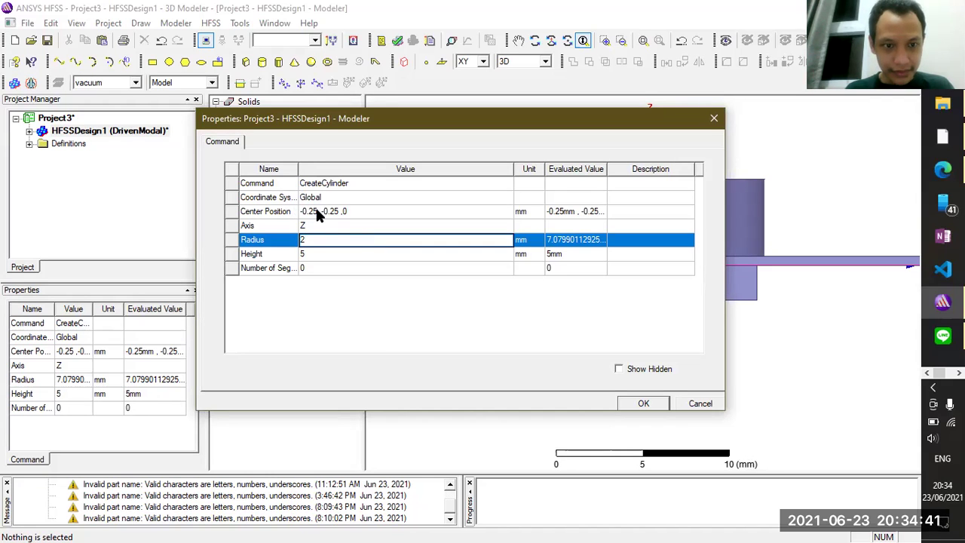
{"action": "left_click", "coordinate": [641, 405]}
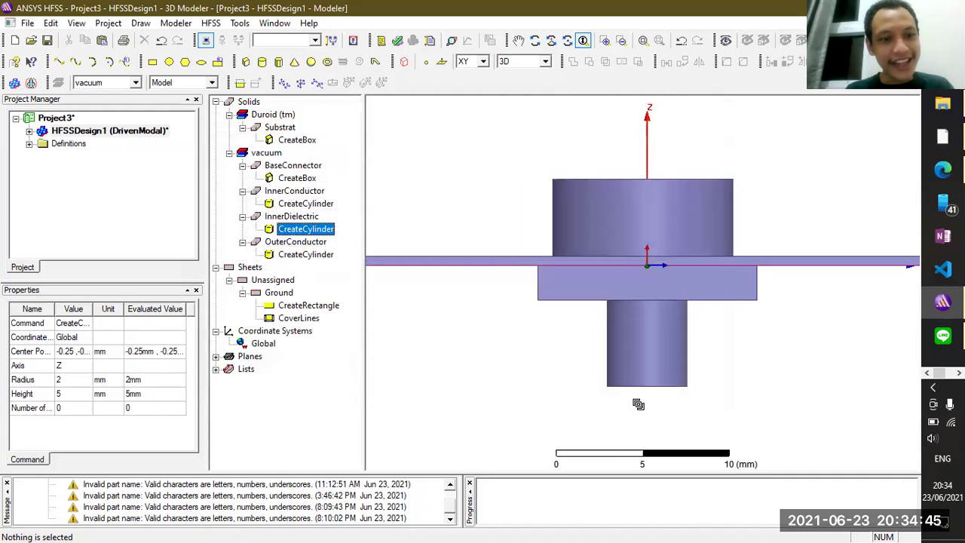
- Reopen the InnerDielectric cylinder's parameters to recheck its centre position, radius and height
{"action": "left_click", "coordinate": [310, 230]}
{"action": "double_click", "coordinate": [310, 230]}
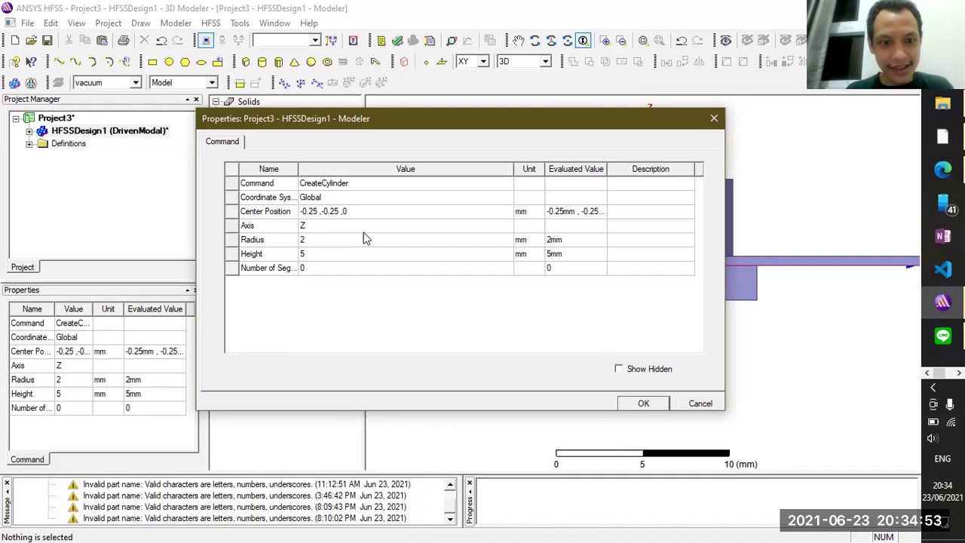
{"action": "left_click", "coordinate": [698, 403]}
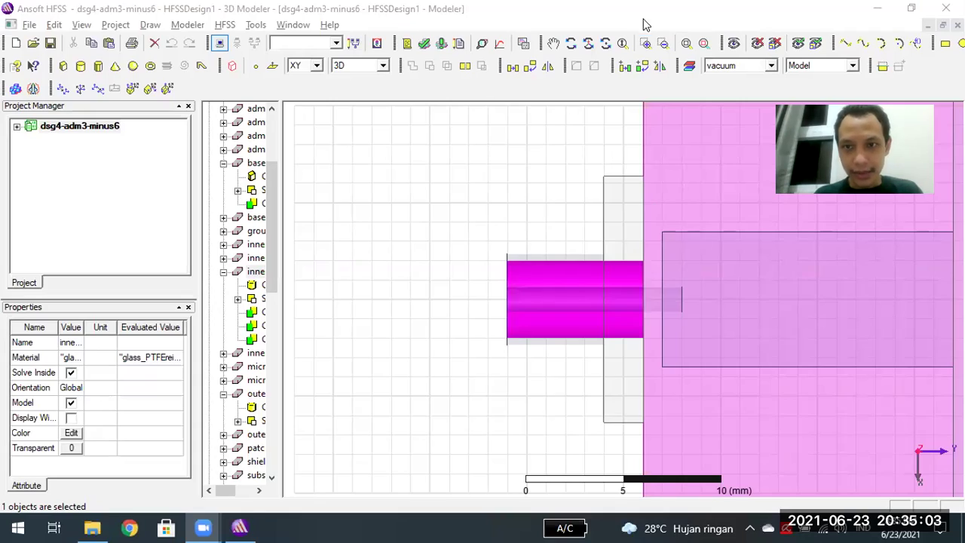
- Compare the centre position, radius and height of the outer conductor and inner_dielectric1 cylinders in the reference design dsg4-adm3-minus6
{"action": "left_click", "coordinate": [612, 47]}
{"action": "left_click", "coordinate": [554, 43]}
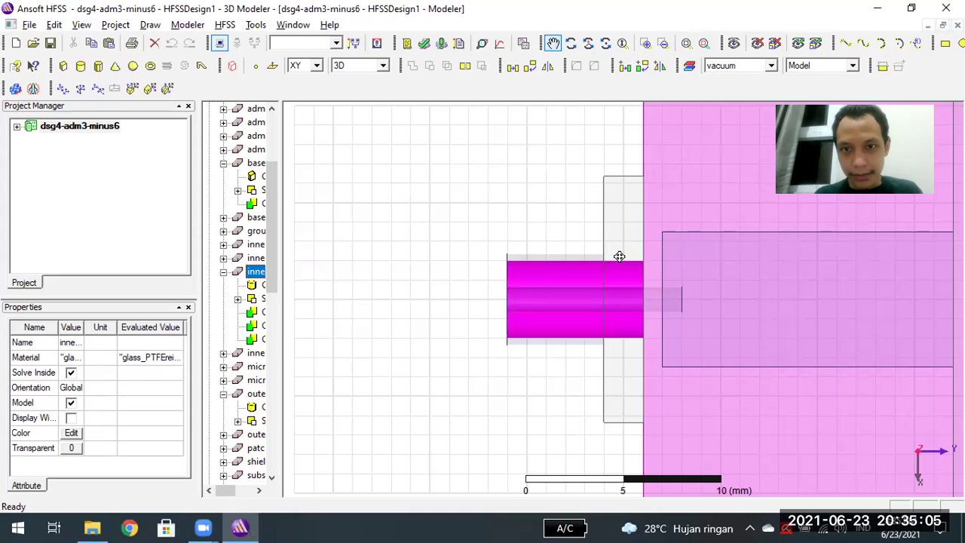
{"action": "left_click_drag", "start_coordinate": [616, 234], "coordinate": [606, 205]}
{"action": "left_click", "coordinate": [553, 43]}
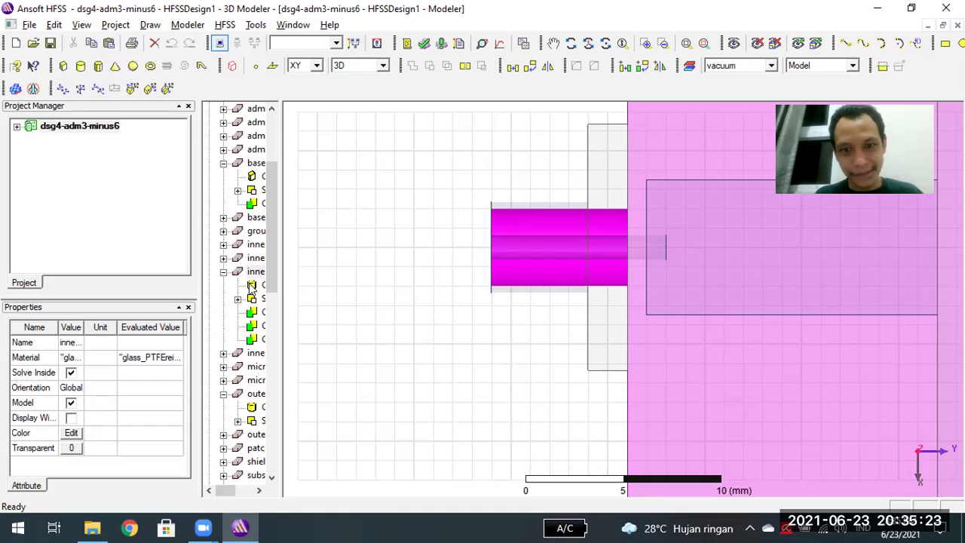
{"action": "left_click", "coordinate": [537, 210]}
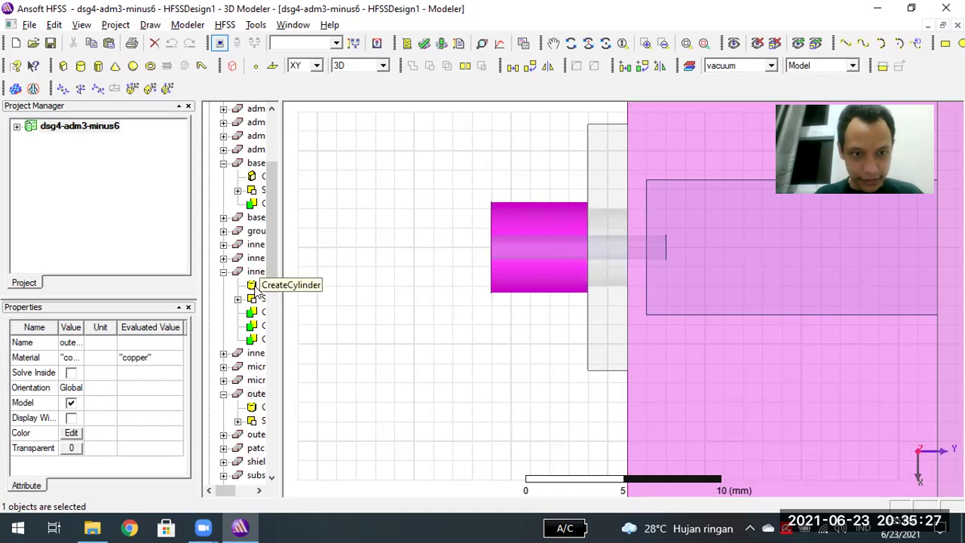
{"action": "left_click", "coordinate": [255, 407]}
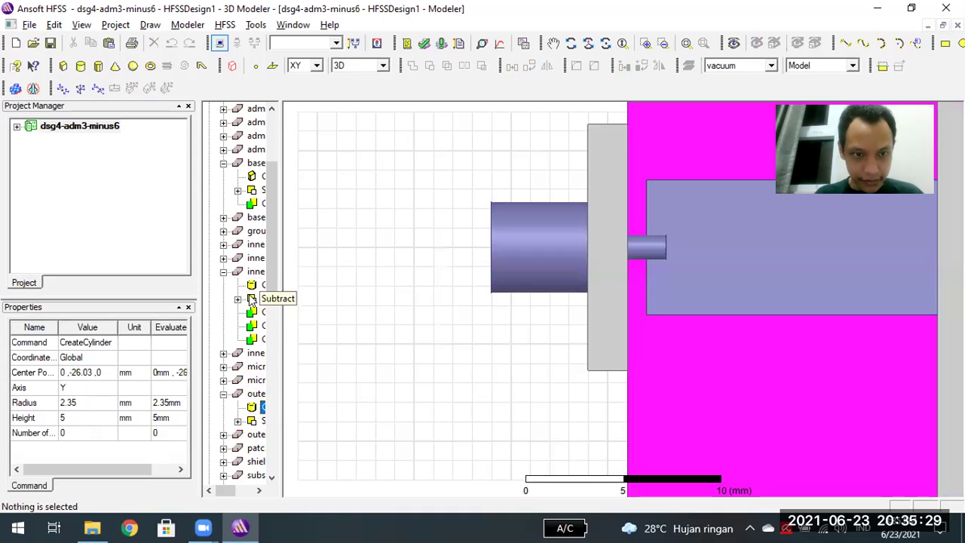
{"action": "left_click", "coordinate": [252, 285]}
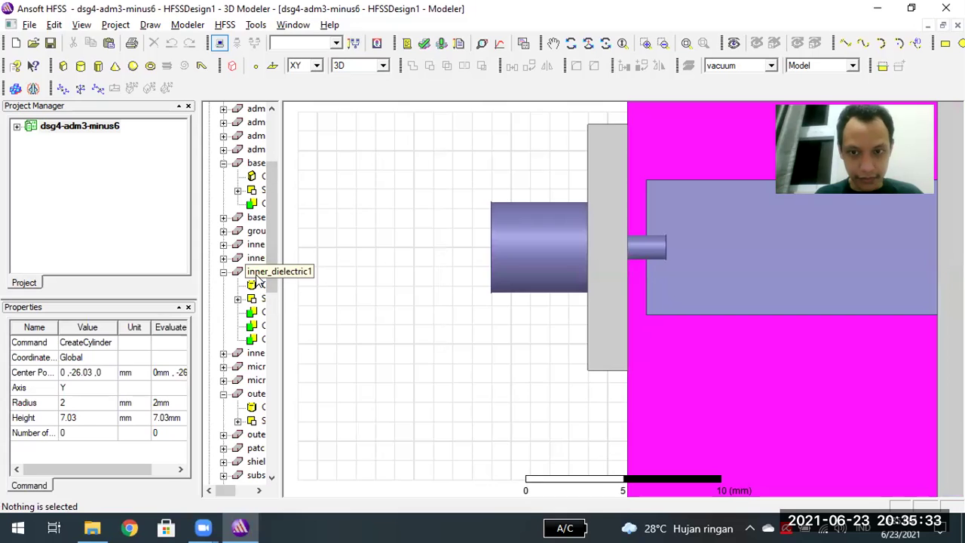
{"action": "left_click", "coordinate": [257, 278]}
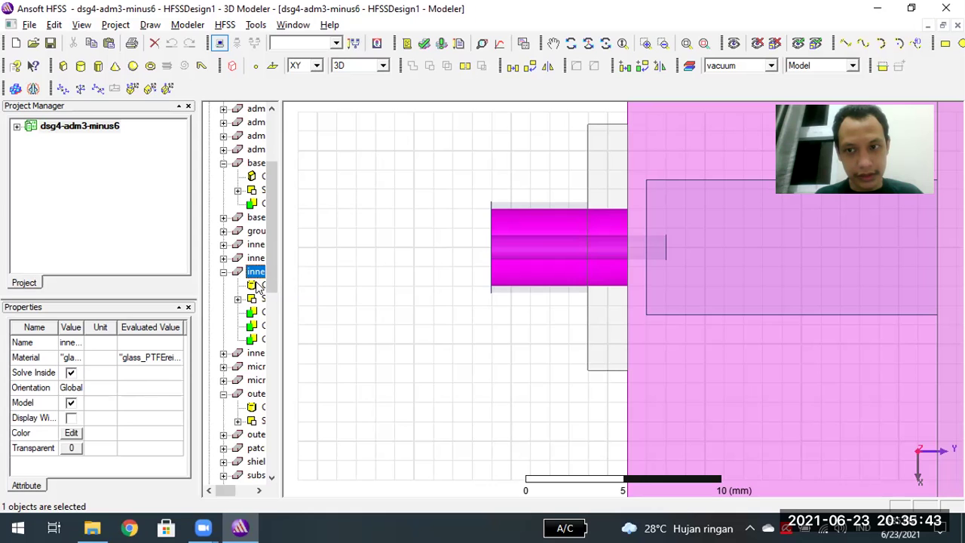
{"action": "left_click", "coordinate": [256, 285]}
{"action": "left_click", "coordinate": [65, 418]}
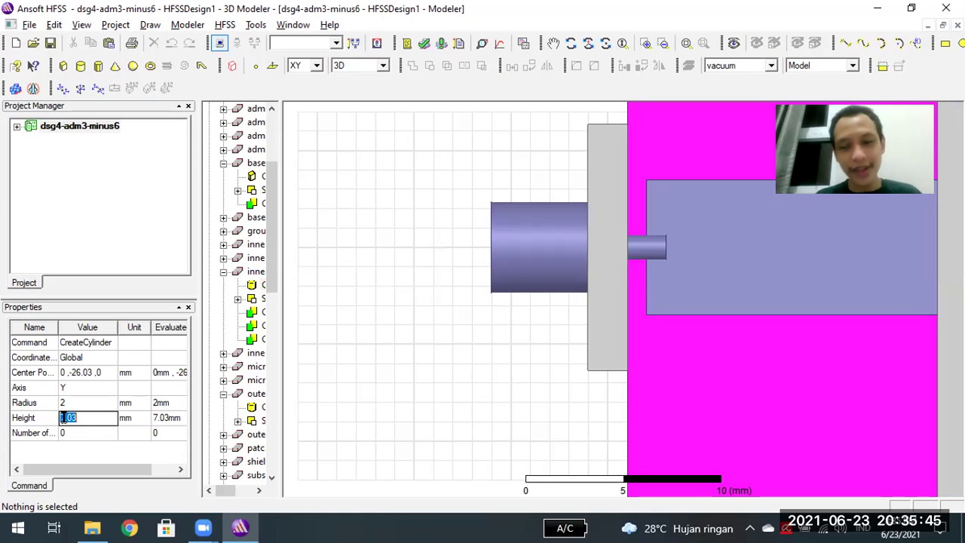
{"action": "left_click", "coordinate": [83, 420]}
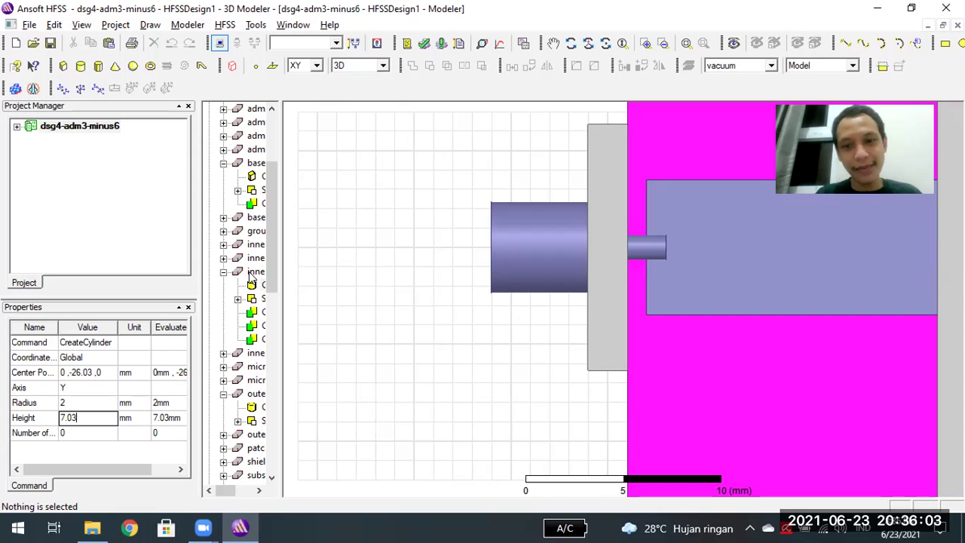
- Highlight the reference outer conductor together with base_connnector1, and then inner_dielectric1, to compare their extents
{"action": "left_click", "coordinate": [499, 201]}
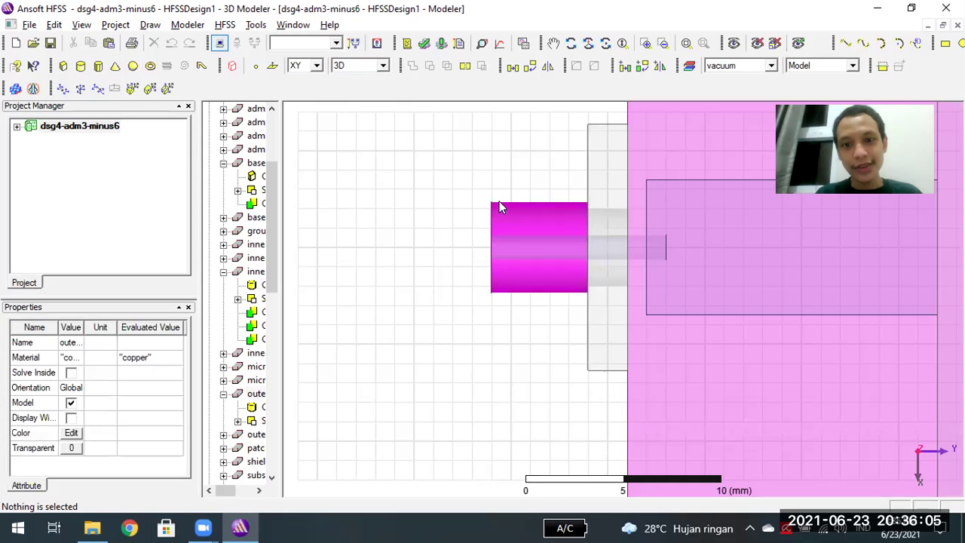
{"action": "left_click", "coordinate": [598, 213], "text": "ctrl"}
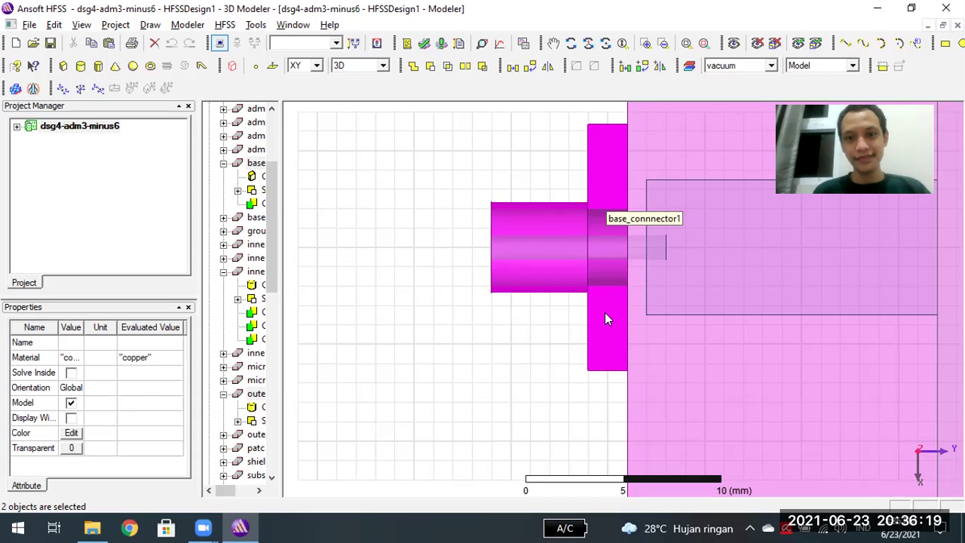
{"action": "left_click", "coordinate": [263, 274]}
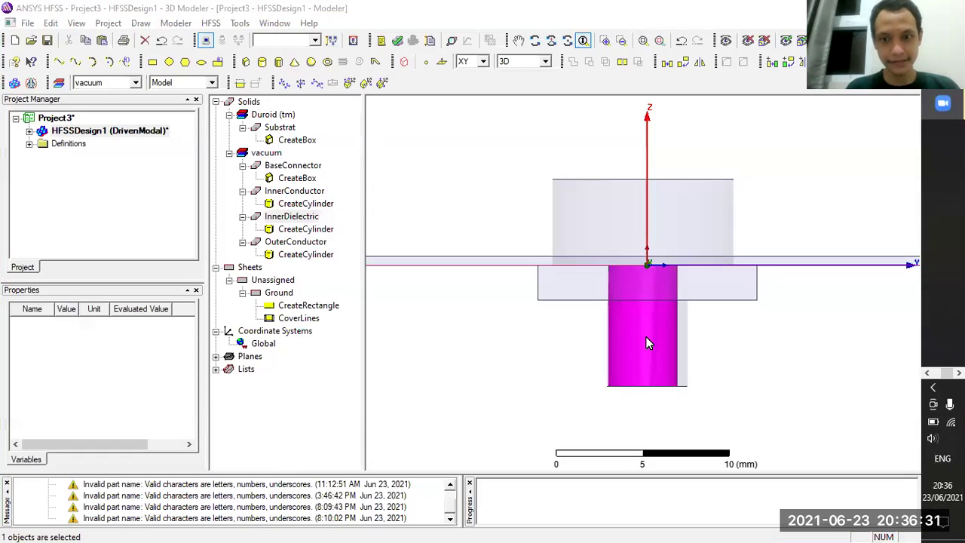
- In Project3, set the InnerDielectric cylinder's centre position to 0, 0, -7.03 mm
{"action": "left_click", "coordinate": [287, 218]}
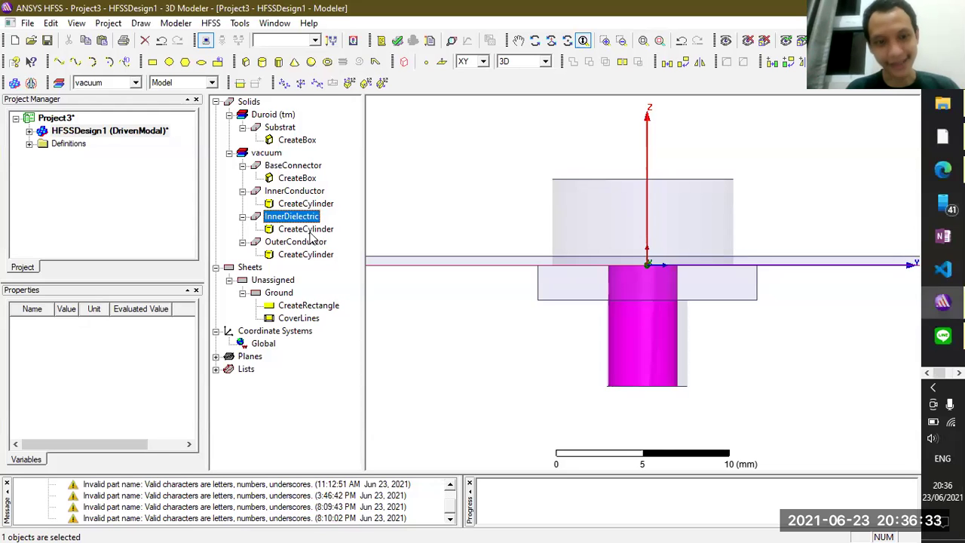
{"action": "double_click", "coordinate": [306, 229]}
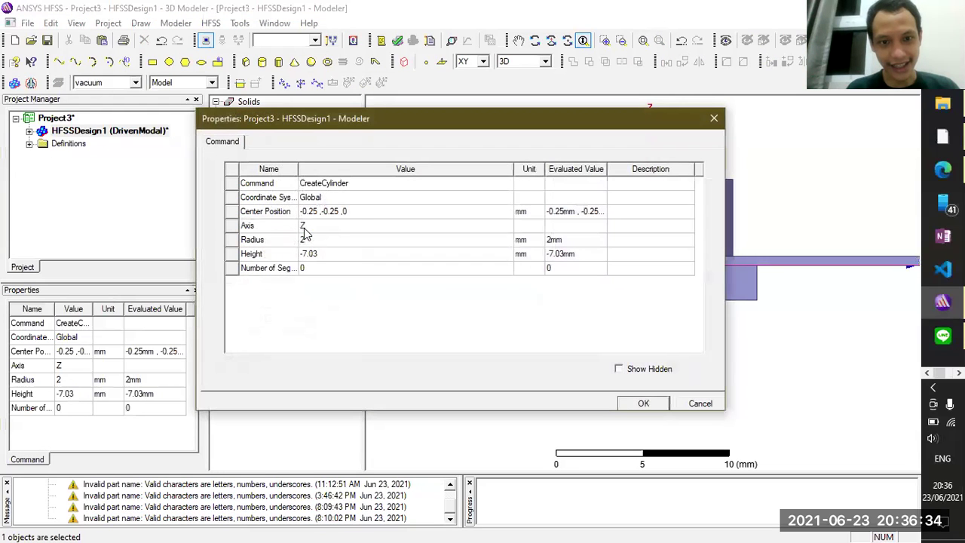
{"action": "left_click", "coordinate": [349, 213]}
{"action": "key", "text": "BackSpace"}
{"action": "key", "text": "BackSpace"}
{"action": "key", "text": "BackSpace"}
{"action": "key", "text": "BackSpace"}
{"action": "key", "text": "BackSpace"}
{"action": "key", "text": "BackSpace"}
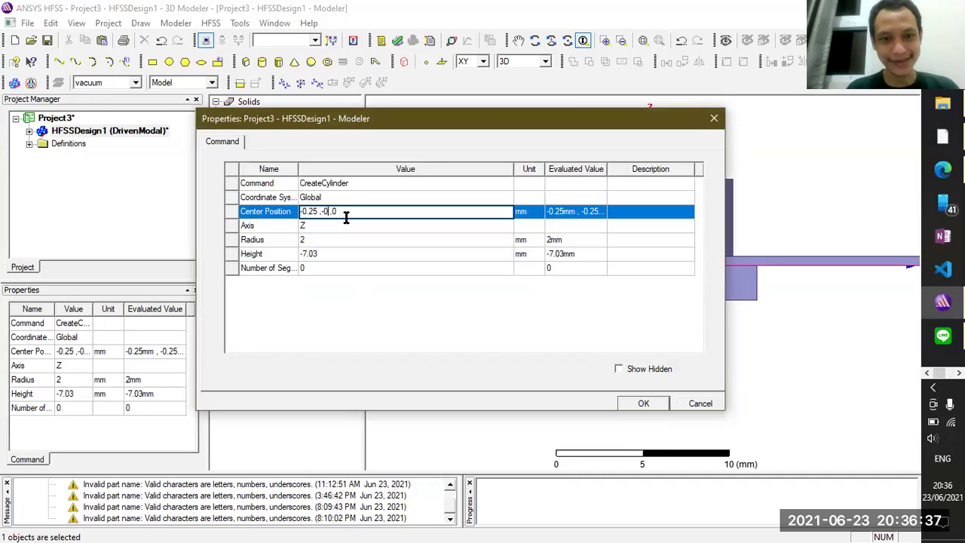
{"action": "type", "text": "0"}
{"action": "key", "text": "Left"}
{"action": "key", "text": "Left"}
{"action": "key", "text": "Left"}
{"action": "key", "text": "Left"}
{"action": "key", "text": "BackSpace"}
{"action": "key", "text": "BackSpace"}
{"action": "key", "text": "BackSpace"}
{"action": "key", "text": "BackSpace"}
{"action": "key", "text": "BackSpace"}
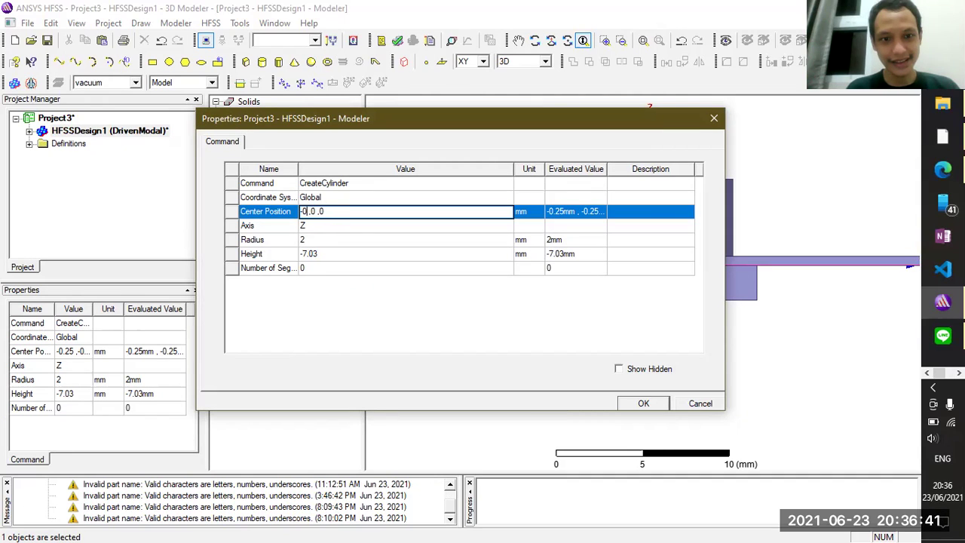
{"action": "type", "text": "0"}
{"action": "left_click", "coordinate": [352, 214]}
{"action": "key", "text": "BackSpace"}
{"action": "type", "text": "-7.03"}
{"action": "left_click", "coordinate": [631, 402]}
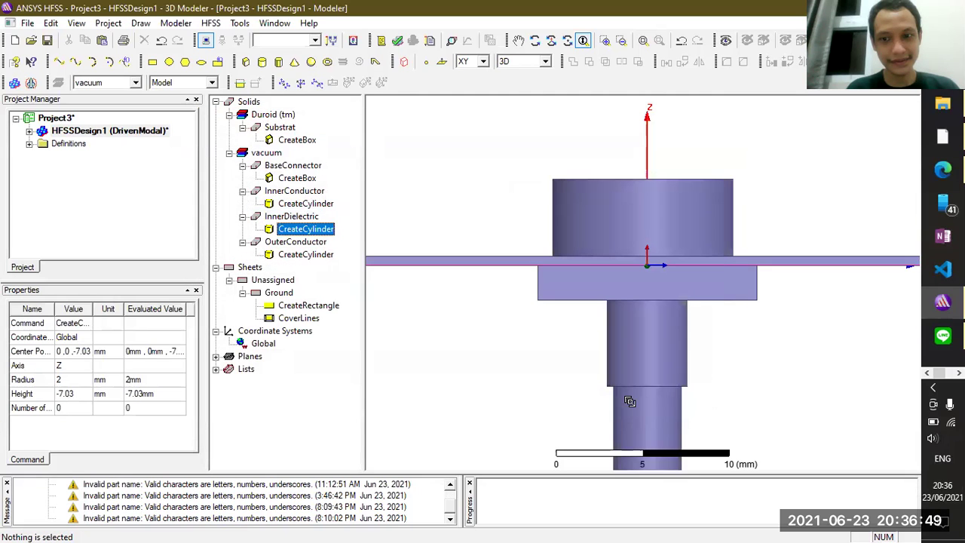
- Set the InnerDielectric cylinder's centre position to 0, 0, 0 mm and compare its fit with OuterConductor
{"action": "left_click", "coordinate": [294, 218]}
{"action": "double_click", "coordinate": [300, 229]}
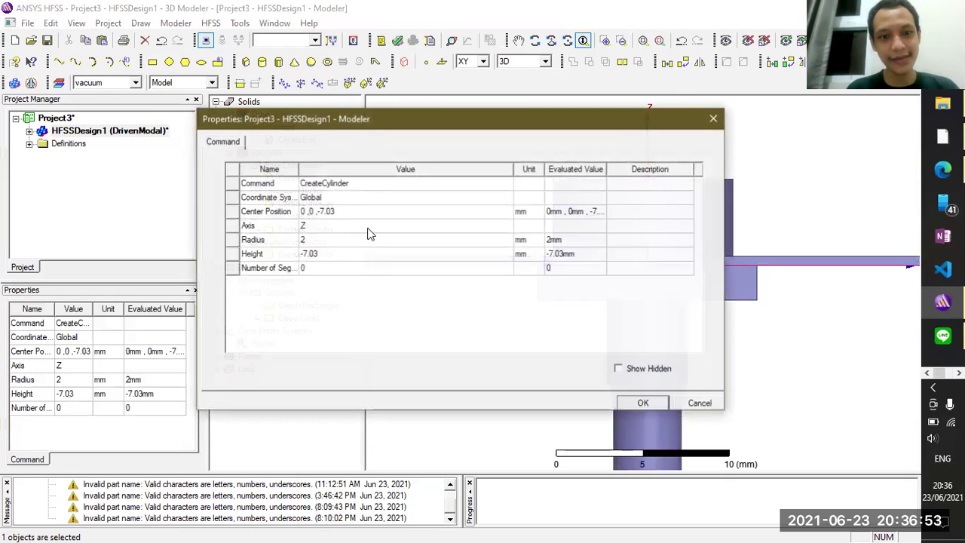
{"action": "left_click", "coordinate": [342, 212]}
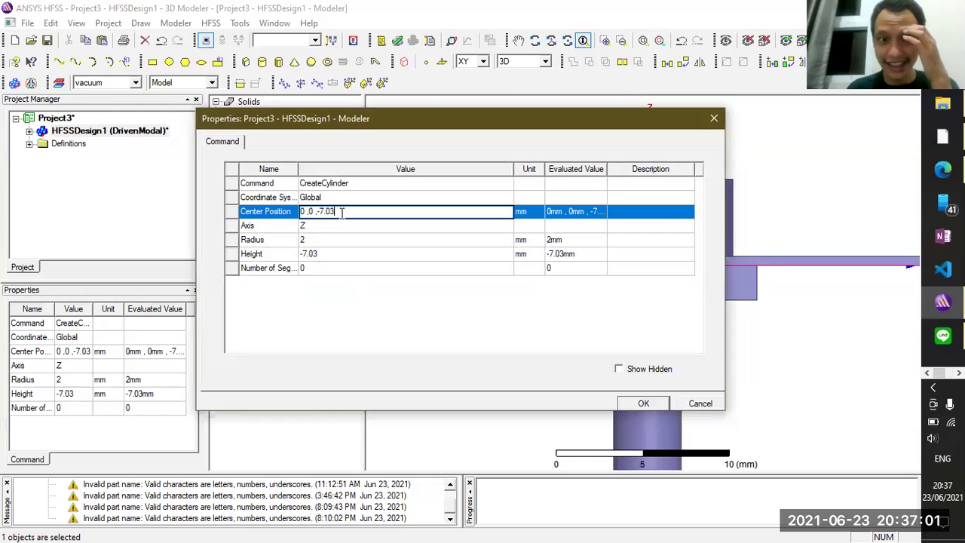
{"action": "key", "text": "BackSpace"}
{"action": "key", "text": "BackSpace"}
{"action": "key", "text": "BackSpace"}
{"action": "key", "text": "BackSpace"}
{"action": "key", "text": "BackSpace"}
{"action": "type", "text": "0"}
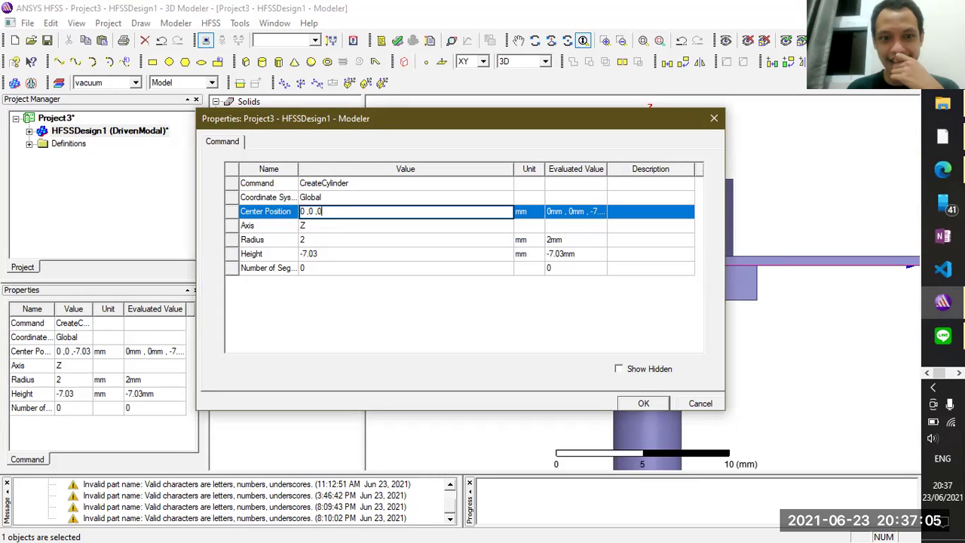
{"action": "left_click", "coordinate": [636, 403]}
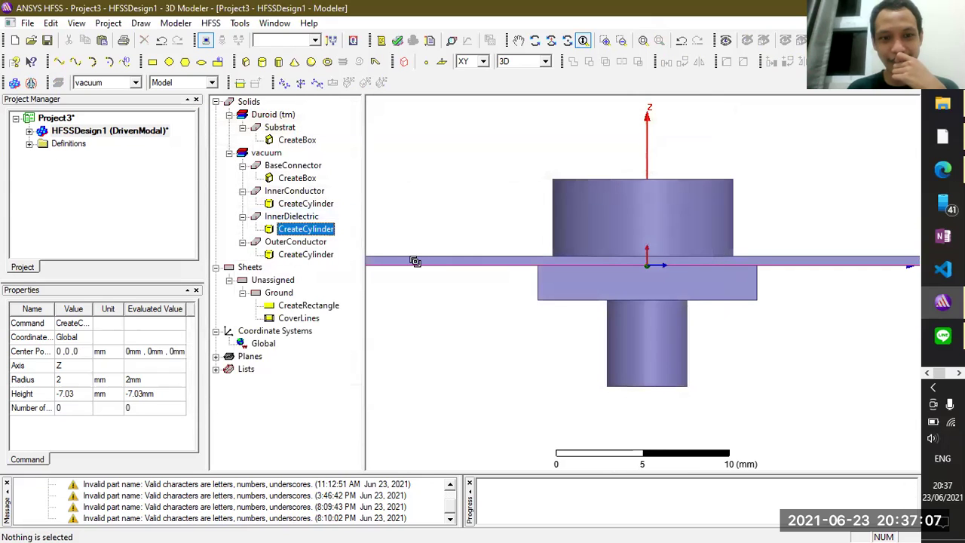
{"action": "left_click", "coordinate": [280, 217]}
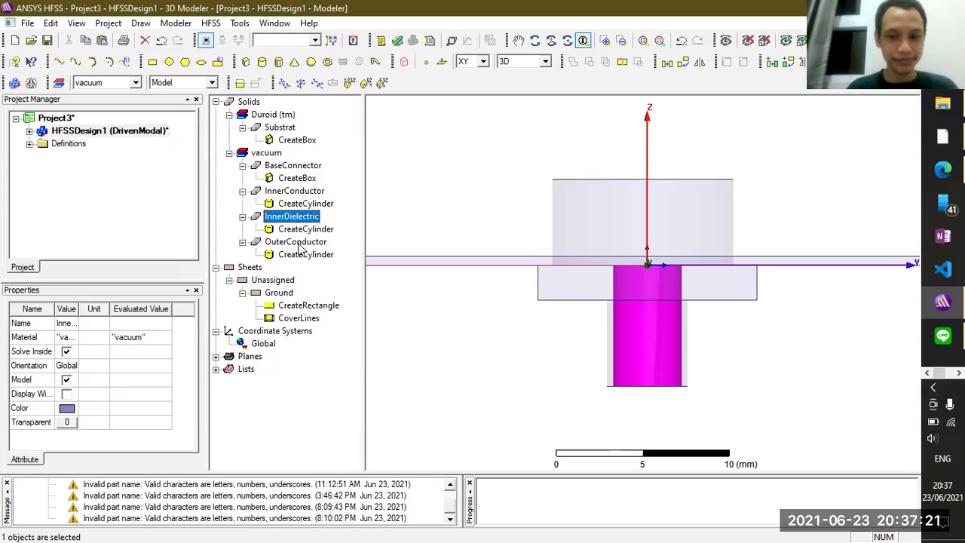
{"action": "left_click", "coordinate": [299, 243]}
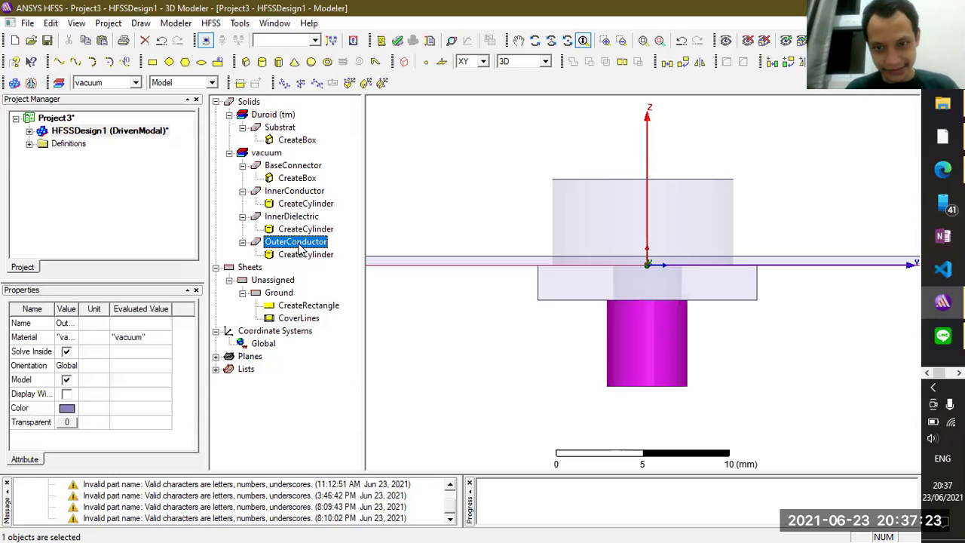
{"action": "left_click", "coordinate": [293, 217]}
- Set the InnerConductor cylinder's radius to 0.635 mm
{"action": "left_click", "coordinate": [296, 193]}
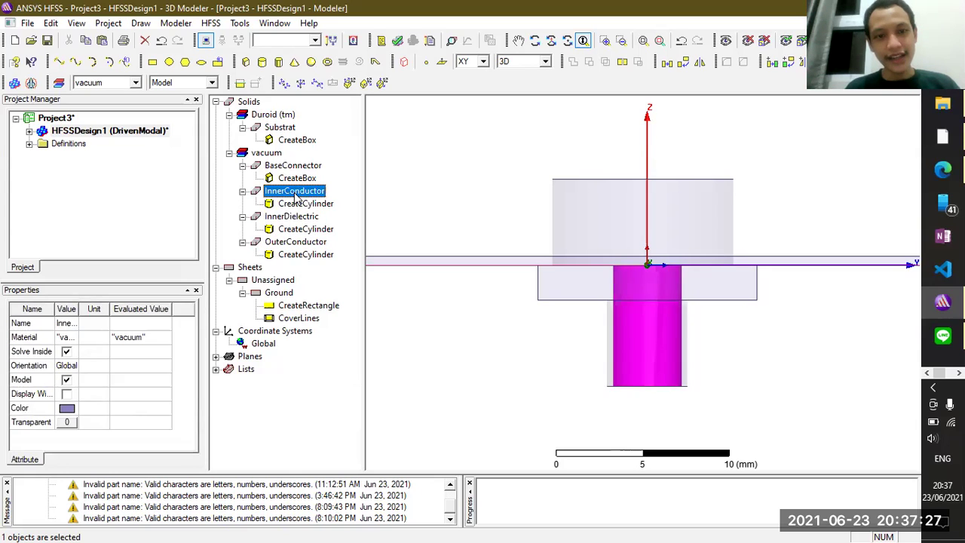
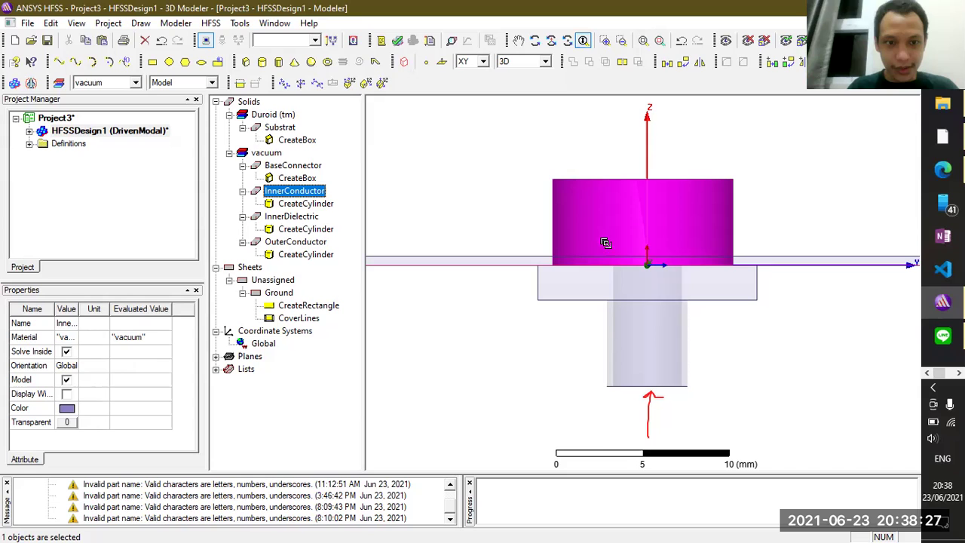
{"action": "left_click", "coordinate": [289, 204]}
{"action": "double_click", "coordinate": [289, 204]}
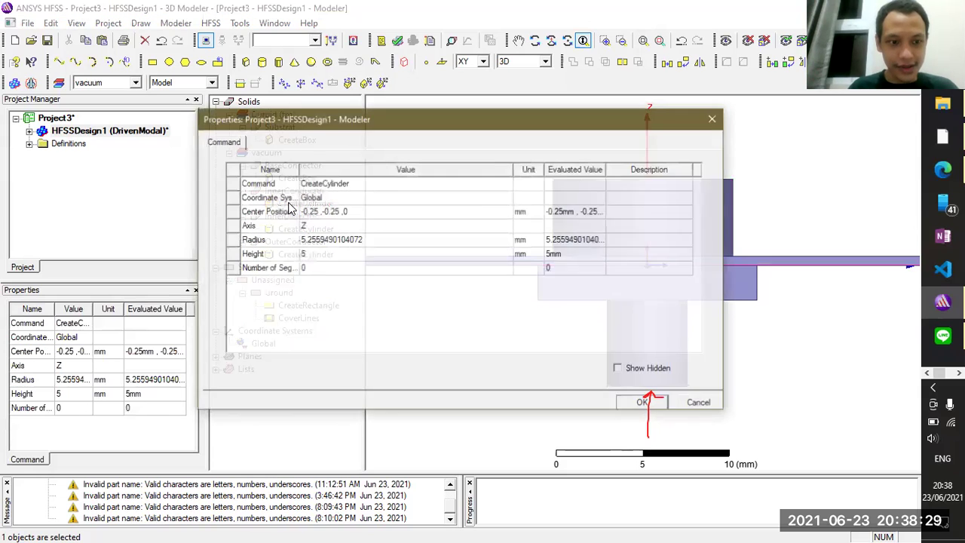
{"action": "left_click", "coordinate": [376, 242]}
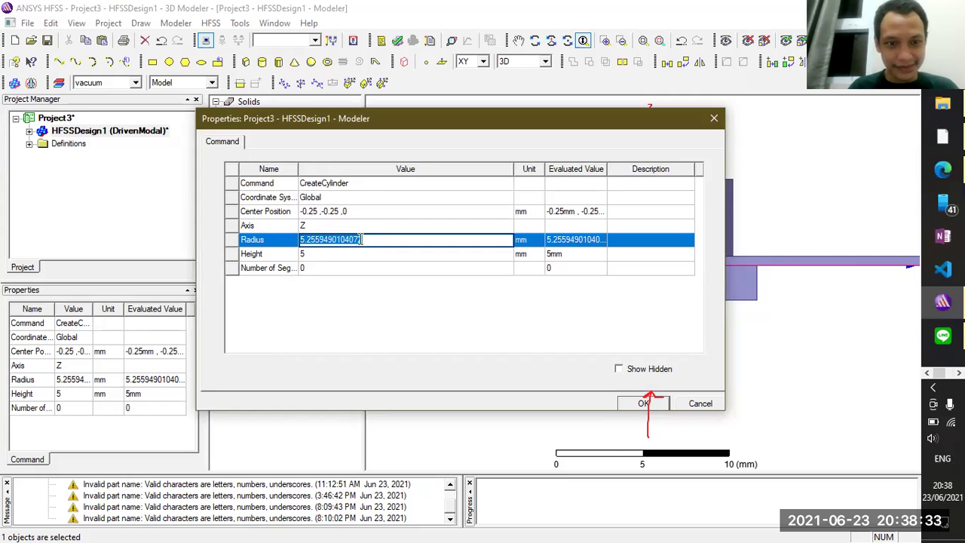
{"action": "type", "text": "0.63"}
{"action": "type", "text": "5"}
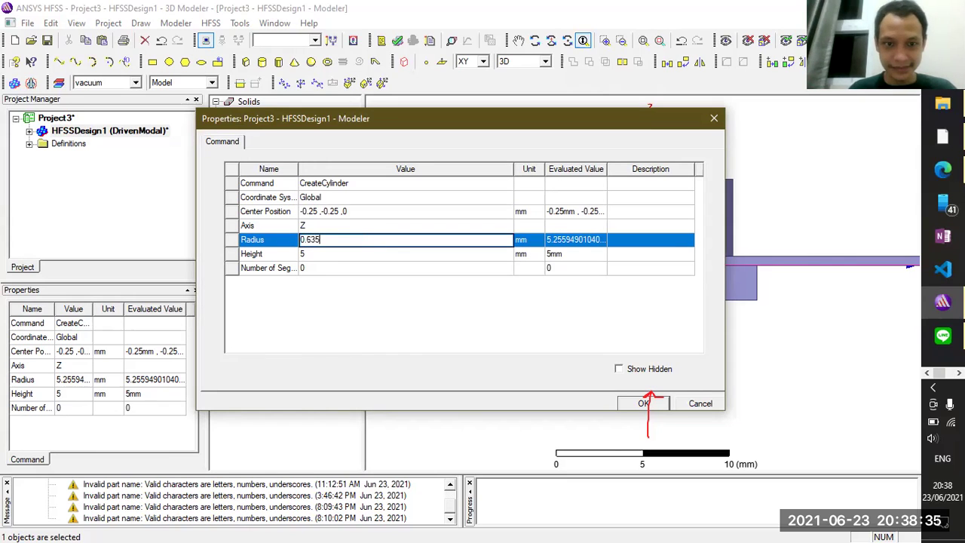
{"action": "left_click", "coordinate": [386, 297]}
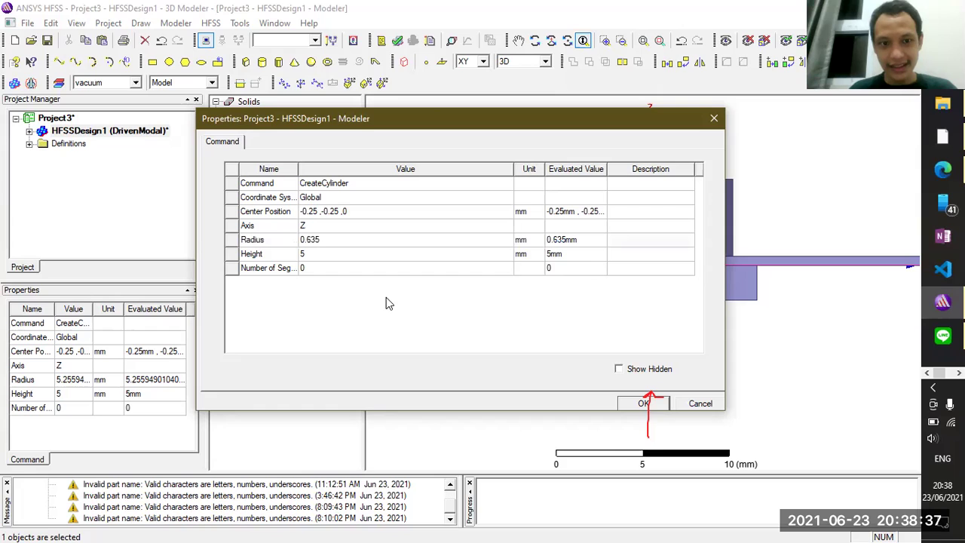
{"action": "left_click", "coordinate": [642, 405]}
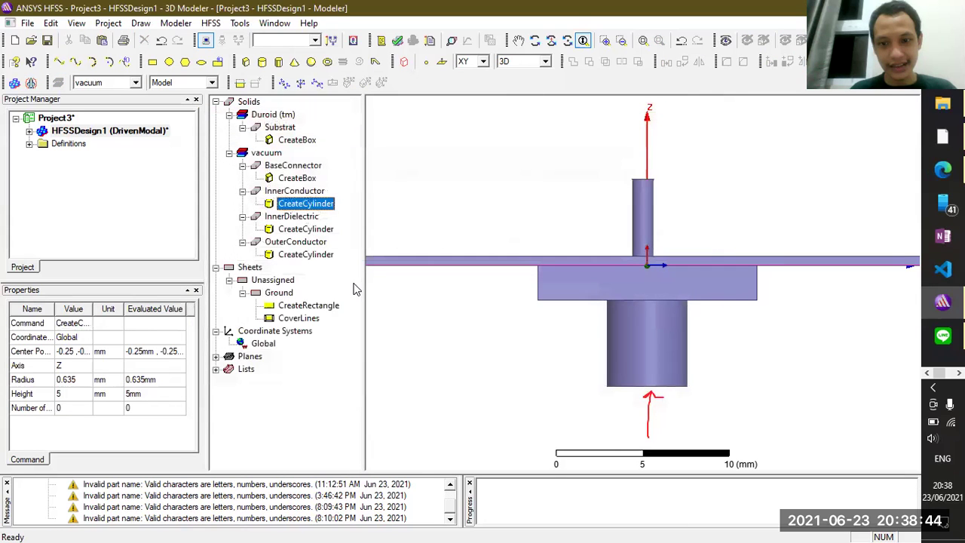
- Review the dimensions and positions of the InnerConductor cylinder, the Substrat box and the InnerDielectric cylinder
{"action": "left_click", "coordinate": [294, 207], "text": "ctrl"}
{"action": "double_click", "coordinate": [294, 205]}
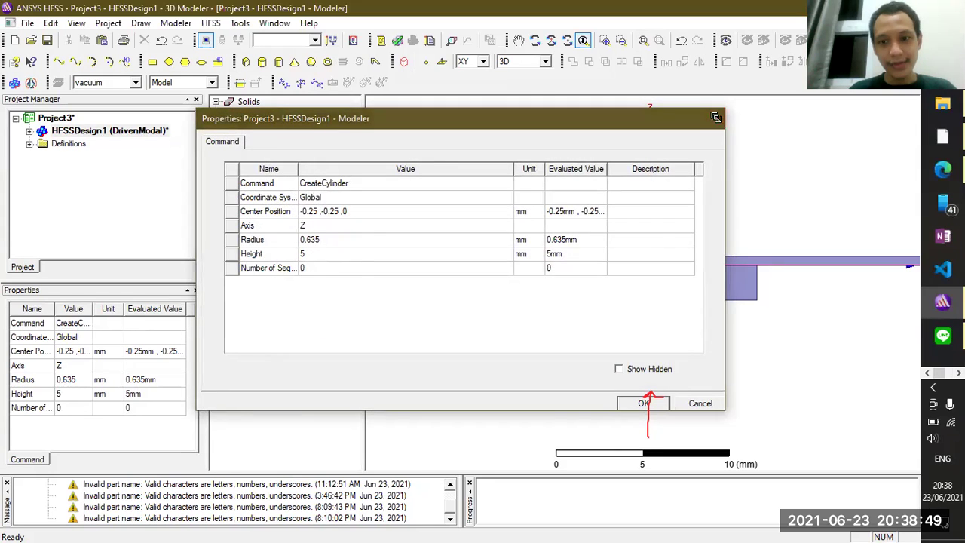
{"action": "left_click", "coordinate": [644, 404]}
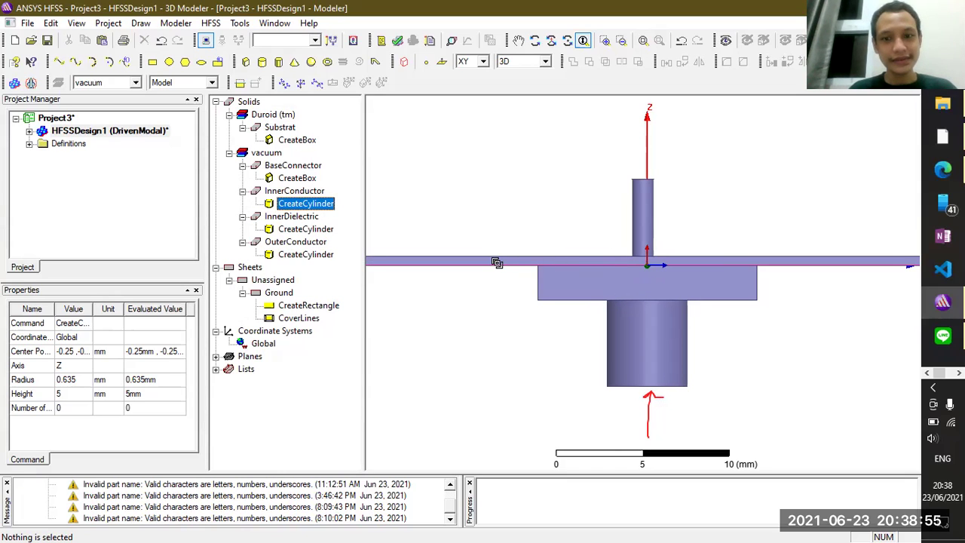
{"action": "left_click", "coordinate": [281, 127]}
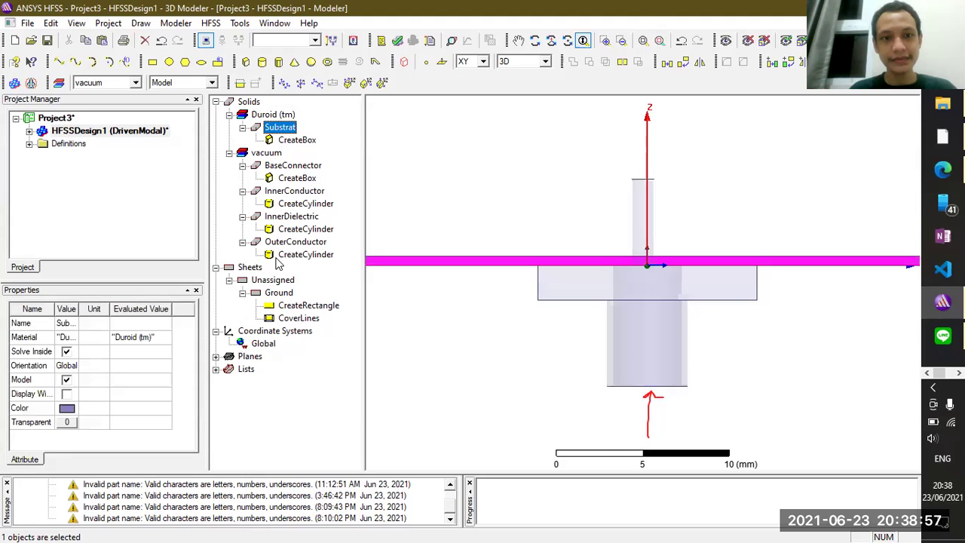
{"action": "double_click", "coordinate": [294, 140]}
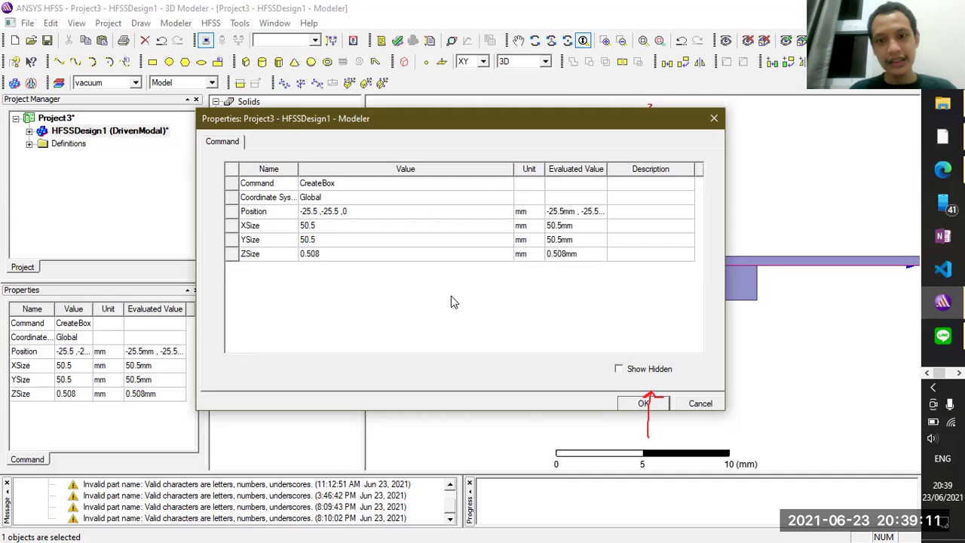
{"action": "left_click", "coordinate": [701, 404]}
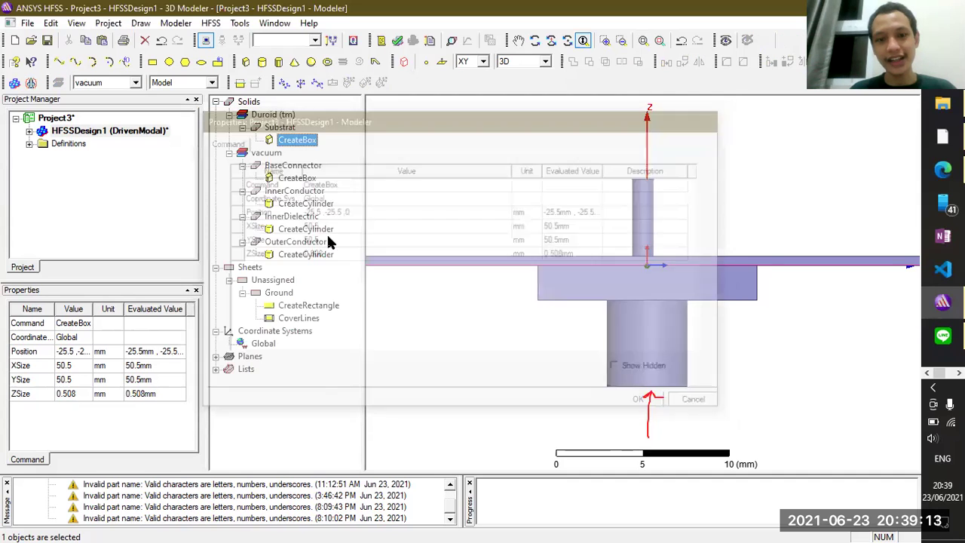
{"action": "double_click", "coordinate": [298, 229]}
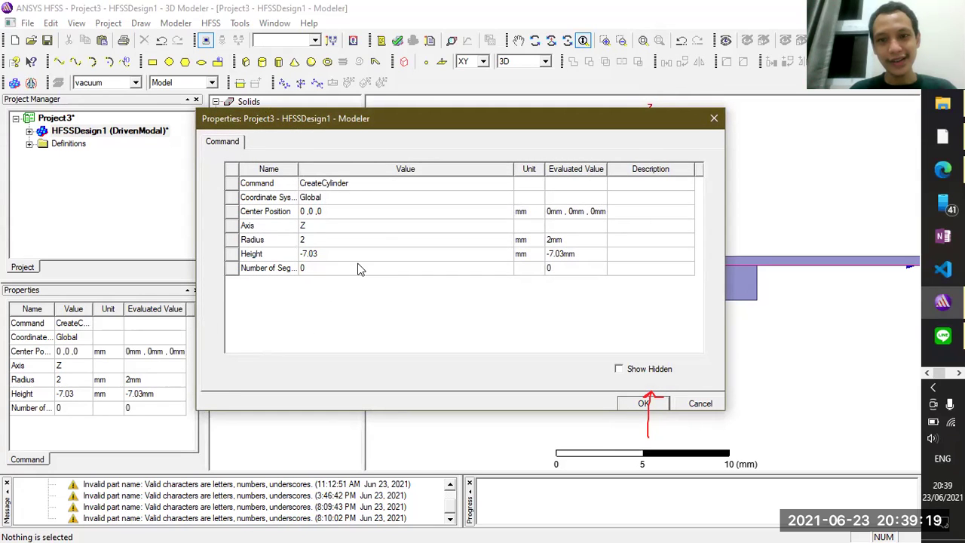
{"action": "left_click", "coordinate": [641, 404]}
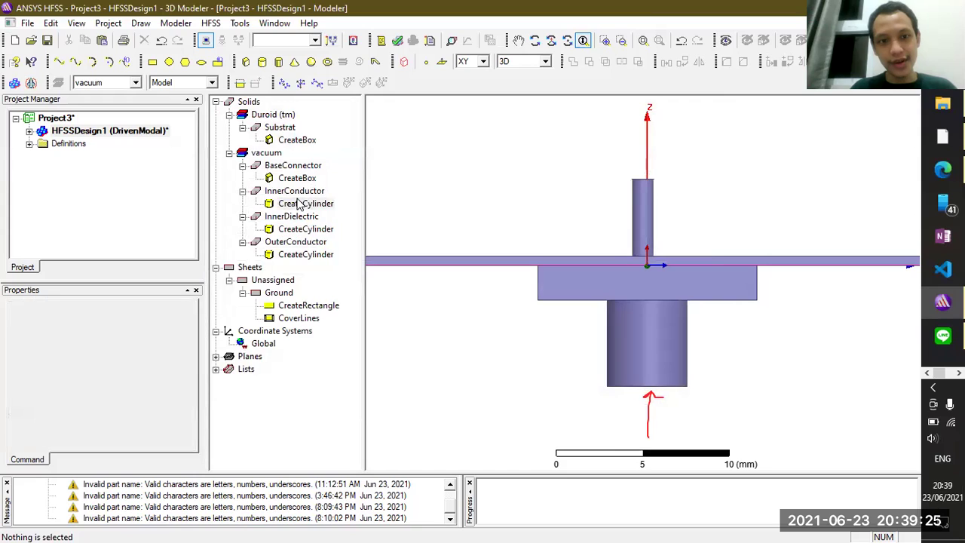
{"action": "double_click", "coordinate": [300, 203]}
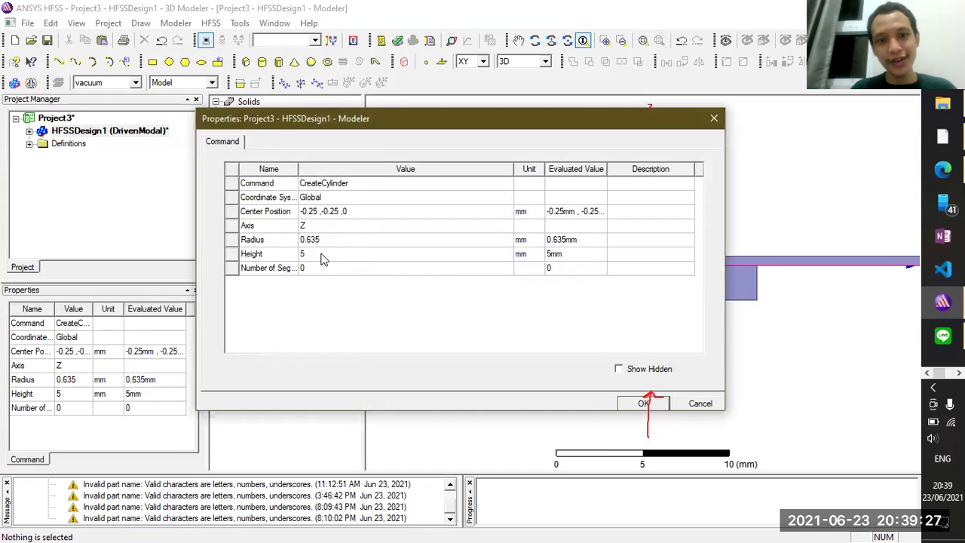
{"action": "left_click", "coordinate": [320, 254]}
{"action": "key", "text": "BackSpace"}
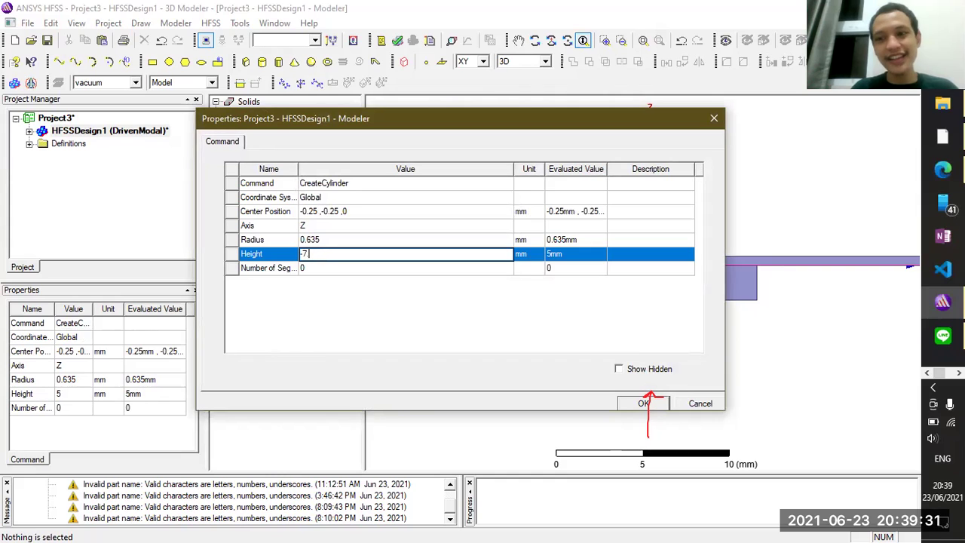
{"action": "key", "text": "BackSpace"}
{"action": "key", "text": "BackSpace"}
{"action": "key", "text": "BackSpace"}
{"action": "key", "text": "BackSpace"}
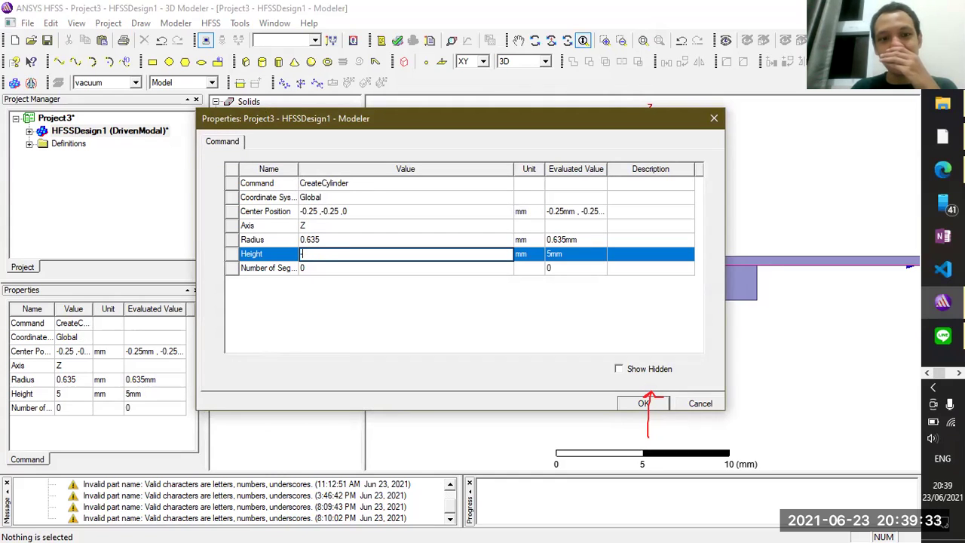
{"action": "key", "text": "ctrl+z"}
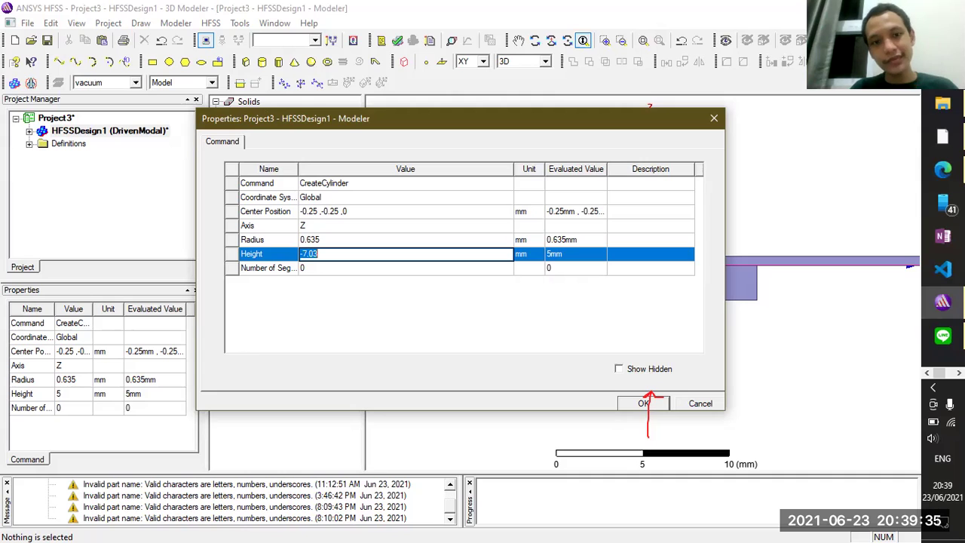
{"action": "key", "text": "BackSpace"}
{"action": "key", "text": "ctrl+z"}
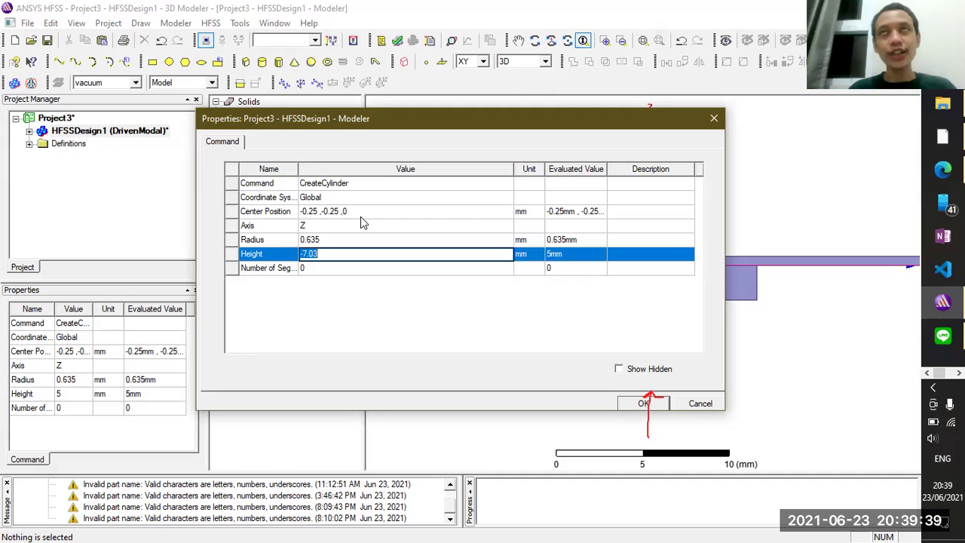
{"action": "left_click", "coordinate": [361, 216]}
{"action": "left_click", "coordinate": [361, 217]}
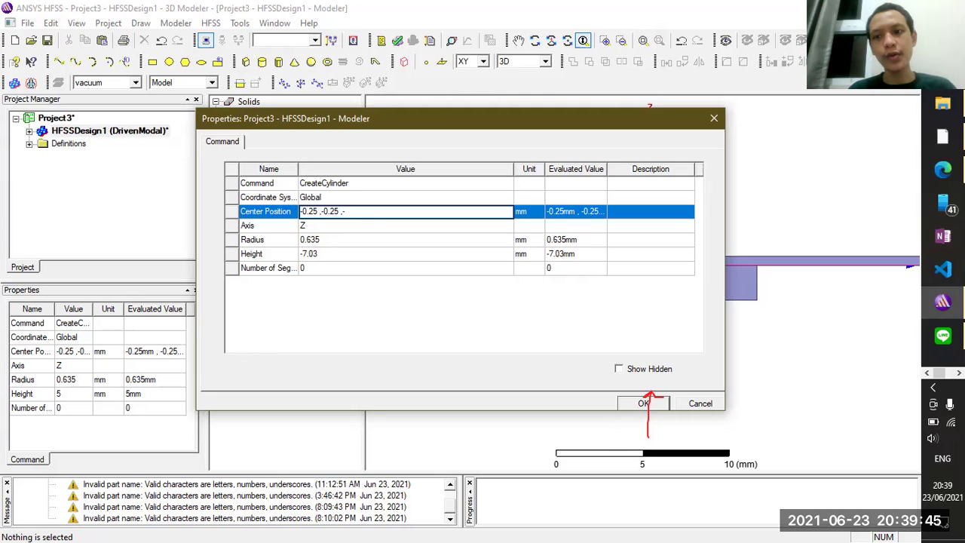
{"action": "left_click", "coordinate": [697, 402]}
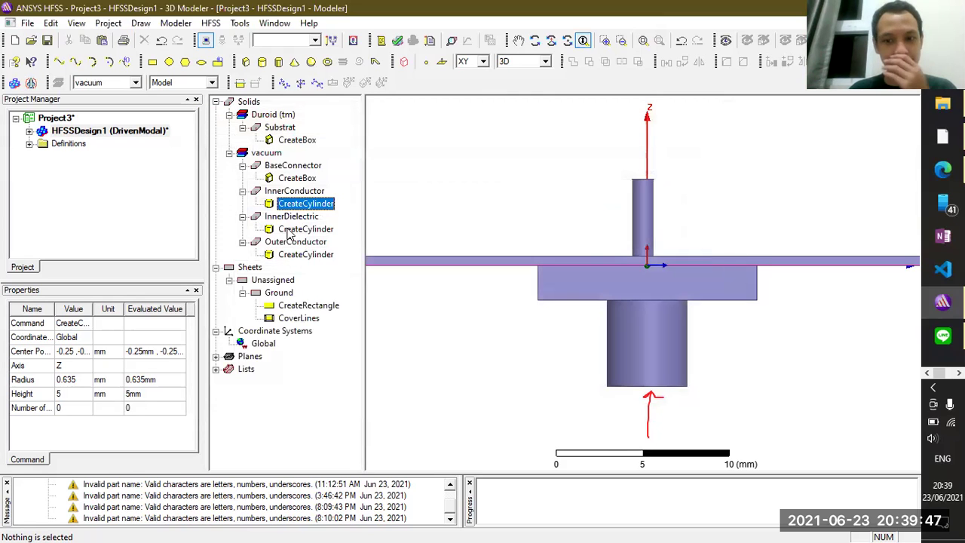
- Set the InnerConductor cylinder's centre position to -0.25, -0.25, -7.03 mm and highlight the conductor to check its placement
{"action": "double_click", "coordinate": [305, 204]}
{"action": "left_click", "coordinate": [360, 216]}
{"action": "left_click", "coordinate": [360, 216]}
{"action": "key", "text": "BackSpace"}
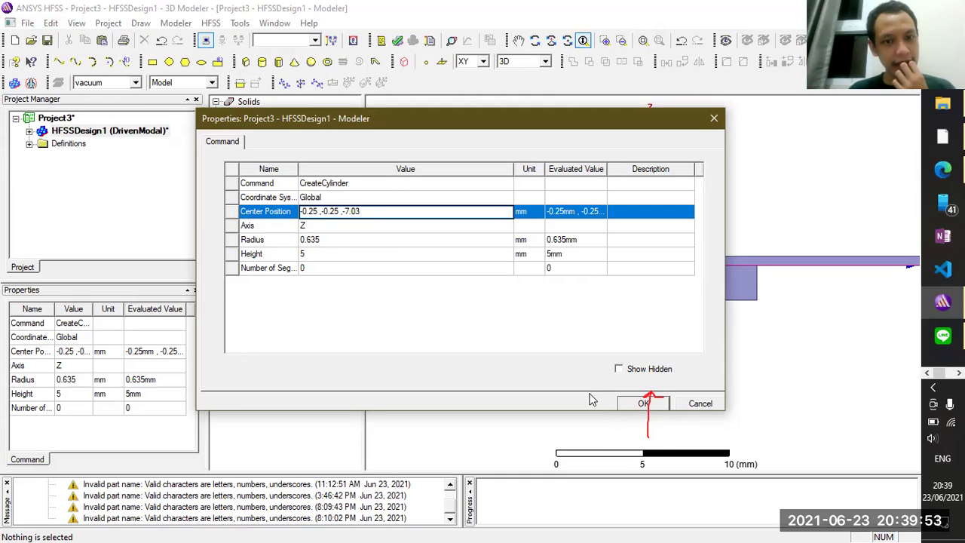
{"action": "left_click", "coordinate": [628, 406]}
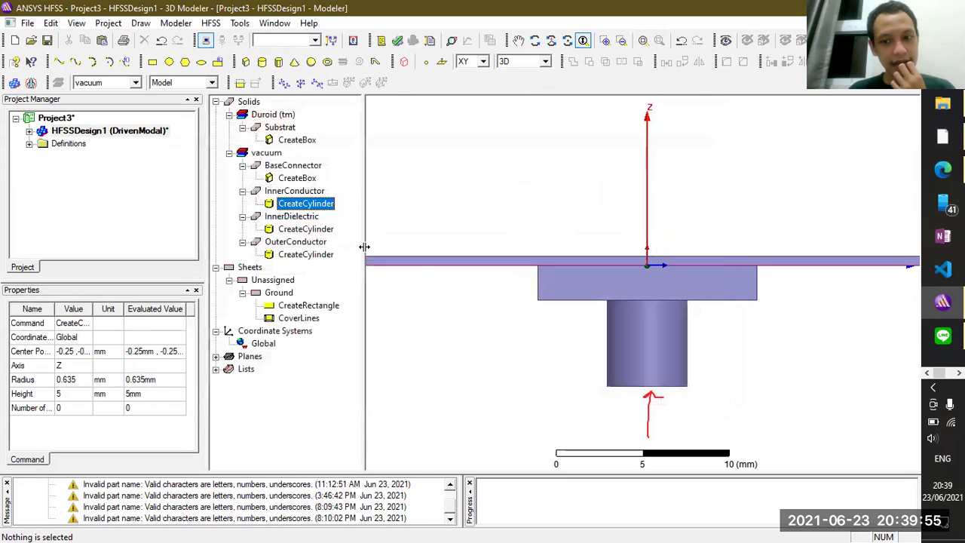
{"action": "left_click", "coordinate": [291, 191]}
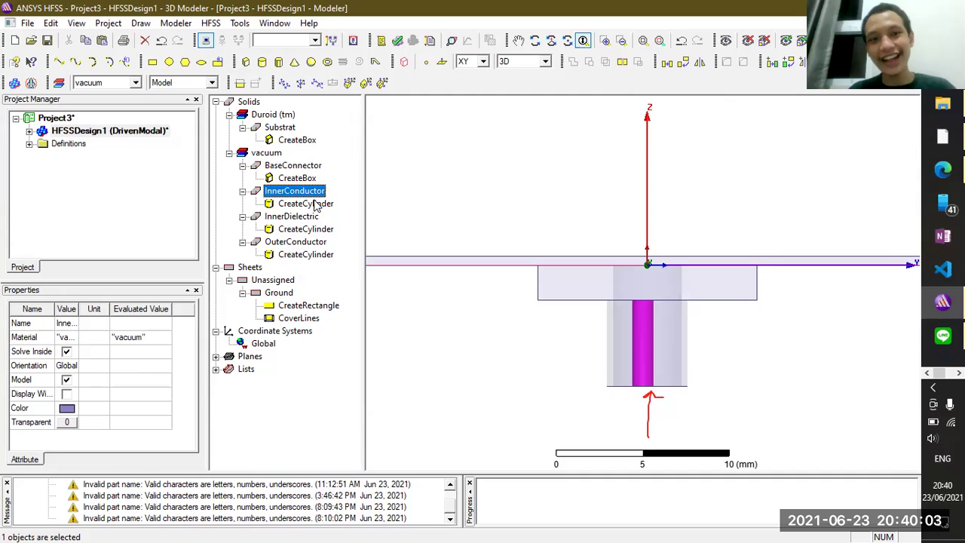
- Centre the InnerConductor cylinder on the Z axis with centre position 0, 0, -7.03 mm and highlight it
{"action": "double_click", "coordinate": [306, 204]}
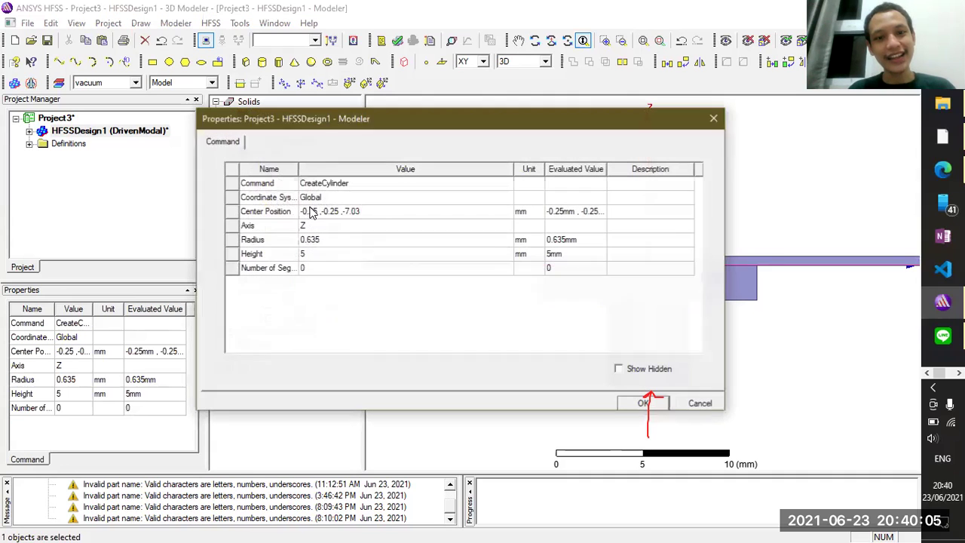
{"action": "left_click", "coordinate": [311, 213]}
{"action": "left_click", "coordinate": [311, 213]}
{"action": "key", "text": "BackSpace"}
{"action": "key", "text": "BackSpace"}
{"action": "key", "text": "BackSpace"}
{"action": "key", "text": "BackSpace"}
{"action": "key", "text": "BackSpace"}
{"action": "type", "text": "0"}
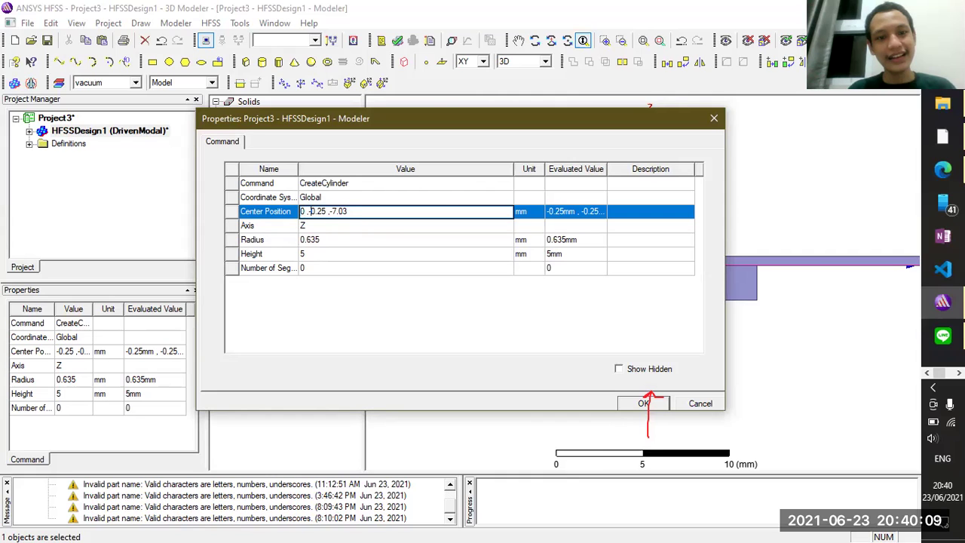
{"action": "key", "text": "BackSpace"}
{"action": "key", "text": "BackSpace"}
{"action": "key", "text": "BackSpace"}
{"action": "key", "text": "BackSpace"}
{"action": "key", "text": "BackSpace"}
{"action": "type", "text": "0"}
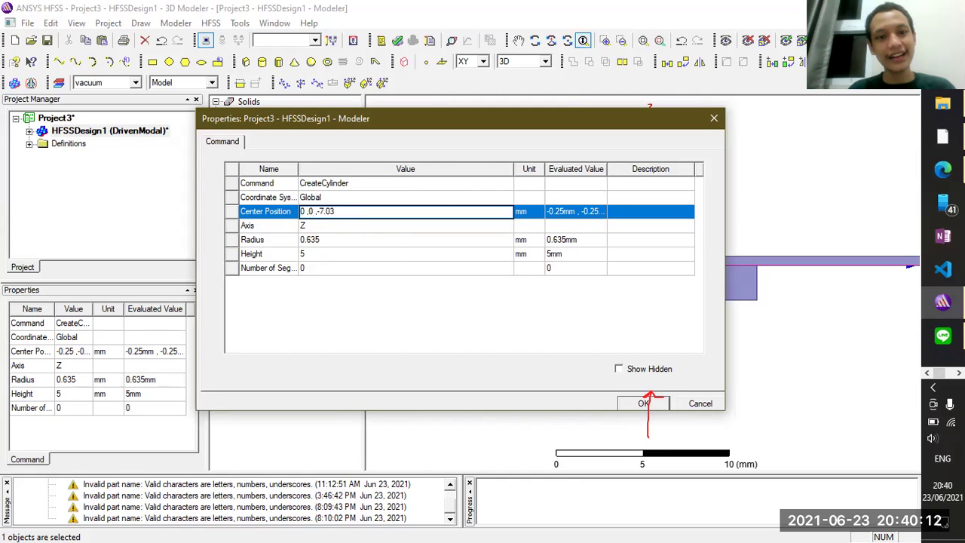
{"action": "left_click", "coordinate": [641, 402]}
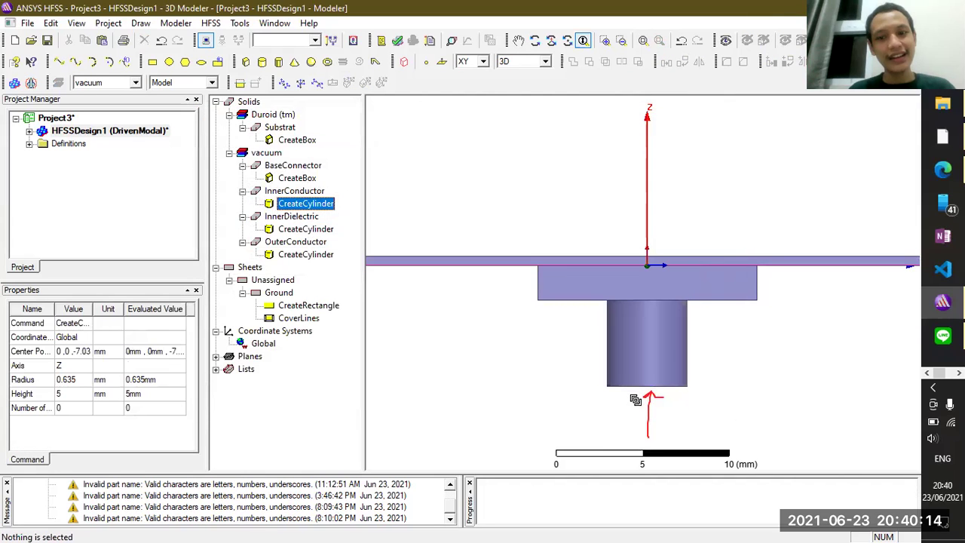
{"action": "left_click", "coordinate": [293, 194]}
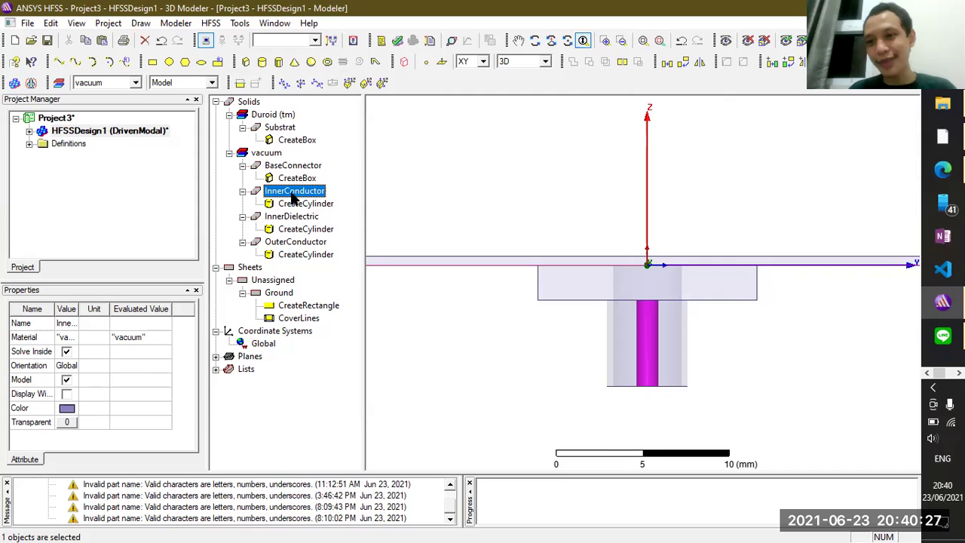
- Review the InnerConductor's attributes and its cylinder's position, radius and height without changing them
{"action": "double_click", "coordinate": [294, 193]}
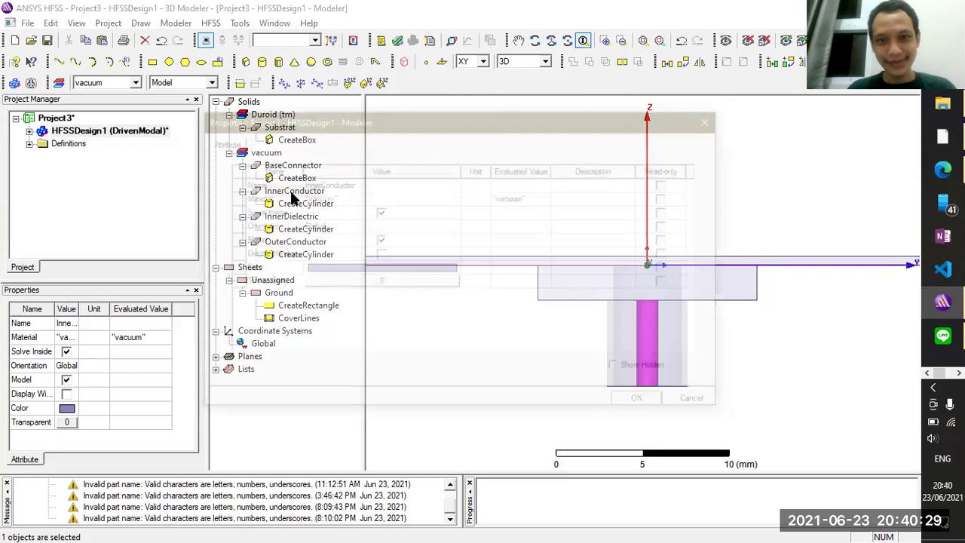
{"action": "left_click", "coordinate": [700, 403]}
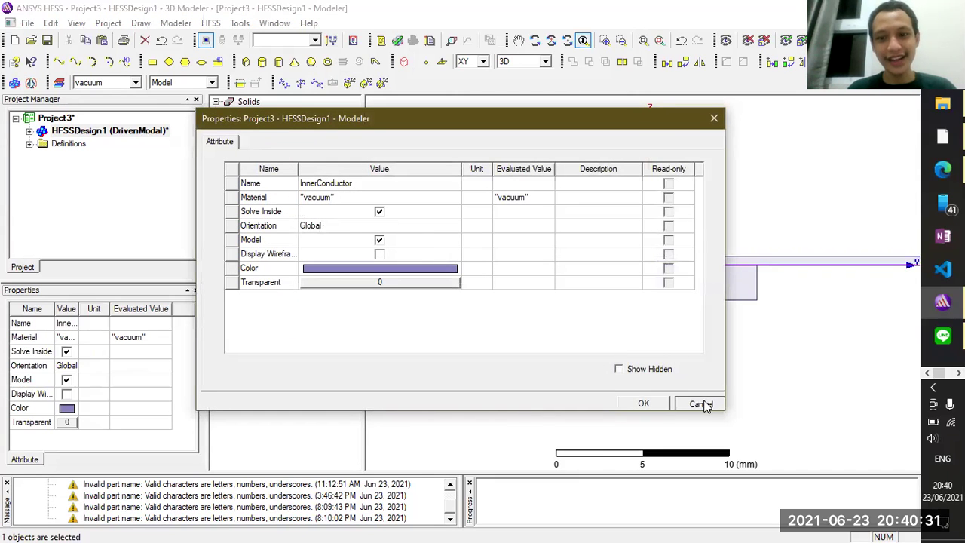
{"action": "left_click", "coordinate": [242, 190]}
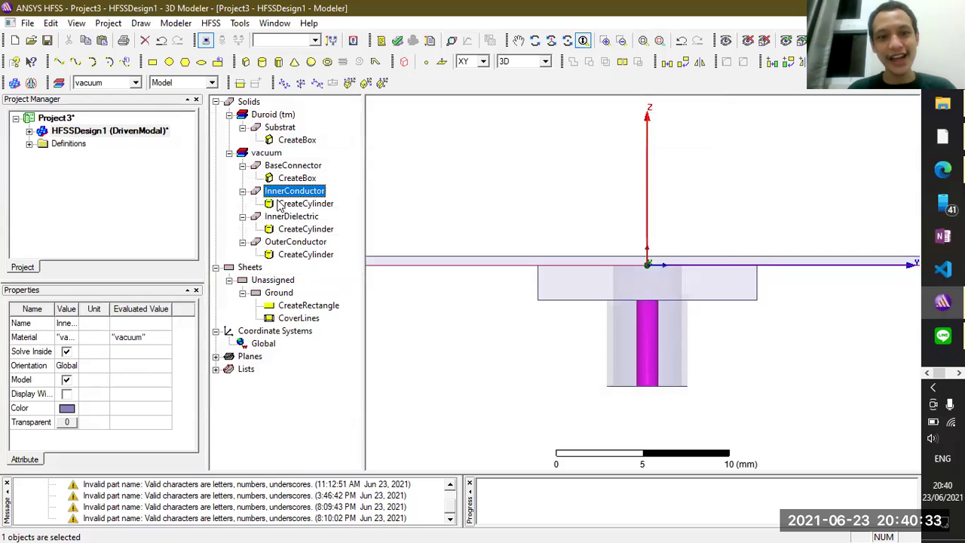
{"action": "left_click", "coordinate": [301, 205]}
{"action": "double_click", "coordinate": [302, 208]}
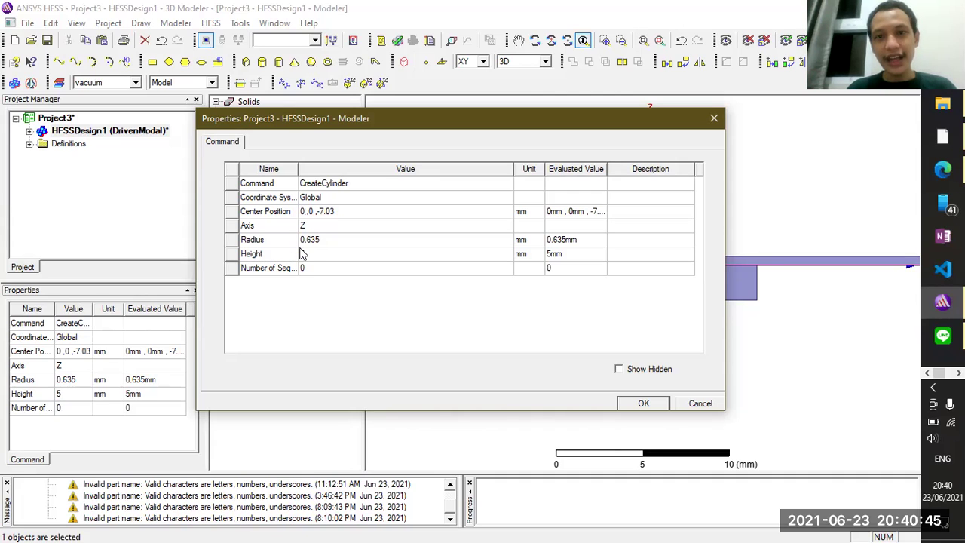
{"action": "left_click", "coordinate": [682, 402]}
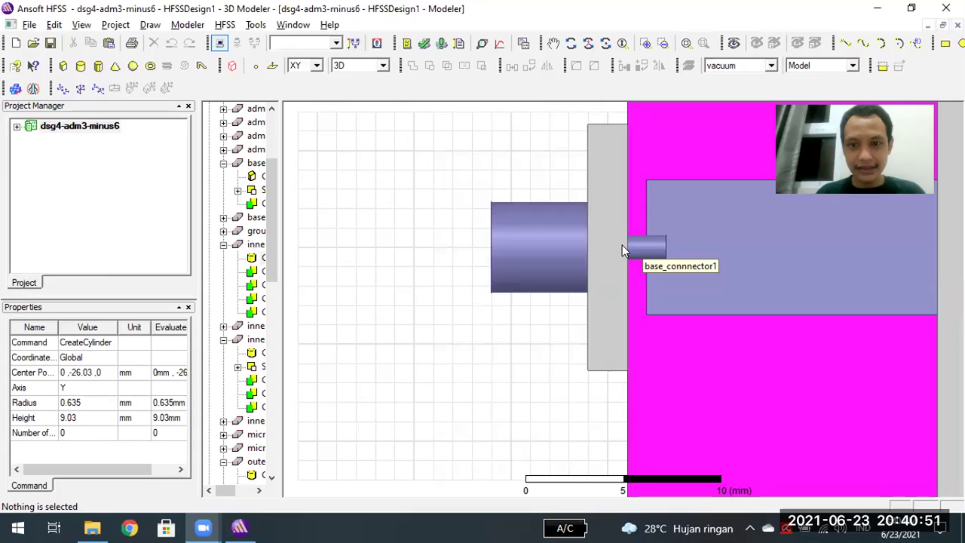
- In the reference design dsg4-adm3-minus6, examine base_connnector1 and the centre position and height of inner_conductor1's cylinder
{"action": "left_click", "coordinate": [622, 245]}
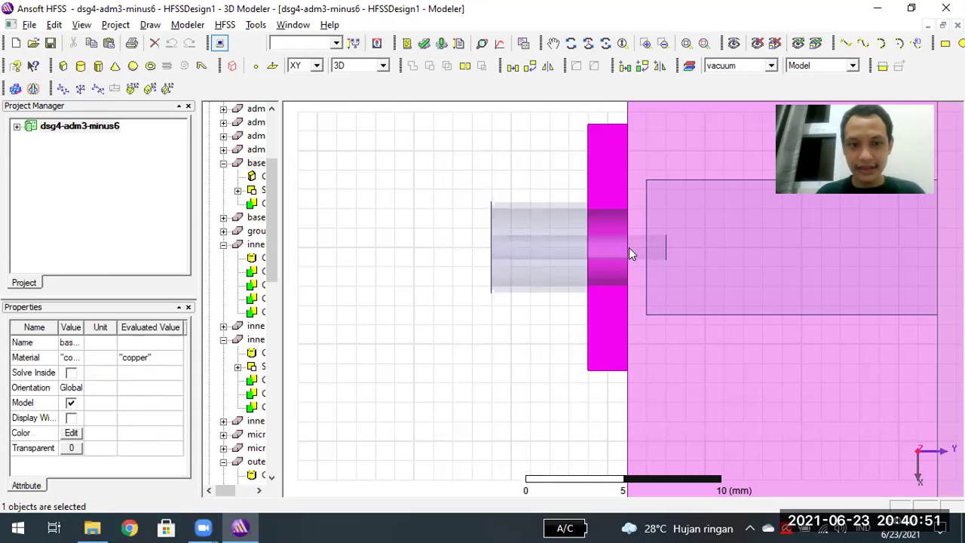
{"action": "left_click", "coordinate": [255, 245]}
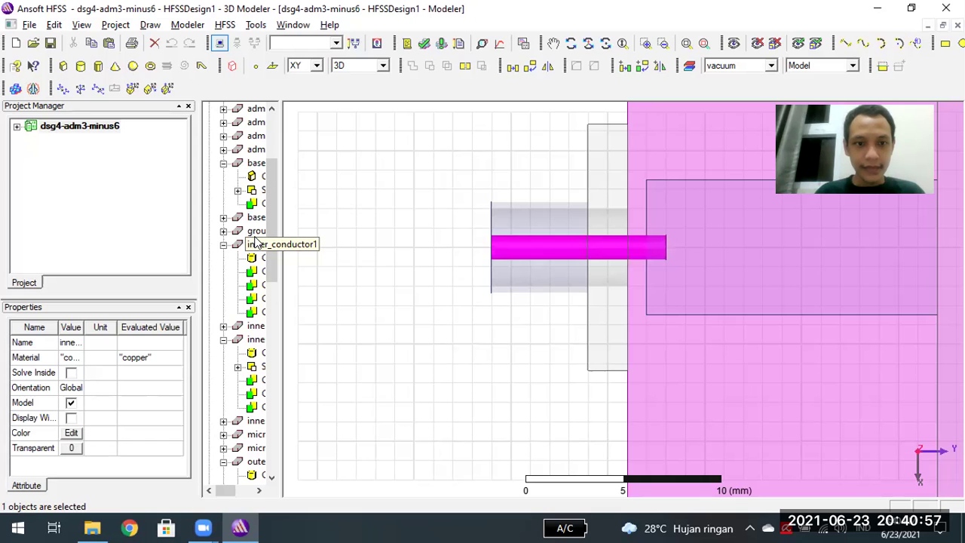
{"action": "key", "text": "Down"}
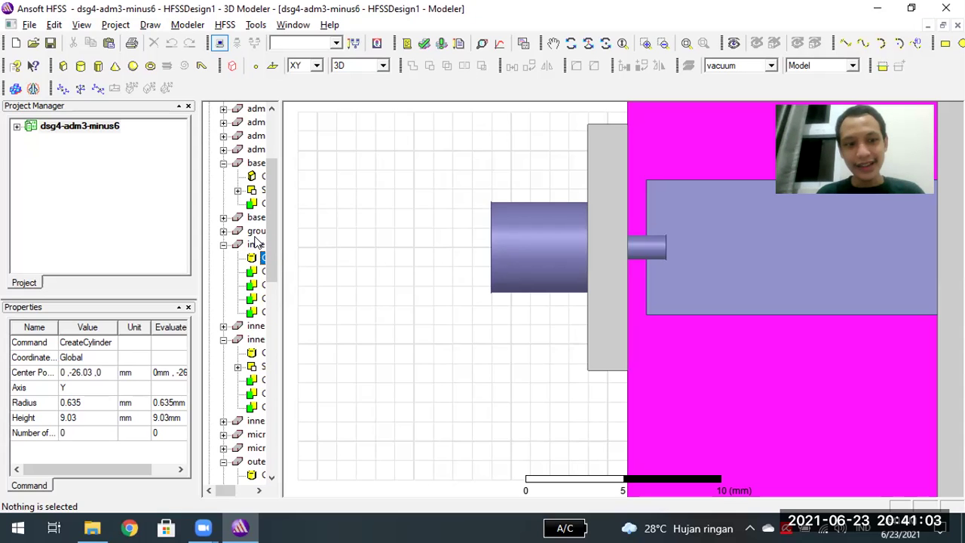
{"action": "left_click", "coordinate": [89, 372]}
{"action": "left_click", "coordinate": [73, 418]}
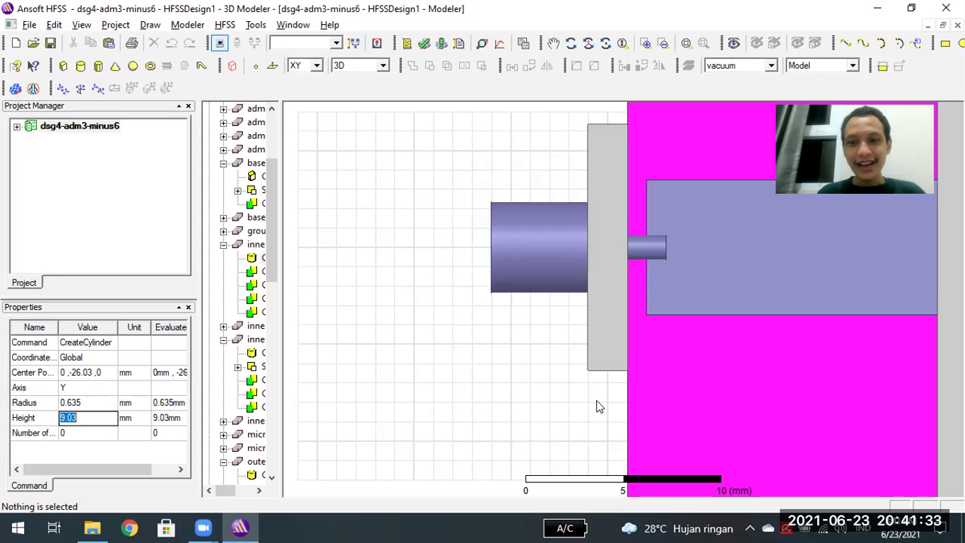
- Highlight the reference microstrip, inner conductor, outer conductor and connector base in turn to compare their extents
{"action": "left_click", "coordinate": [637, 245]}
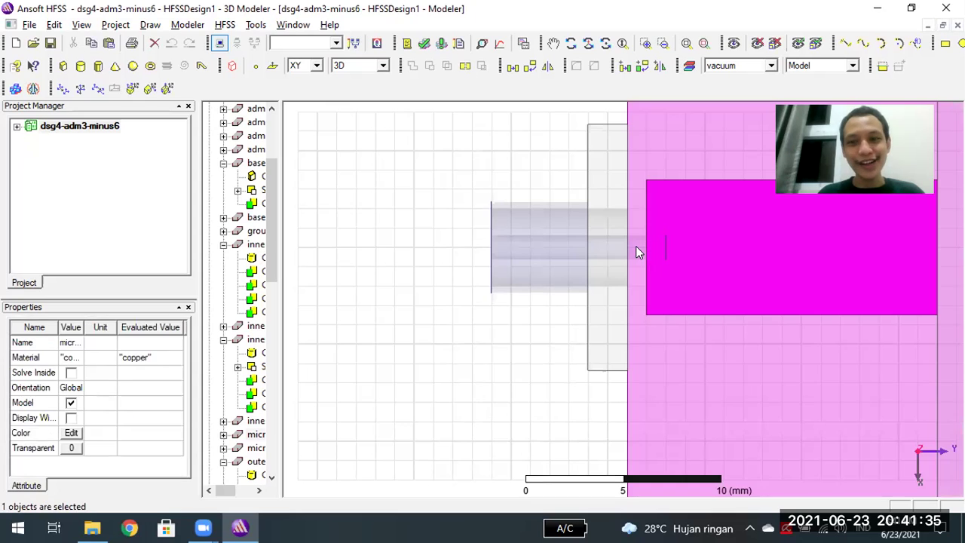
{"action": "left_click", "coordinate": [633, 250]}
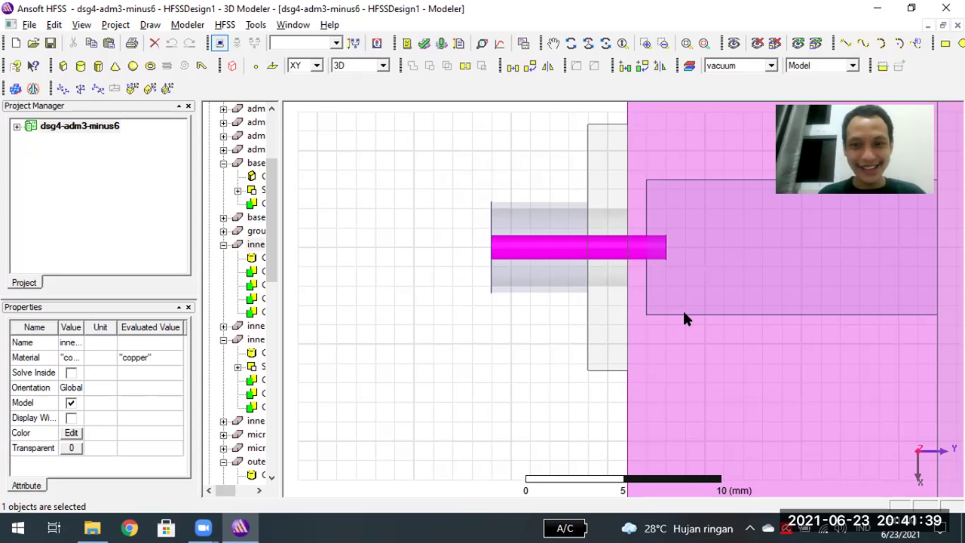
{"action": "left_click", "coordinate": [561, 213]}
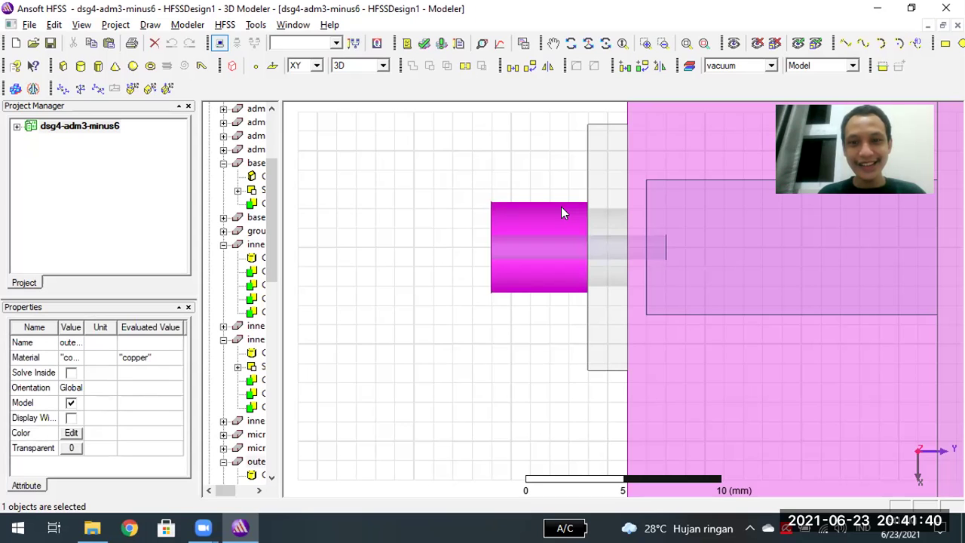
{"action": "left_click", "coordinate": [600, 219]}
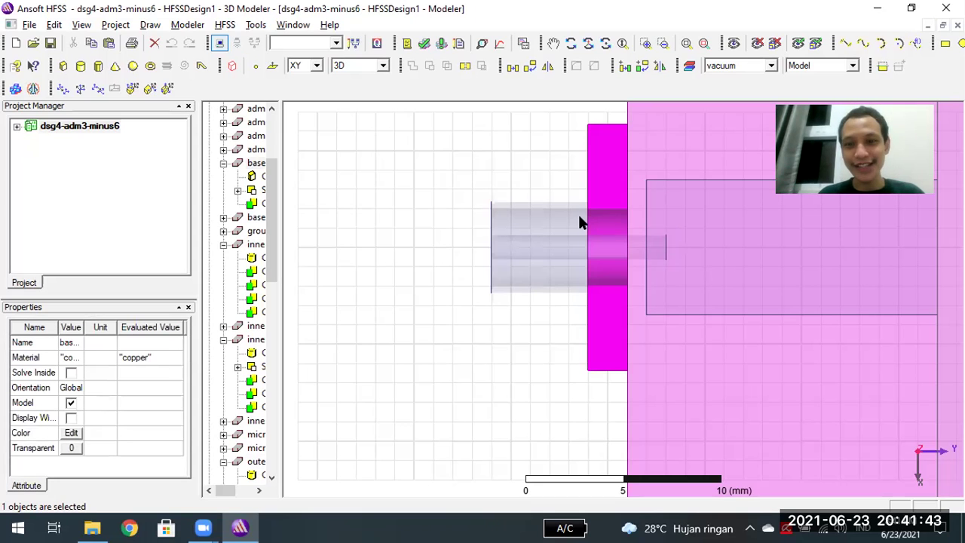
- Alternately highlight the reference outer conductor and connector base to compare where they meet, and highlight the inner conductor running through them
{"action": "left_click", "coordinate": [569, 212]}
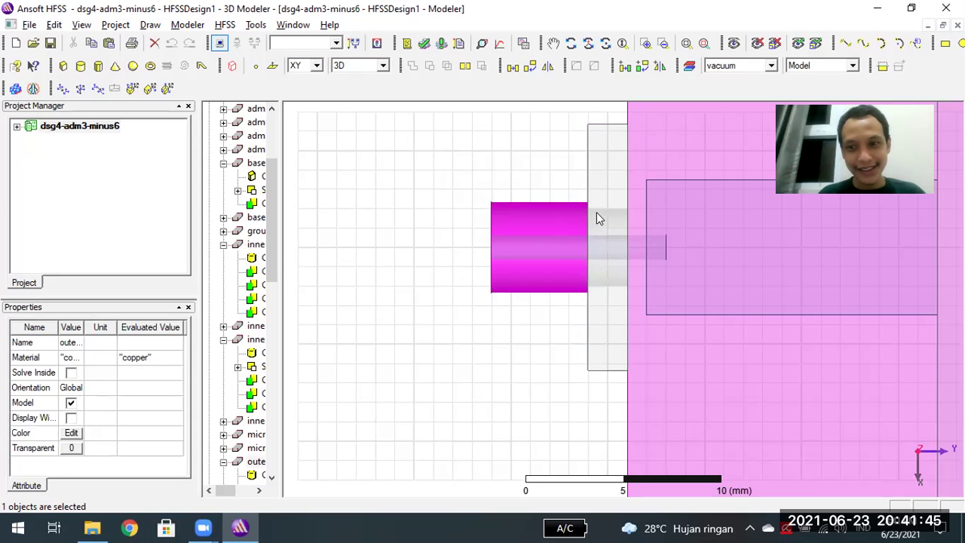
{"action": "left_click", "coordinate": [596, 212]}
{"action": "left_click", "coordinate": [568, 202]}
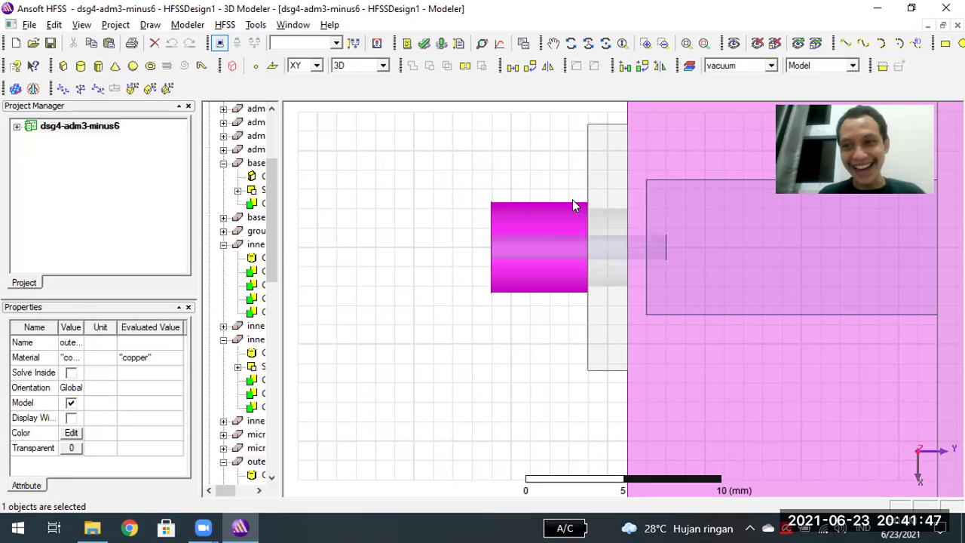
{"action": "left_click", "coordinate": [596, 205]}
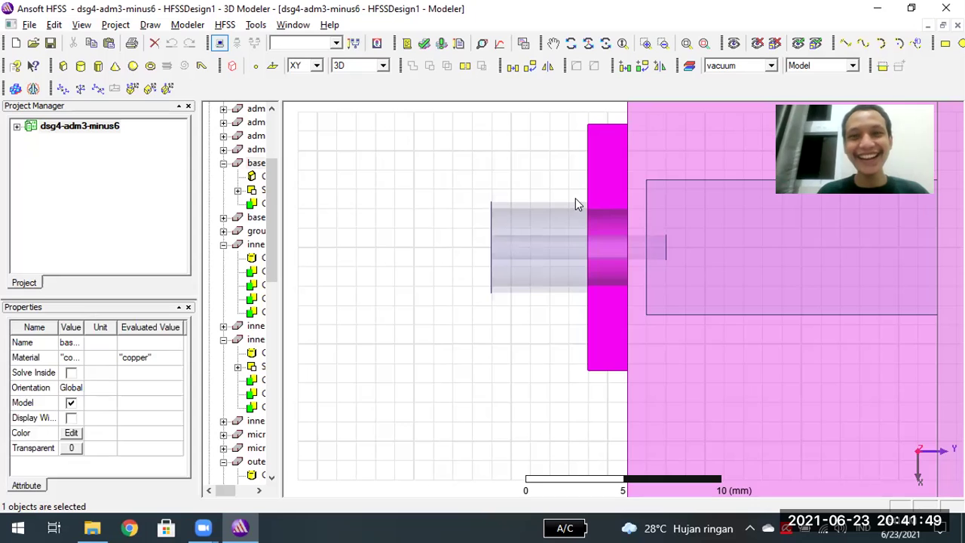
{"action": "left_click", "coordinate": [575, 199]}
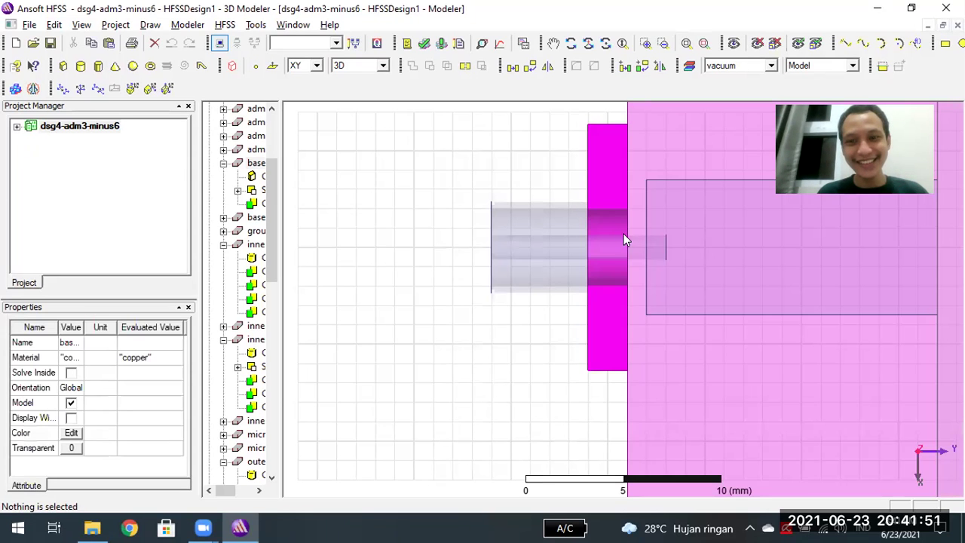
{"action": "left_click", "coordinate": [631, 243]}
{"action": "key", "text": "b"}
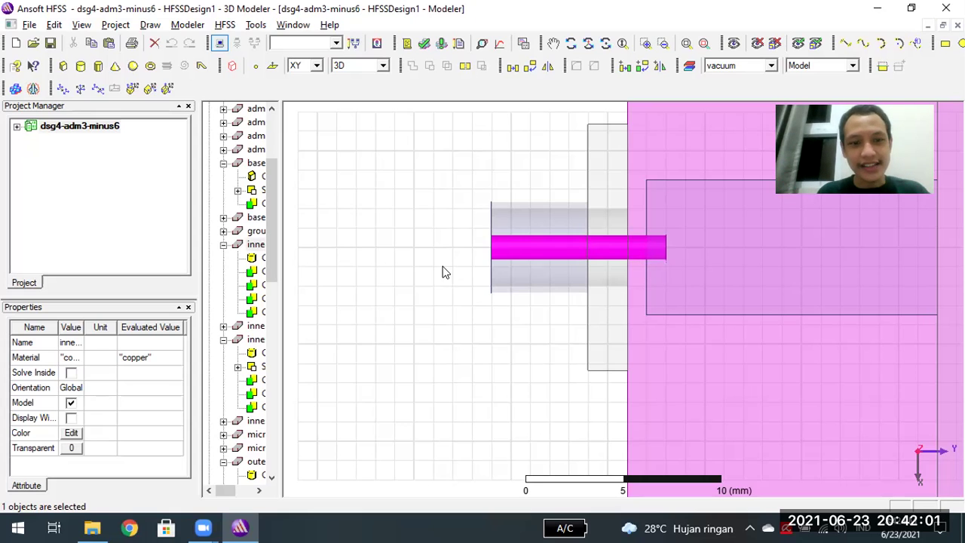
- Examine the centre position, radius and height of inner_conductor2's cylinder in the reference design
{"action": "left_click", "coordinate": [251, 332]}
{"action": "key", "text": "Right"}
{"action": "key", "text": "Right"}
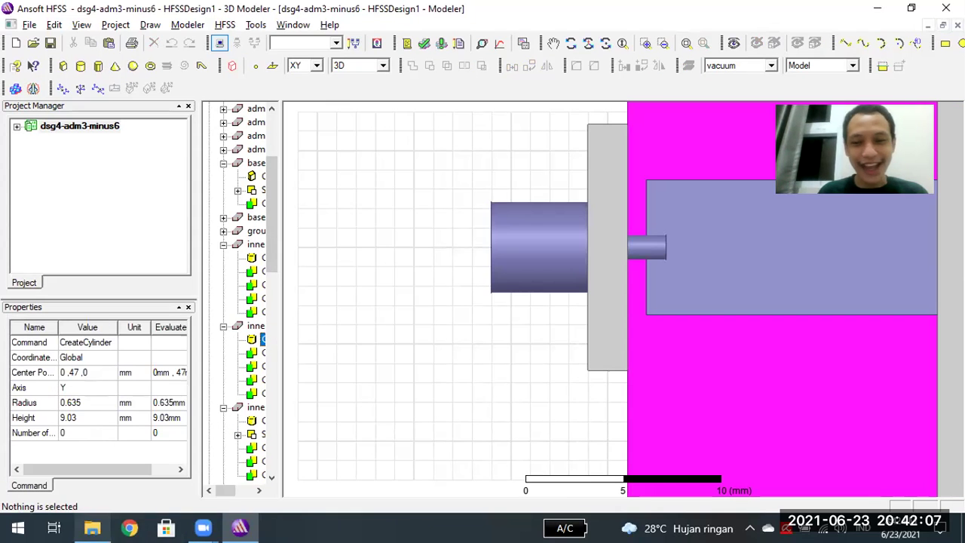
{"action": "mouse_move", "coordinate": [92, 528]}
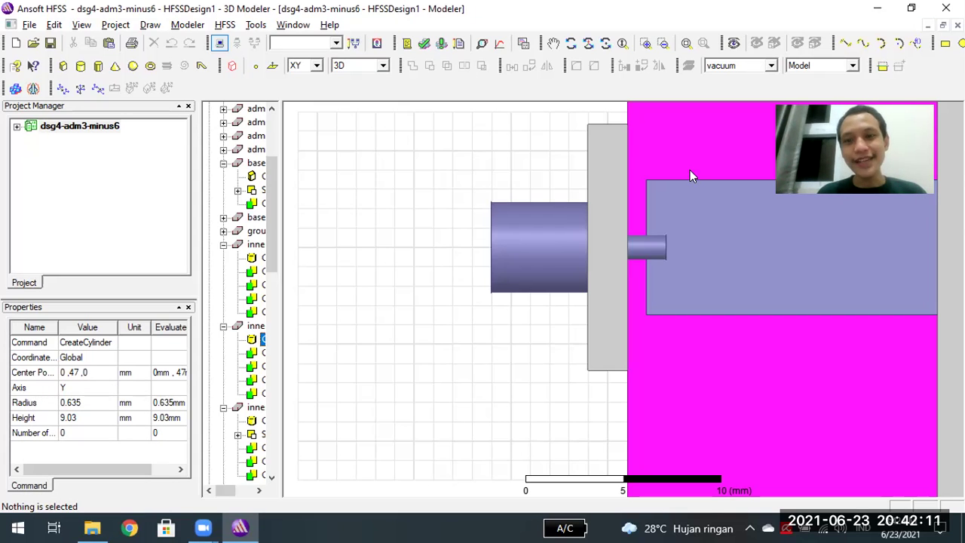
- Highlight inner_conductor1 in the reference design and inspect its cylinder's centre position, radius and height
{"action": "left_click", "coordinate": [637, 249]}
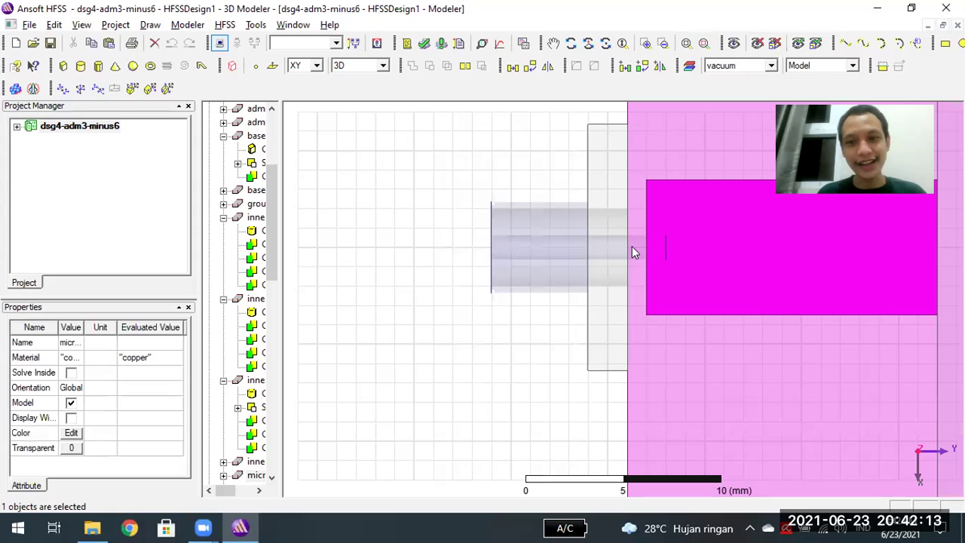
{"action": "key", "text": "b"}
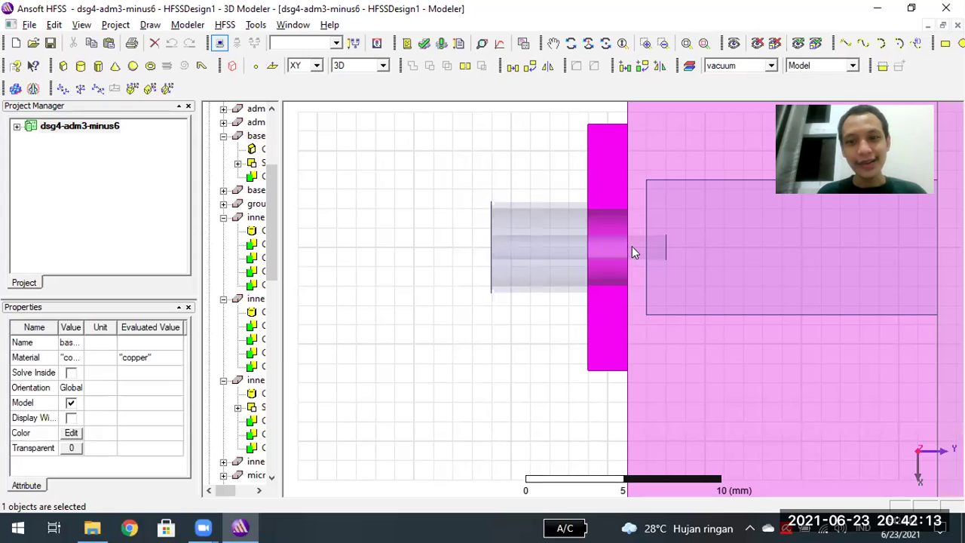
{"action": "left_click", "coordinate": [255, 299]}
{"action": "left_click", "coordinate": [250, 217]}
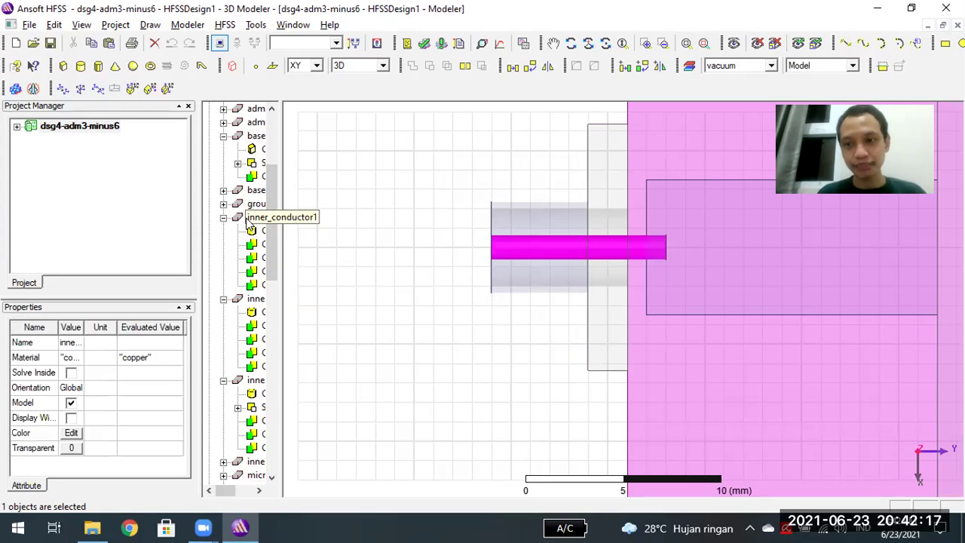
{"action": "left_click", "coordinate": [223, 299]}
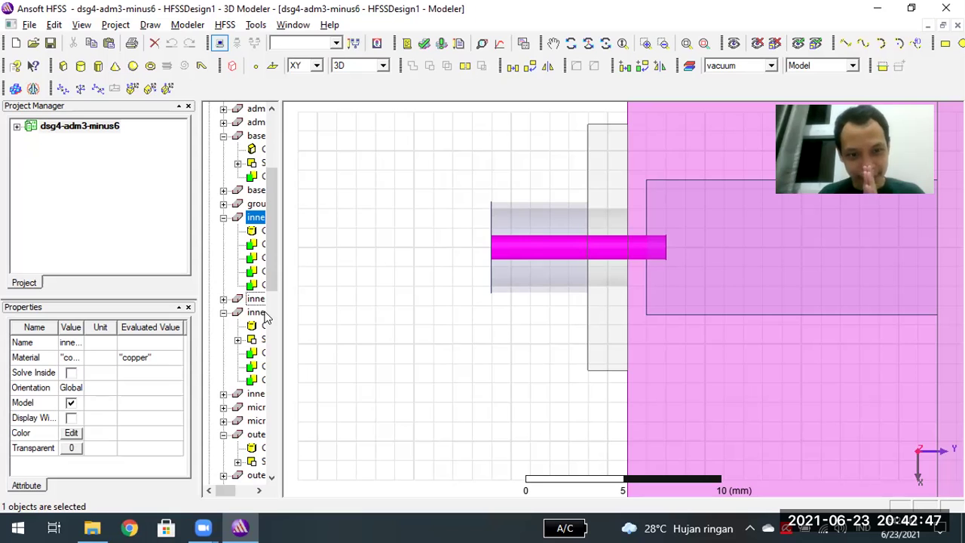
{"action": "left_click", "coordinate": [260, 231]}
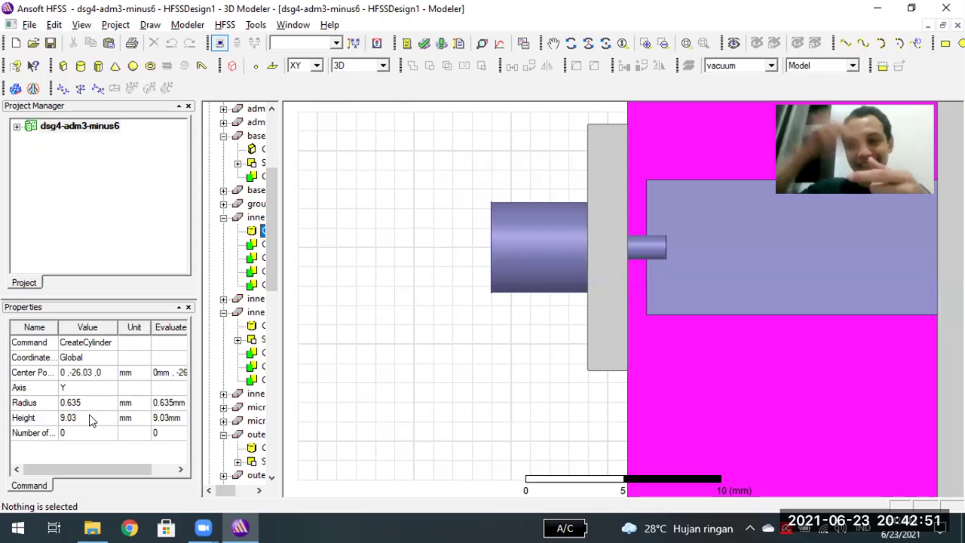
{"action": "left_click", "coordinate": [90, 416]}
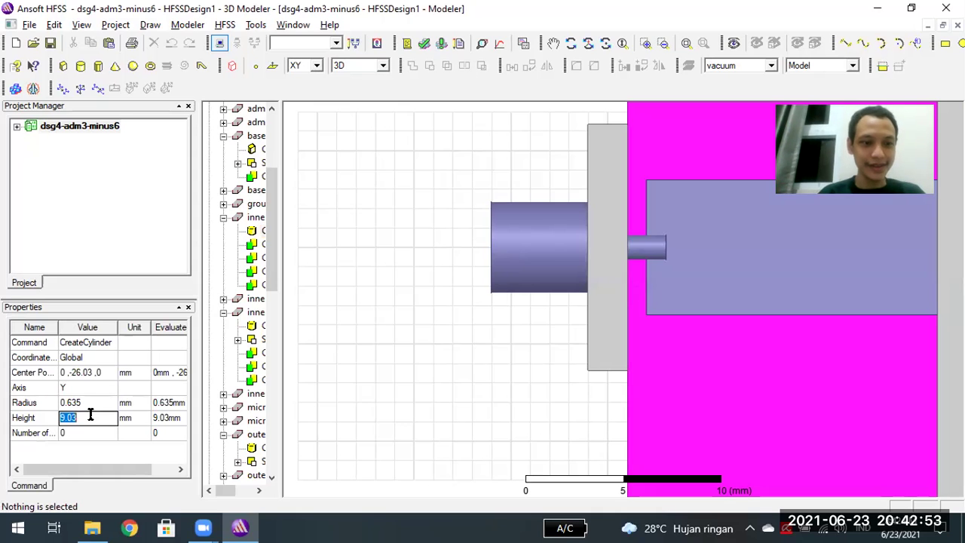
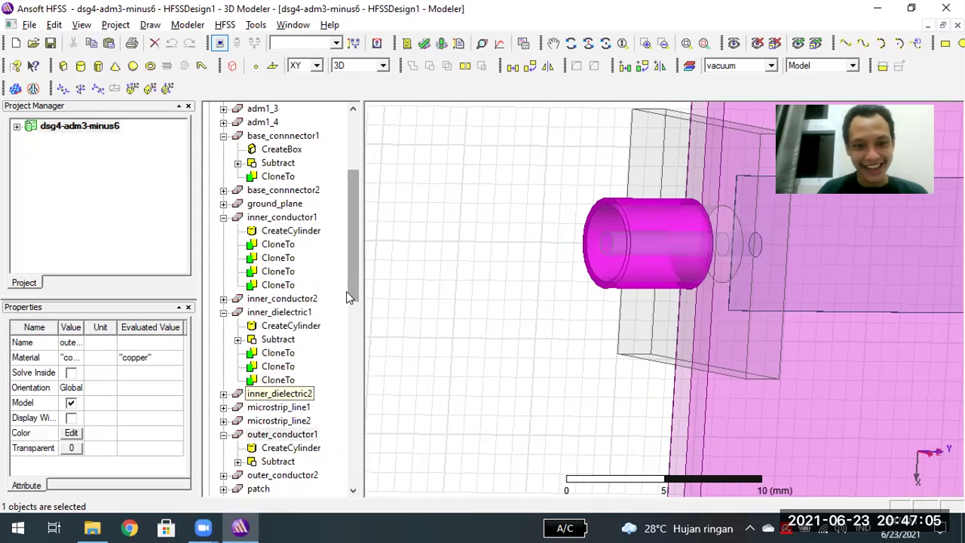
- In the reference design, review the Subtract setup with outer_conductor1 as blank part and inner_dielectric1 as tool part without applying it
{"action": "left_click", "coordinate": [280, 435]}
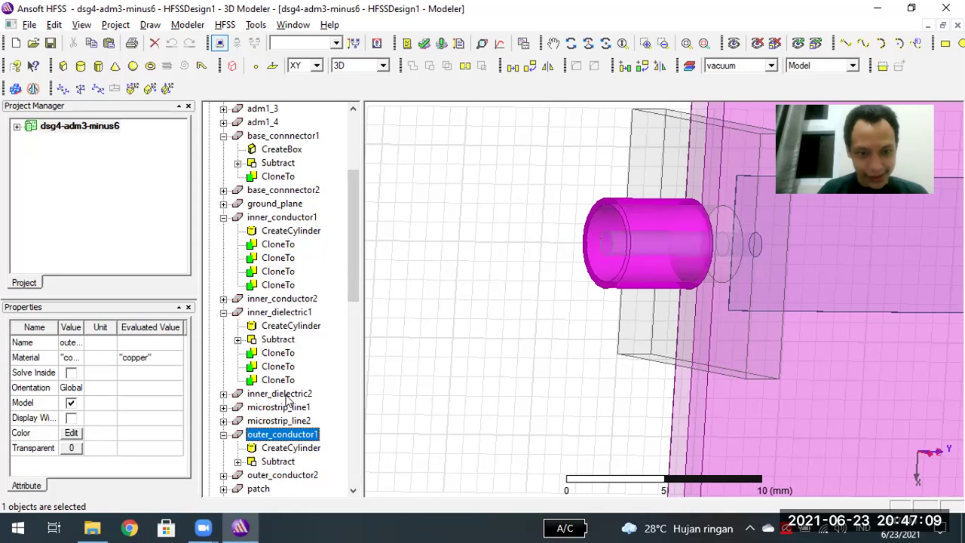
{"action": "left_click", "coordinate": [298, 312]}
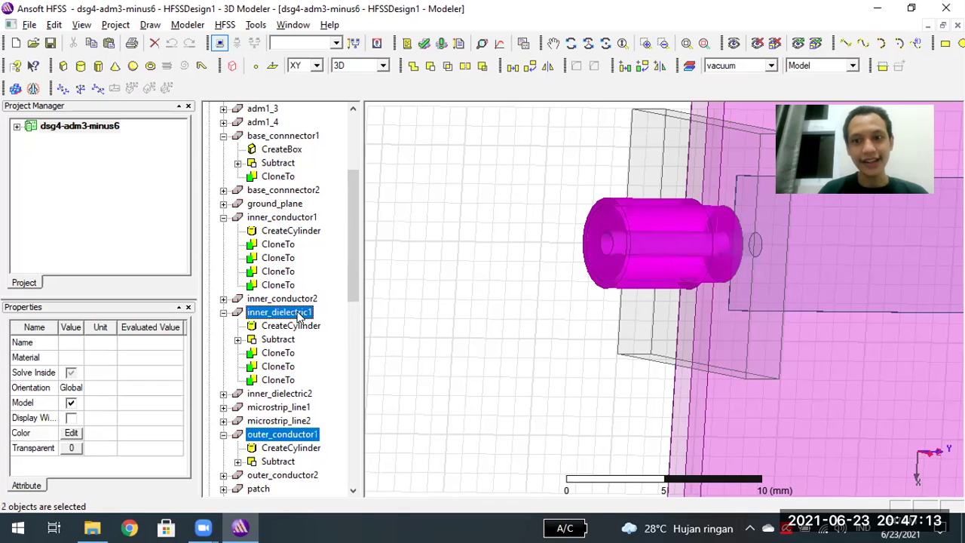
{"action": "left_click", "coordinate": [429, 66]}
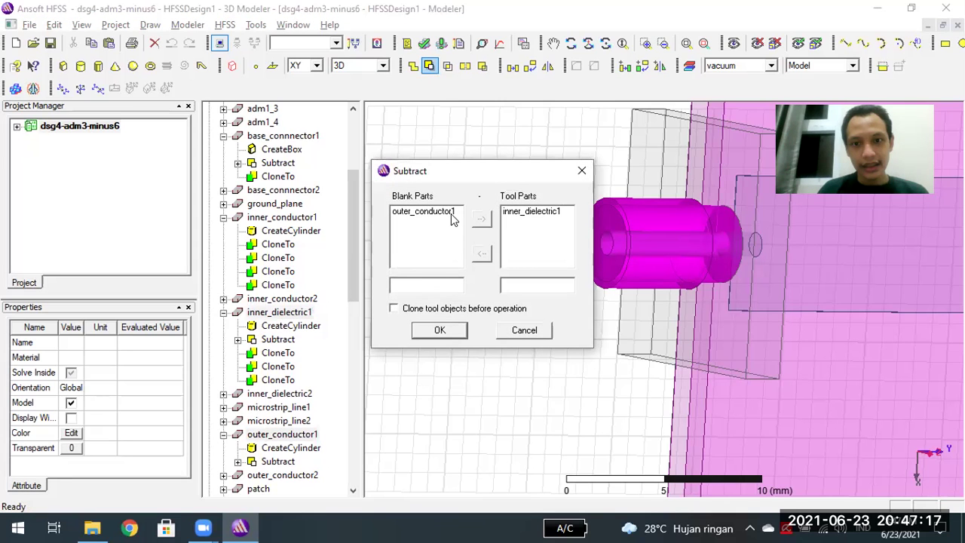
{"action": "left_click", "coordinate": [508, 213]}
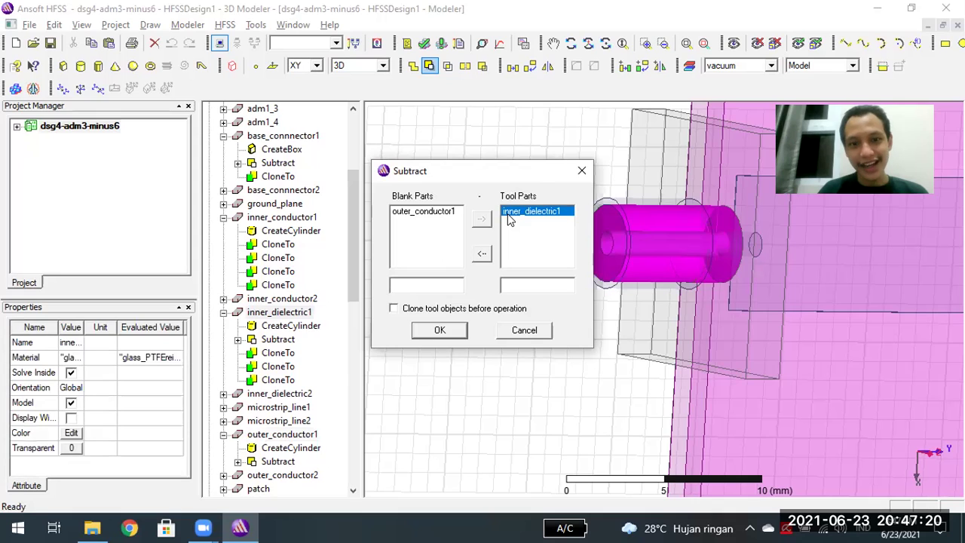
{"action": "left_click", "coordinate": [447, 213]}
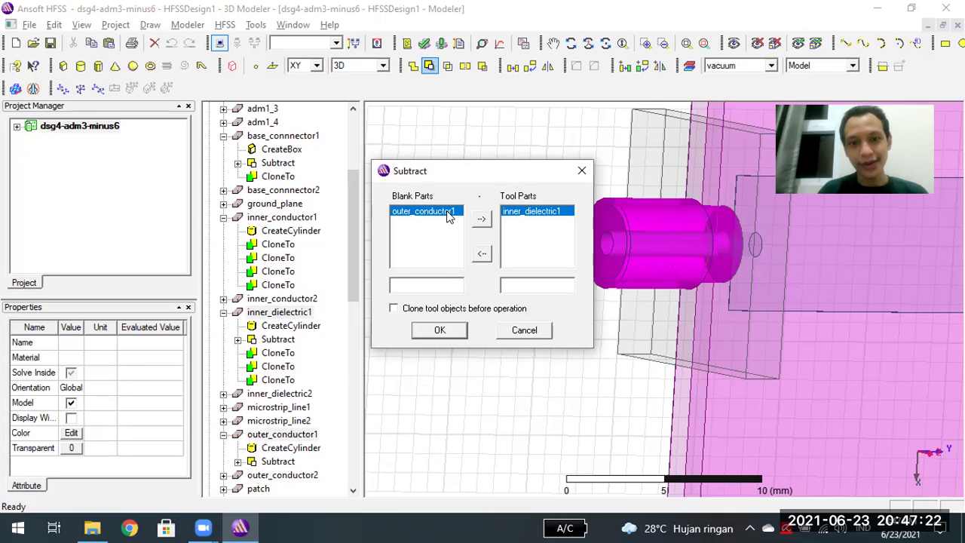
{"action": "left_click", "coordinate": [445, 312]}
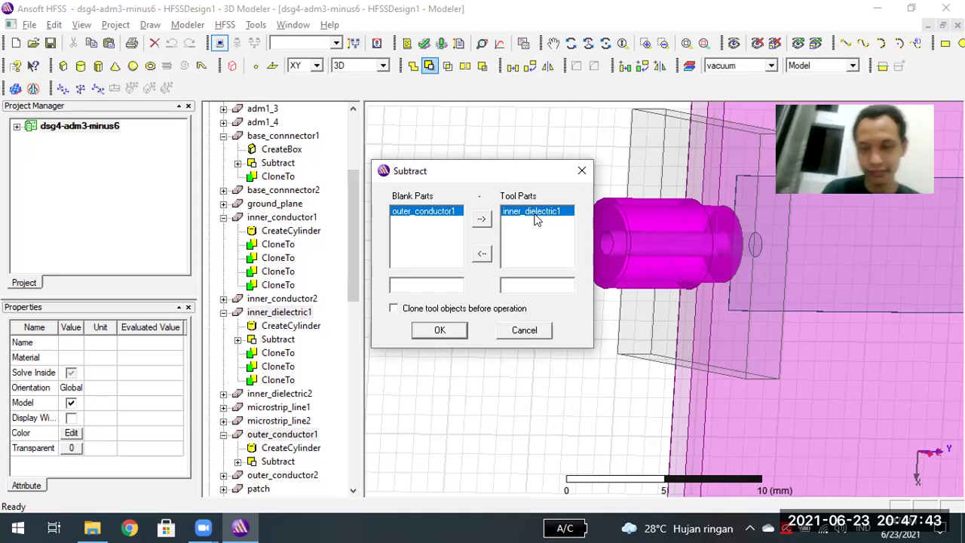
{"action": "left_click", "coordinate": [532, 323]}
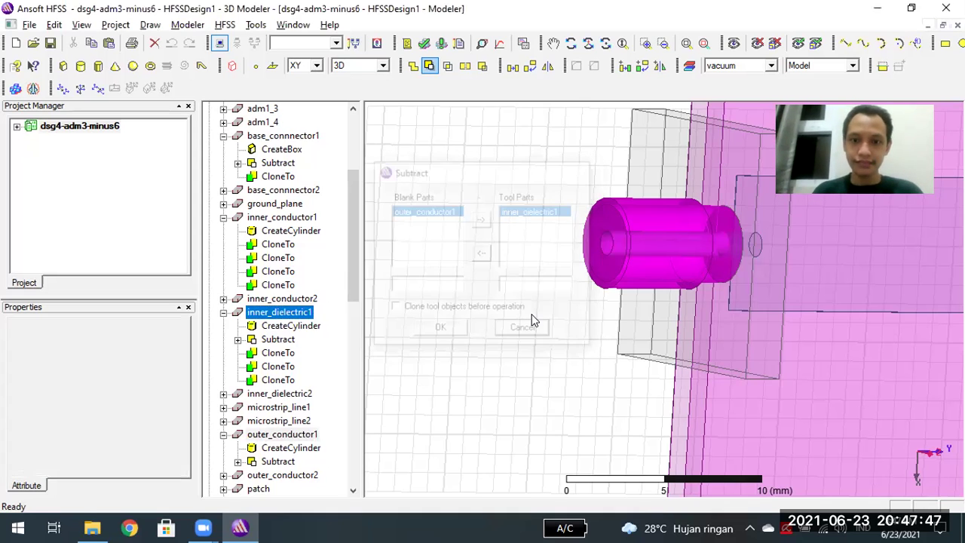
{"action": "left_click", "coordinate": [429, 67]}
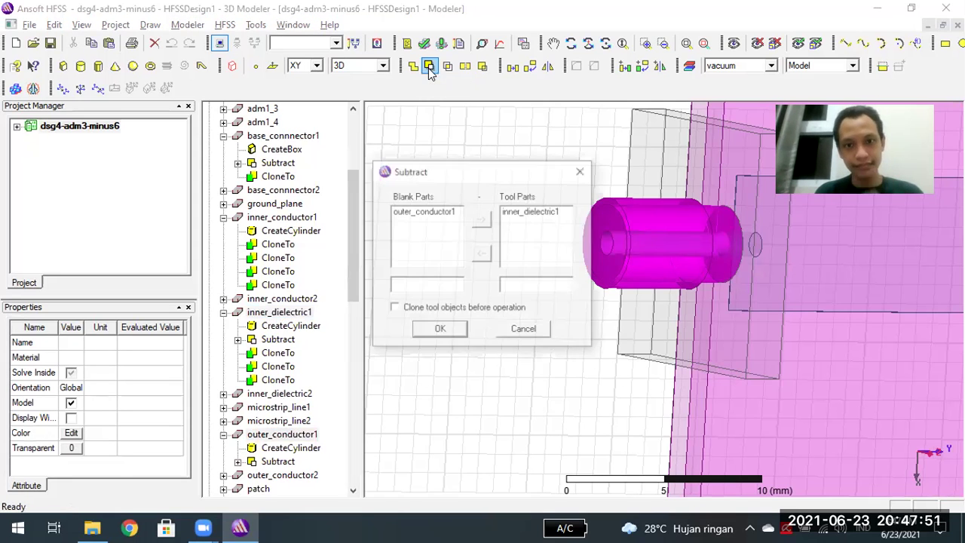
{"action": "left_click", "coordinate": [515, 216]}
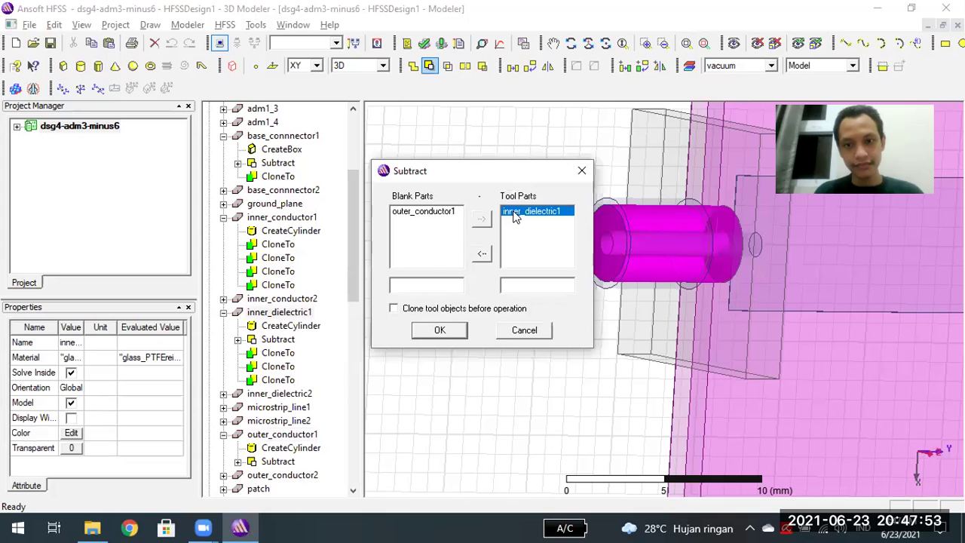
{"action": "left_click", "coordinate": [444, 213]}
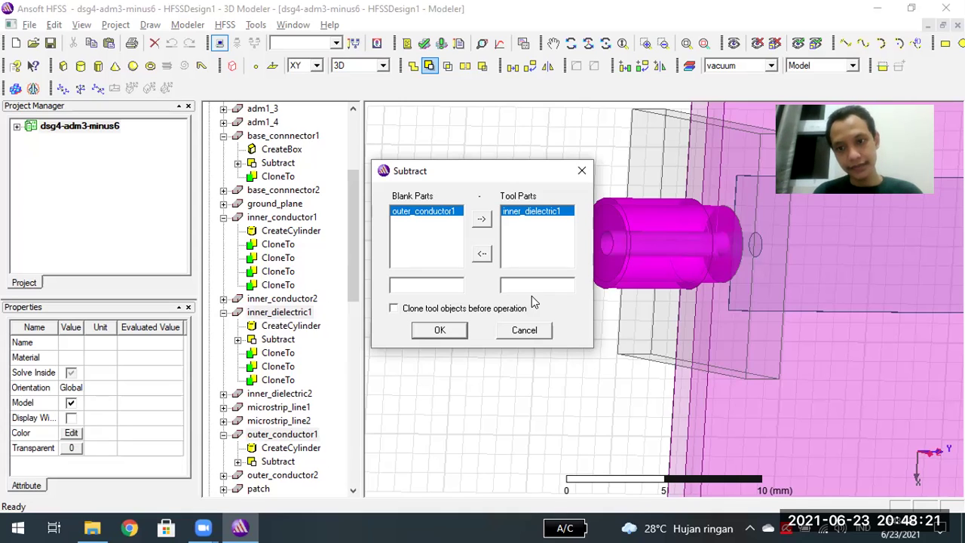
{"action": "key", "text": "Return"}
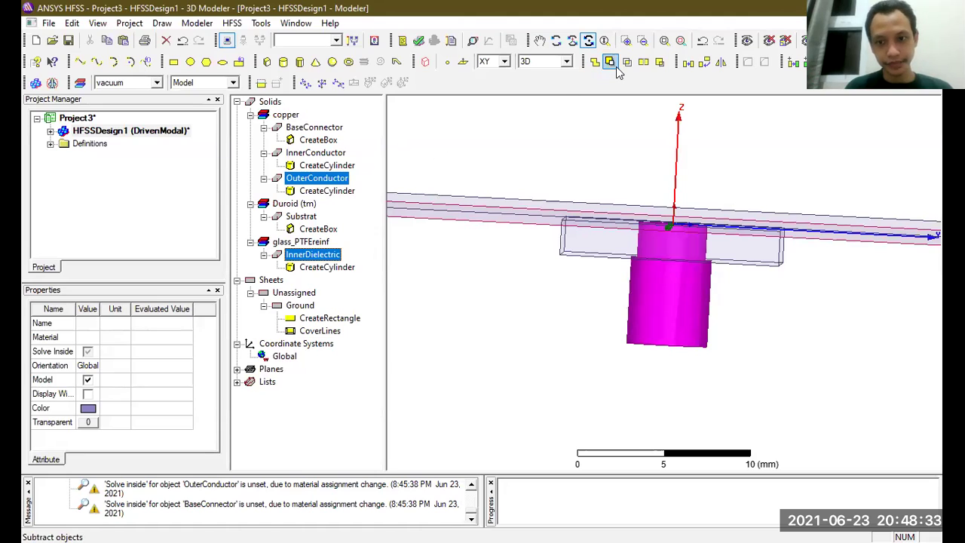
- In Project3, try subtracting with InnerDielectric as blank part and OuterConductor as tool part
{"action": "left_click", "coordinate": [616, 67]}
{"action": "left_click", "coordinate": [434, 233]}
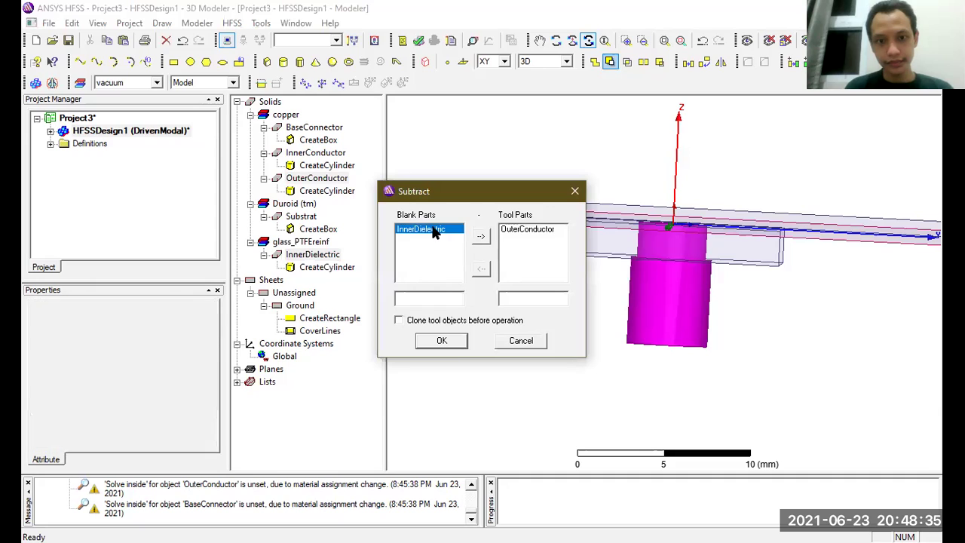
{"action": "left_click", "coordinate": [456, 341]}
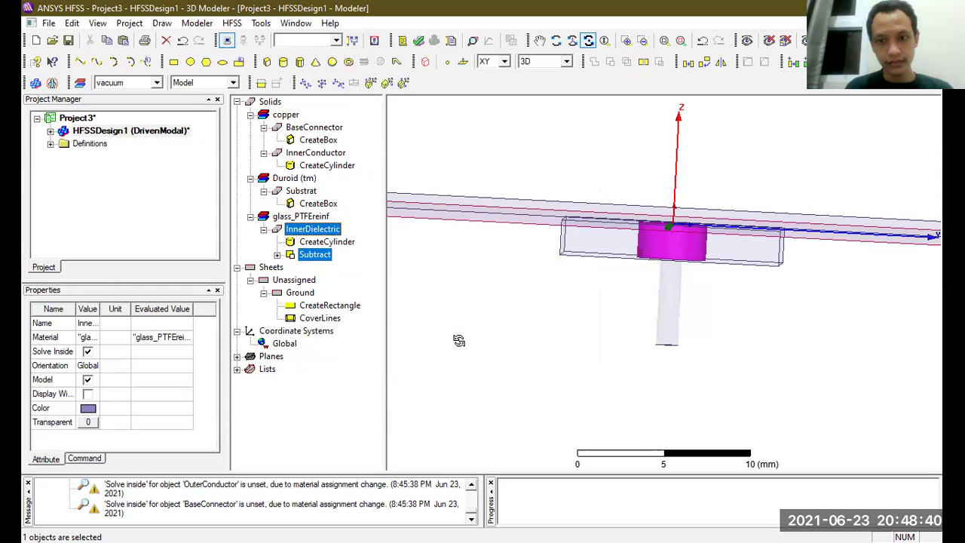
- Inspect the OuterConductor nested under InnerDielectric's Subtract operation and undo that subtraction
{"action": "left_click", "coordinate": [278, 255]}
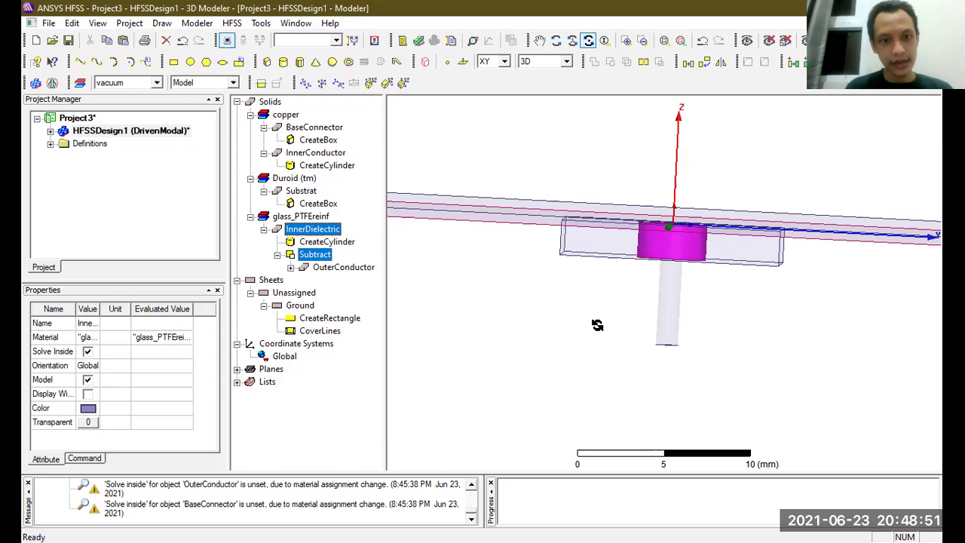
{"action": "left_click", "coordinate": [326, 268]}
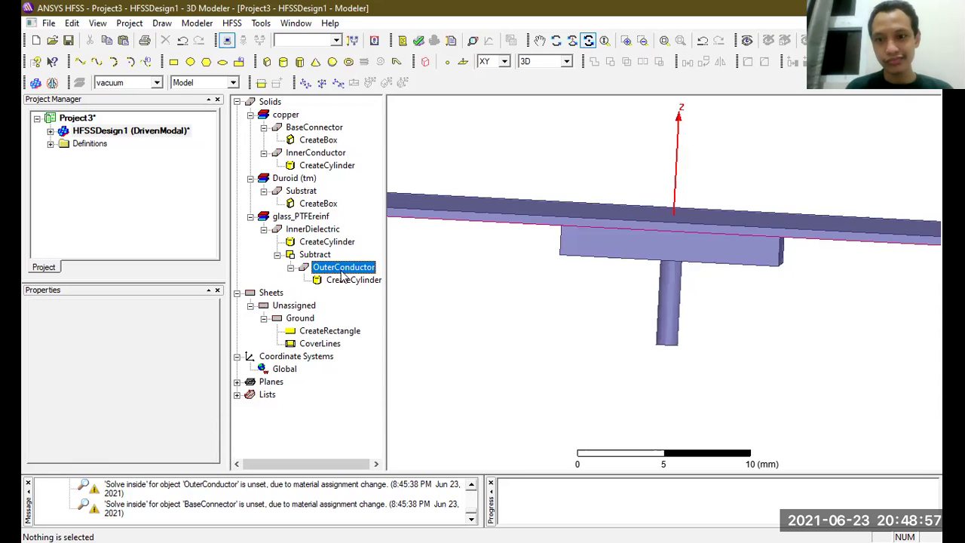
{"action": "left_click", "coordinate": [182, 40]}
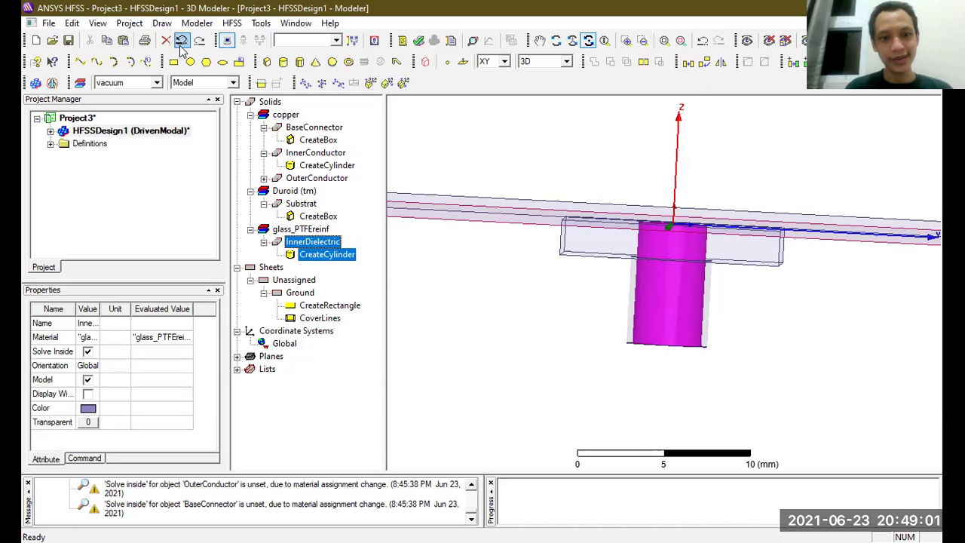
- Select InnerDielectric first and OuterConductor second, and subtract OuterConductor from InnerDielectric without cloning the tool object
{"action": "left_click", "coordinate": [263, 178]}
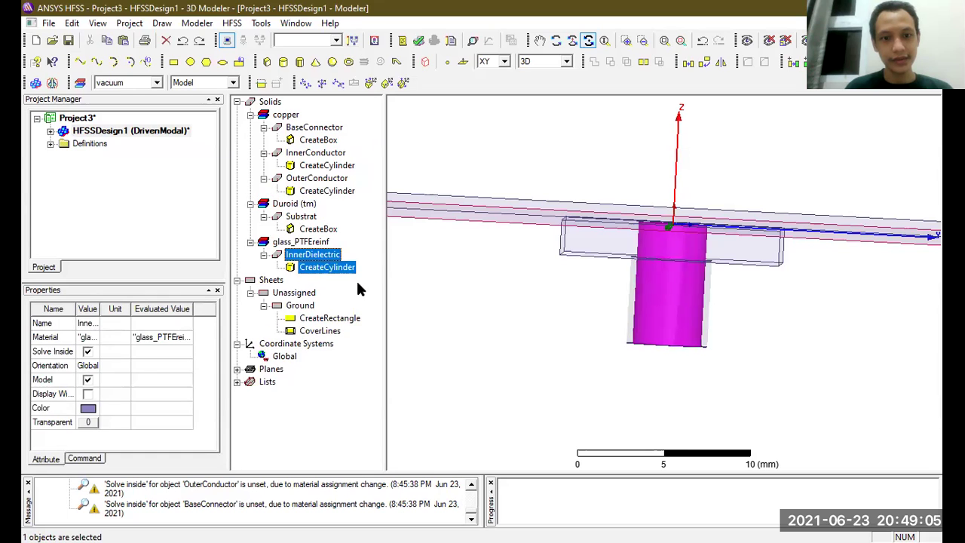
{"action": "left_click", "coordinate": [359, 288]}
{"action": "left_click", "coordinate": [301, 256]}
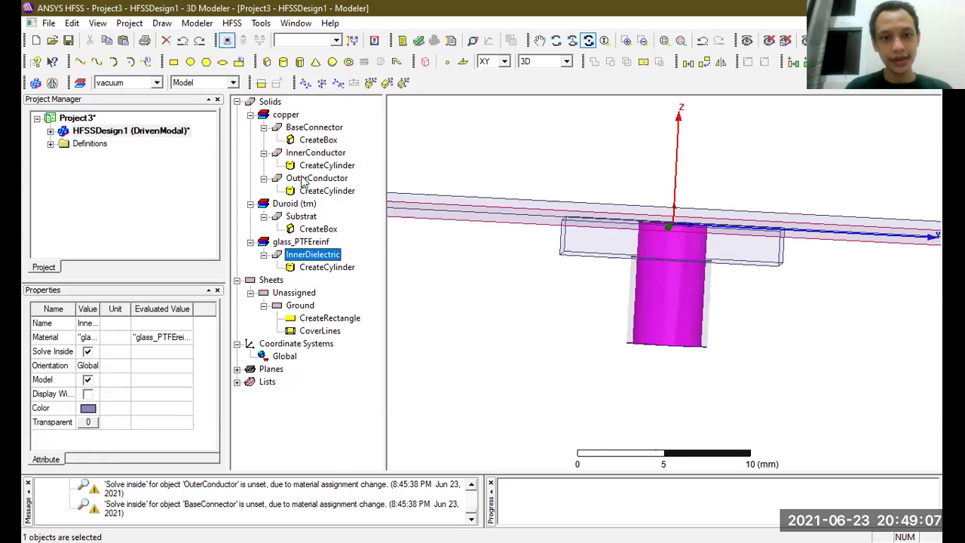
{"action": "left_click", "coordinate": [303, 180], "text": "ctrl"}
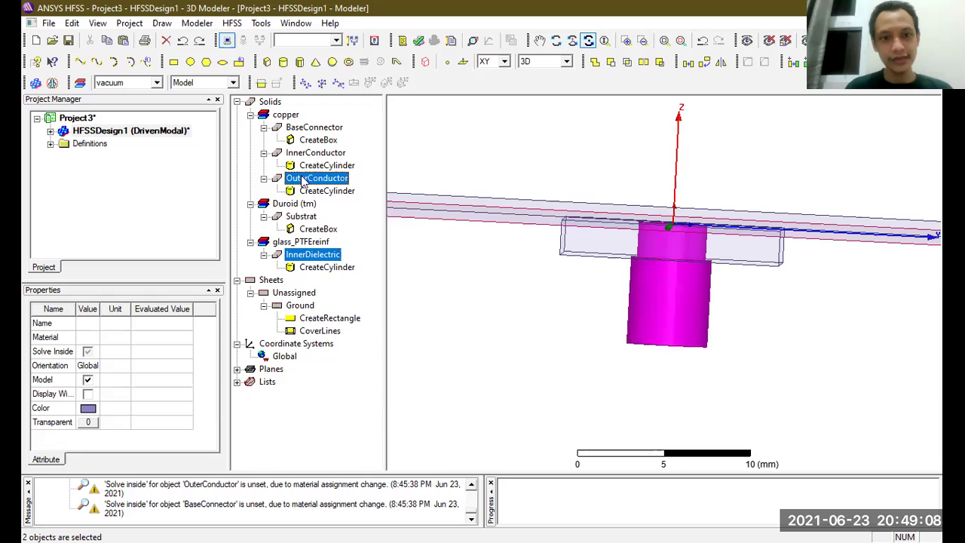
{"action": "left_click", "coordinate": [612, 63]}
{"action": "left_click", "coordinate": [536, 229]}
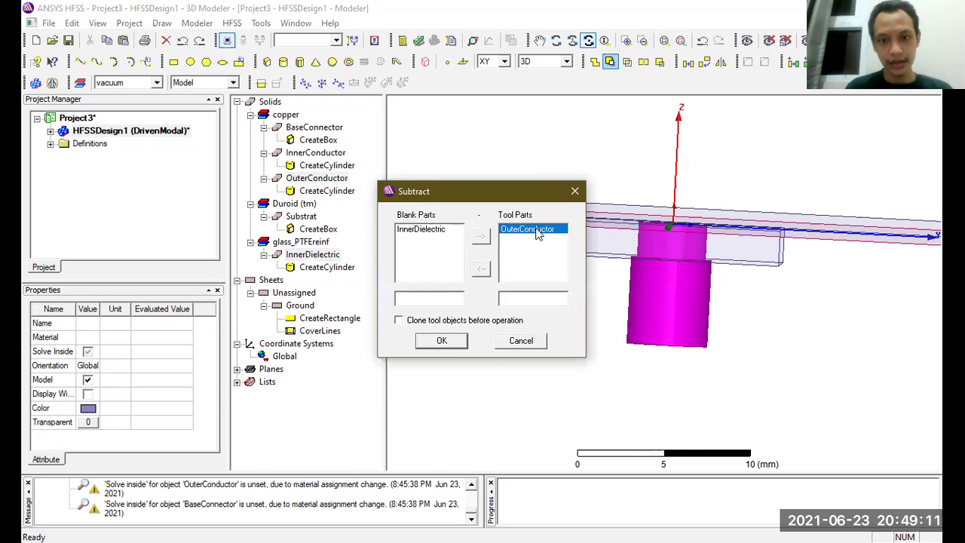
{"action": "left_click", "coordinate": [441, 342]}
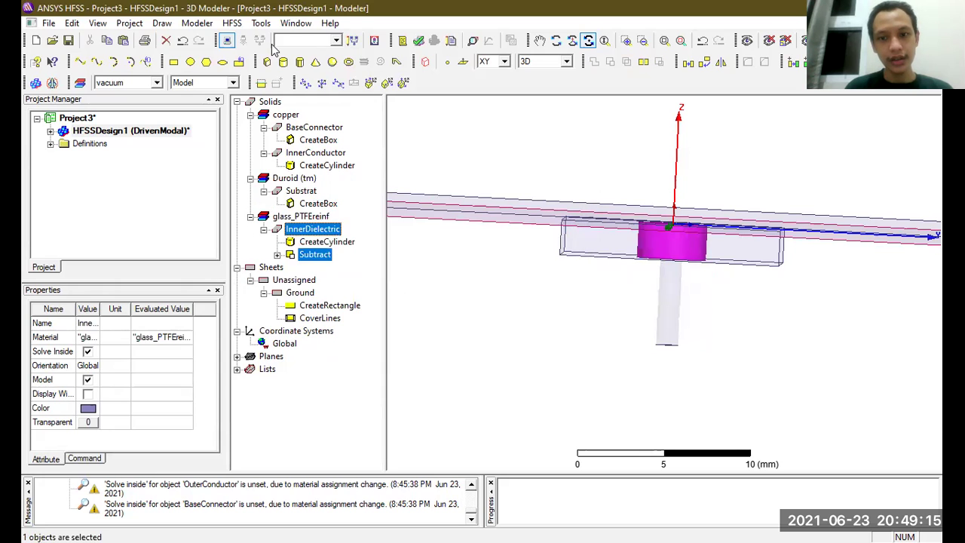
- Undo the last subtraction between InnerDielectric and OuterConductor
{"action": "left_click", "coordinate": [182, 40]}
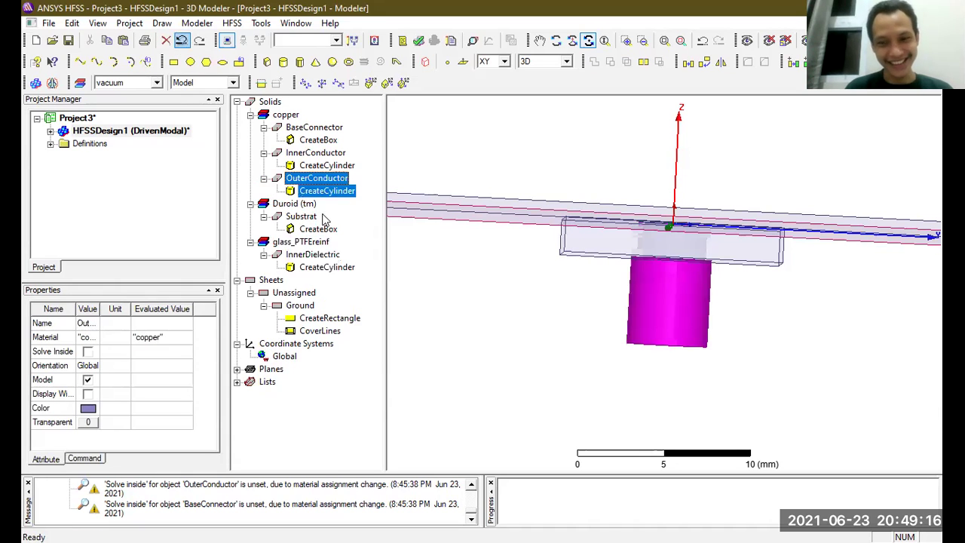
- Subtract InnerDielectric from OuterConductor, with OuterConductor as blank part, InnerDielectric as tool part and the tool object cloned before the operation
{"action": "left_click", "coordinate": [313, 254]}
{"action": "left_click", "coordinate": [298, 181], "text": "ctrl"}
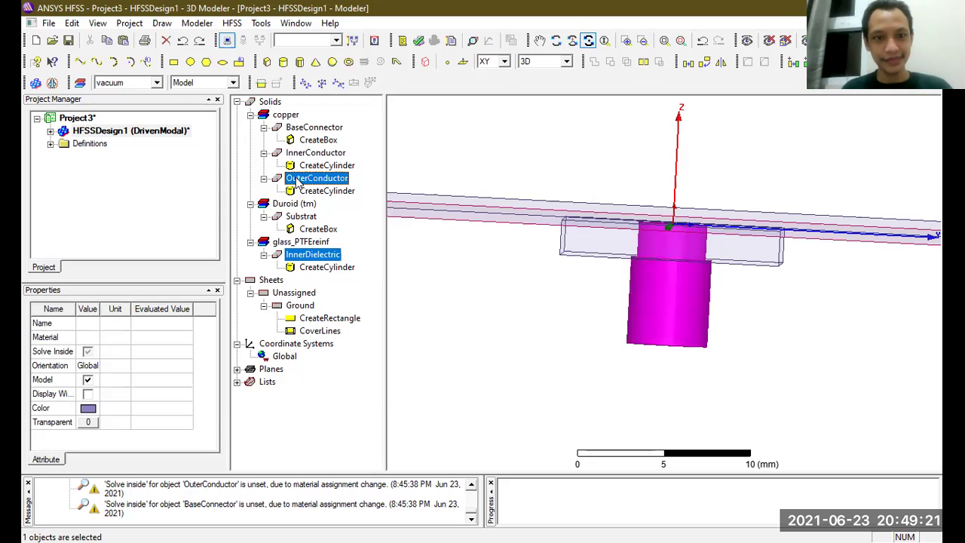
{"action": "left_click", "coordinate": [611, 63]}
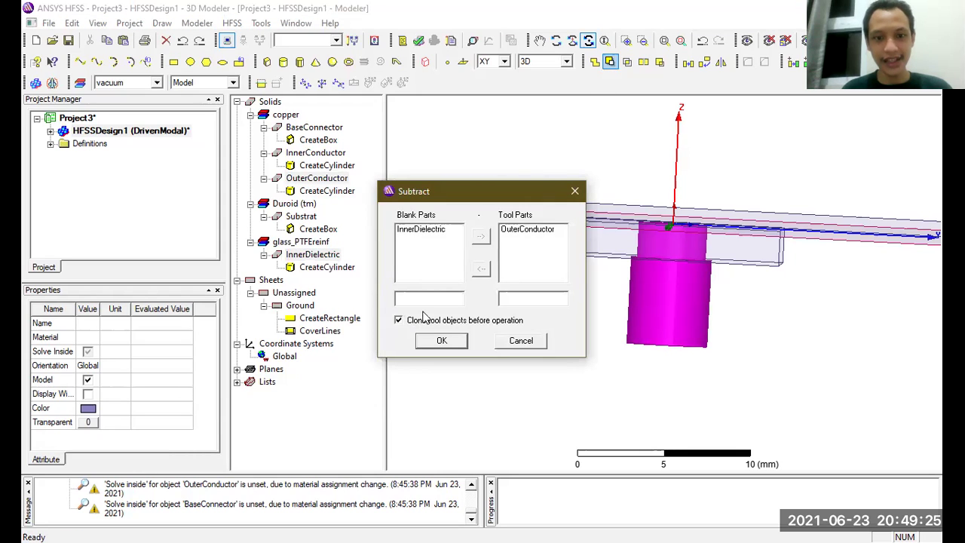
{"action": "left_click", "coordinate": [523, 230]}
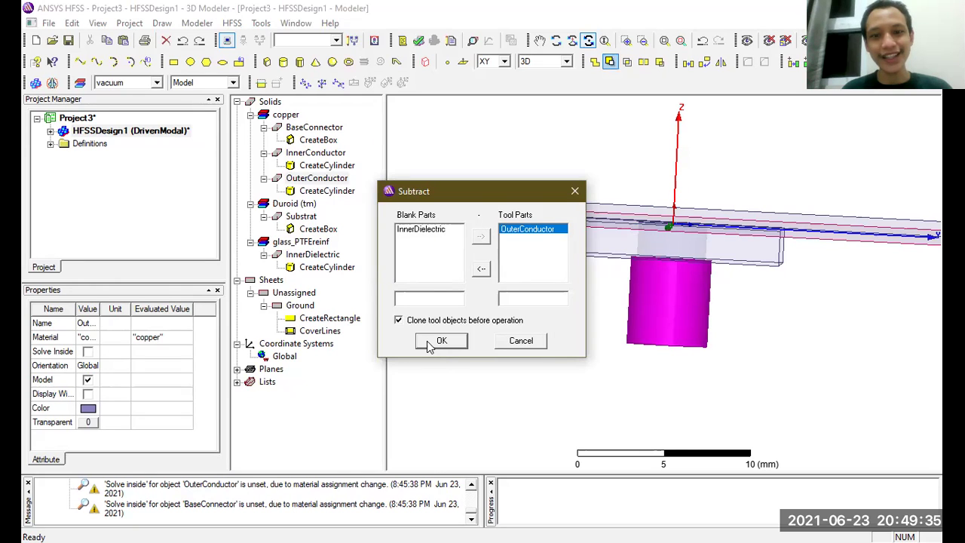
{"action": "left_click", "coordinate": [483, 273]}
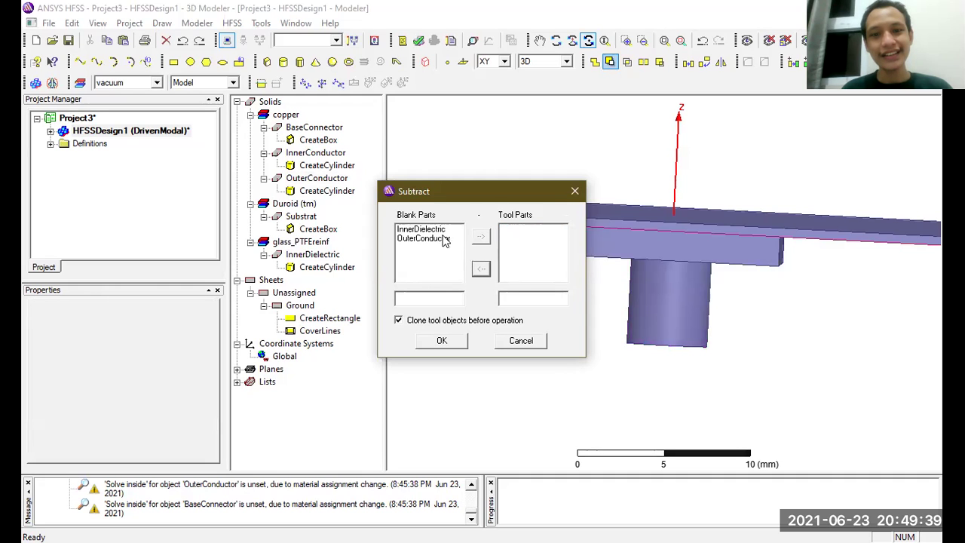
{"action": "left_click", "coordinate": [441, 229]}
{"action": "left_click", "coordinate": [482, 236]}
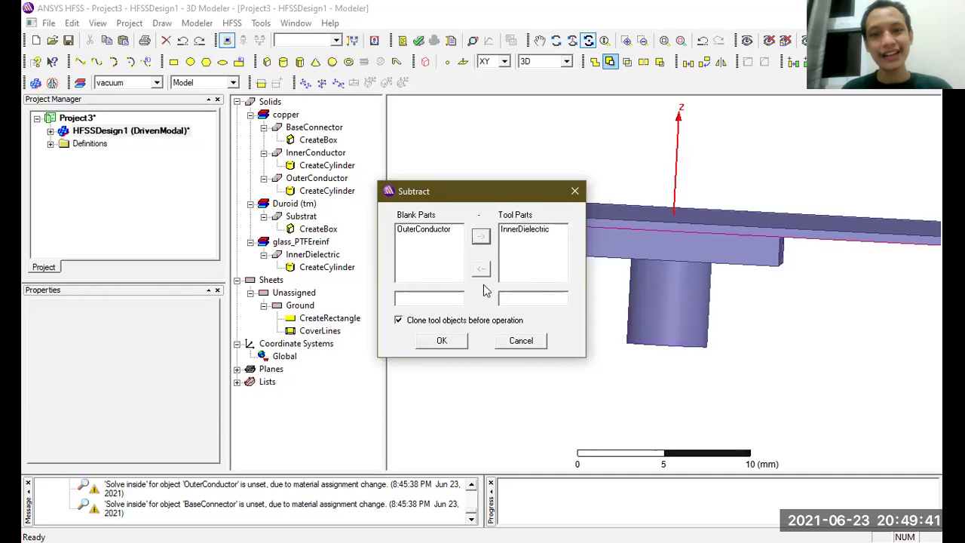
{"action": "left_click", "coordinate": [442, 341]}
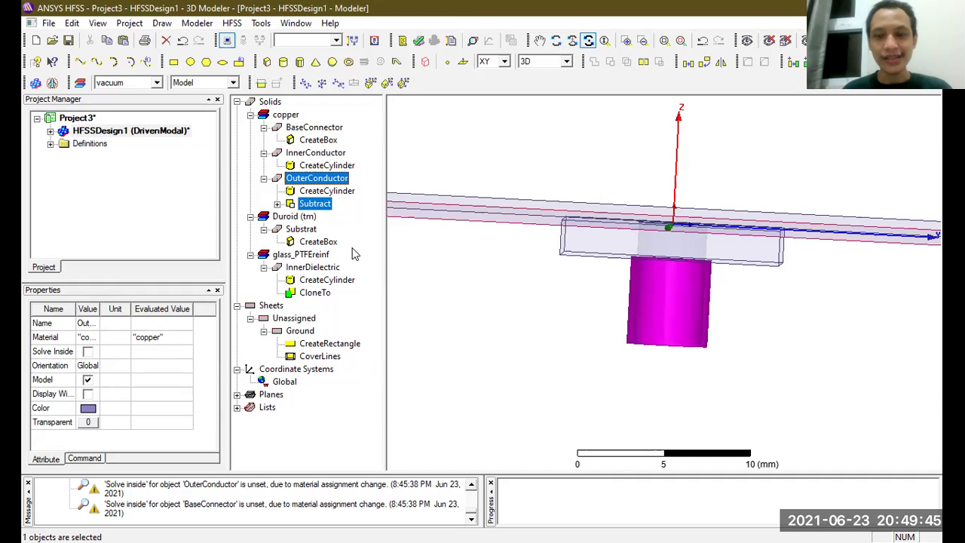
- Examine the cloned dielectric nested under OuterConductor's Subtract operation and select OuterConductor
{"action": "left_click", "coordinate": [276, 204]}
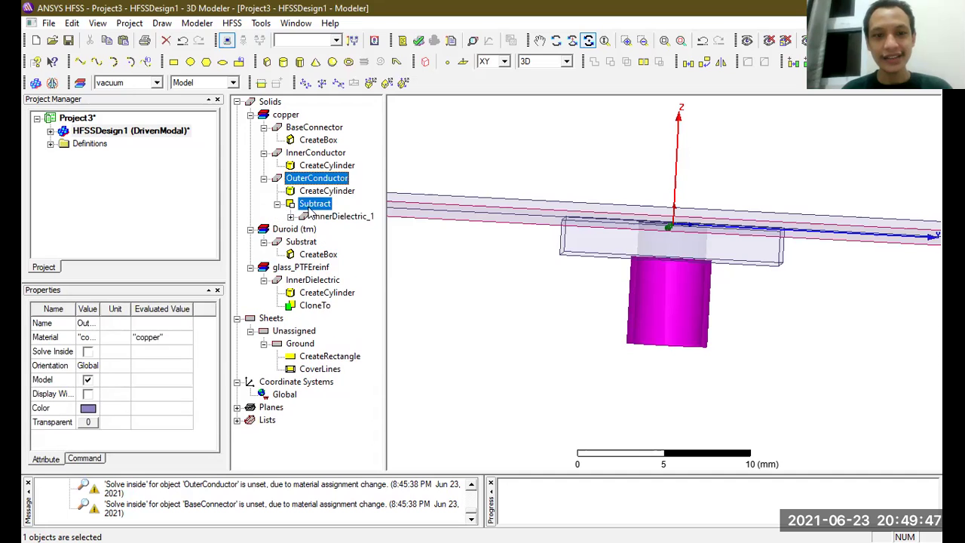
{"action": "left_click", "coordinate": [370, 246]}
{"action": "left_click", "coordinate": [313, 181]}
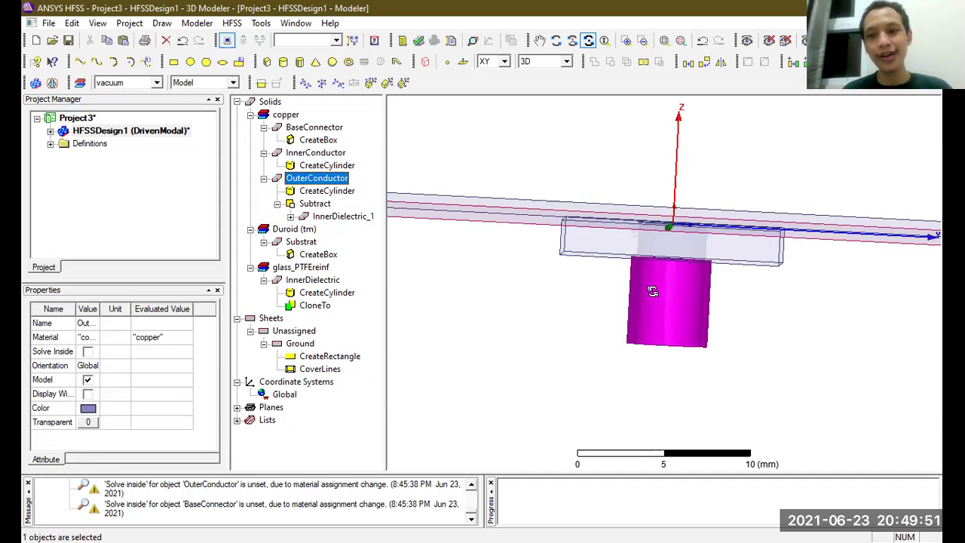
- Examine the subtracted OuterConductor from the side, at an angle and close up along the Z axis
{"action": "double_click", "coordinate": [654, 293], "text": "alt"}
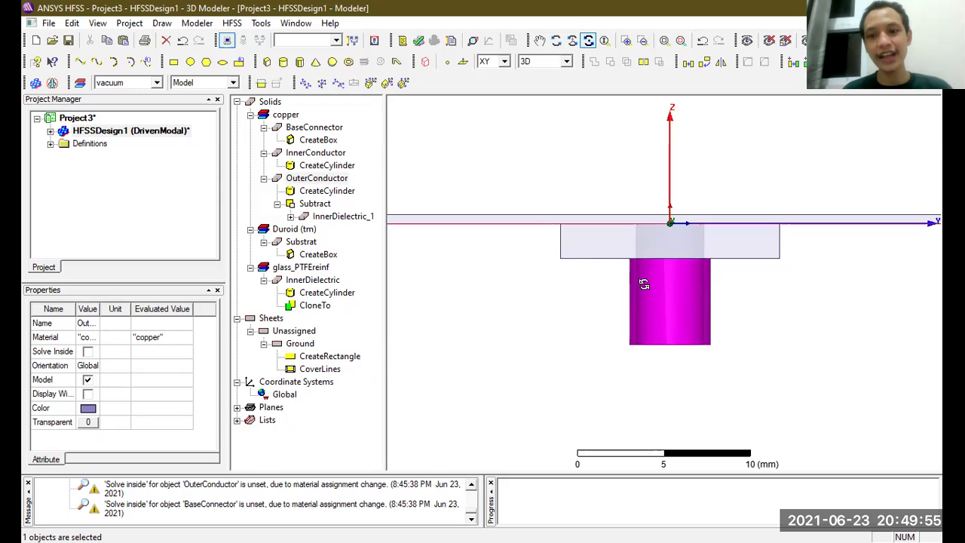
{"action": "left_click_drag", "start_coordinate": [667, 310], "coordinate": [647, 291]}
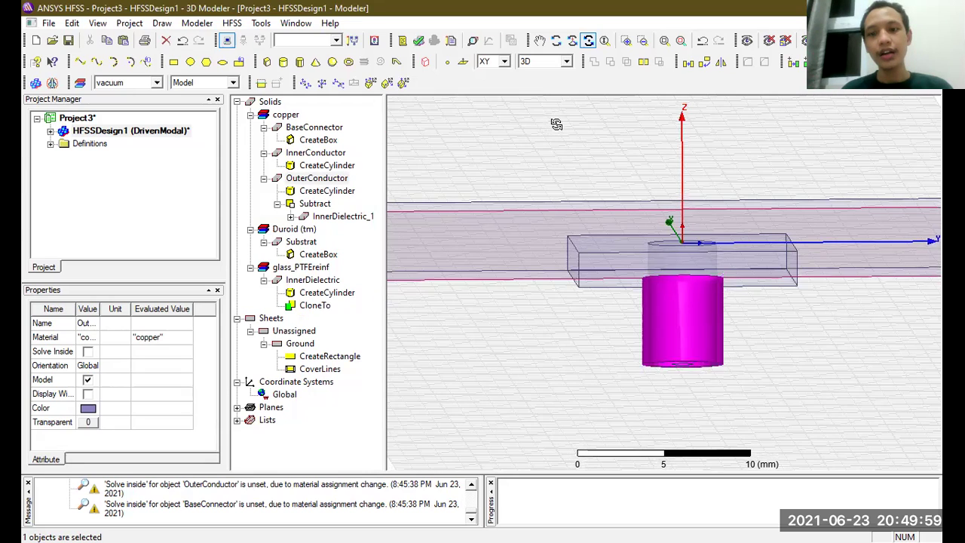
{"action": "left_click", "coordinate": [588, 40]}
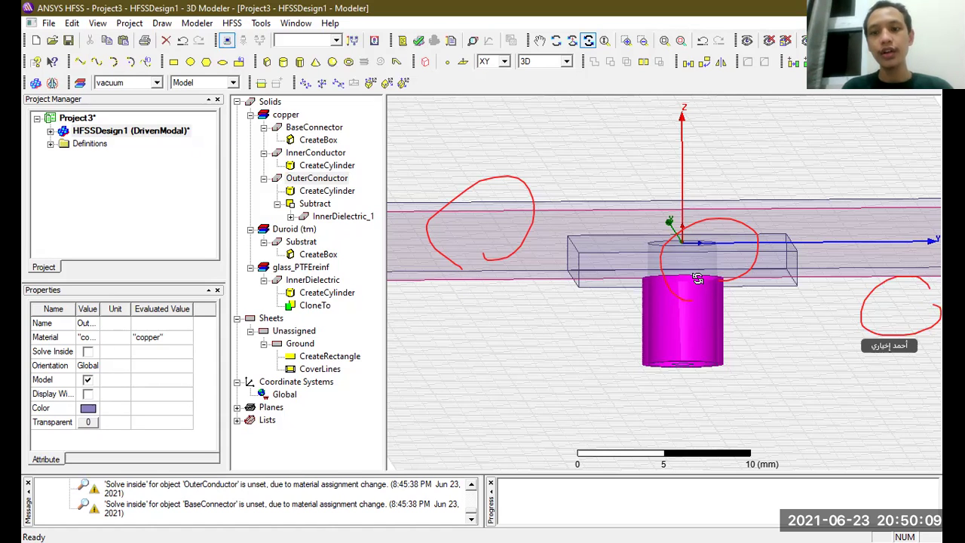
{"action": "double_click", "coordinate": [698, 279], "text": "alt"}
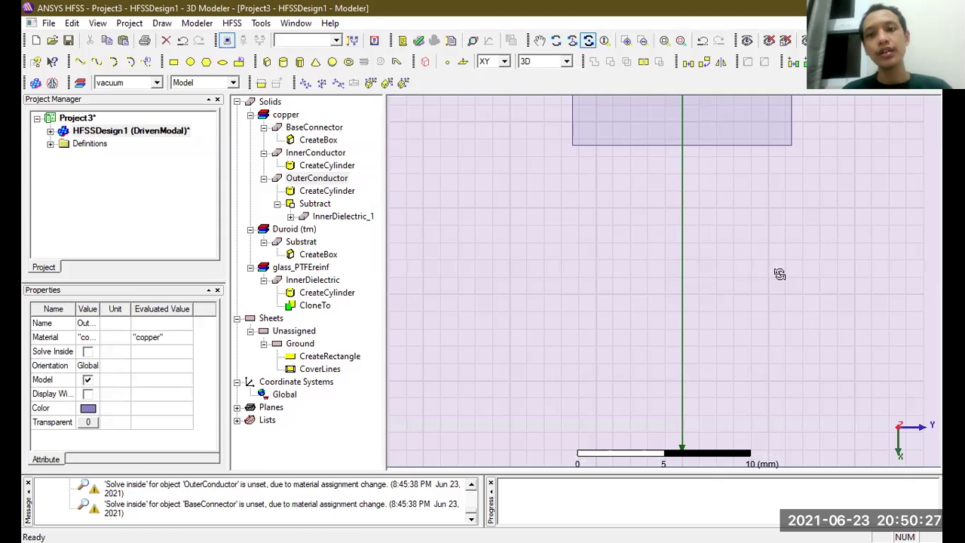
{"action": "left_click", "coordinate": [604, 40]}
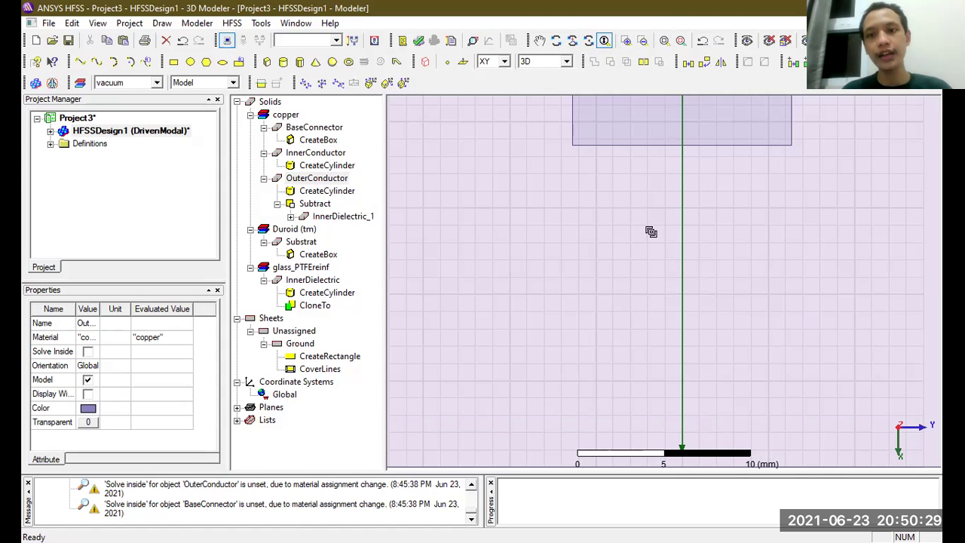
{"action": "left_click", "coordinate": [680, 40]}
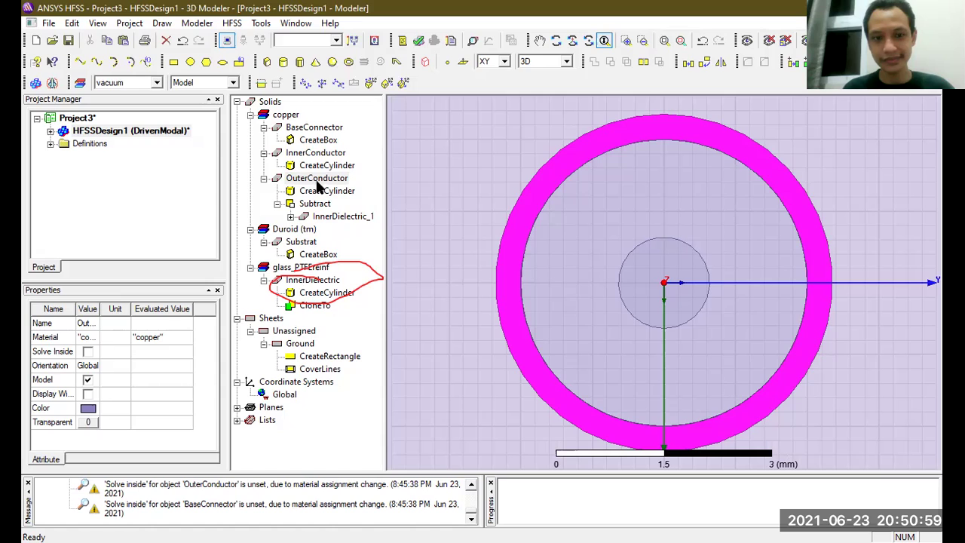
- Inspect the clone history of the dielectric under OuterConductor's Subtract operation and undo that subtraction
{"action": "left_click", "coordinate": [290, 217]}
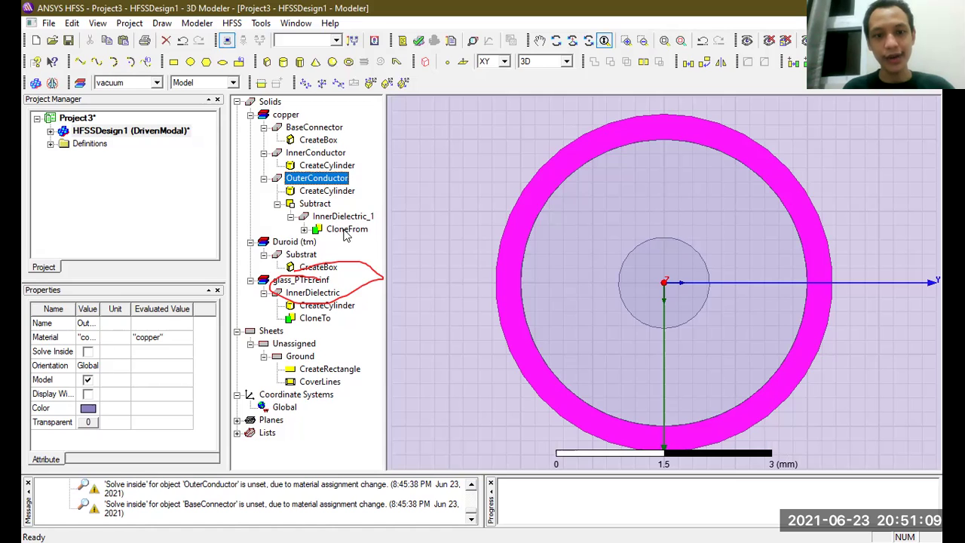
{"action": "left_click", "coordinate": [304, 229]}
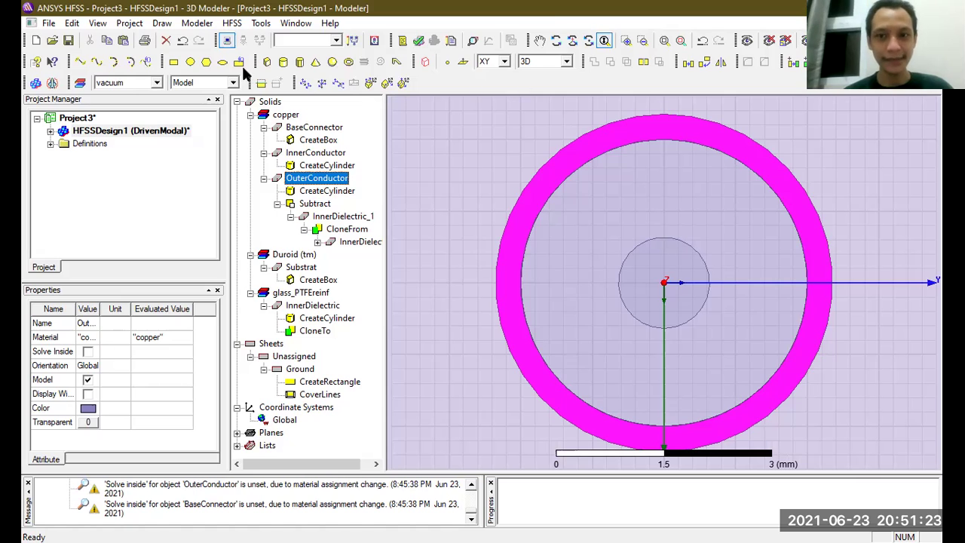
{"action": "left_click", "coordinate": [182, 40]}
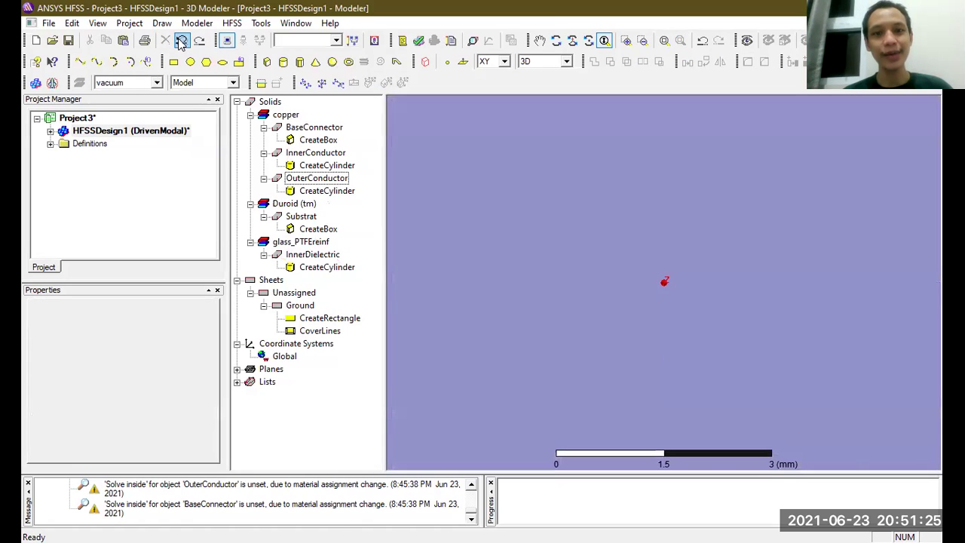
- Examine the whole substrate and connector in the preset side orientations along the X and Y axes, ending in the top view
{"action": "left_click", "coordinate": [607, 40]}
{"action": "left_click_drag", "start_coordinate": [657, 196], "coordinate": [675, 456]}
{"action": "left_click_drag", "start_coordinate": [651, 260], "coordinate": [657, 409]}
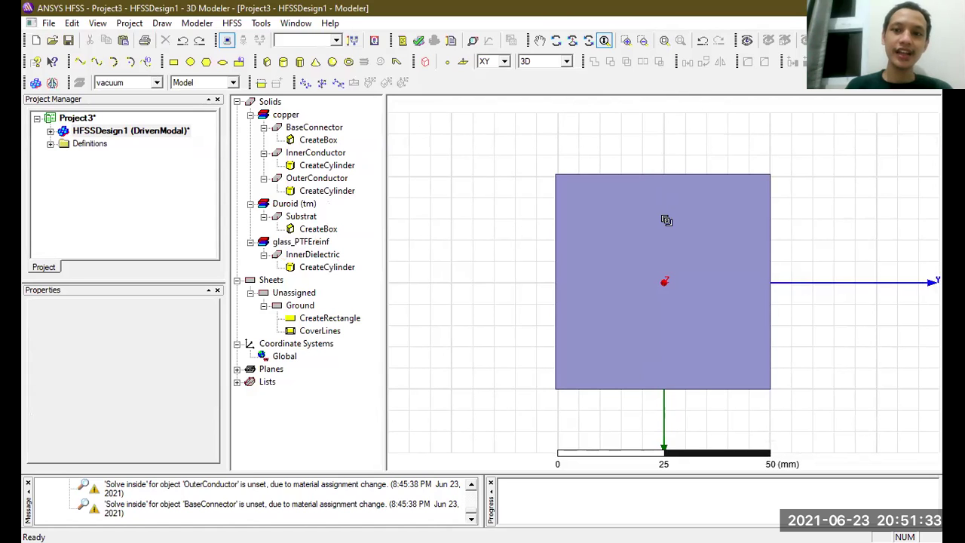
{"action": "scroll", "coordinate": [664, 410], "scroll_direction": "up", "scroll_amount": 2}
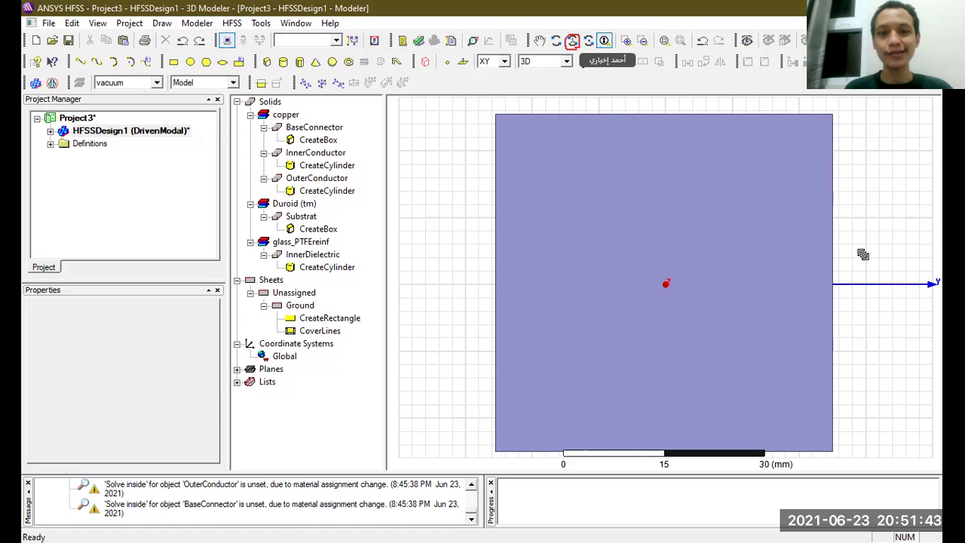
{"action": "left_click", "coordinate": [572, 41]}
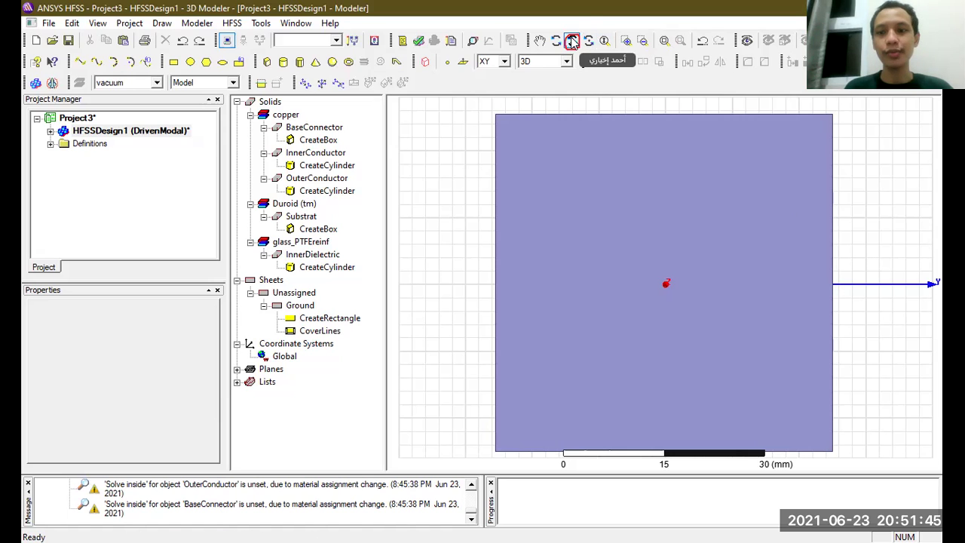
{"action": "double_click", "coordinate": [429, 277], "text": "alt"}
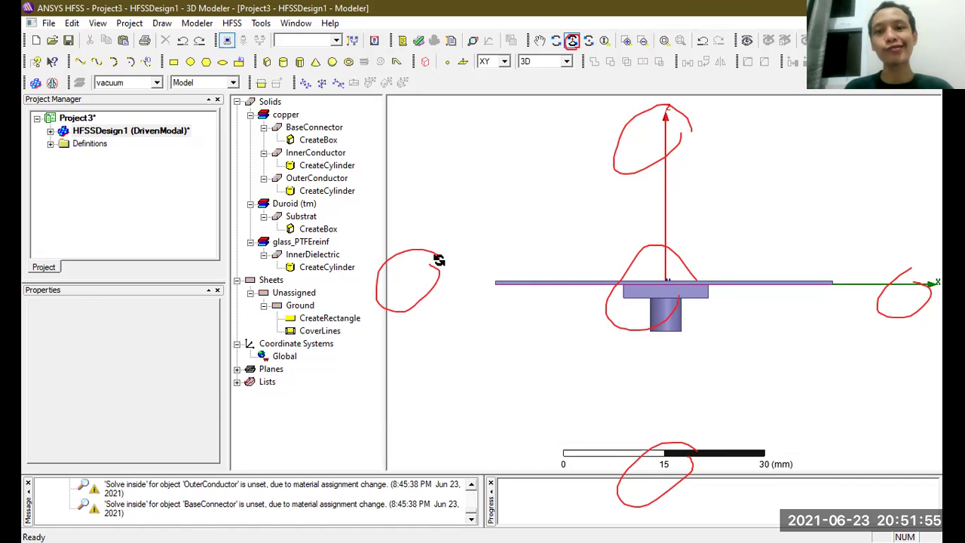
{"action": "left_click_drag", "start_coordinate": [696, 319], "coordinate": [697, 320]}
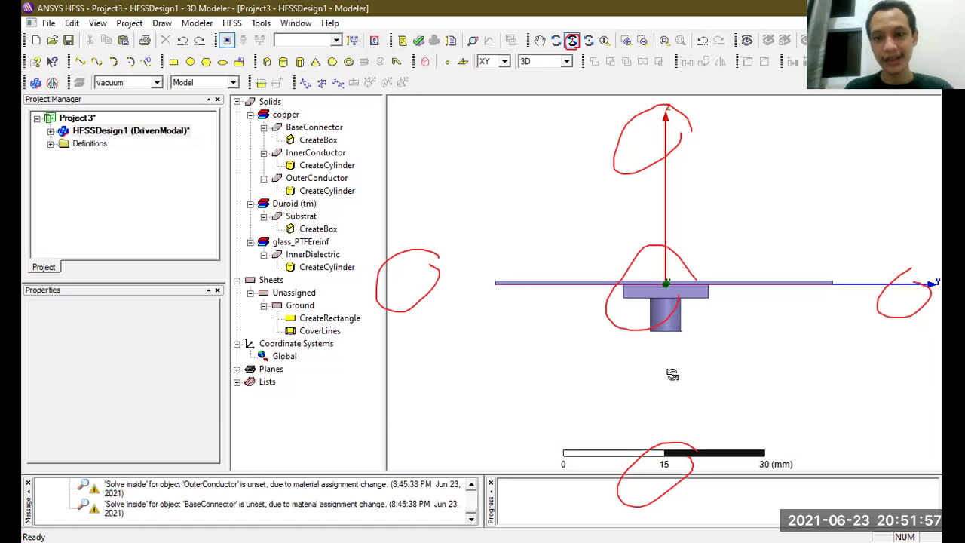
{"action": "left_click_drag", "start_coordinate": [904, 294], "coordinate": [906, 295]}
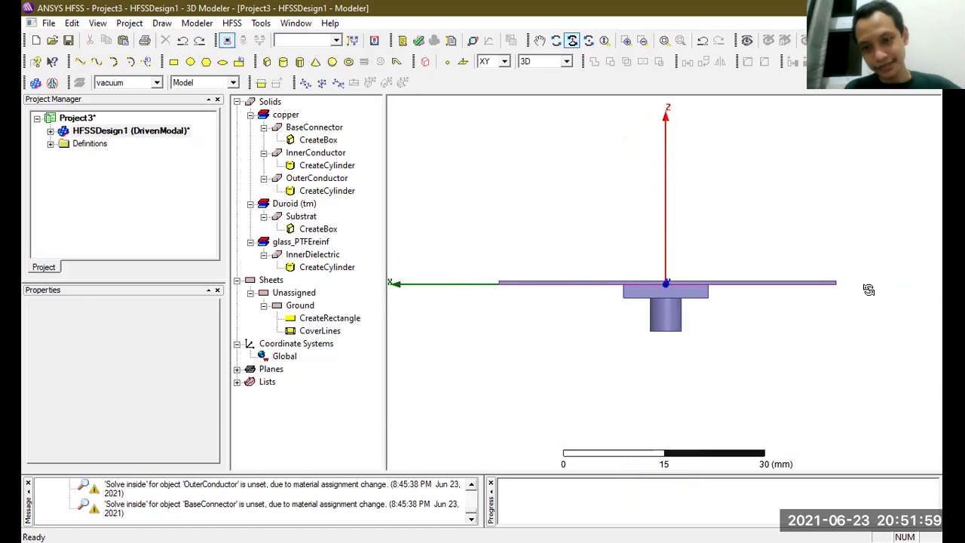
{"action": "left_click_drag", "start_coordinate": [429, 280], "coordinate": [429, 278]}
{"action": "left_click_drag", "start_coordinate": [681, 200], "coordinate": [682, 202]}
{"action": "double_click", "coordinate": [670, 158], "text": "alt"}
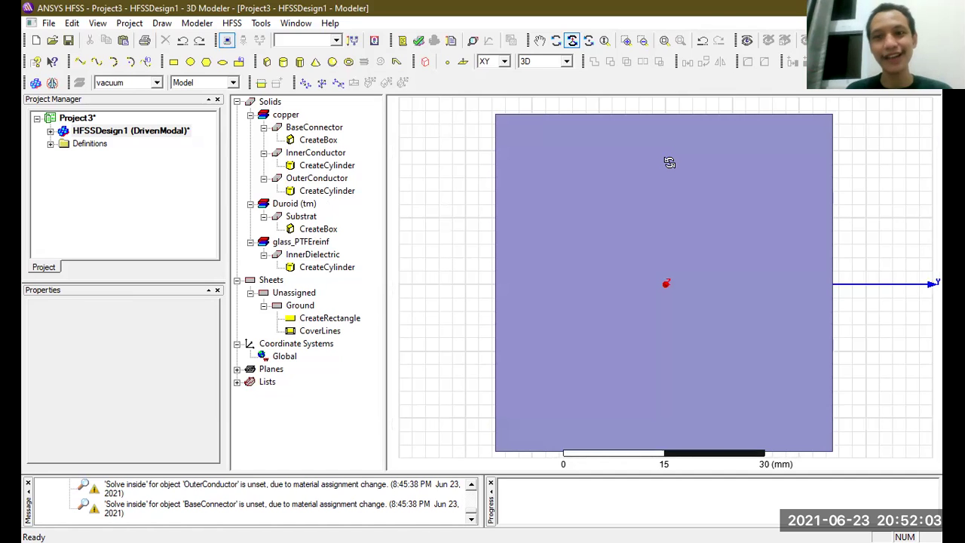
- Subtract InnerDielectric from OuterConductor, cloning the tool object before the operation
{"action": "double_click", "coordinate": [456, 273], "text": "alt"}
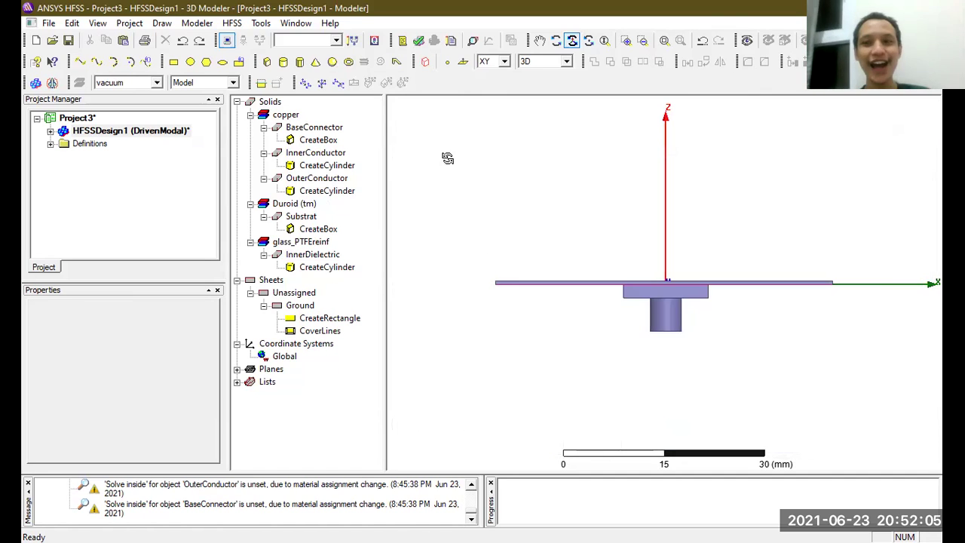
{"action": "left_click", "coordinate": [317, 178]}
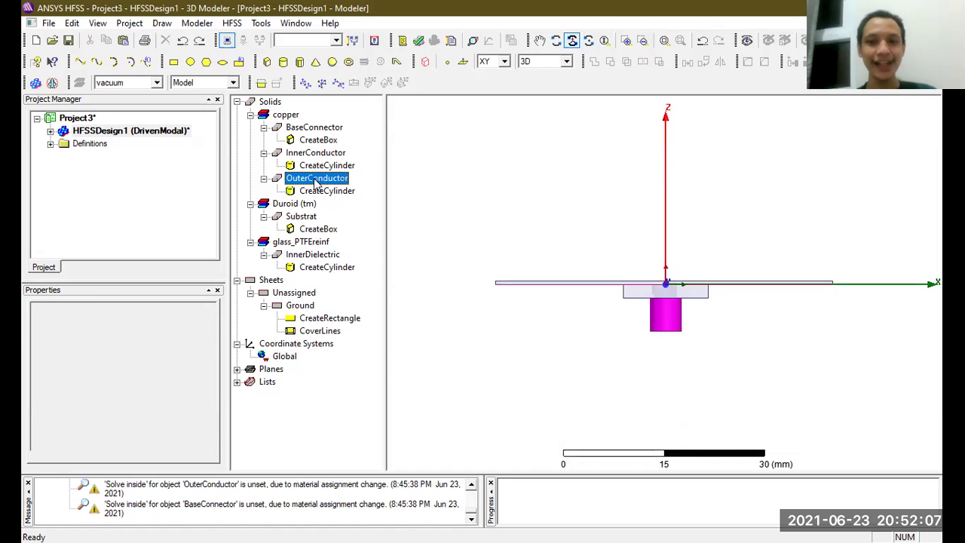
{"action": "left_click", "coordinate": [318, 256], "text": "ctrl"}
{"action": "left_click", "coordinate": [609, 61]}
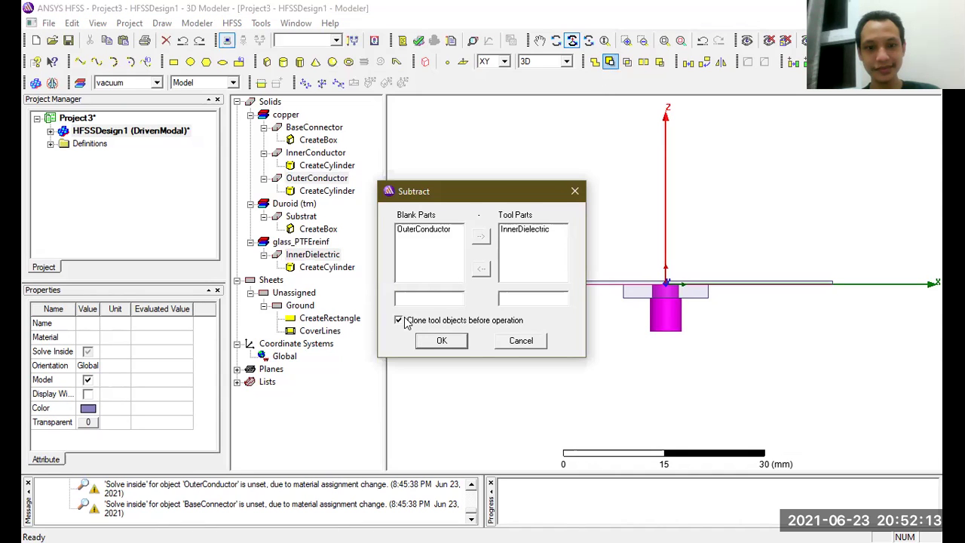
{"action": "left_click", "coordinate": [443, 340]}
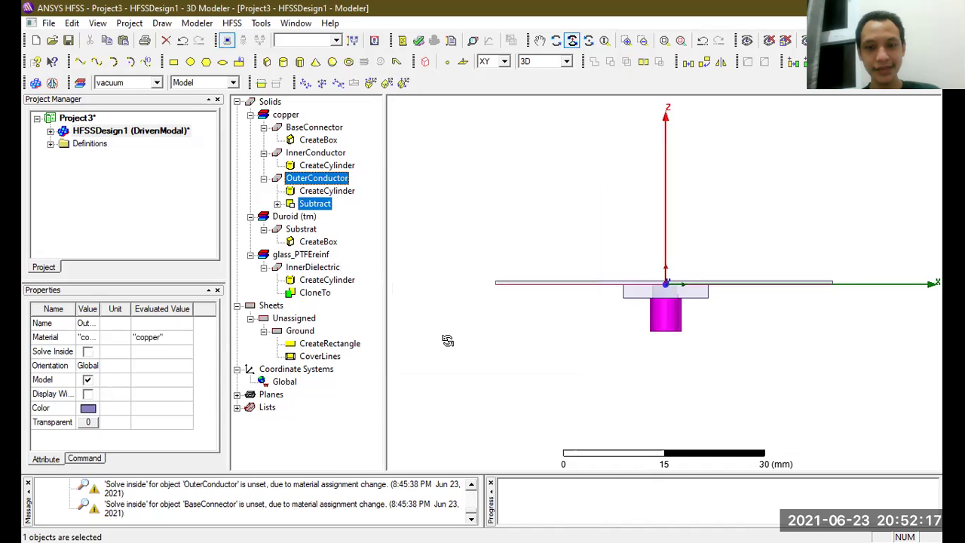
- Examine OuterConductor's subtraction history and its ring-shaped cross-section from the side and from above
{"action": "left_click", "coordinate": [277, 204]}
{"action": "left_click", "coordinate": [290, 217]}
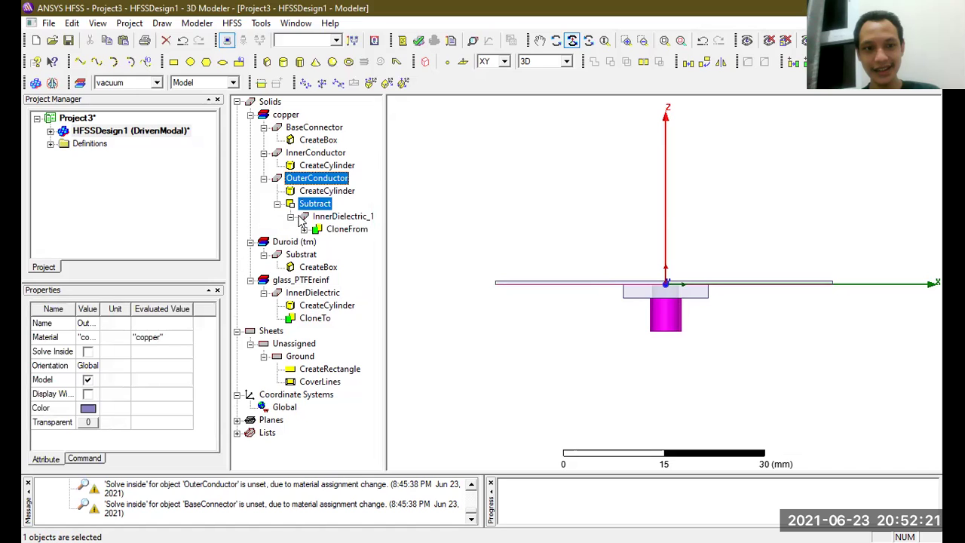
{"action": "left_click", "coordinate": [604, 40]}
{"action": "left_click_drag", "start_coordinate": [633, 321], "coordinate": [637, 186]}
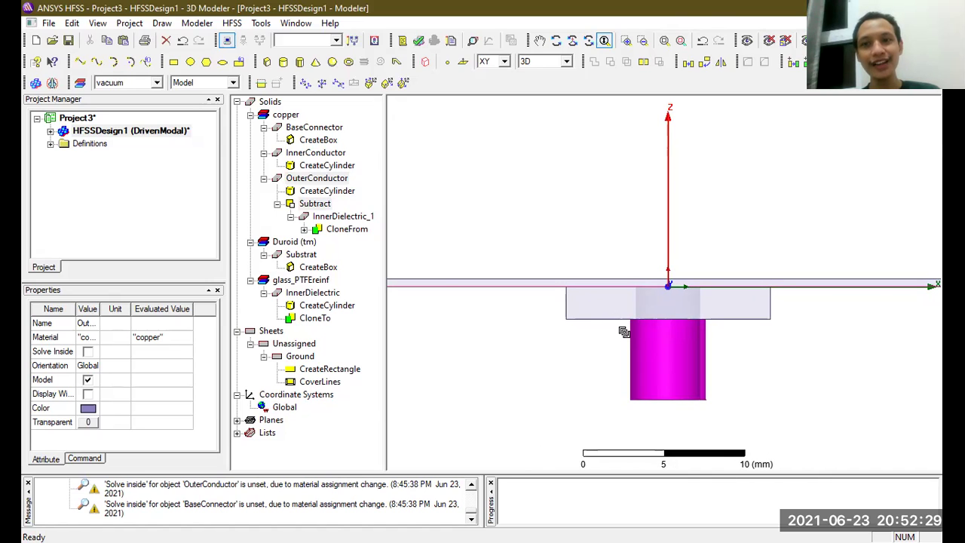
{"action": "scroll", "coordinate": [668, 222], "scroll_direction": "down", "scroll_amount": 2}
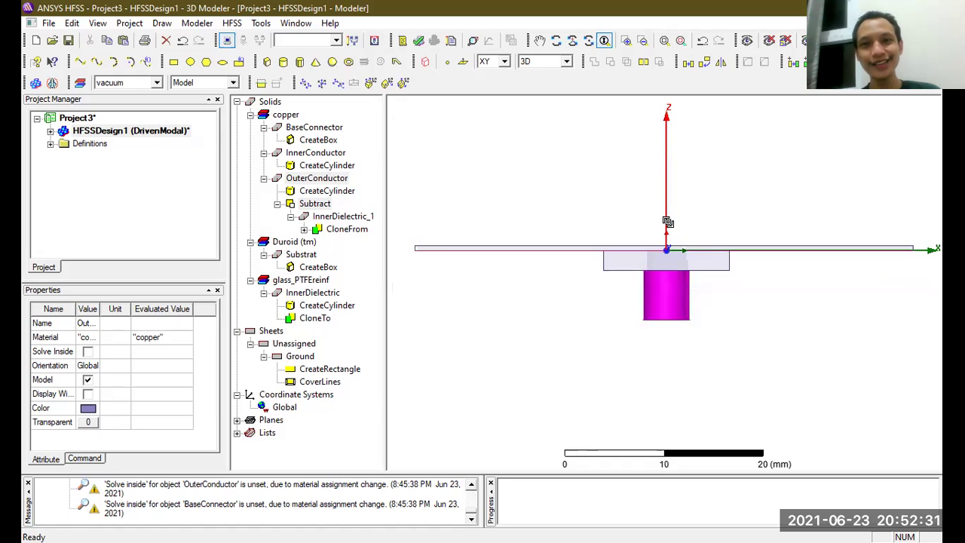
{"action": "left_click", "coordinate": [588, 40]}
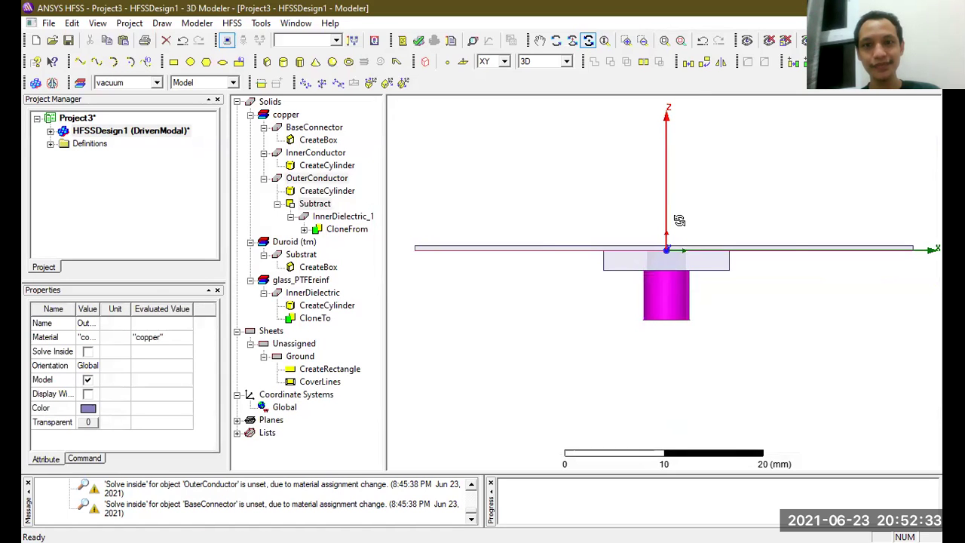
{"action": "left_click", "coordinate": [571, 41]}
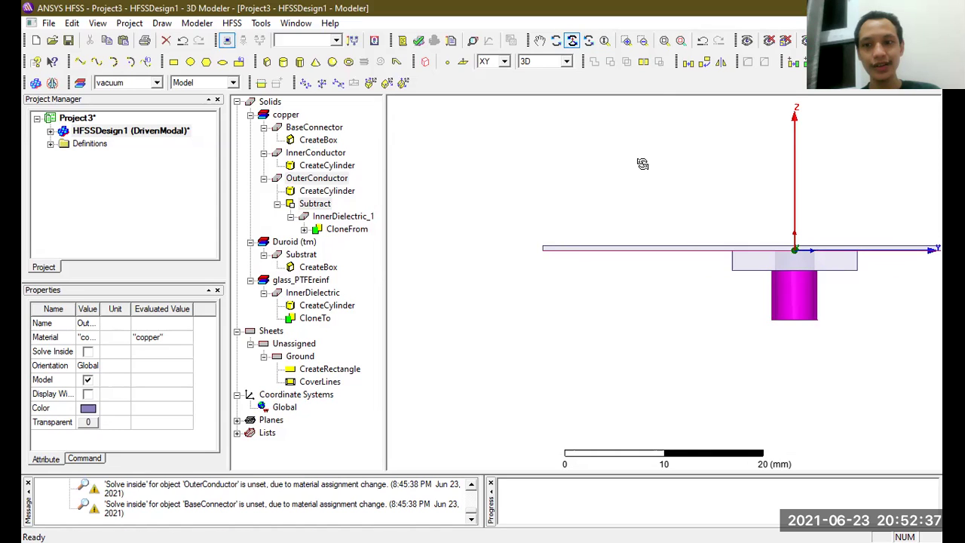
{"action": "left_click", "coordinate": [539, 40]}
{"action": "left_click_drag", "start_coordinate": [591, 173], "coordinate": [497, 185]}
{"action": "left_click", "coordinate": [571, 41]}
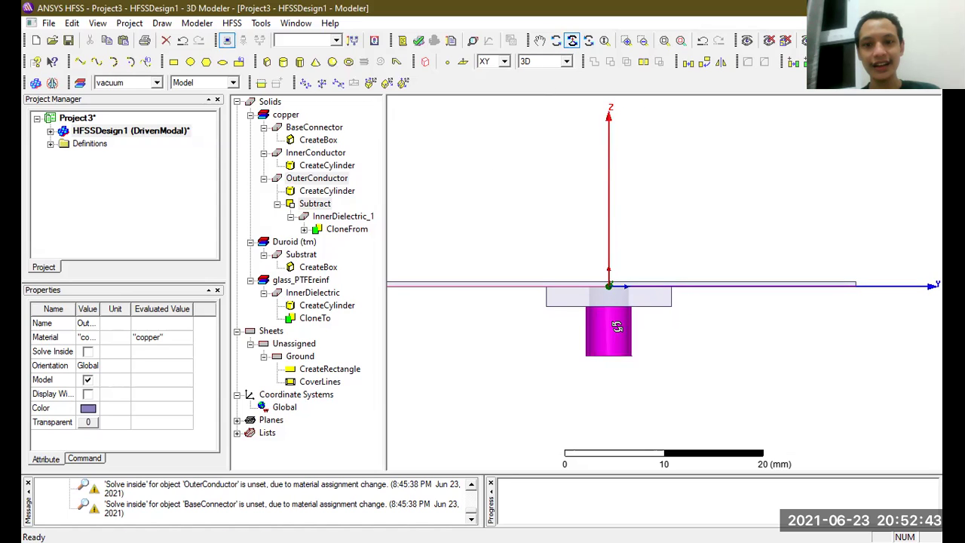
{"action": "left_click_drag", "start_coordinate": [427, 270], "coordinate": [875, 267]}
{"action": "left_click", "coordinate": [587, 42]}
{"action": "double_click", "coordinate": [593, 186], "text": "alt"}
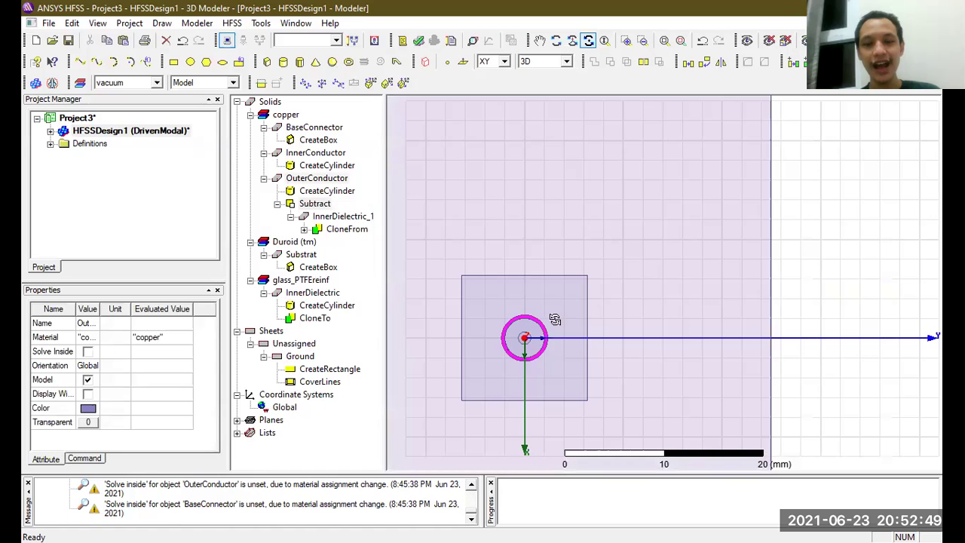
{"action": "left_click", "coordinate": [604, 40]}
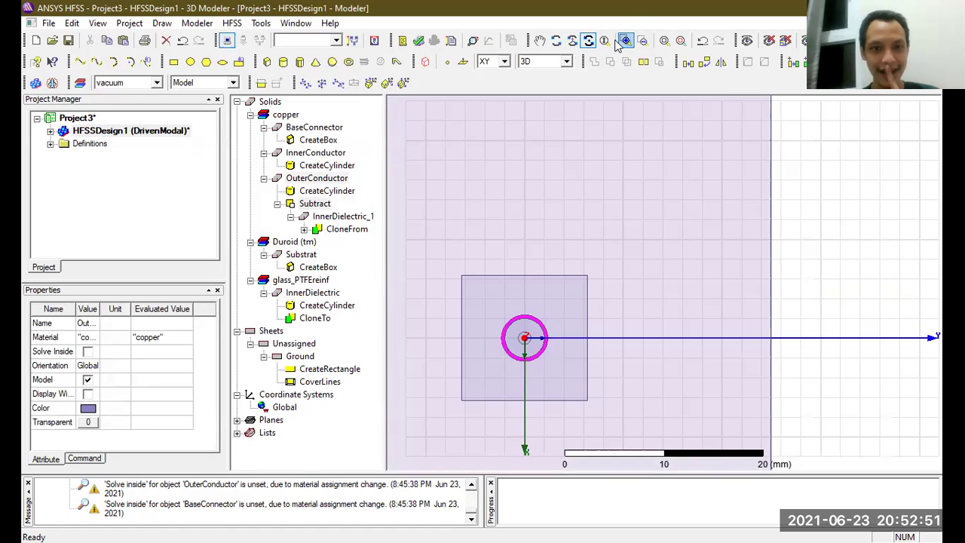
{"action": "left_click_drag", "start_coordinate": [532, 256], "coordinate": [540, 184]}
{"action": "left_click", "coordinate": [538, 40]}
{"action": "left_click_drag", "start_coordinate": [521, 241], "coordinate": [629, 171]}
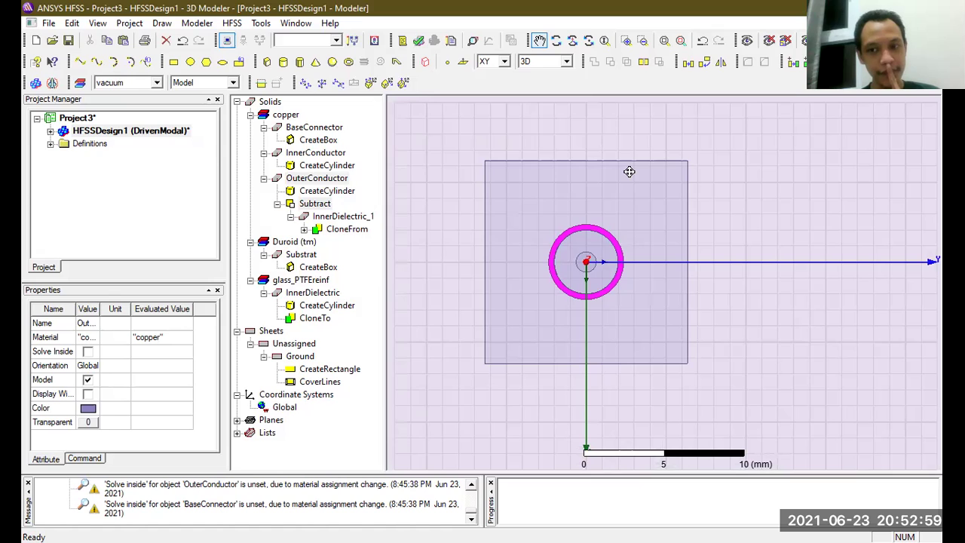
- Highlight BaseConnector, InnerConductor and OuterConductor individually and compare their positions from above and from the side
{"action": "left_click", "coordinate": [308, 127]}
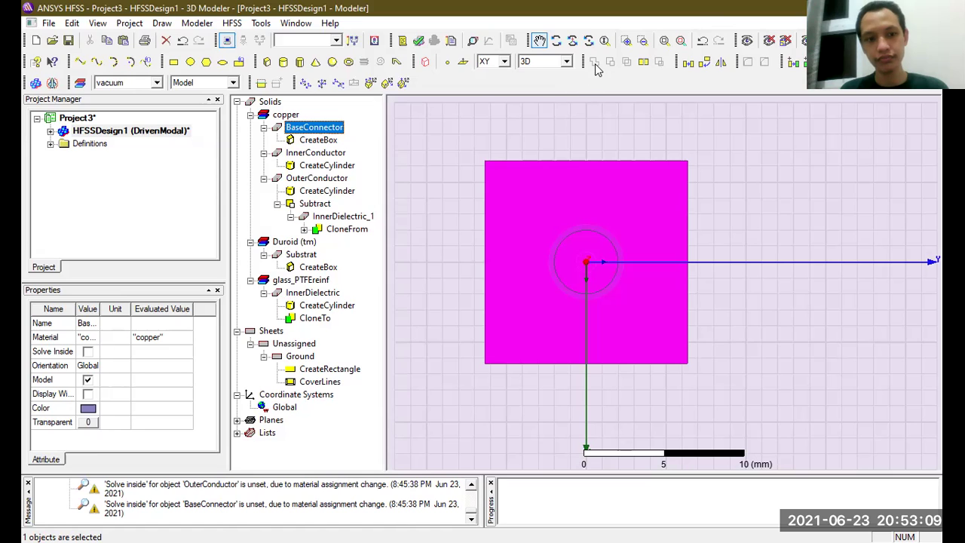
{"action": "left_click", "coordinate": [320, 154]}
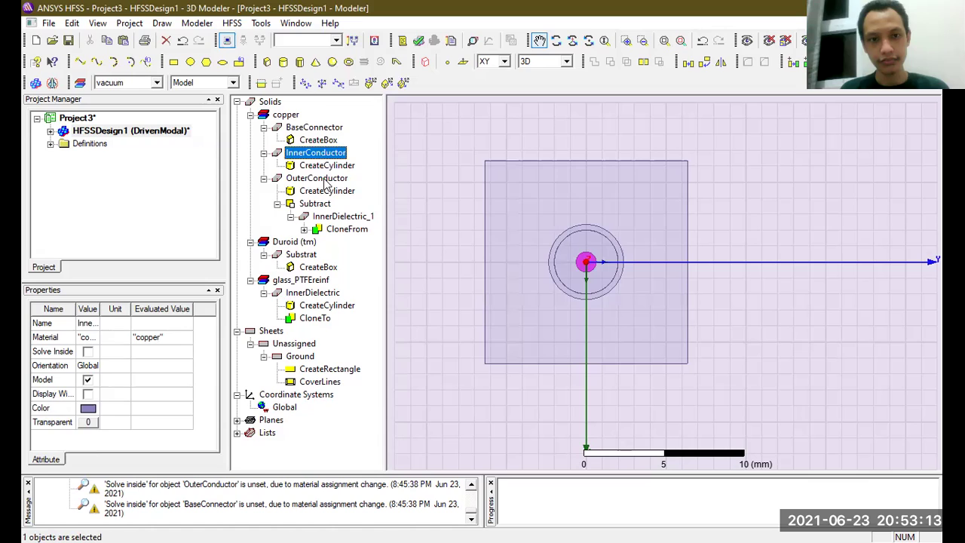
{"action": "left_click", "coordinate": [326, 180]}
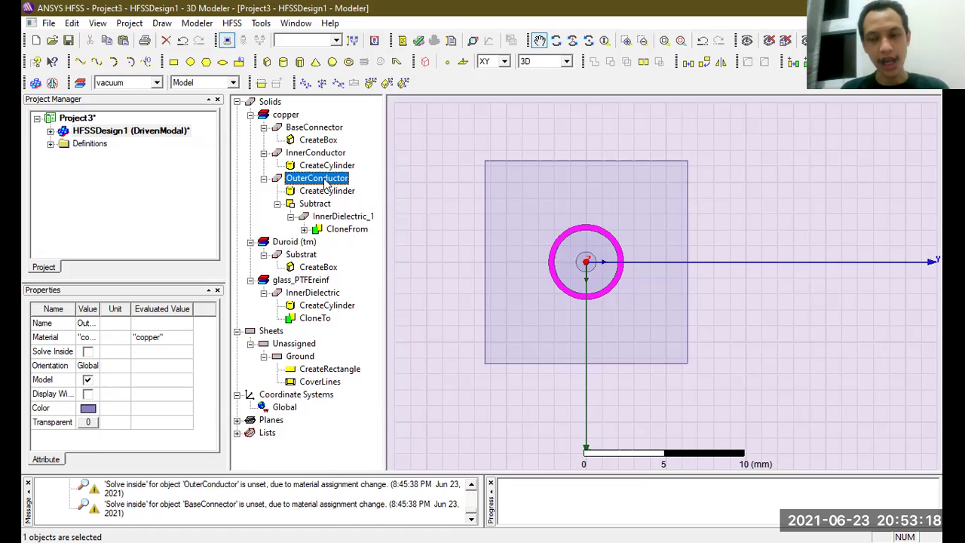
{"action": "left_click", "coordinate": [316, 128]}
{"action": "left_click", "coordinate": [323, 179]}
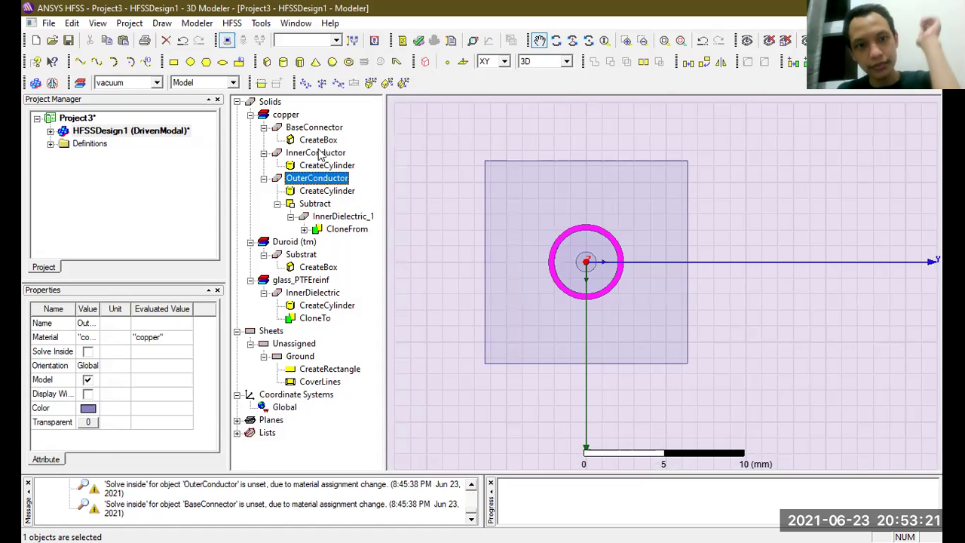
{"action": "left_click", "coordinate": [310, 129]}
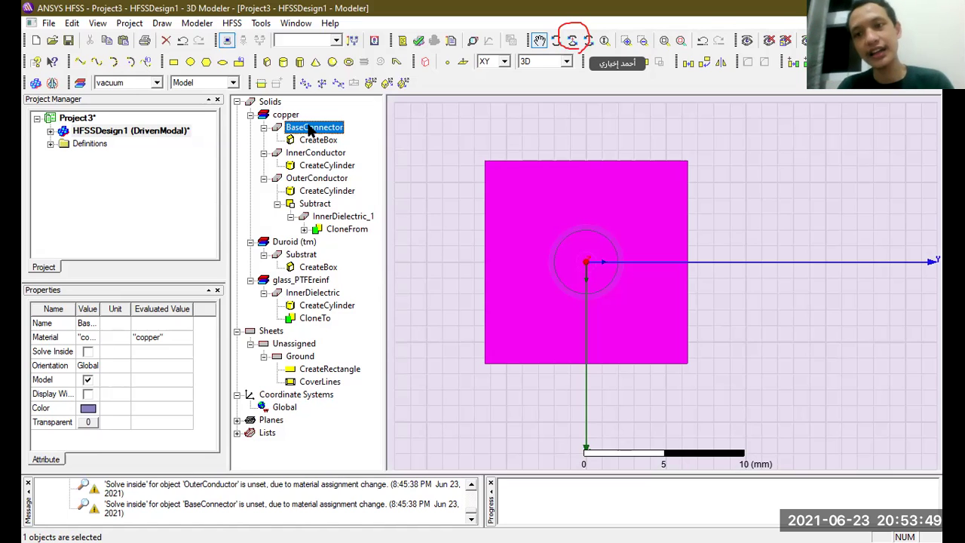
{"action": "left_click", "coordinate": [572, 40]}
{"action": "left_click_drag", "start_coordinate": [580, 202], "coordinate": [596, 370]}
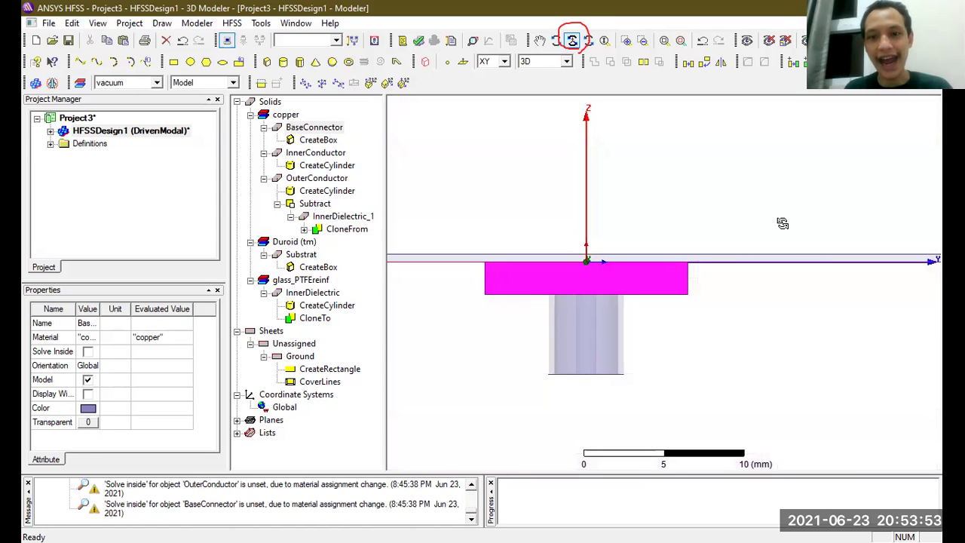
{"action": "left_click", "coordinate": [604, 40]}
{"action": "left_click_drag", "start_coordinate": [549, 226], "coordinate": [548, 233]}
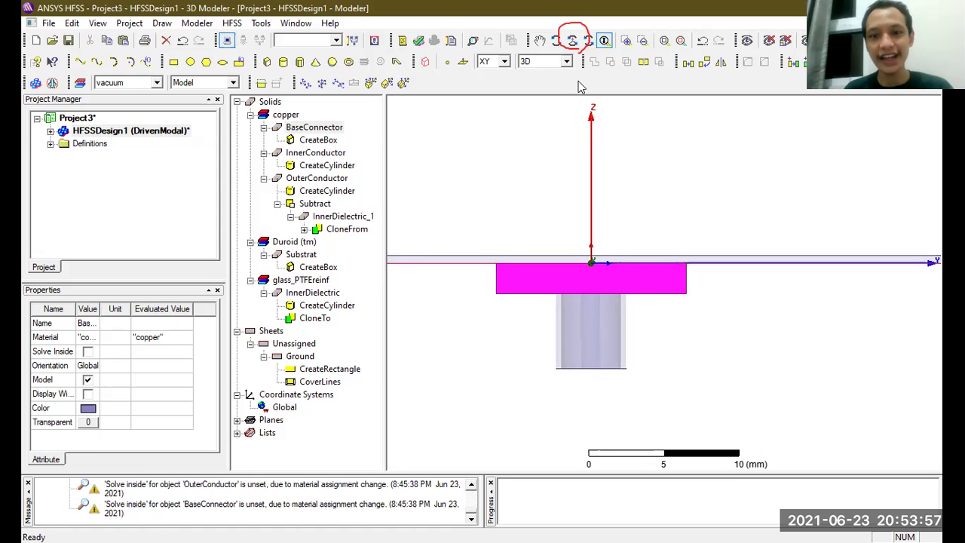
{"action": "left_click", "coordinate": [305, 128]}
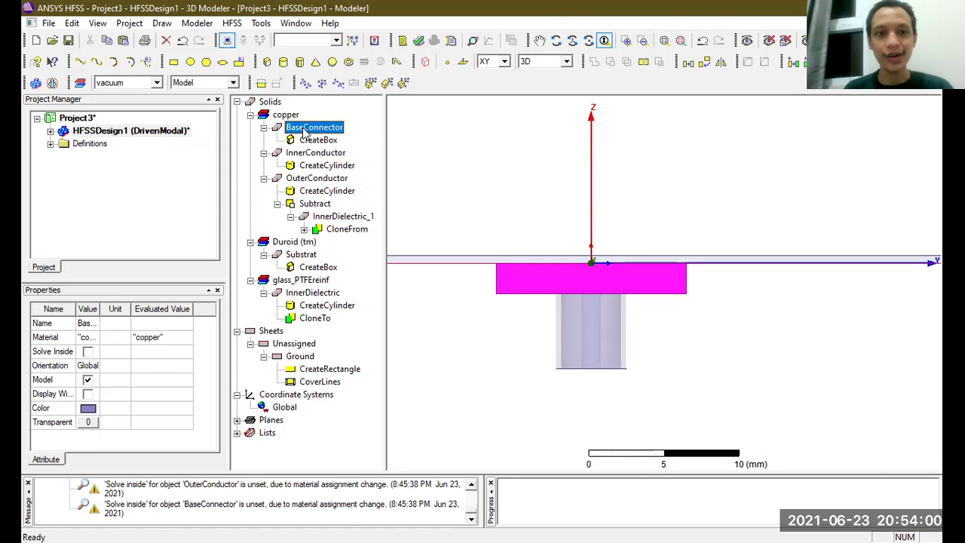
{"action": "left_click", "coordinate": [310, 292]}
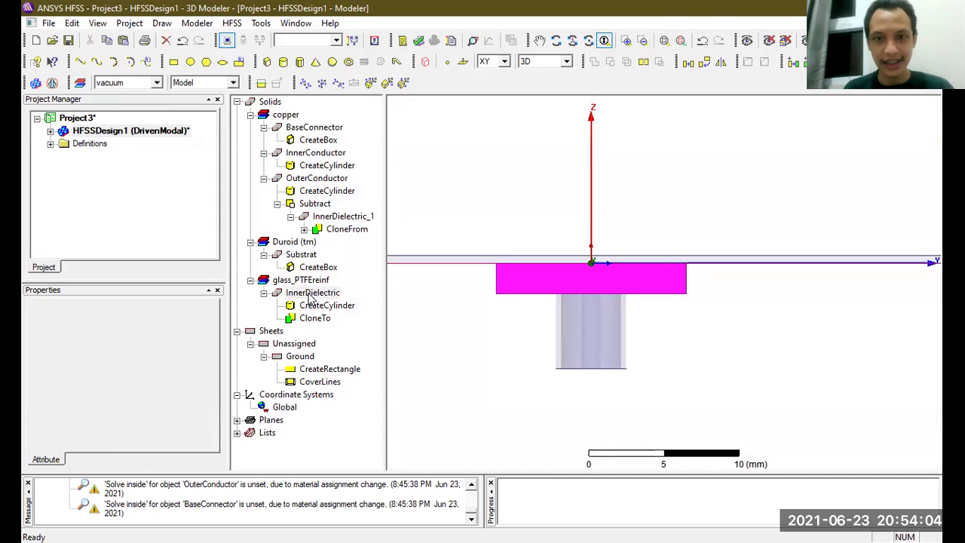
{"action": "left_click", "coordinate": [314, 179]}
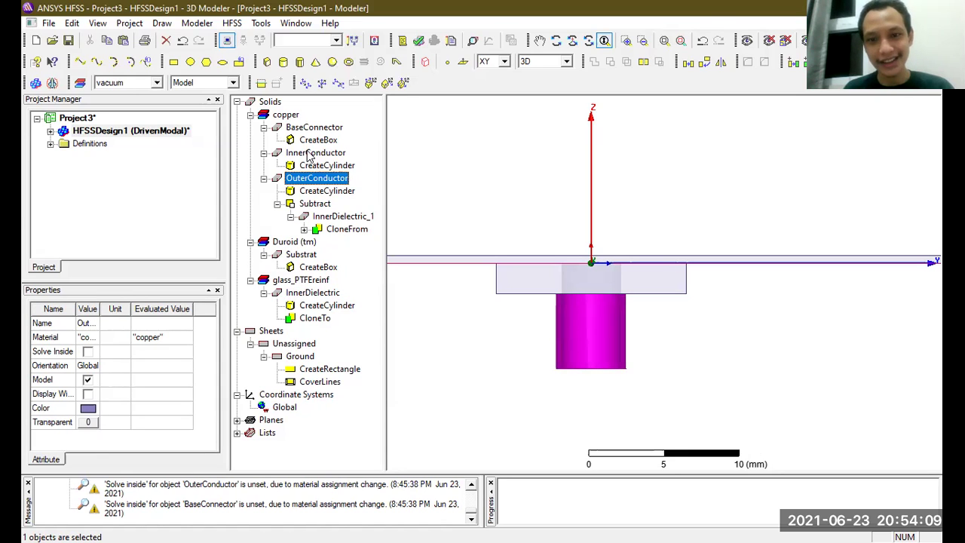
{"action": "left_click", "coordinate": [308, 154]}
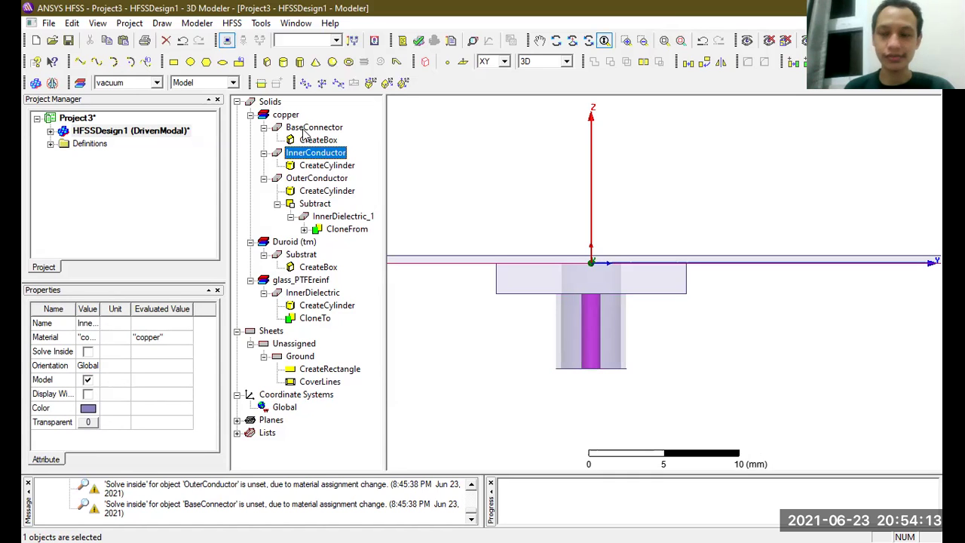
- Subtract InnerDielectric from BaseConnector, cloning the tool object before the operation
{"action": "left_click", "coordinate": [308, 129]}
{"action": "left_click", "coordinate": [315, 294], "text": "ctrl"}
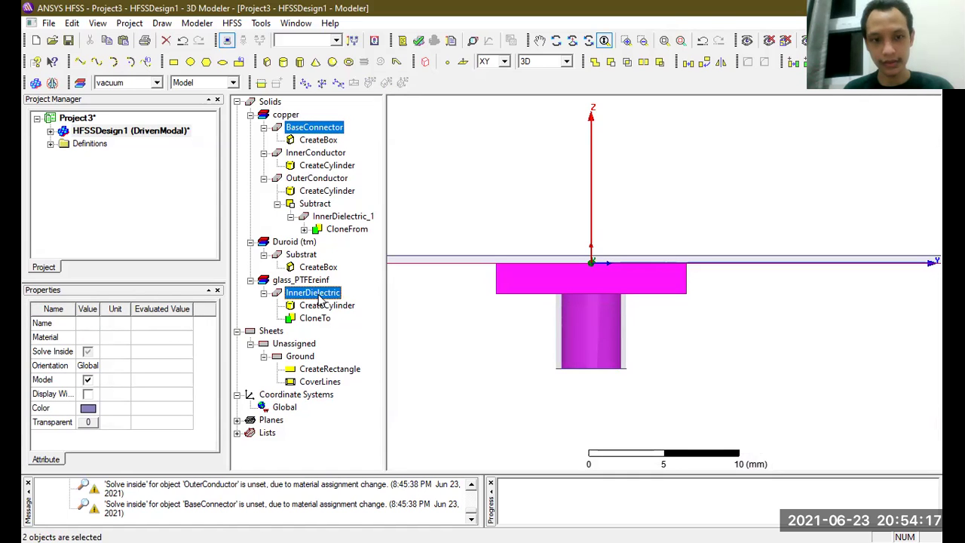
{"action": "left_click", "coordinate": [610, 64]}
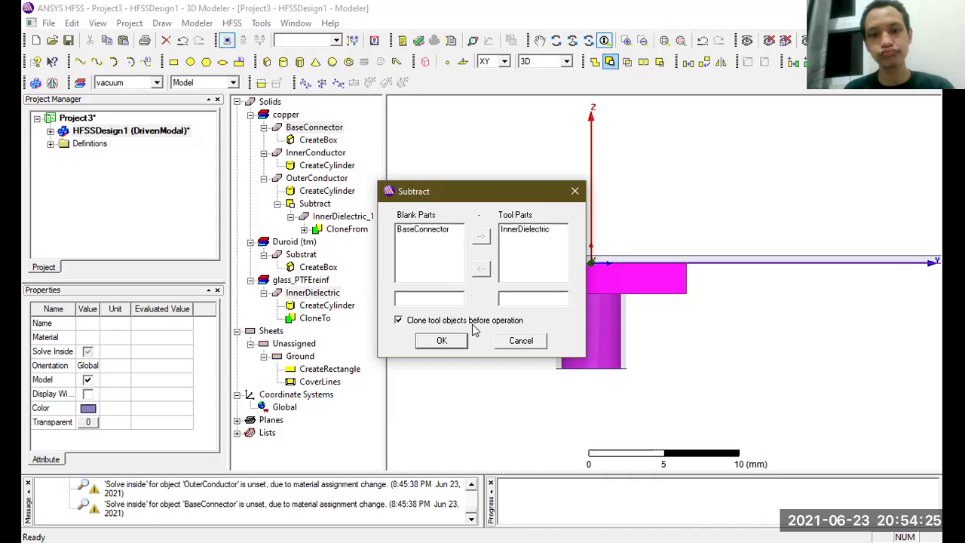
{"action": "left_click", "coordinate": [446, 341]}
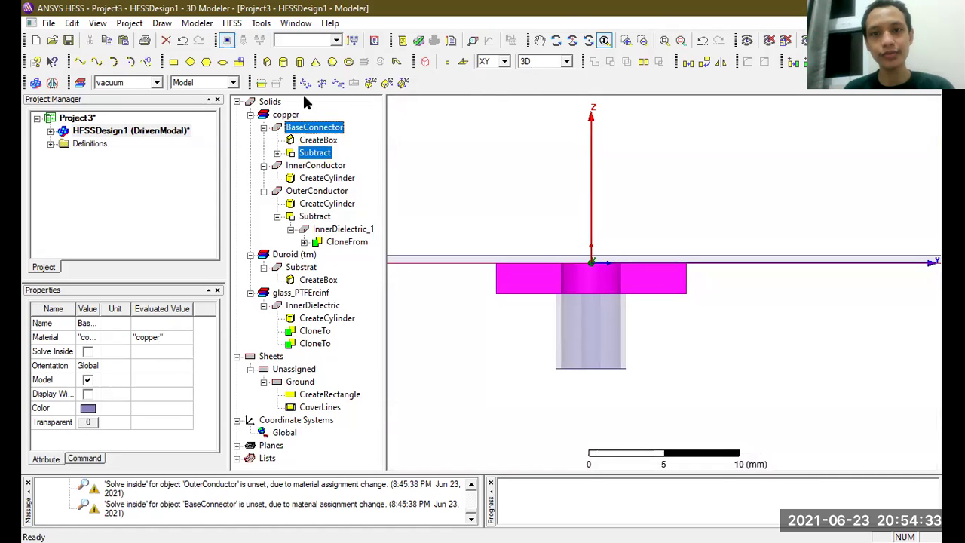
- Examine BaseConnector's square cross-section and central hole from above, and expand its subtraction history
{"action": "left_click", "coordinate": [572, 40]}
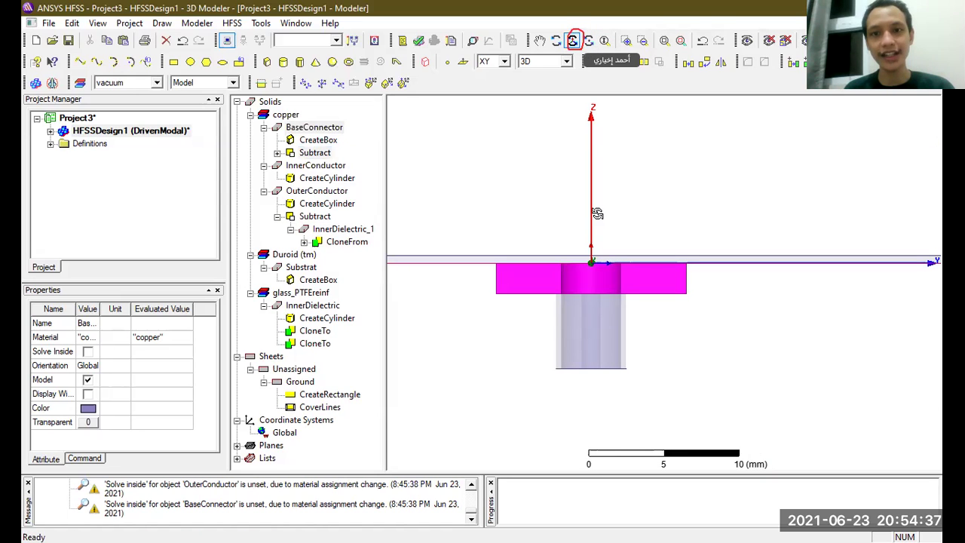
{"action": "left_click_drag", "start_coordinate": [591, 245], "coordinate": [595, 138]}
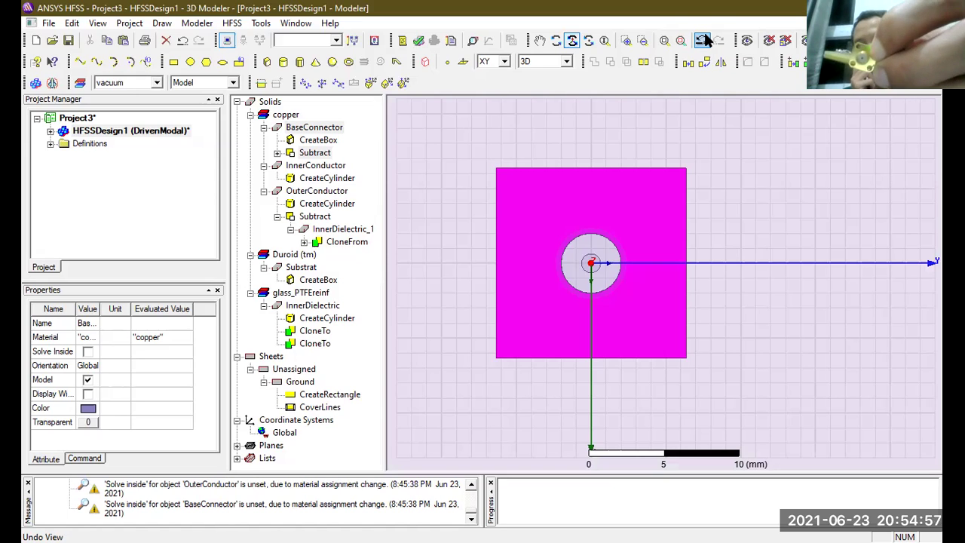
{"action": "left_click", "coordinate": [277, 153]}
{"action": "left_click", "coordinate": [323, 168]}
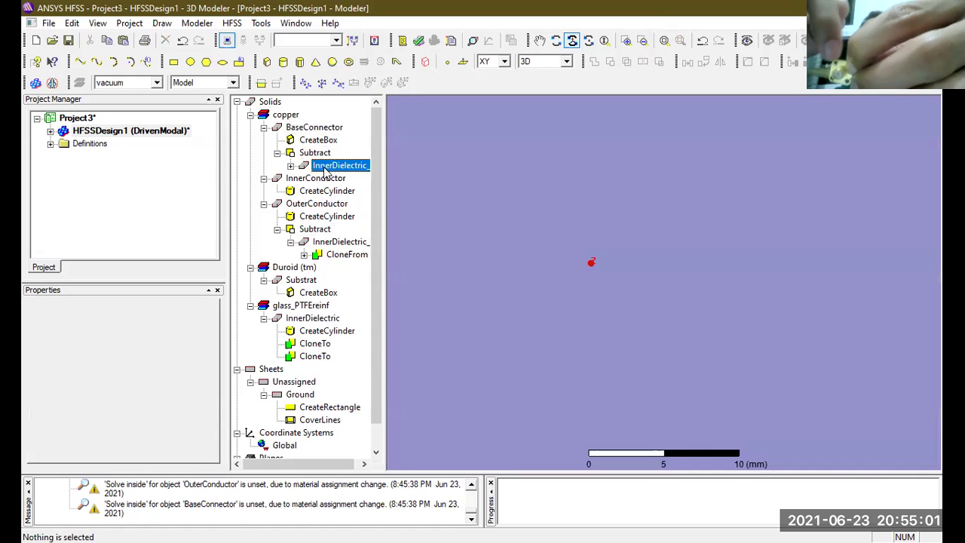
{"action": "left_click", "coordinate": [314, 128]}
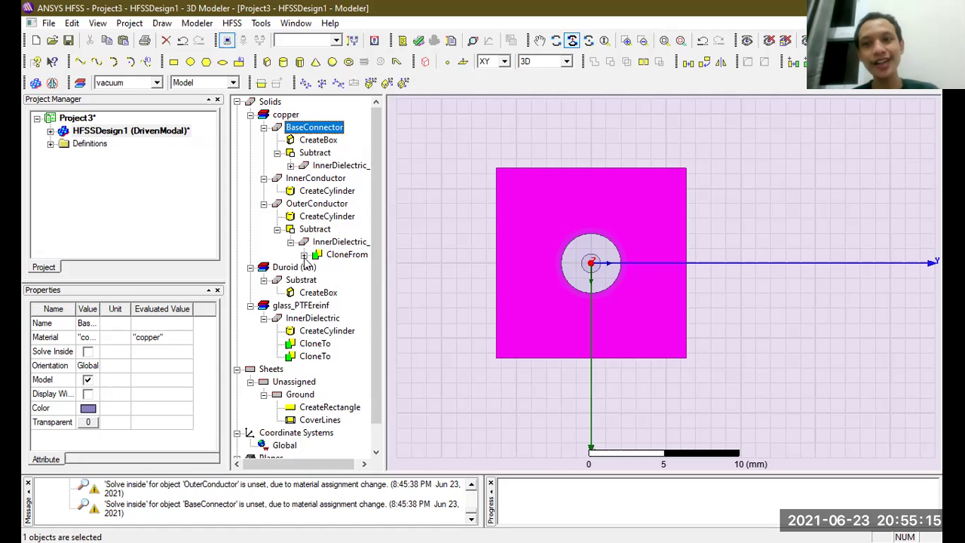
- Highlight InnerConductor and examine its extent relative to the base connector and substrate from above and from the side
{"action": "left_click", "coordinate": [309, 180]}
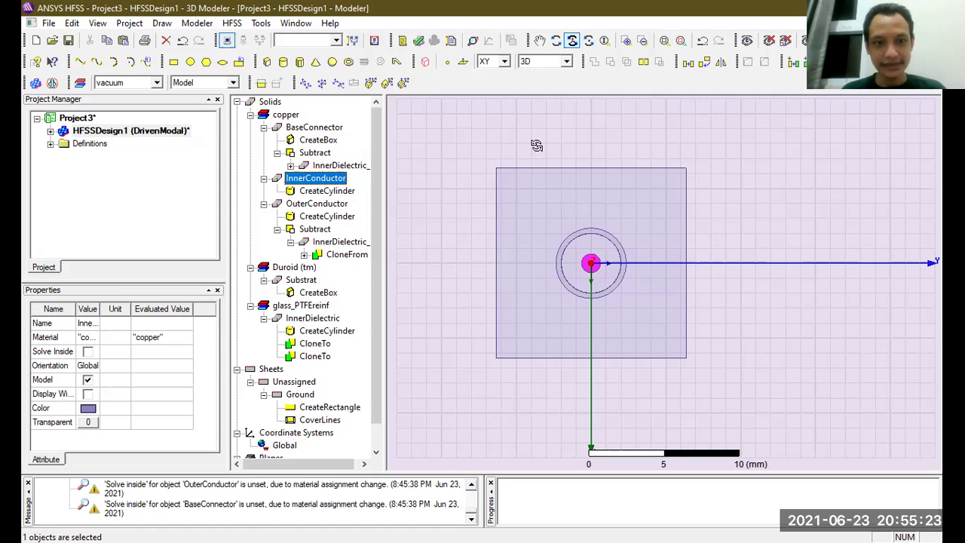
{"action": "left_click", "coordinate": [588, 41]}
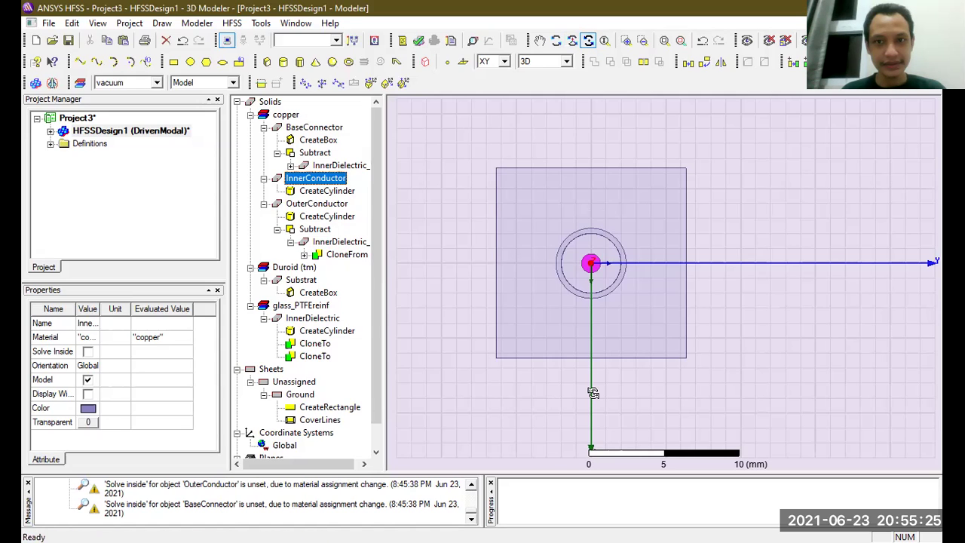
{"action": "left_click_drag", "start_coordinate": [593, 392], "coordinate": [591, 383]}
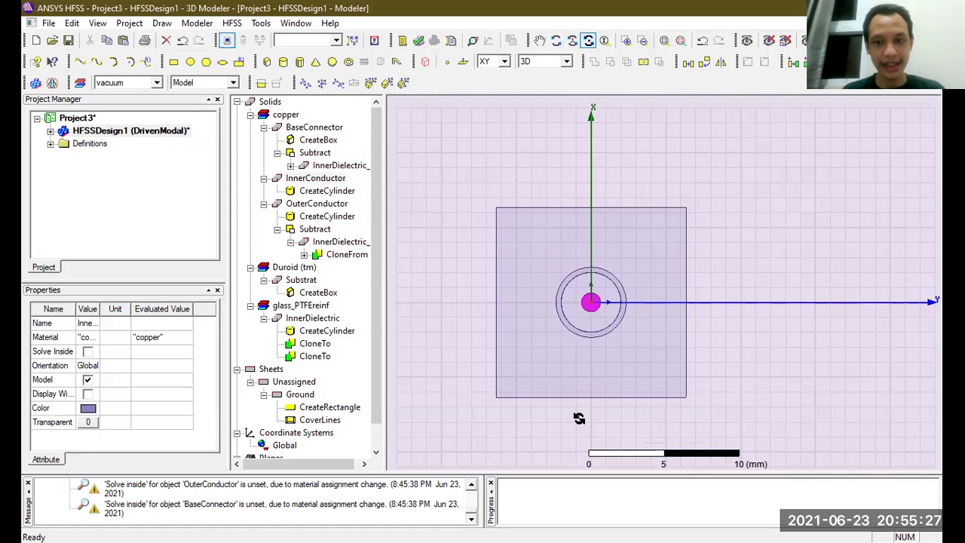
{"action": "left_click", "coordinate": [572, 40]}
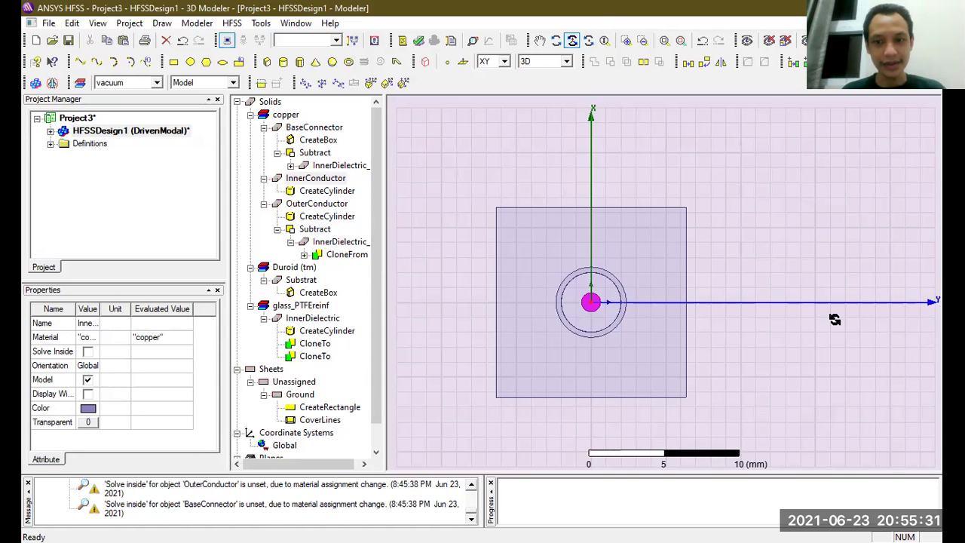
{"action": "left_click_drag", "start_coordinate": [829, 319], "coordinate": [789, 248]}
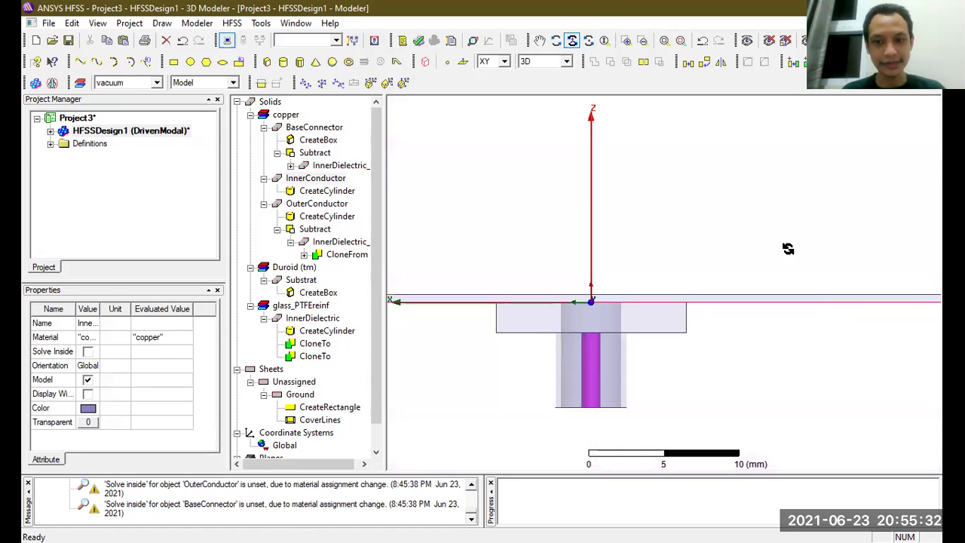
{"action": "left_click", "coordinate": [604, 40]}
{"action": "left_click_drag", "start_coordinate": [568, 262], "coordinate": [565, 297]}
{"action": "left_click", "coordinate": [539, 40]}
{"action": "left_click_drag", "start_coordinate": [560, 234], "coordinate": [571, 200]}
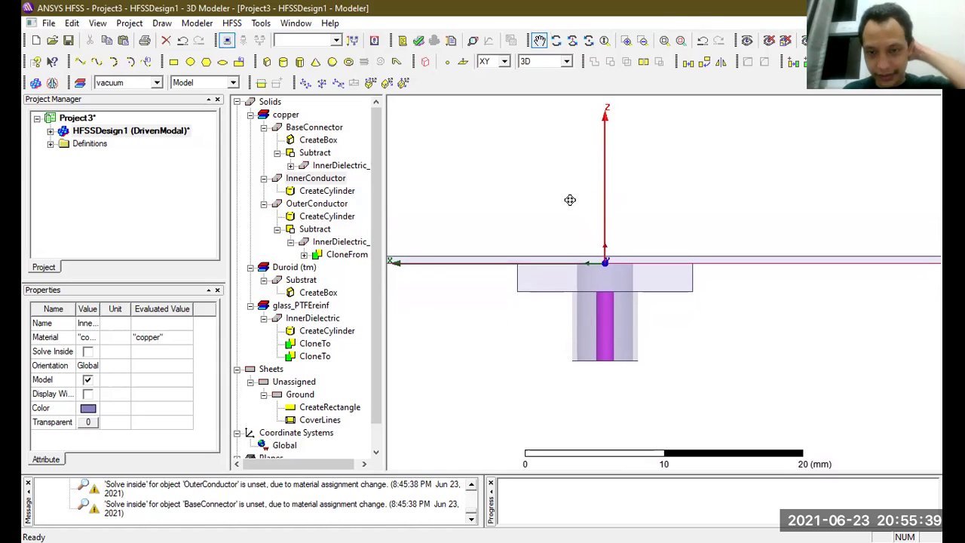
- Set the height of InnerConductor's cylinder to 10 mm
{"action": "left_click", "coordinate": [326, 191]}
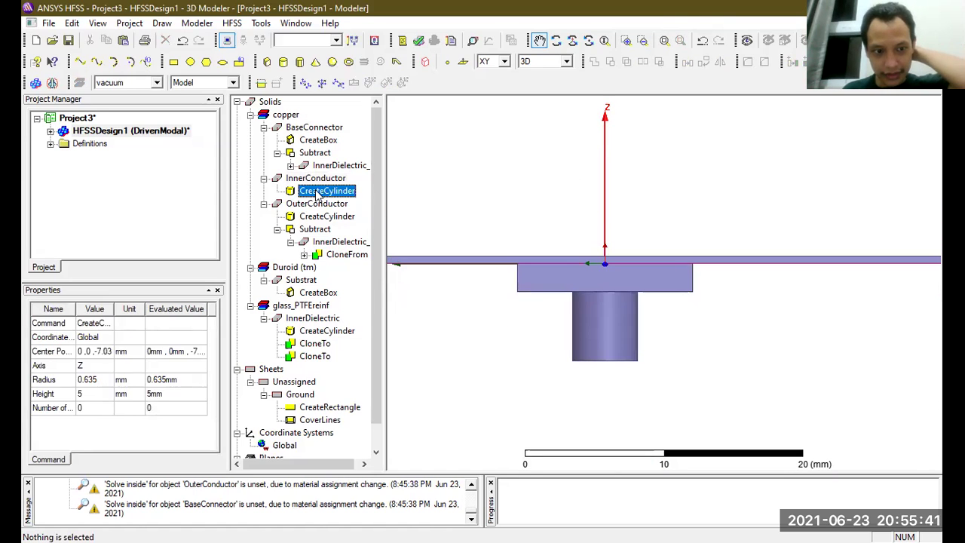
{"action": "double_click", "coordinate": [321, 191]}
{"action": "left_click", "coordinate": [333, 254]}
{"action": "left_click", "coordinate": [333, 253]}
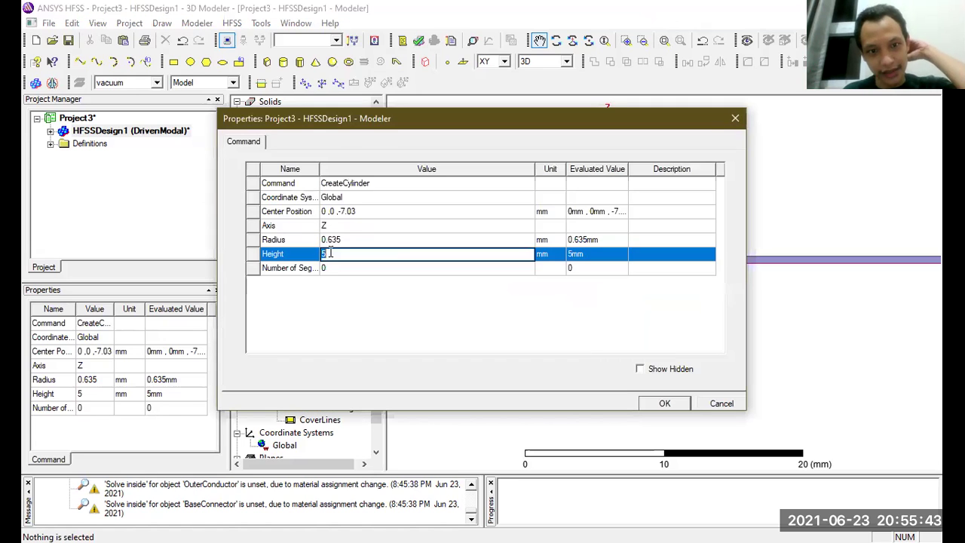
{"action": "left_click", "coordinate": [338, 253]}
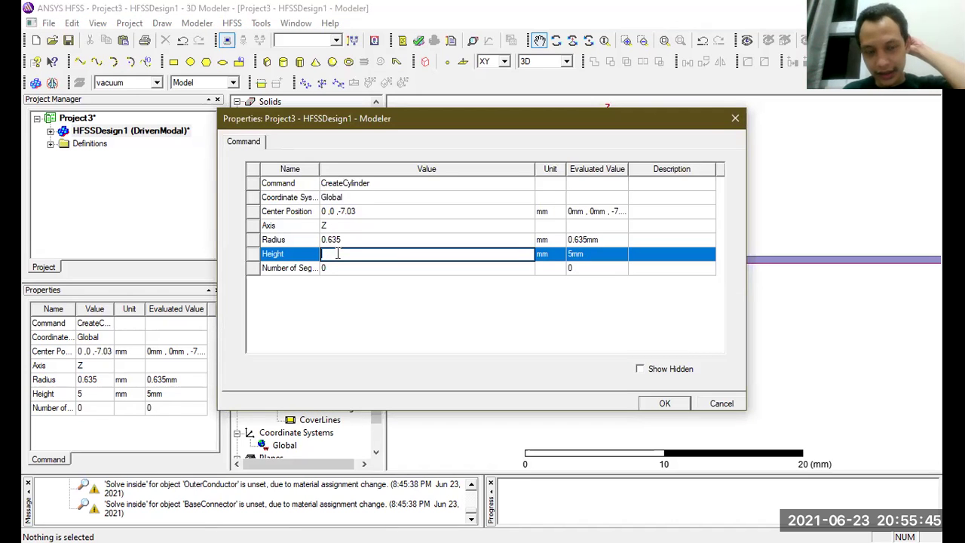
{"action": "type", "text": "10"}
{"action": "left_click", "coordinate": [656, 405]}
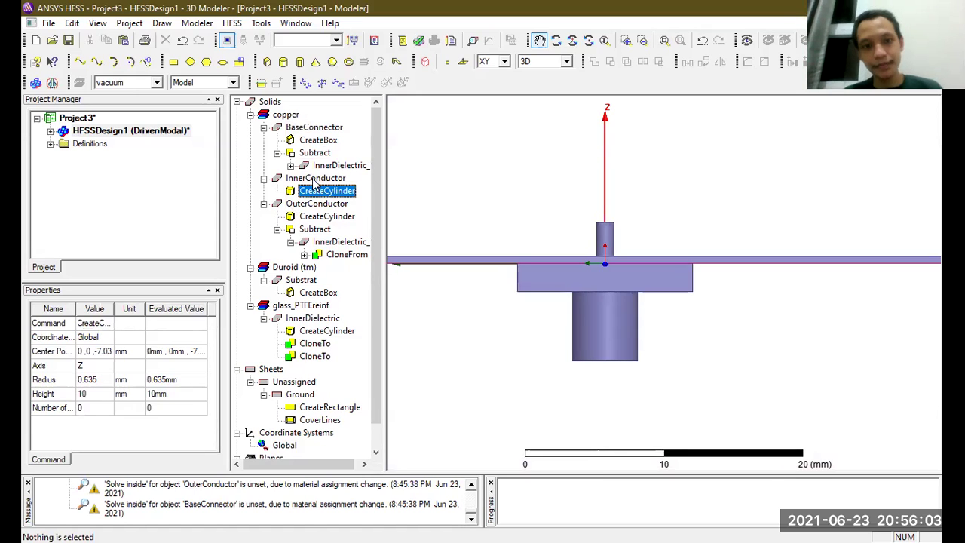
- Highlight InnerConductor and BaseConnector individually and examine how the lengthened pin passes through the connector and substrate
{"action": "left_click", "coordinate": [308, 179]}
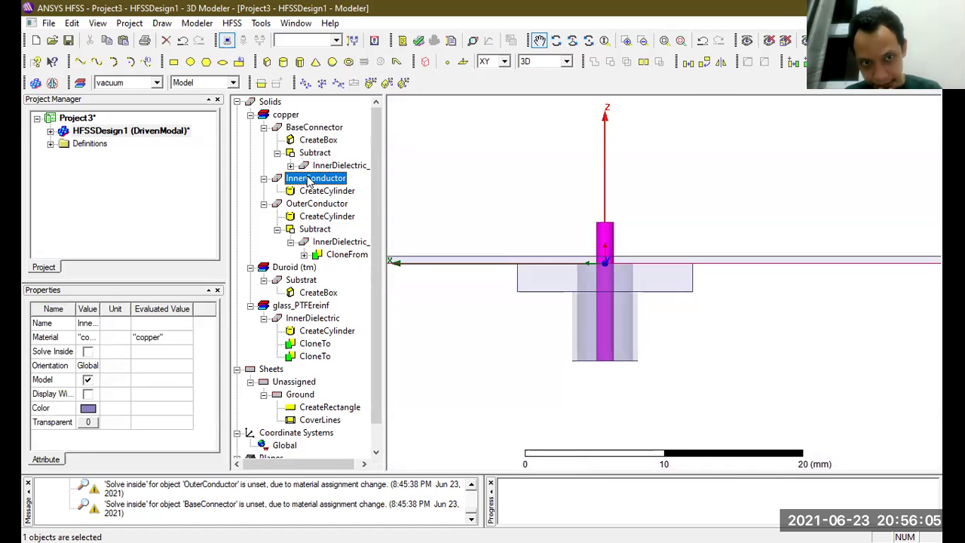
{"action": "left_click", "coordinate": [295, 128]}
{"action": "left_click_drag", "start_coordinate": [552, 206], "coordinate": [574, 176]}
{"action": "left_click", "coordinate": [572, 40]}
{"action": "mouse_move", "coordinate": [599, 209]}
{"action": "left_mouse_down"}
{"action": "mouse_move", "coordinate": [603, 226]}
{"action": "mouse_move", "coordinate": [599, 203]}
{"action": "left_mouse_up"}
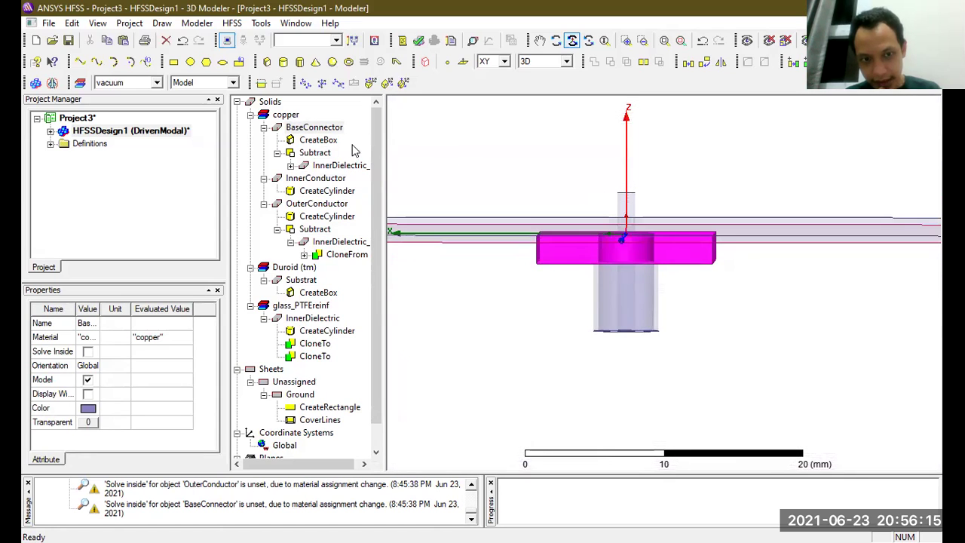
{"action": "left_click", "coordinate": [359, 151]}
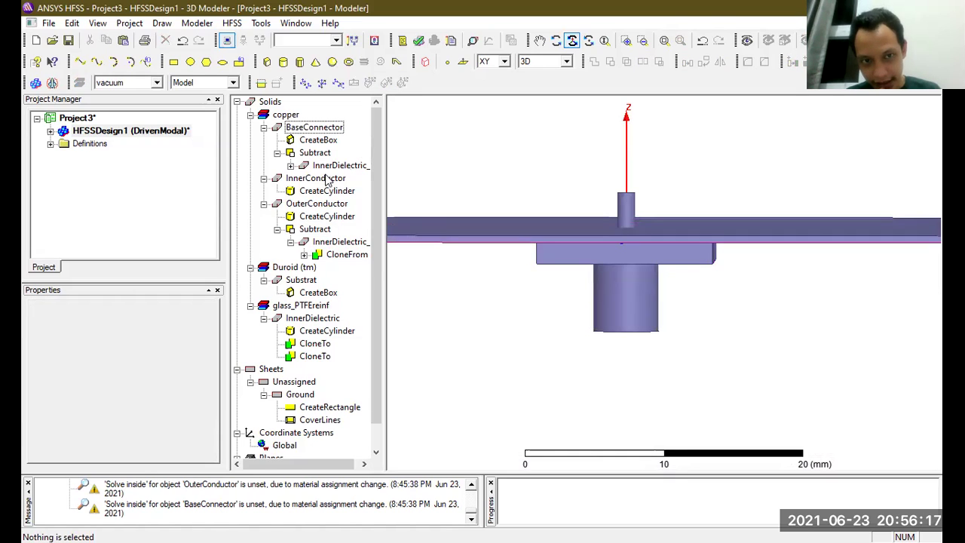
{"action": "left_click", "coordinate": [331, 165]}
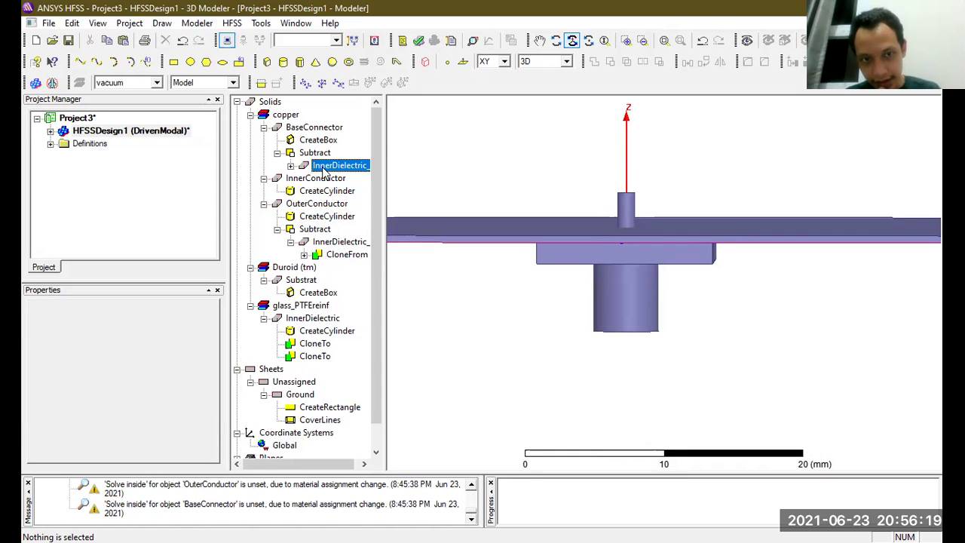
{"action": "left_click", "coordinate": [320, 178]}
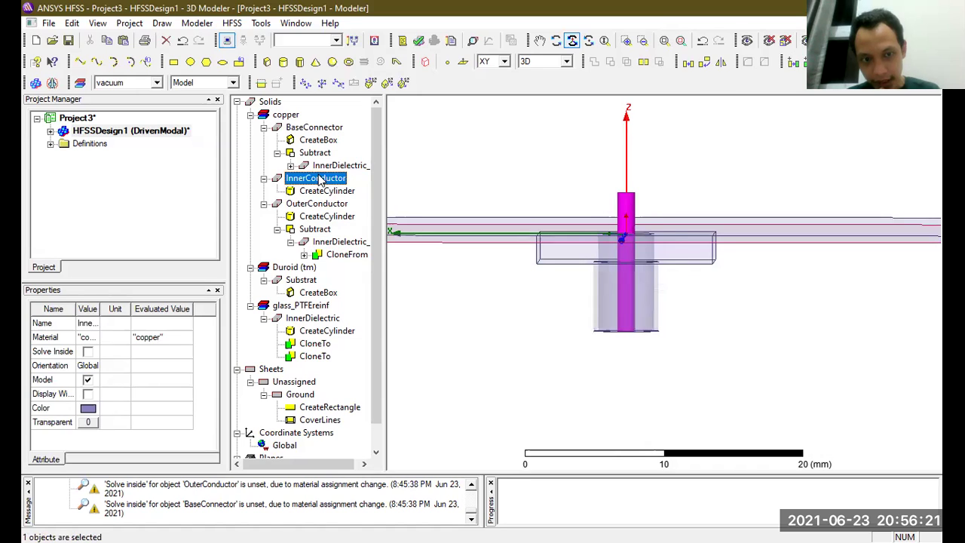
{"action": "left_click", "coordinate": [341, 166]}
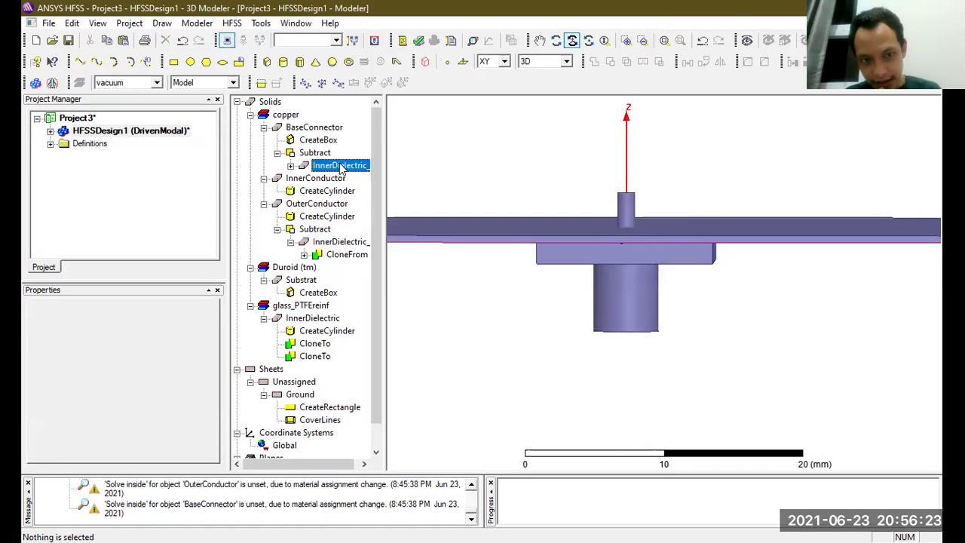
- Try subtracting InnerConductor from InnerDielectric with the tool object cloned, and undo that subtraction
{"action": "left_click", "coordinate": [315, 318]}
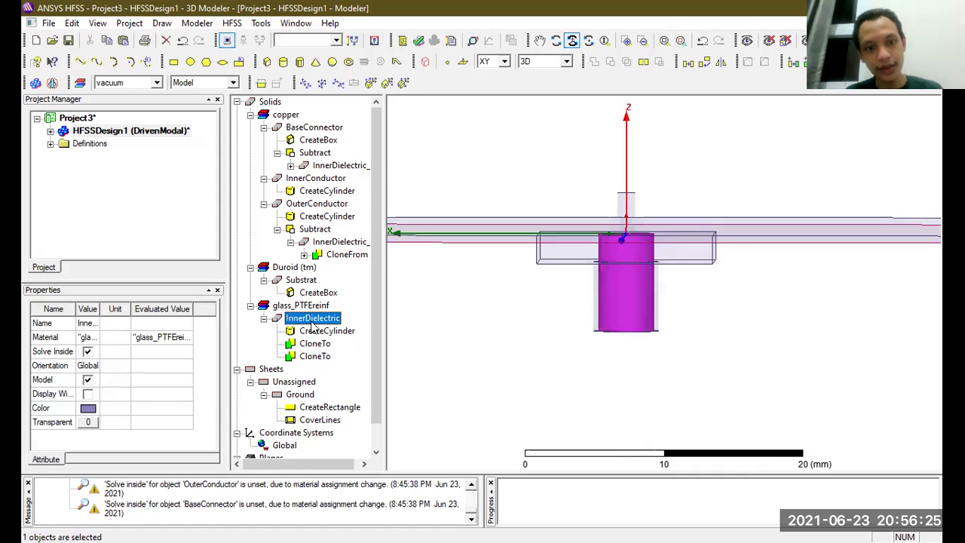
{"action": "left_click", "coordinate": [307, 180], "text": "ctrl"}
{"action": "left_click", "coordinate": [609, 61]}
{"action": "left_click", "coordinate": [441, 341]}
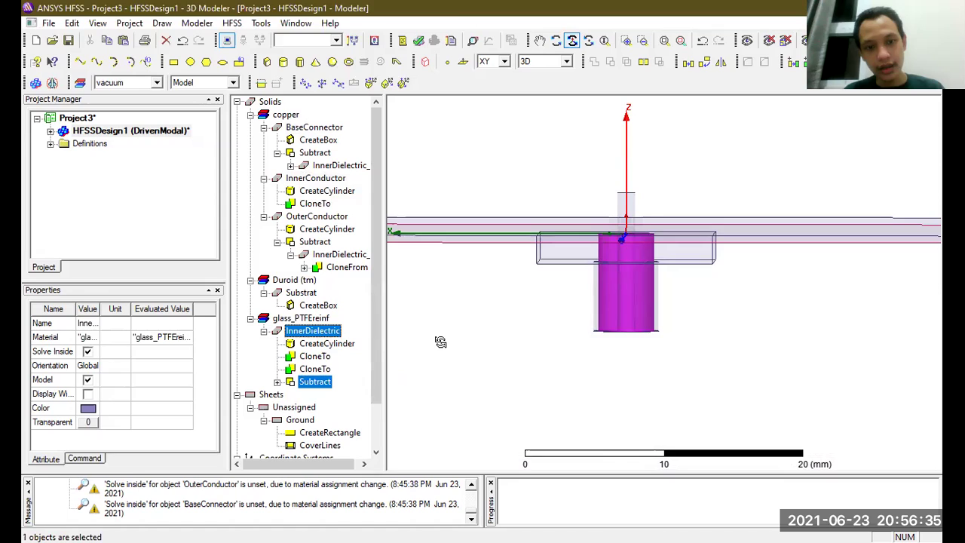
{"action": "left_click", "coordinate": [603, 42]}
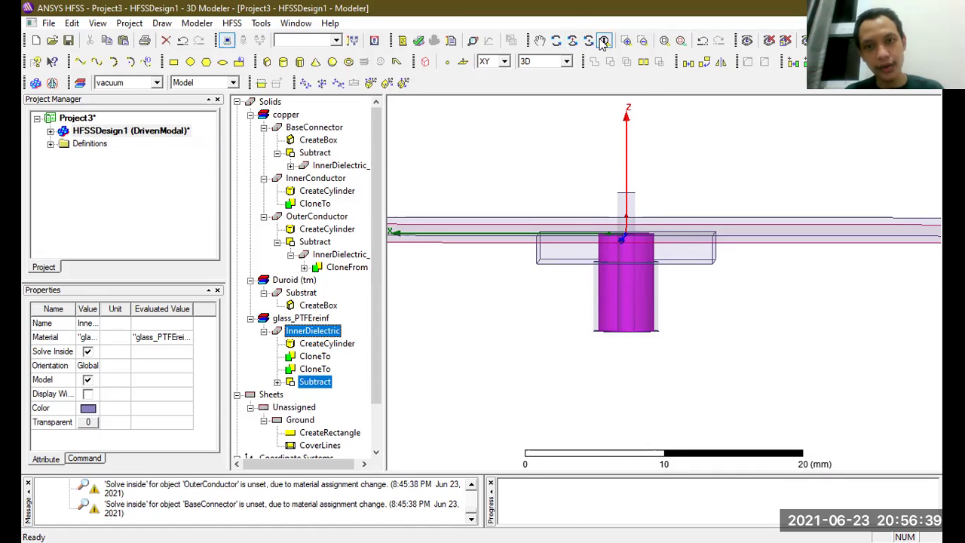
{"action": "left_click", "coordinate": [183, 42]}
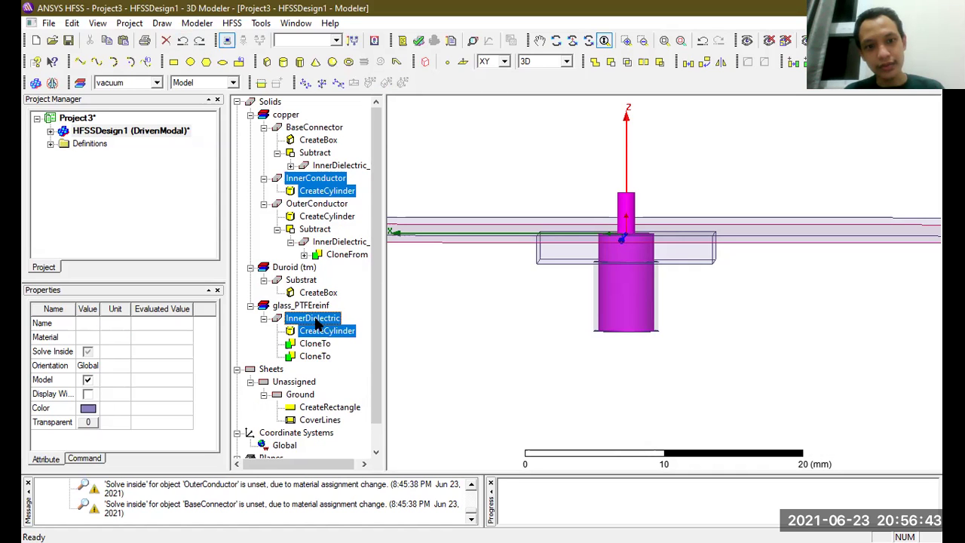
- Subtract InnerConductor from InnerDielectric, cloning the tool object before the operation
{"action": "left_click", "coordinate": [611, 62]}
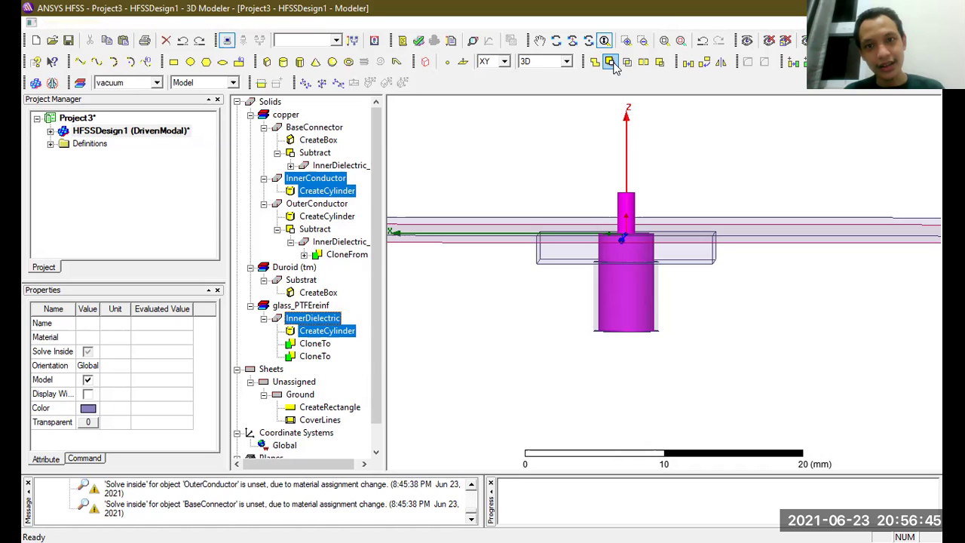
{"action": "left_click", "coordinate": [514, 230]}
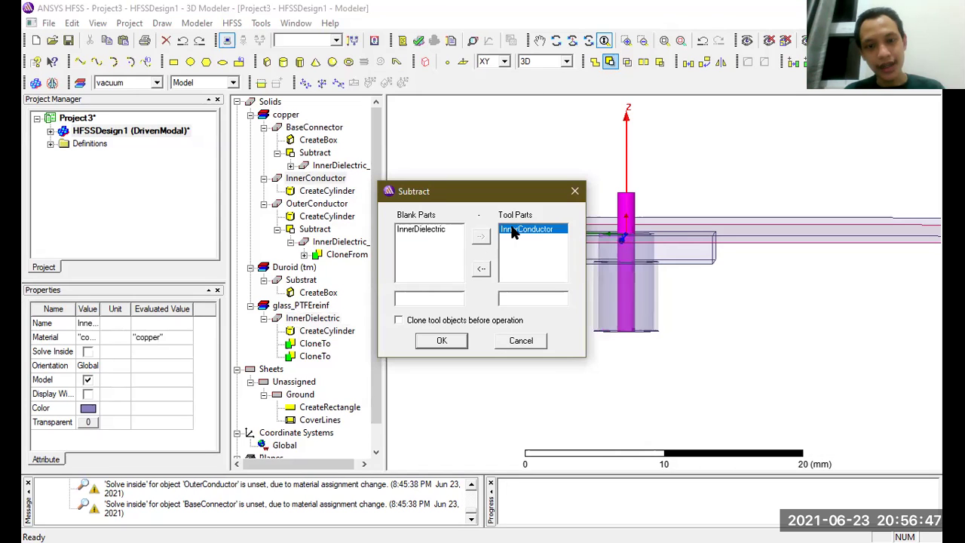
{"action": "left_click", "coordinate": [481, 269]}
{"action": "left_click", "coordinate": [431, 230]}
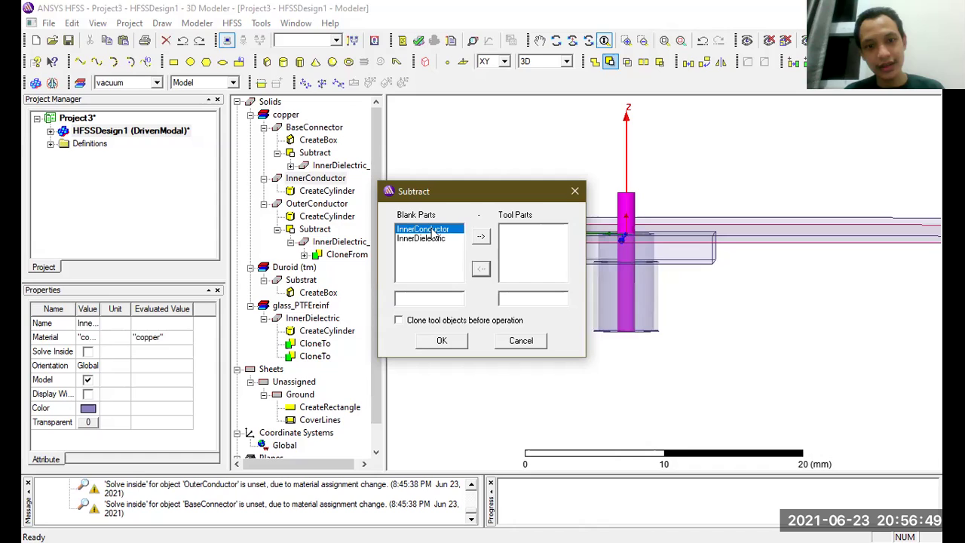
{"action": "left_click", "coordinate": [480, 236]}
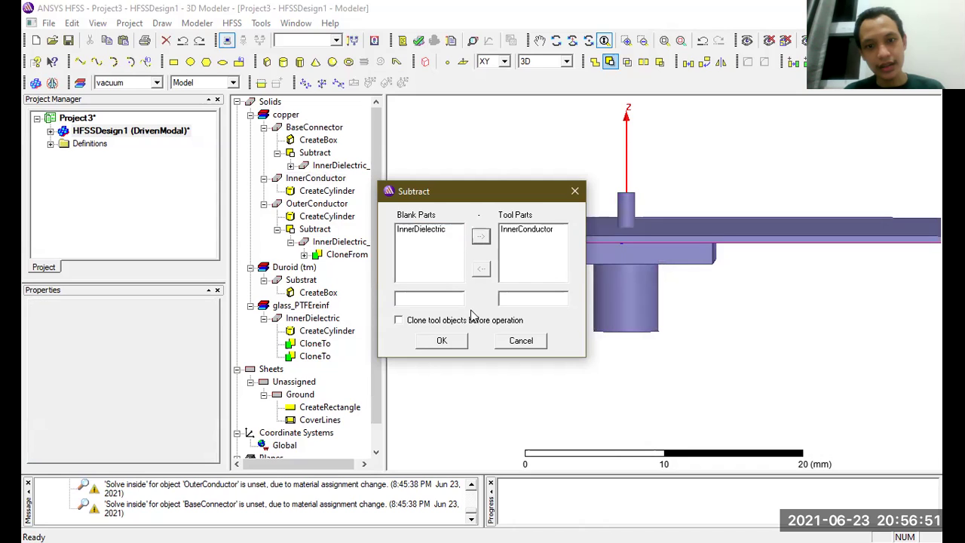
{"action": "left_click", "coordinate": [420, 320]}
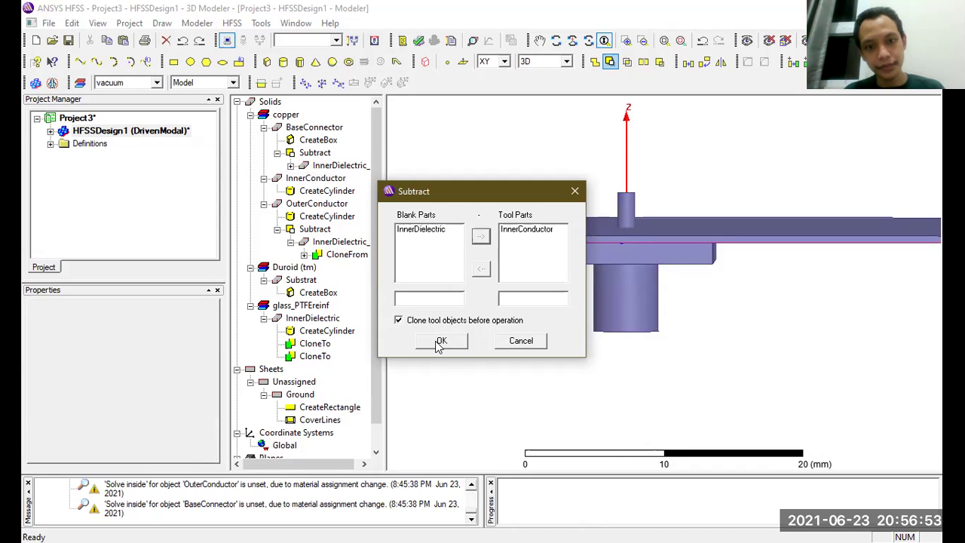
{"action": "left_click", "coordinate": [438, 343]}
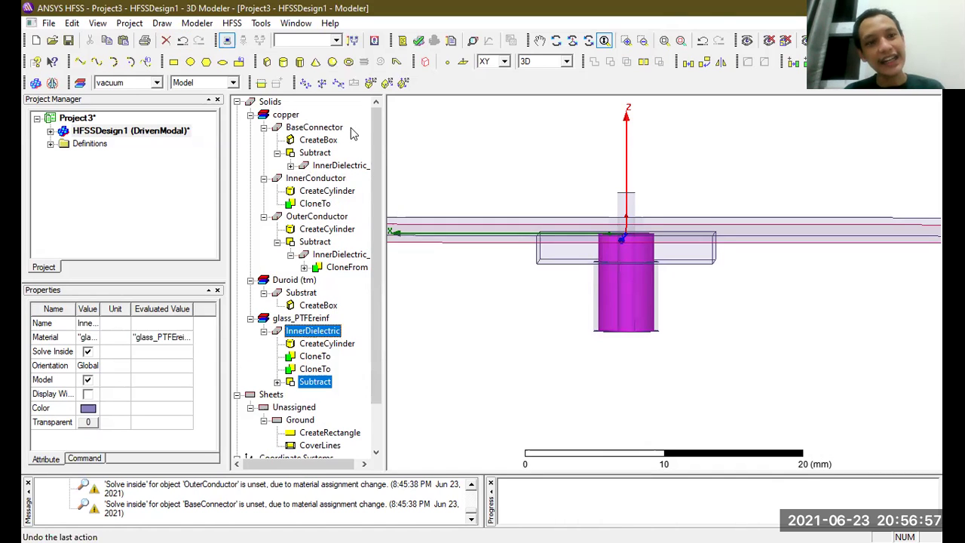
- Examine InnerDielectric's hollow cross-section from the side and from above
{"action": "left_click", "coordinate": [572, 40]}
{"action": "left_click_drag", "start_coordinate": [623, 208], "coordinate": [625, 213]}
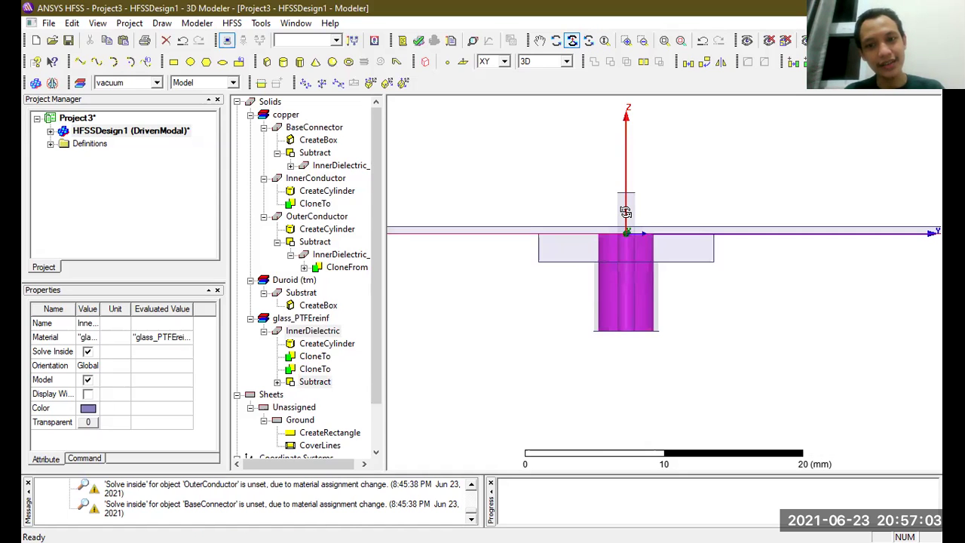
{"action": "left_click", "coordinate": [604, 40]}
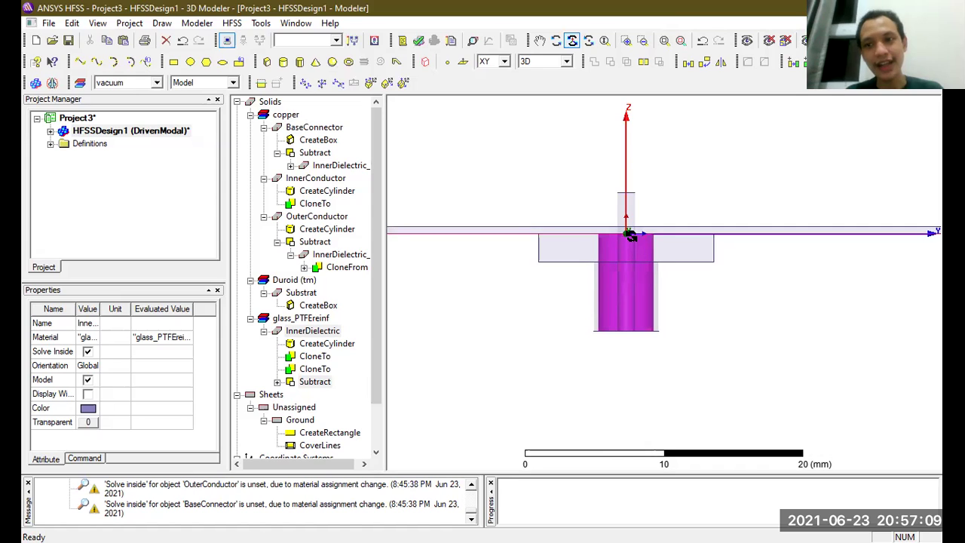
{"action": "left_click", "coordinate": [588, 40]}
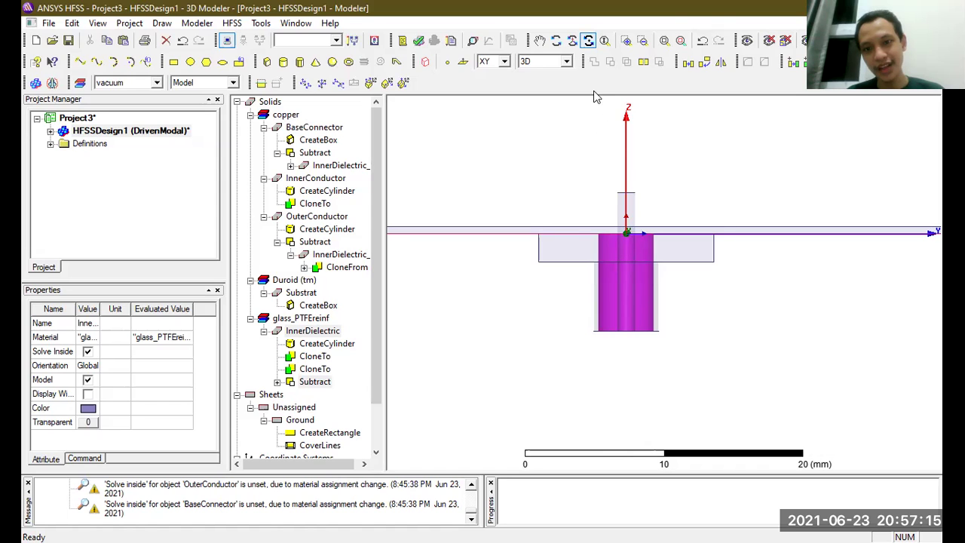
{"action": "left_click_drag", "start_coordinate": [632, 143], "coordinate": [573, 47]}
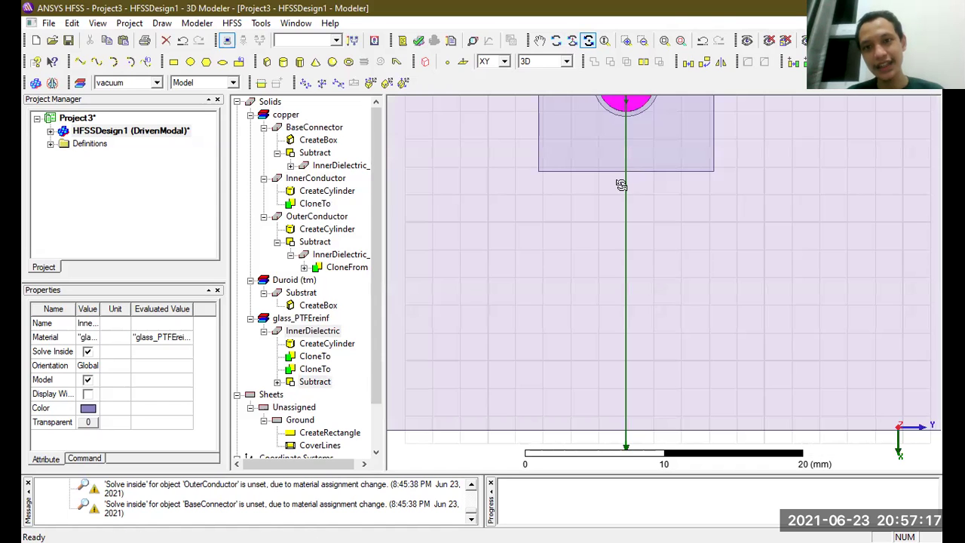
{"action": "left_click", "coordinate": [539, 40]}
{"action": "left_click_drag", "start_coordinate": [585, 105], "coordinate": [577, 264]}
{"action": "left_click", "coordinate": [604, 40]}
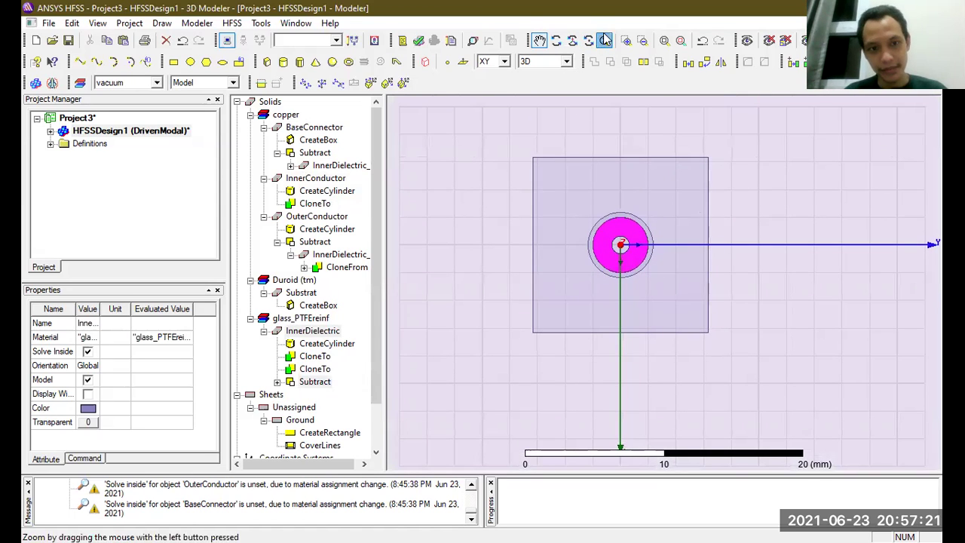
- Highlight InnerConductor inside the dielectric and run the validation check on HFSSDesign1
{"action": "left_click_drag", "start_coordinate": [625, 168], "coordinate": [616, 89]}
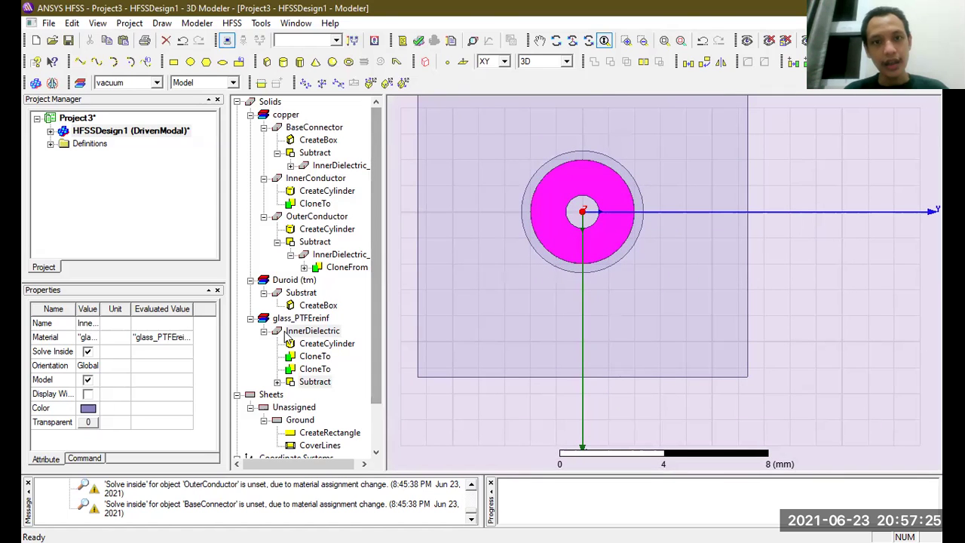
{"action": "left_click", "coordinate": [307, 181]}
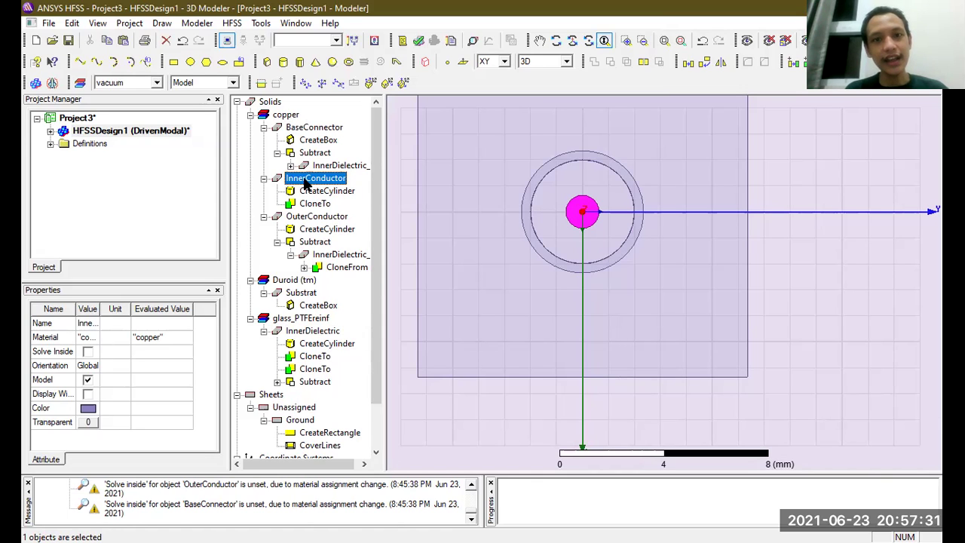
{"action": "left_click", "coordinate": [417, 42]}
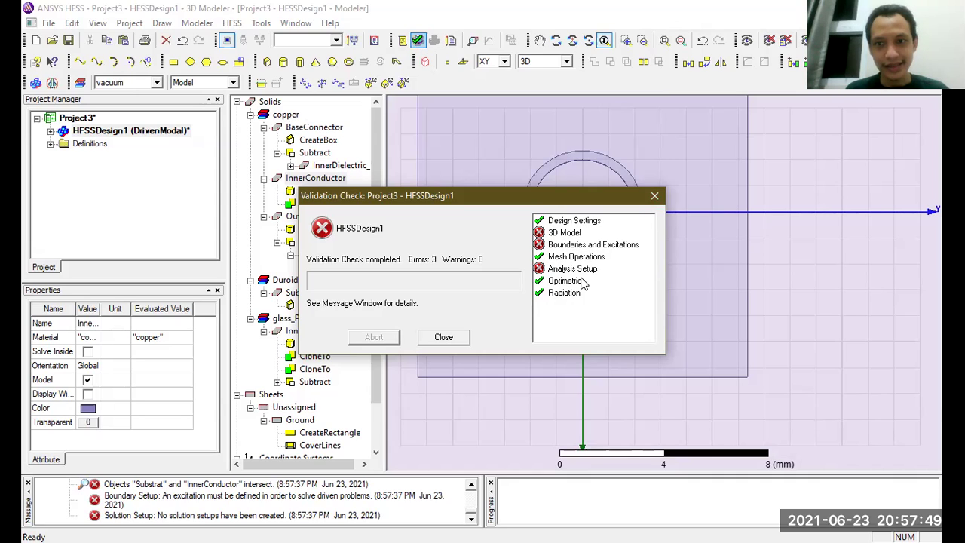
{"action": "left_click", "coordinate": [654, 198]}
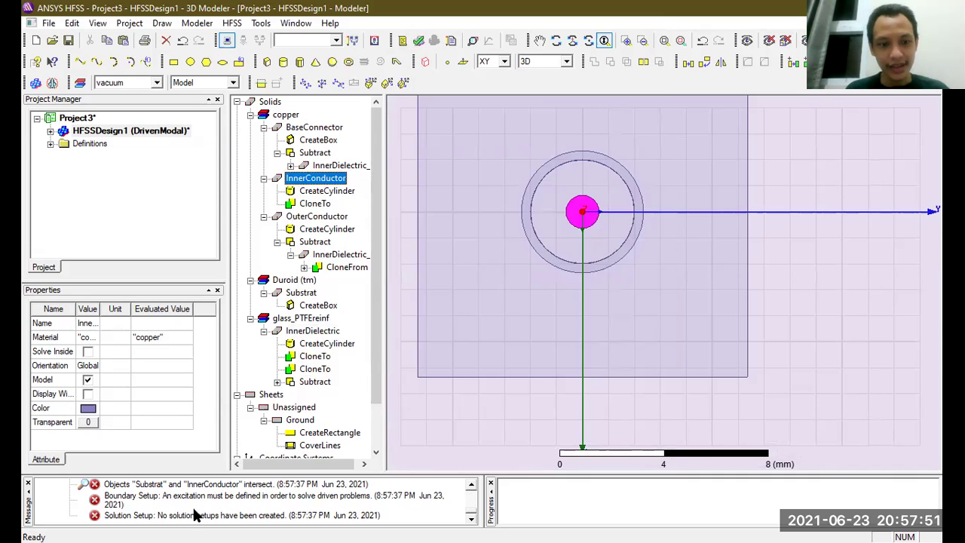
- Enlarge the message area and review the validation errors on object intersection, excitation and solution setup individually
{"action": "left_click", "coordinate": [188, 515]}
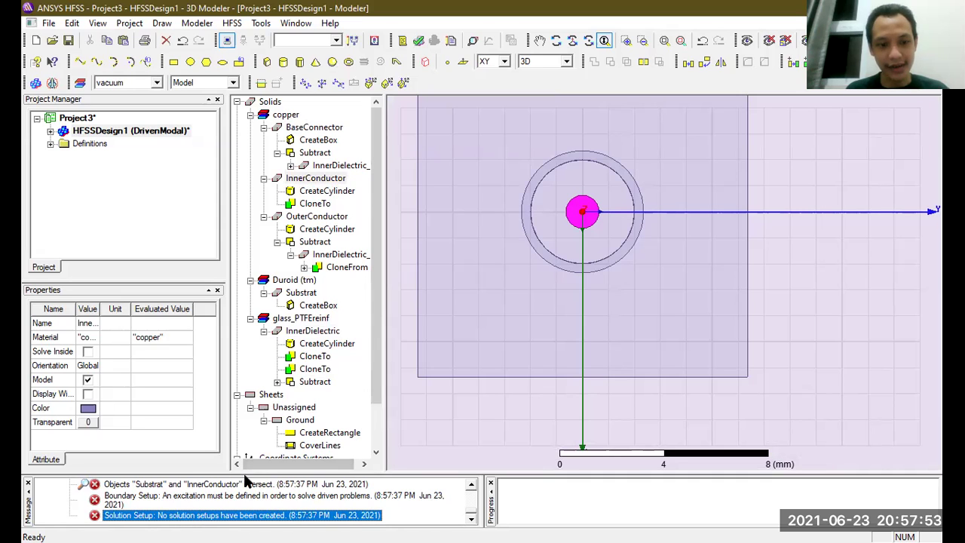
{"action": "left_click_drag", "start_coordinate": [249, 472], "coordinate": [247, 428]}
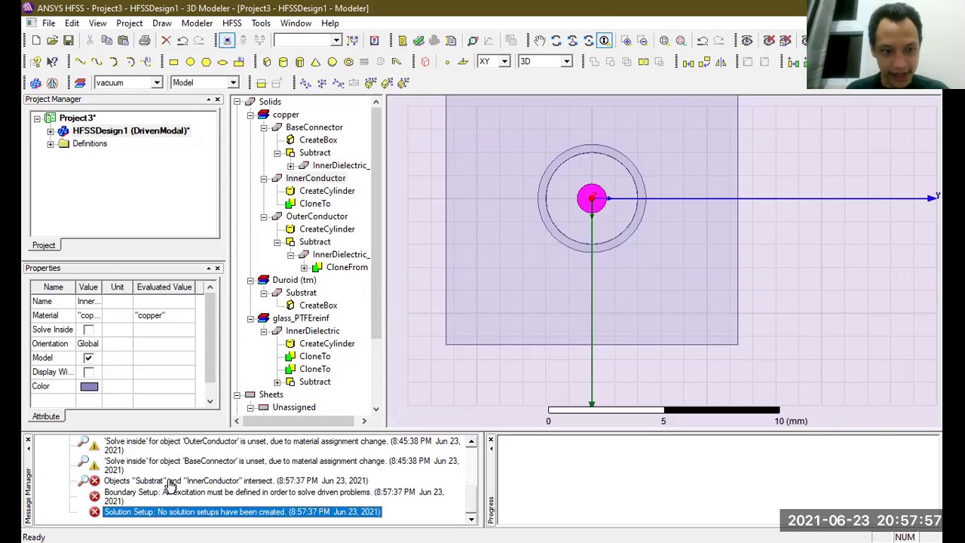
{"action": "left_click", "coordinate": [263, 483]}
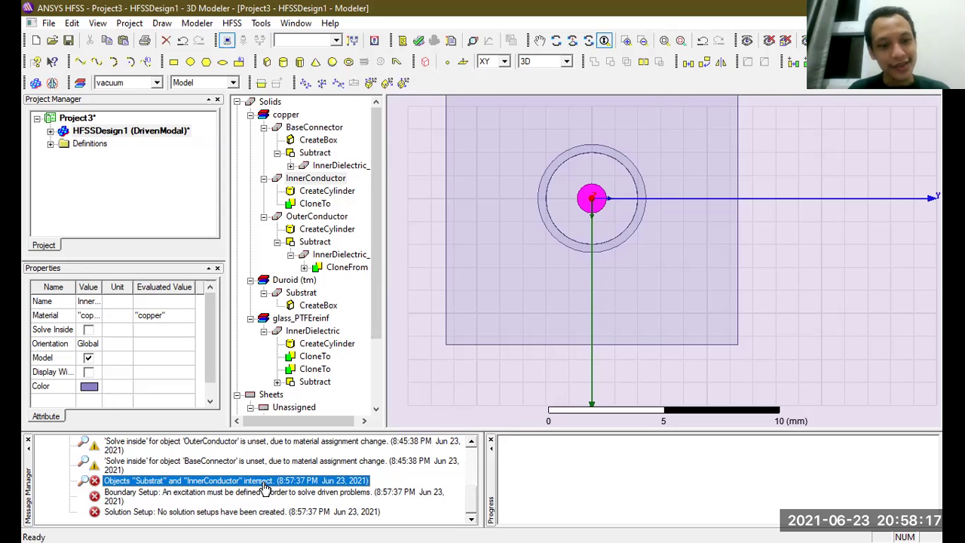
{"action": "left_click", "coordinate": [263, 494]}
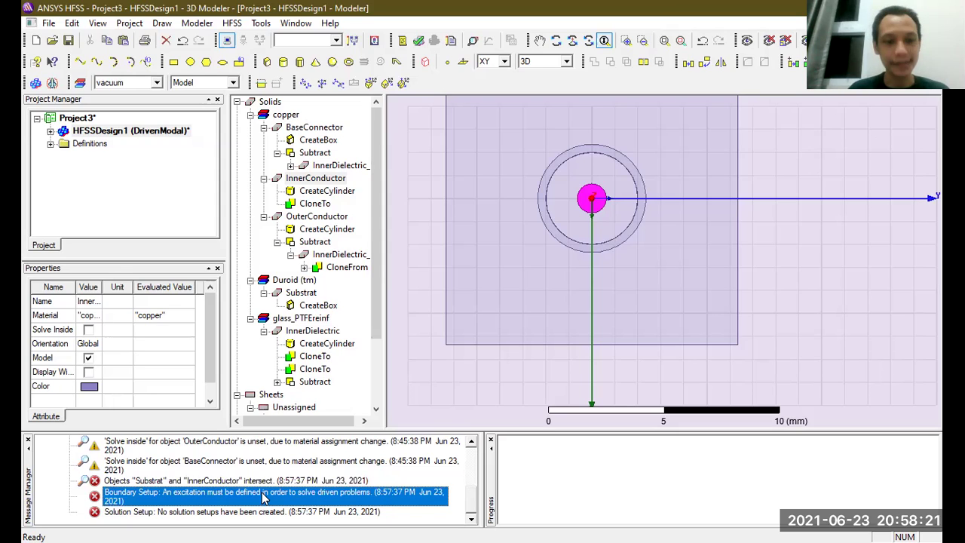
{"action": "left_click", "coordinate": [263, 512]}
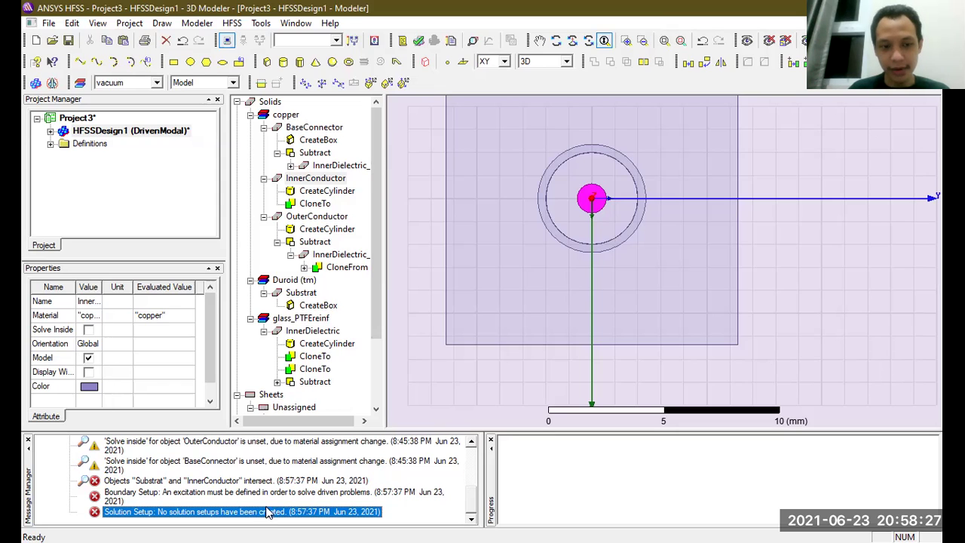
{"action": "left_click", "coordinate": [305, 482]}
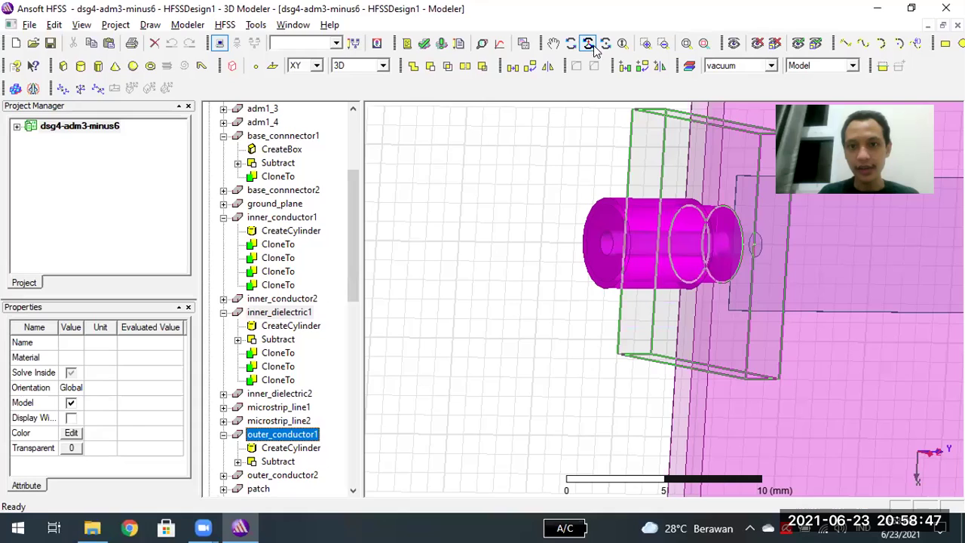
- In the dsg4-adm3-minus6 reference project, view the antenna from the side and examine the shield box's full extent
{"action": "left_click", "coordinate": [593, 45]}
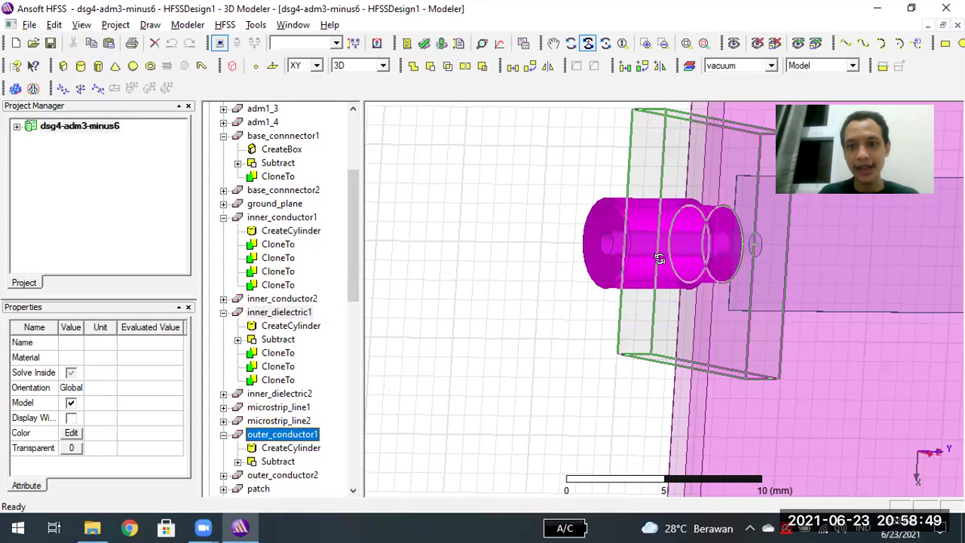
{"action": "double_click", "coordinate": [392, 255], "text": "alt"}
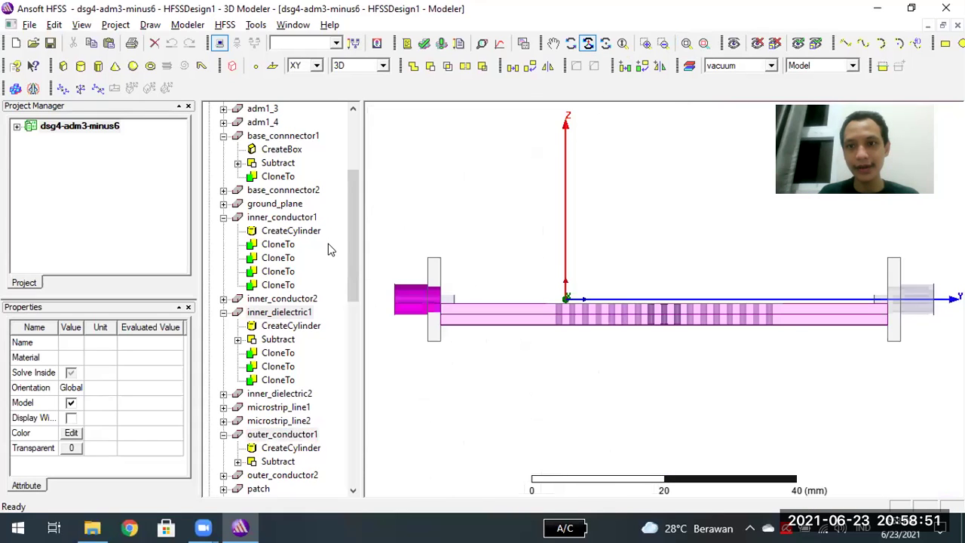
{"action": "left_click_drag", "start_coordinate": [355, 264], "coordinate": [352, 294]}
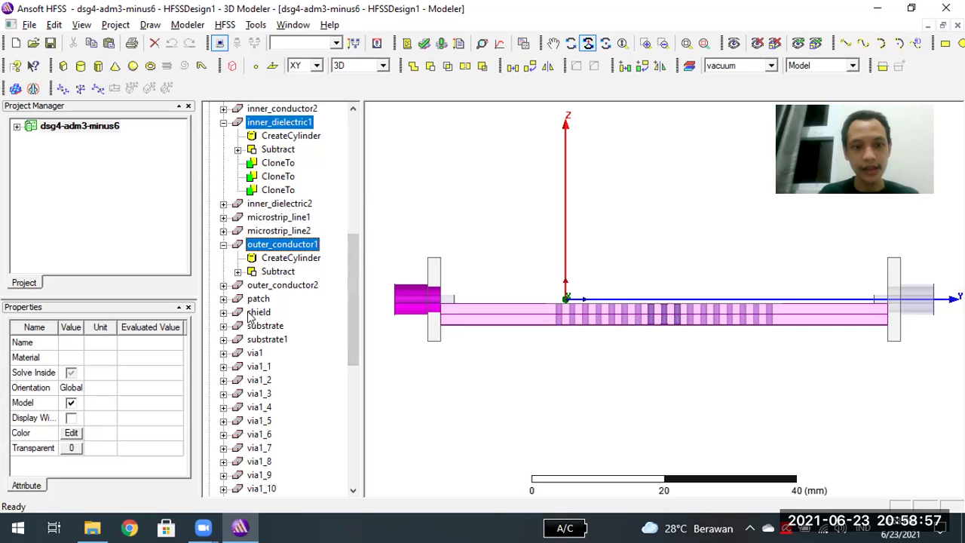
{"action": "left_click", "coordinate": [258, 312]}
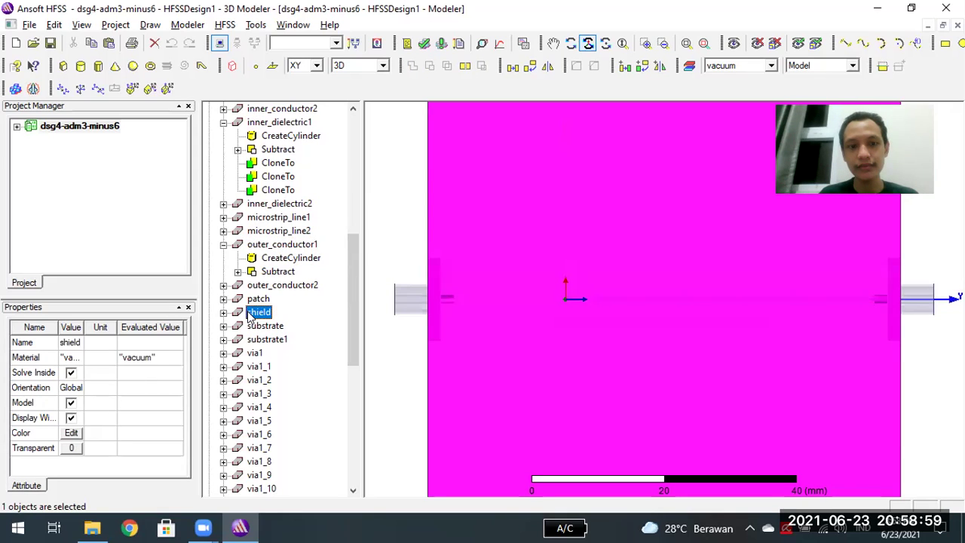
{"action": "left_click", "coordinate": [702, 43]}
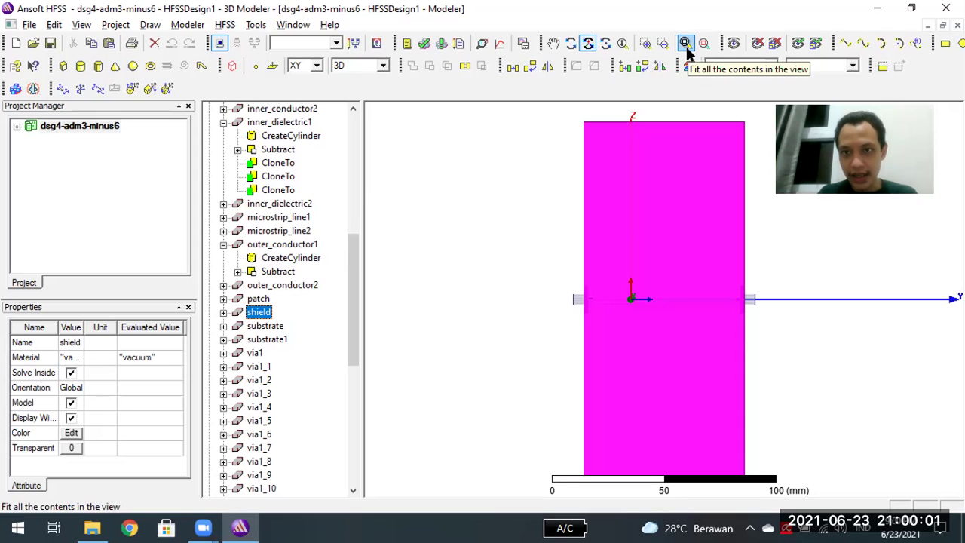
- Highlight base_connnector1 and the shield separately to examine where the shield's edge meets the connector
{"action": "left_click", "coordinate": [645, 43]}
{"action": "left_click_drag", "start_coordinate": [579, 303], "coordinate": [555, 257]}
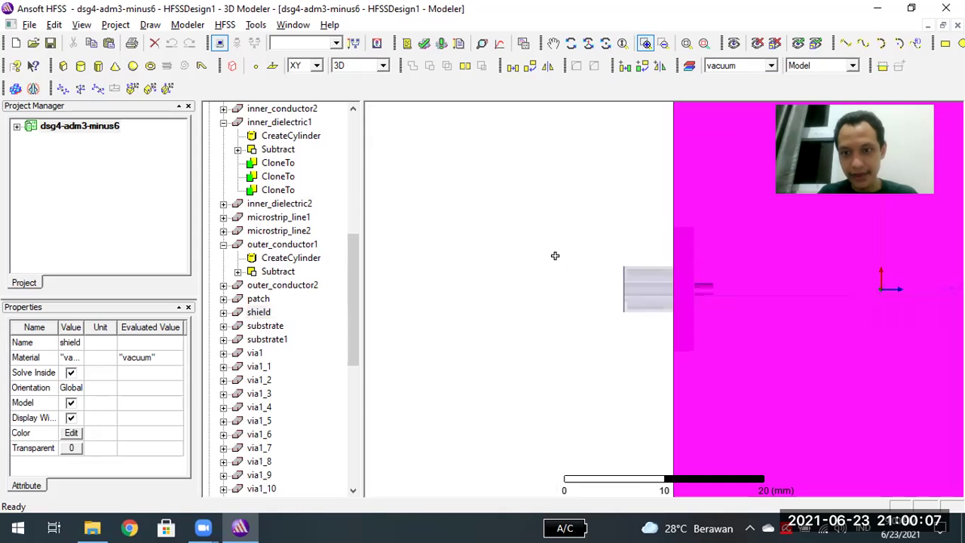
{"action": "left_click", "coordinate": [676, 258]}
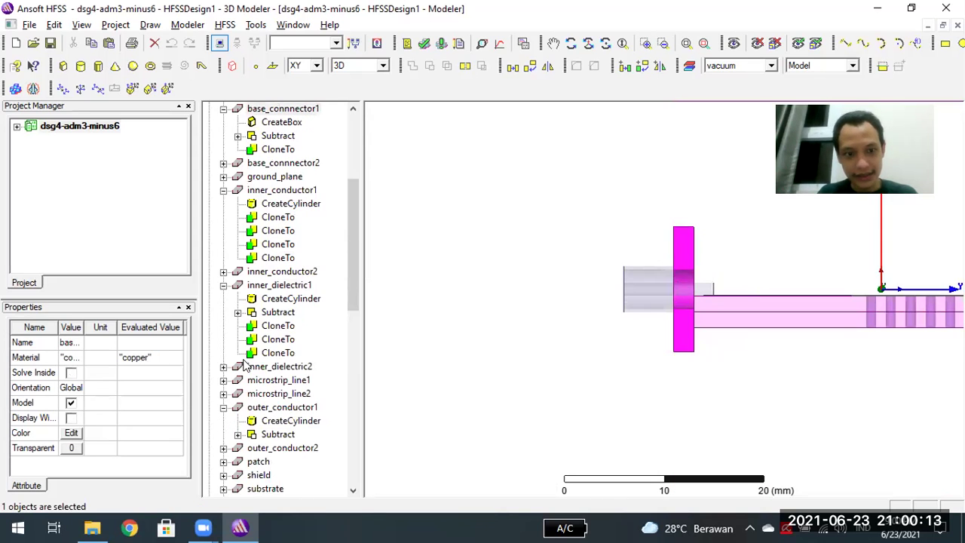
{"action": "left_click", "coordinate": [240, 475]}
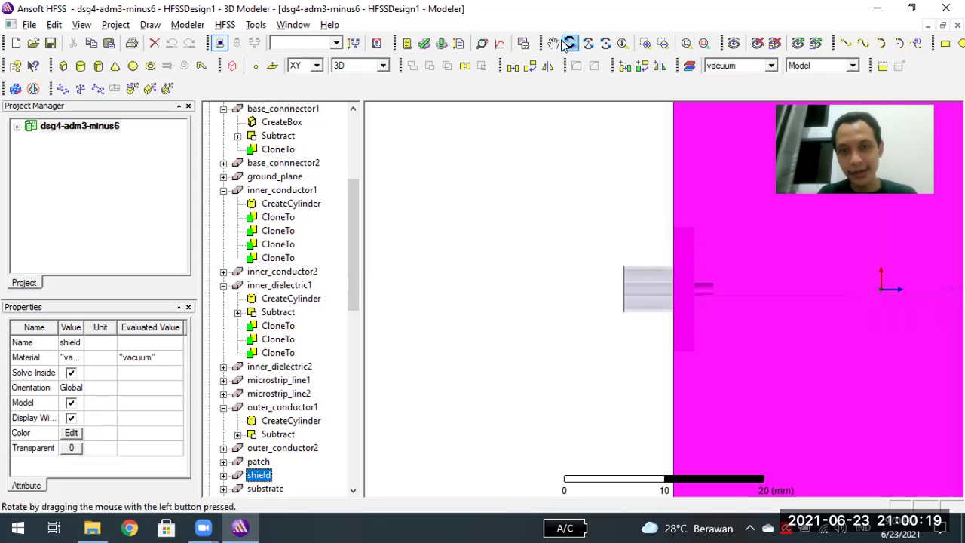
- Examine the entire shield box around the antenna from a slightly tilted side view
{"action": "left_click", "coordinate": [587, 43]}
{"action": "mouse_move", "coordinate": [605, 300]}
{"action": "left_mouse_down"}
{"action": "mouse_move", "coordinate": [618, 291]}
{"action": "mouse_move", "coordinate": [622, 304]}
{"action": "mouse_move", "coordinate": [607, 306]}
{"action": "left_mouse_up"}
{"action": "mouse_move", "coordinate": [607, 306]}
{"action": "left_mouse_down"}
{"action": "mouse_move", "coordinate": [630, 307]}
{"action": "mouse_move", "coordinate": [590, 302]}
{"action": "mouse_move", "coordinate": [607, 309]}
{"action": "left_mouse_up"}
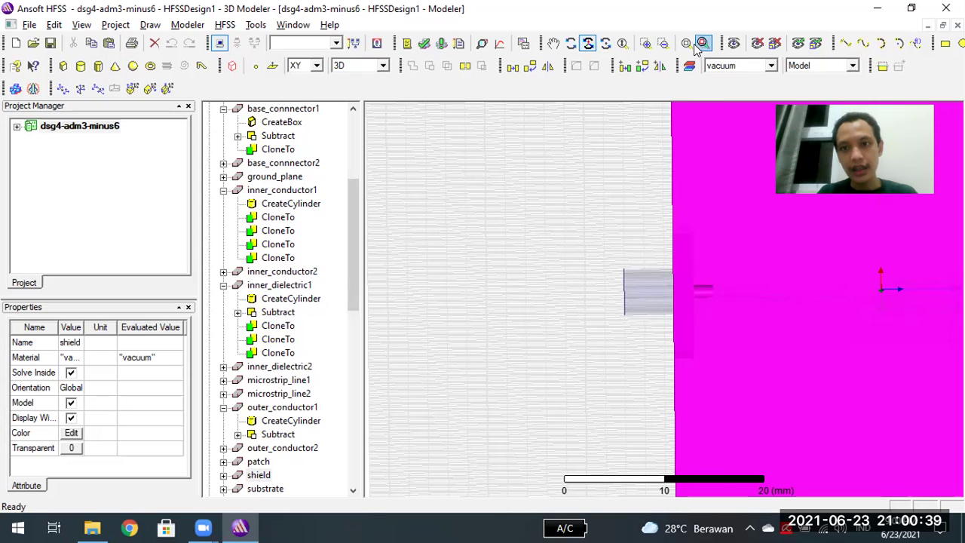
{"action": "left_click", "coordinate": [621, 43]}
{"action": "left_click_drag", "start_coordinate": [577, 134], "coordinate": [826, 302]}
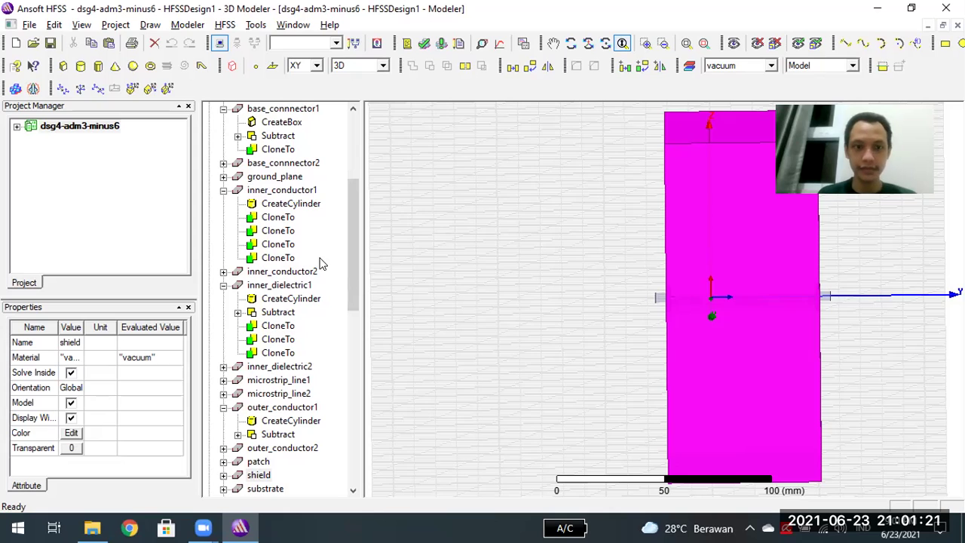
- Display the Rad1 boundary of HFSSDesign1 and examine from several angles which shield faces it covers
{"action": "left_click", "coordinate": [16, 125]}
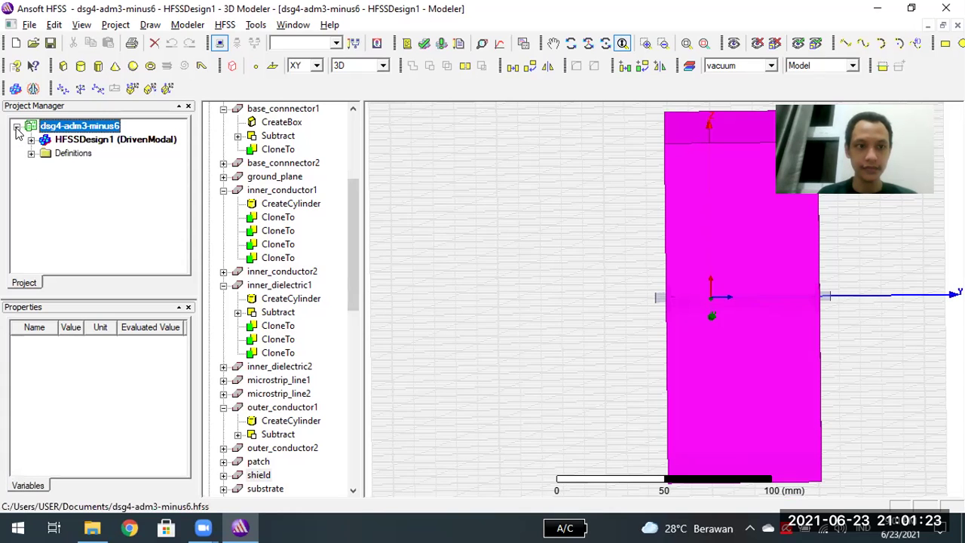
{"action": "left_click", "coordinate": [31, 139]}
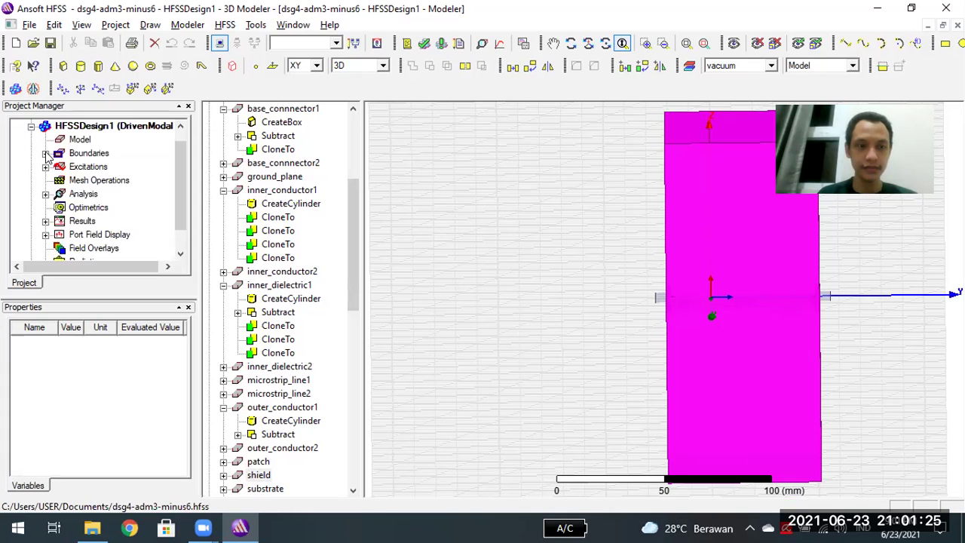
{"action": "left_click", "coordinate": [46, 153]}
{"action": "left_click", "coordinate": [78, 166]}
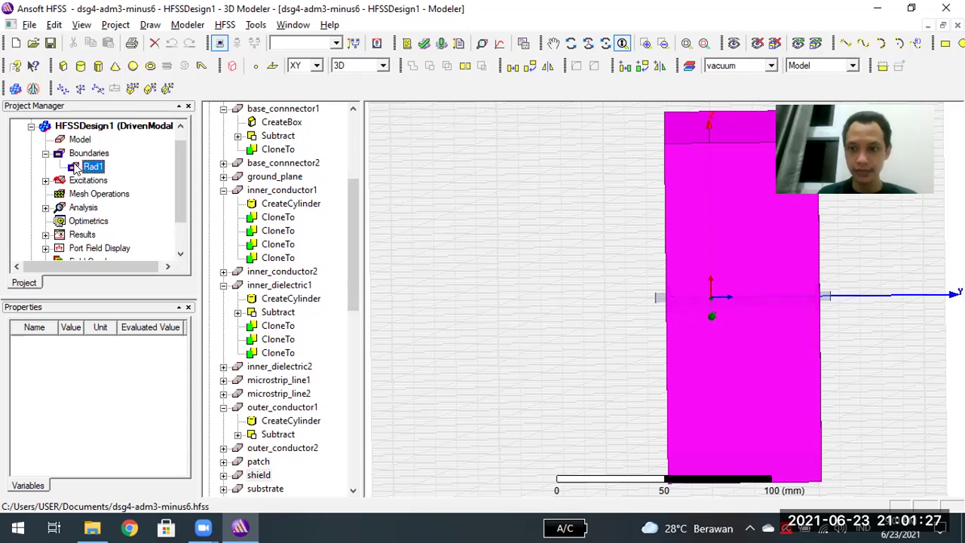
{"action": "left_click", "coordinate": [587, 43]}
{"action": "left_click_drag", "start_coordinate": [513, 252], "coordinate": [525, 252]}
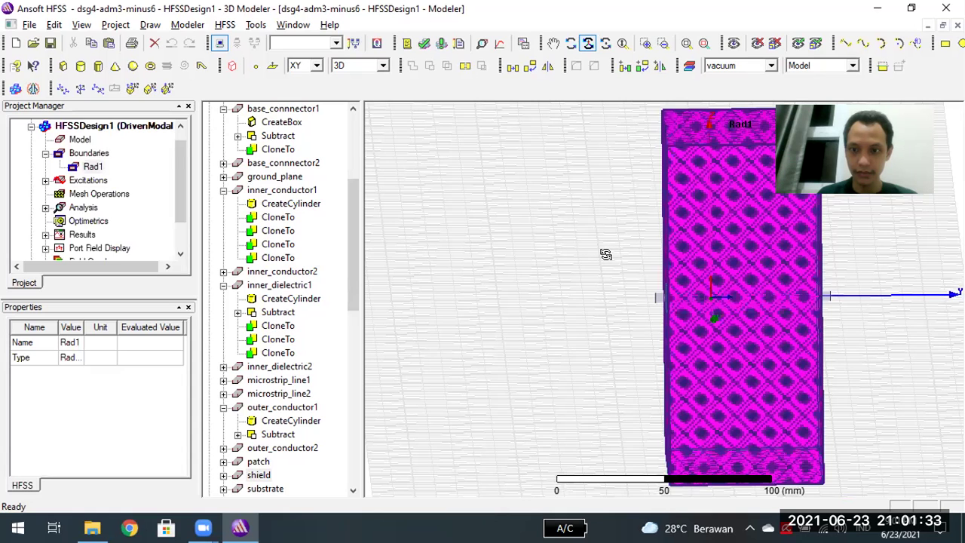
{"action": "left_click_drag", "start_coordinate": [639, 248], "coordinate": [597, 251]}
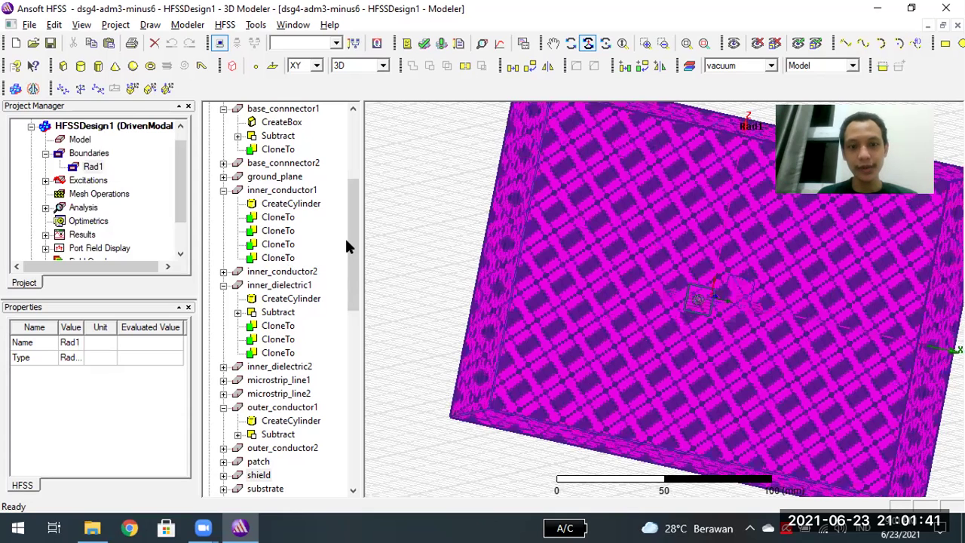
{"action": "left_click_drag", "start_coordinate": [422, 226], "coordinate": [509, 241]}
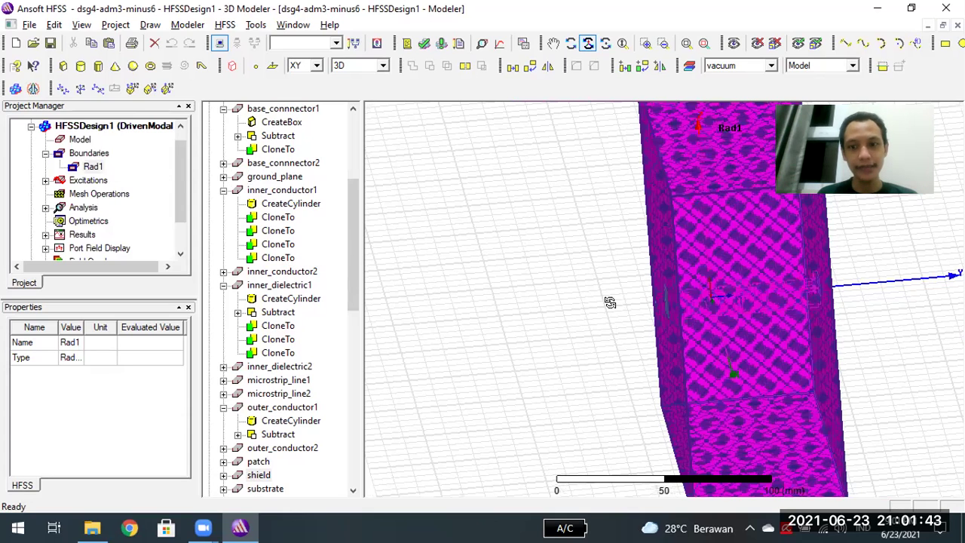
- Look through the boundary types available for the shield and inspect the properties of the Rad1 radiation boundary
{"action": "right_click", "coordinate": [716, 237]}
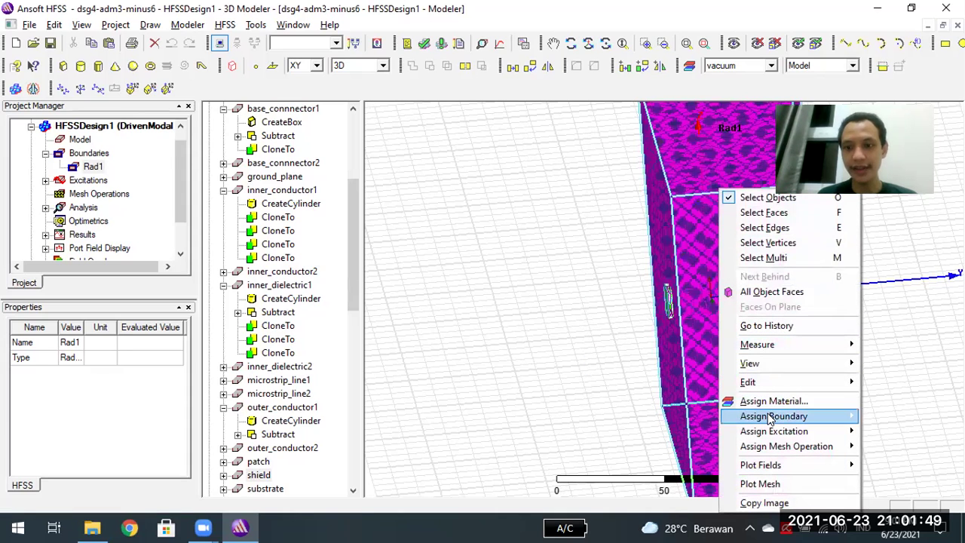
{"action": "mouse_move", "coordinate": [772, 416]}
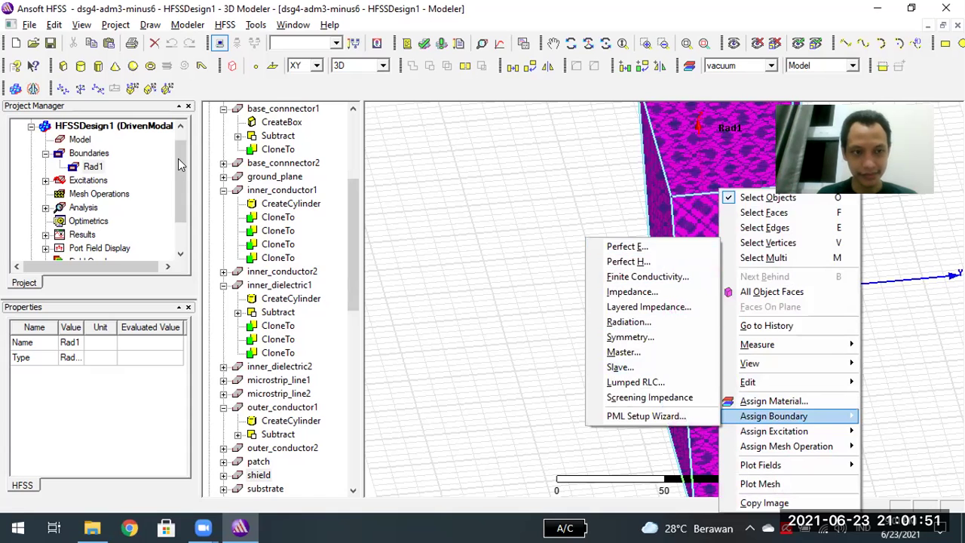
{"action": "left_click", "coordinate": [90, 167]}
{"action": "right_click", "coordinate": [89, 167]}
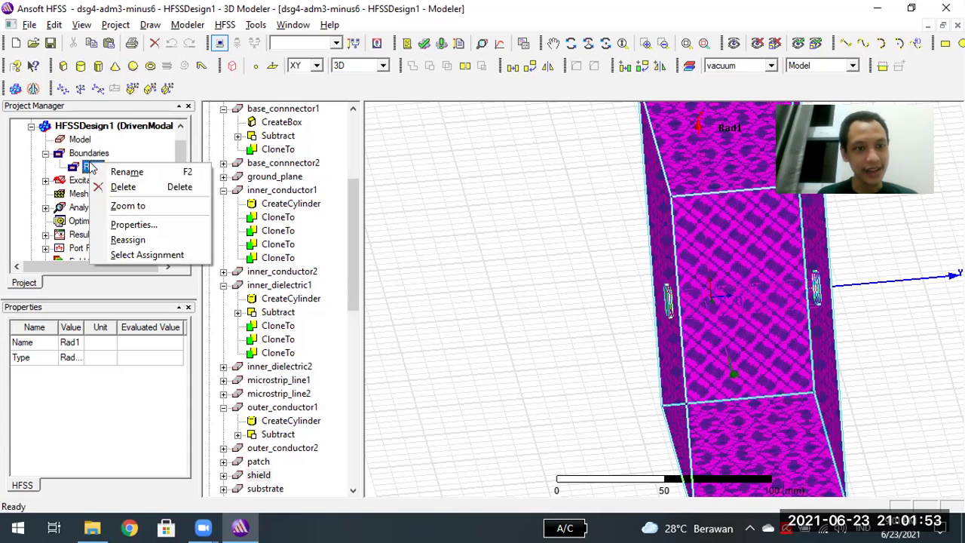
{"action": "left_click", "coordinate": [134, 225]}
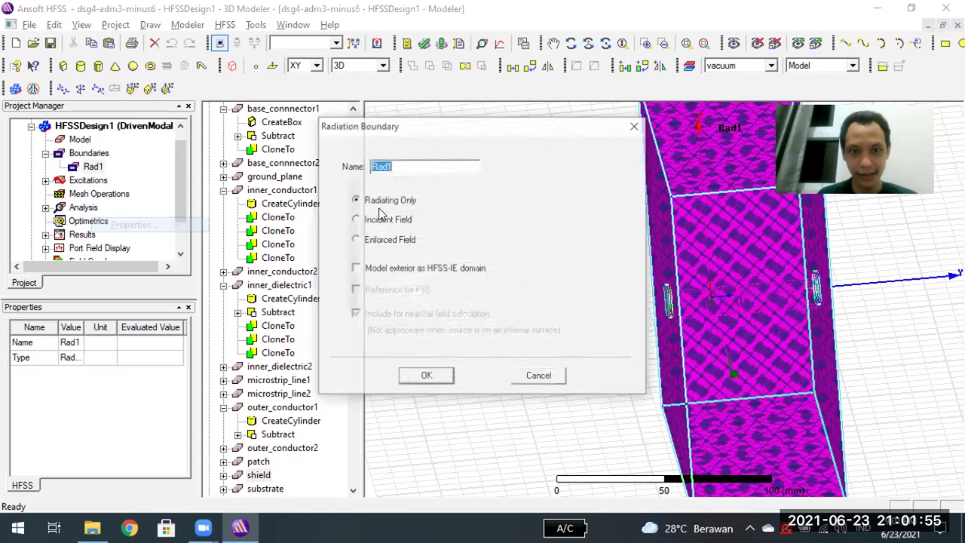
{"action": "left_click", "coordinate": [635, 125]}
- Look through the boundary types for the shield and examine the Radiating Only option of a new radiation boundary, without assigning it
{"action": "right_click", "coordinate": [694, 226]}
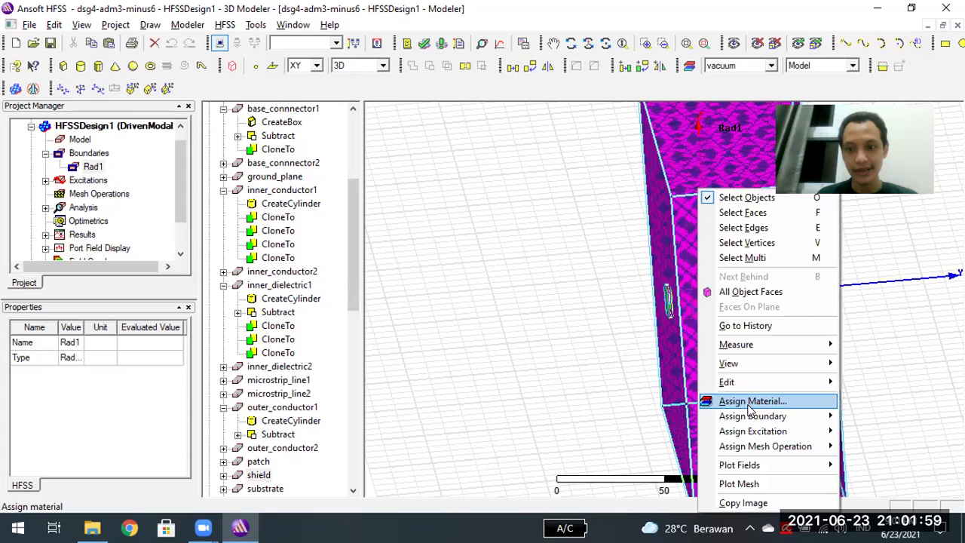
{"action": "mouse_move", "coordinate": [752, 415]}
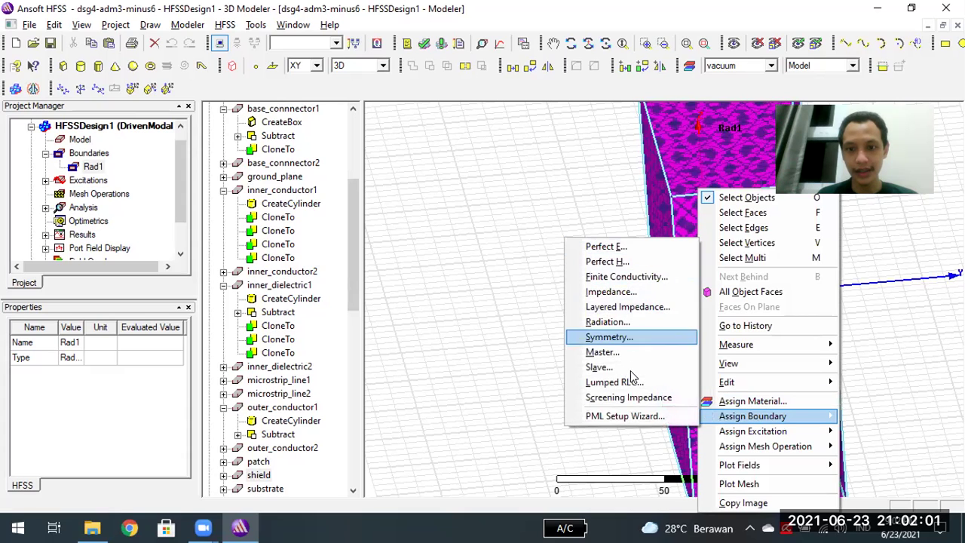
{"action": "left_click", "coordinate": [629, 320]}
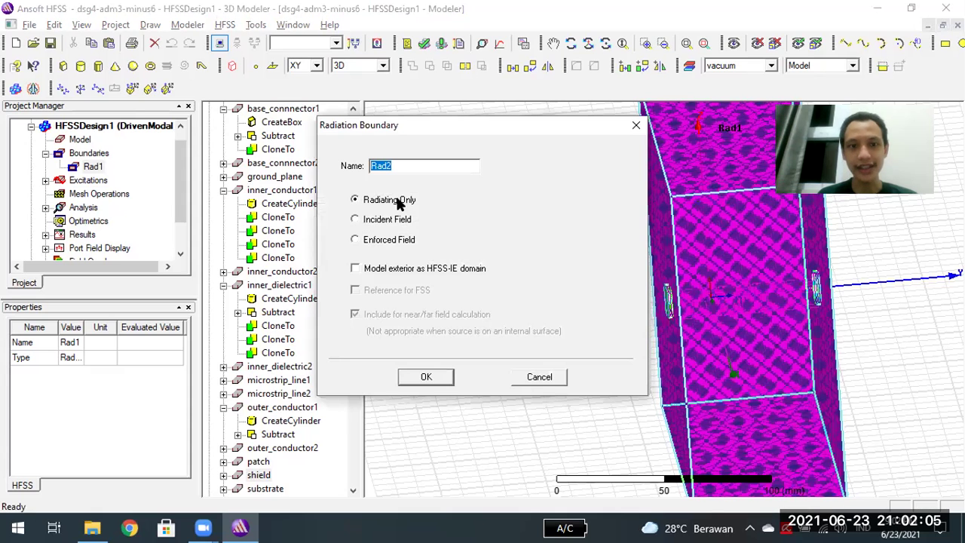
{"action": "left_click", "coordinate": [636, 124]}
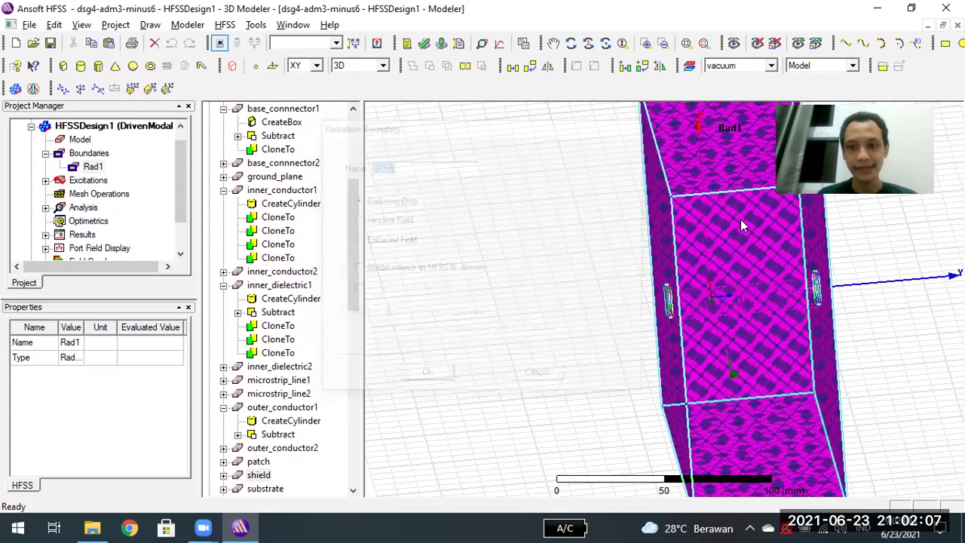
{"action": "right_click", "coordinate": [740, 219]}
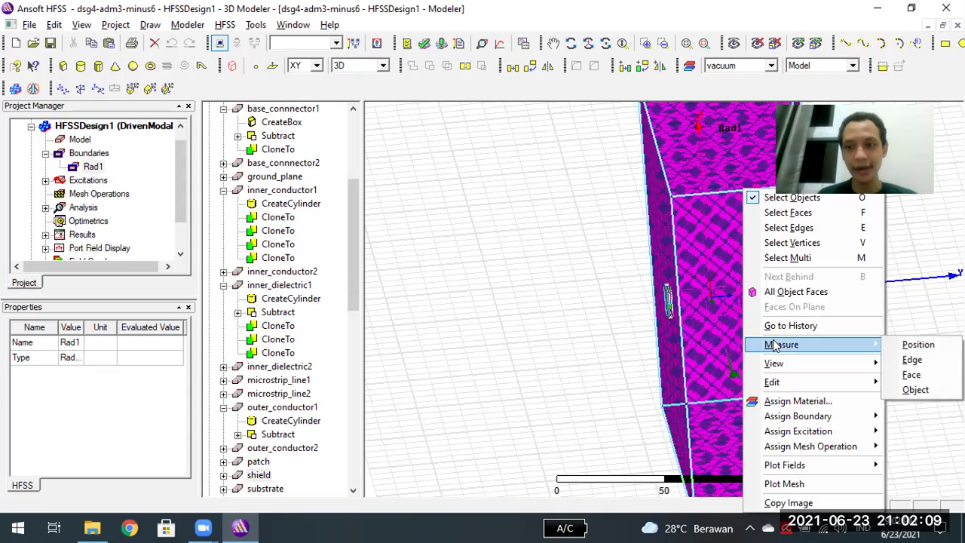
{"action": "mouse_move", "coordinate": [769, 422]}
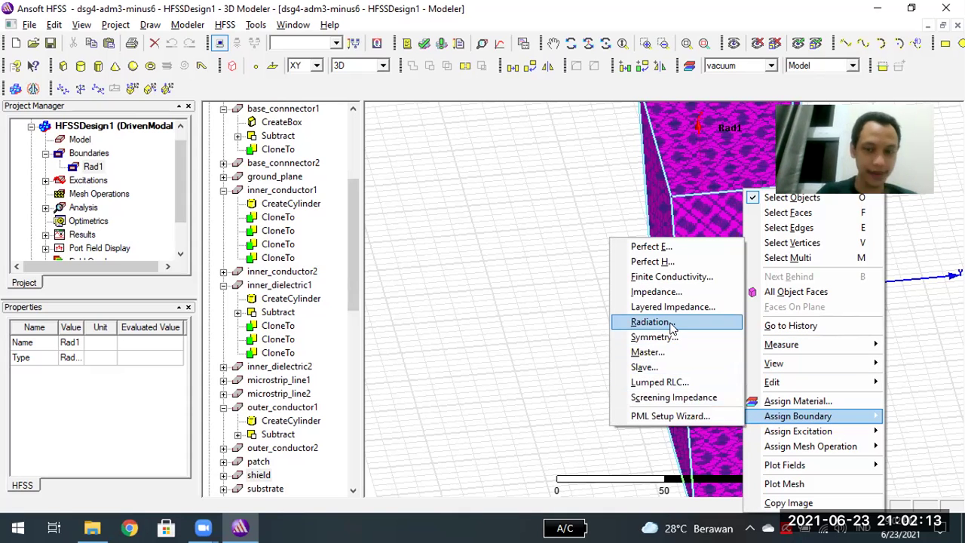
{"action": "left_click", "coordinate": [650, 322]}
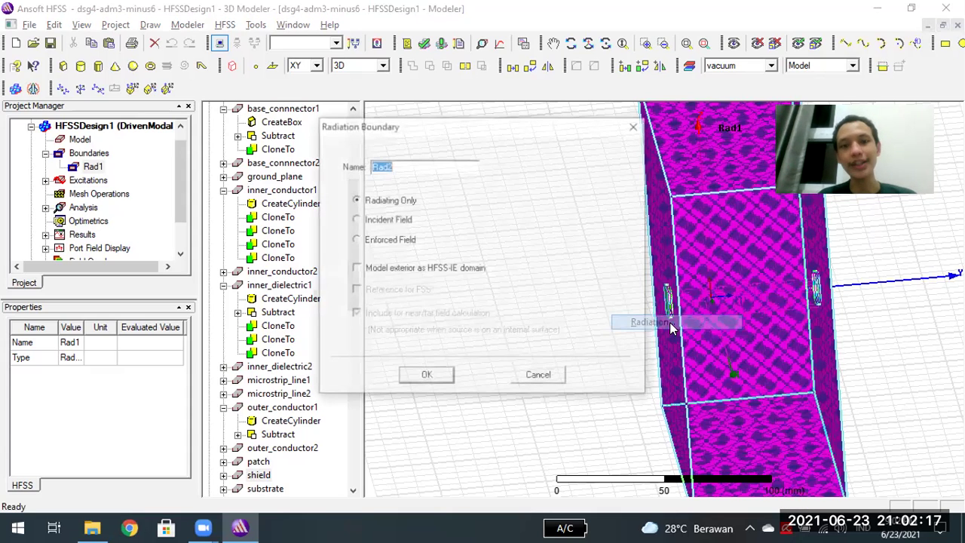
{"action": "left_click", "coordinate": [370, 199]}
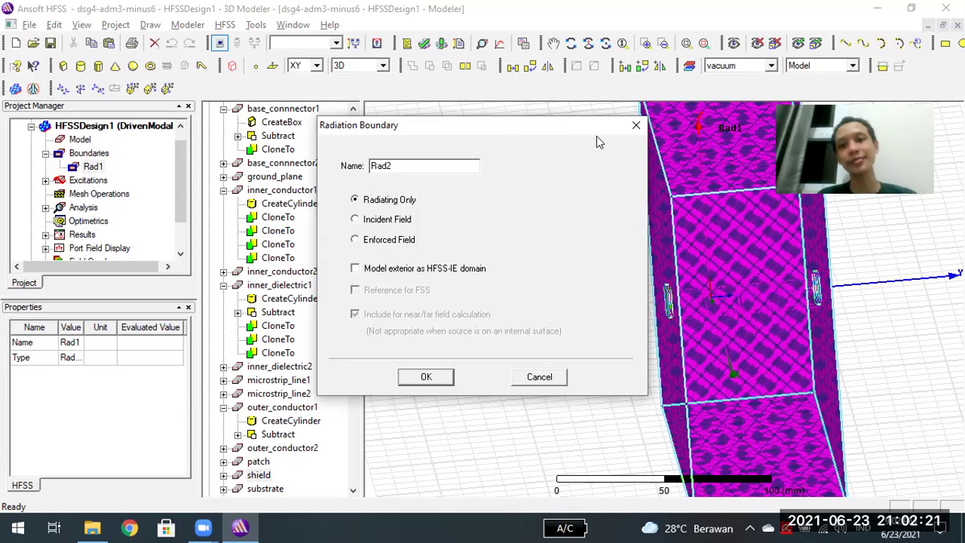
{"action": "left_click", "coordinate": [635, 127]}
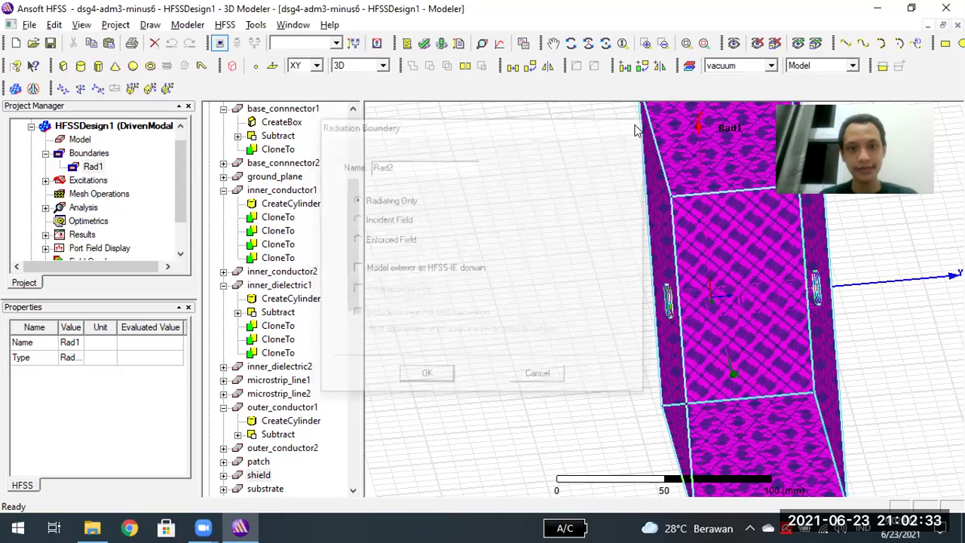
- Inspect the properties of the existing Rad1 radiation boundary
{"action": "right_click", "coordinate": [93, 167]}
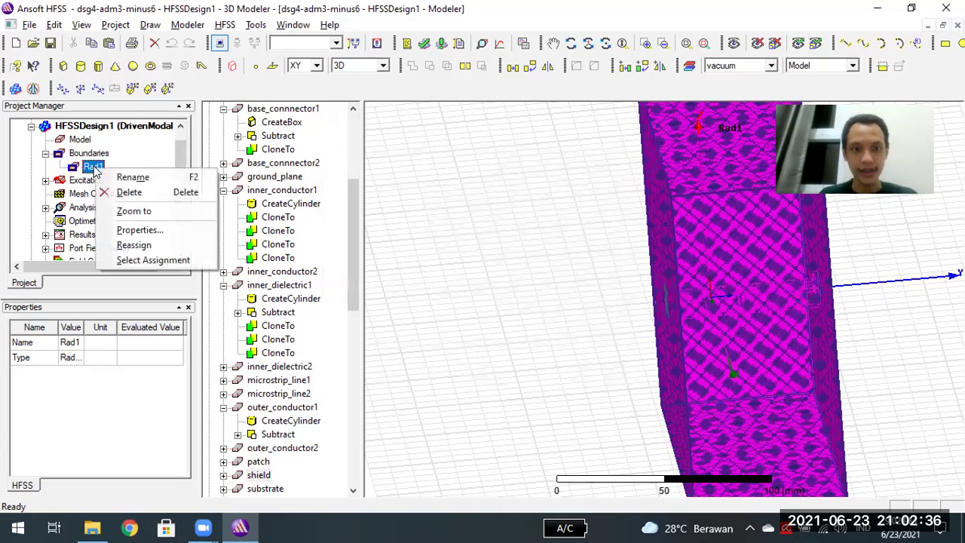
{"action": "left_click", "coordinate": [136, 228]}
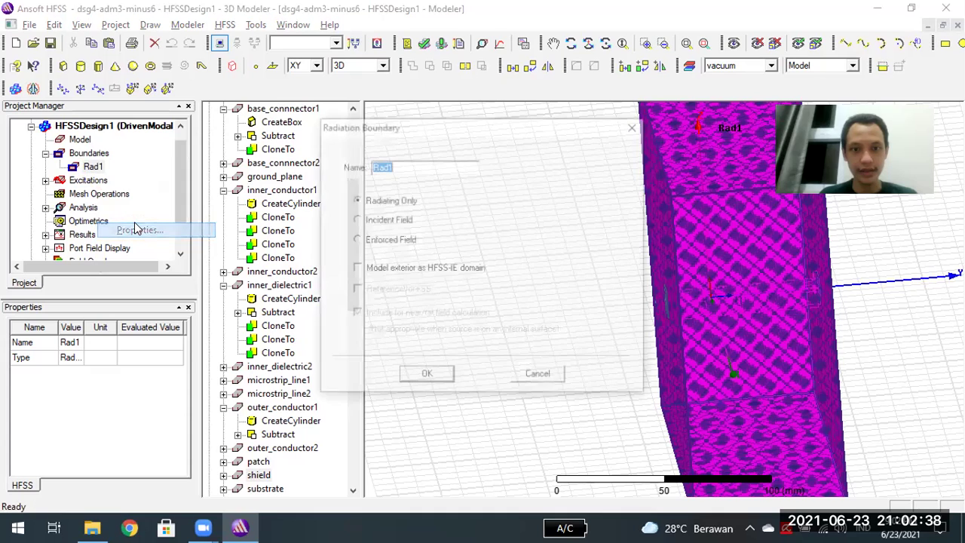
{"action": "left_click", "coordinate": [635, 127]}
- Review the Radiating Only, Incident Field and Enforced Field choices for another radiation boundary on the shield, then discard it
{"action": "right_click", "coordinate": [706, 194]}
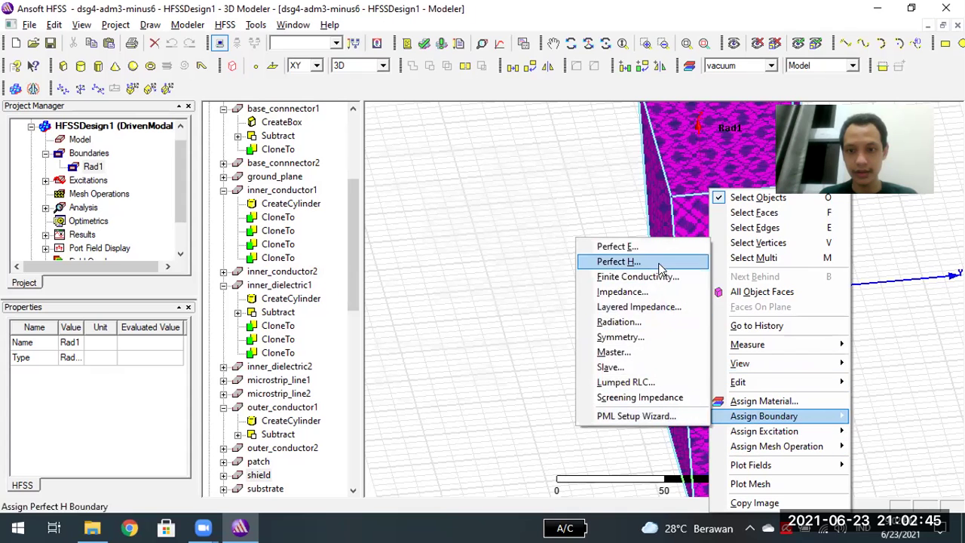
{"action": "left_click", "coordinate": [625, 322]}
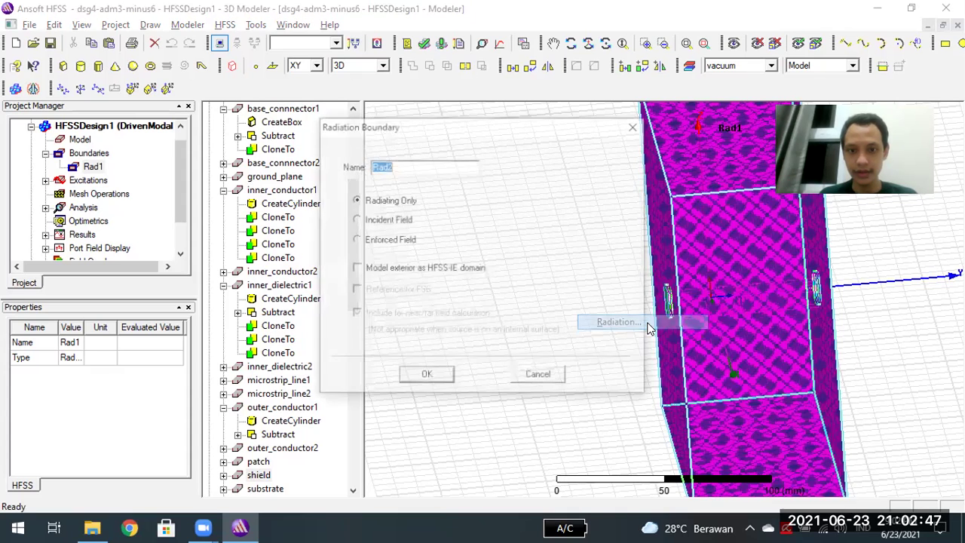
{"action": "left_click", "coordinate": [377, 202]}
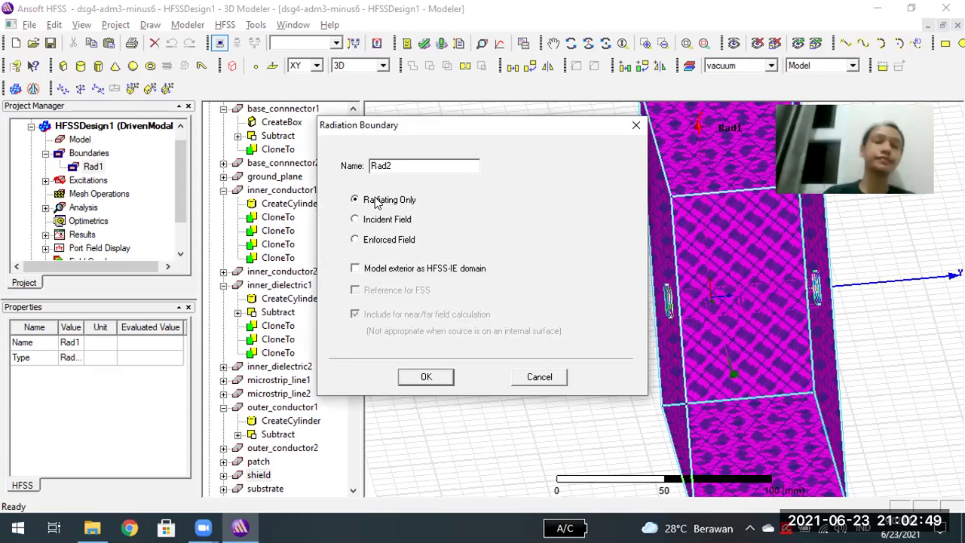
{"action": "key", "text": "Down"}
{"action": "key", "text": "Up"}
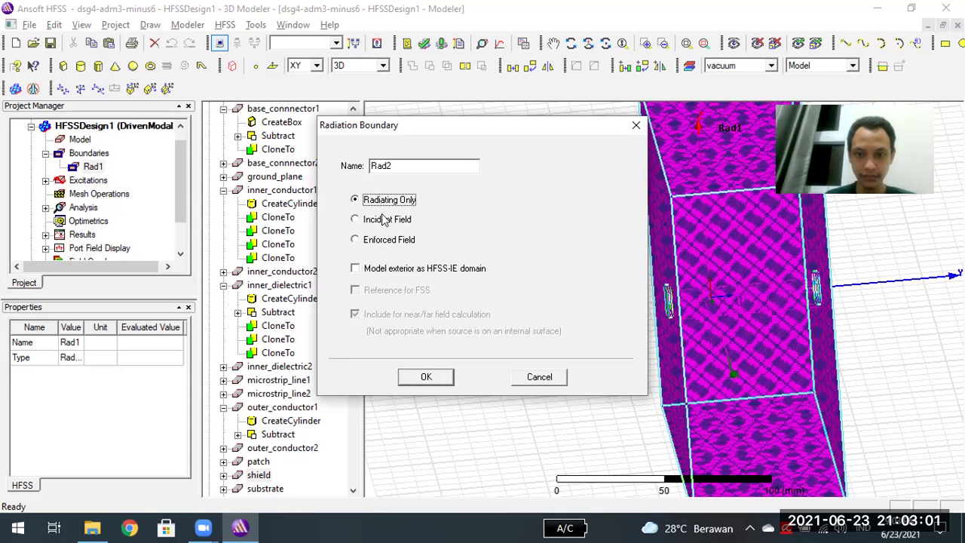
{"action": "left_click", "coordinate": [637, 126]}
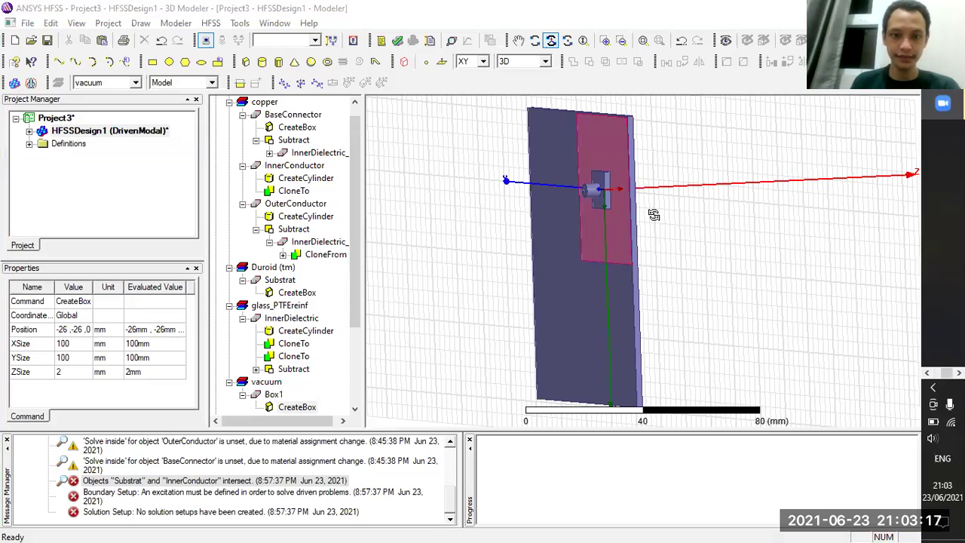
- Set the position of the vacuum Box1 in Project3 to -50, -50, 0 mm
{"action": "left_click_drag", "start_coordinate": [658, 221], "coordinate": [603, 215]}
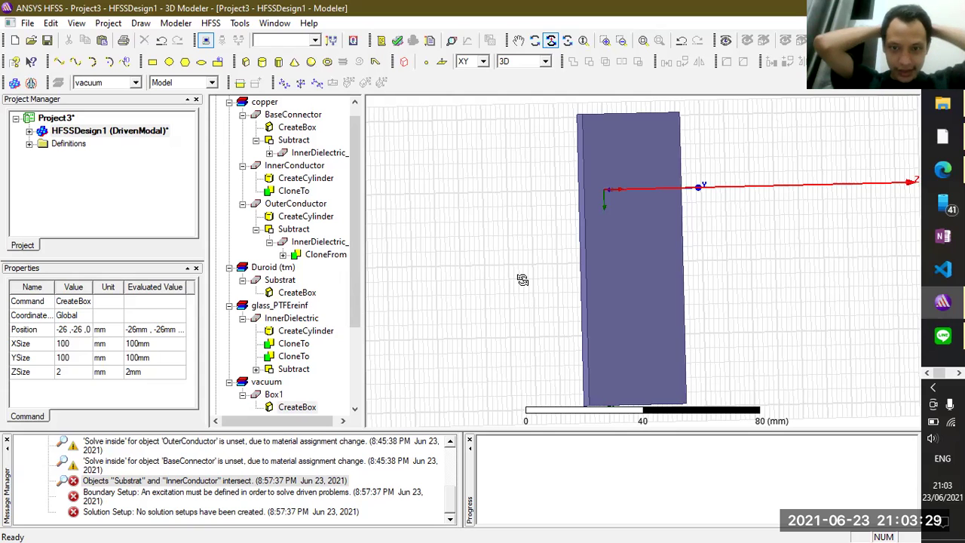
{"action": "left_click_drag", "start_coordinate": [593, 257], "coordinate": [392, 294]}
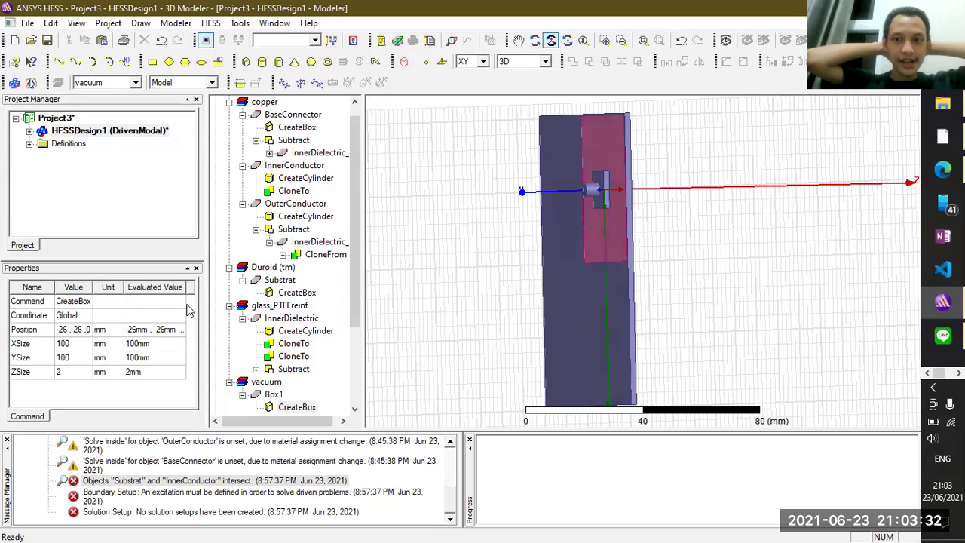
{"action": "double_click", "coordinate": [286, 407]}
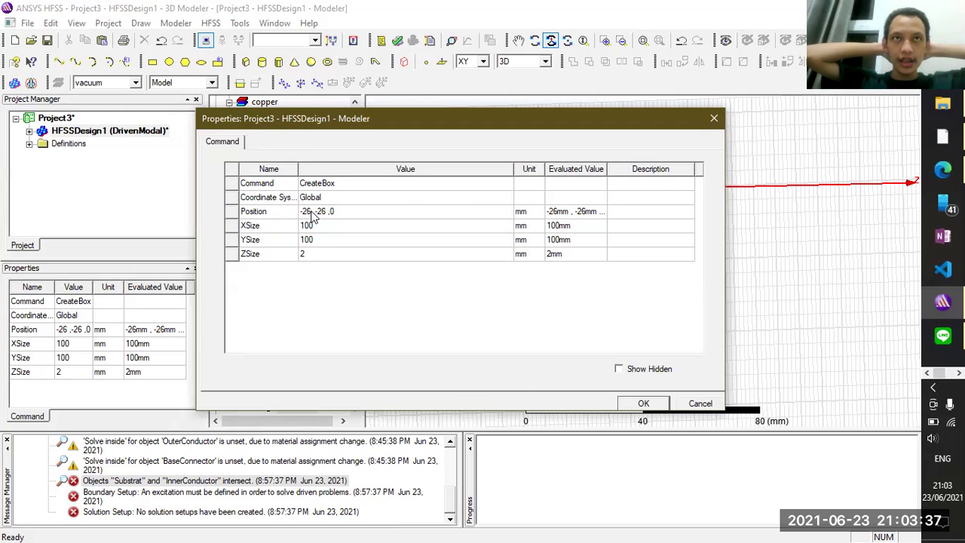
{"action": "left_click", "coordinate": [313, 215]}
{"action": "left_click", "coordinate": [311, 211]}
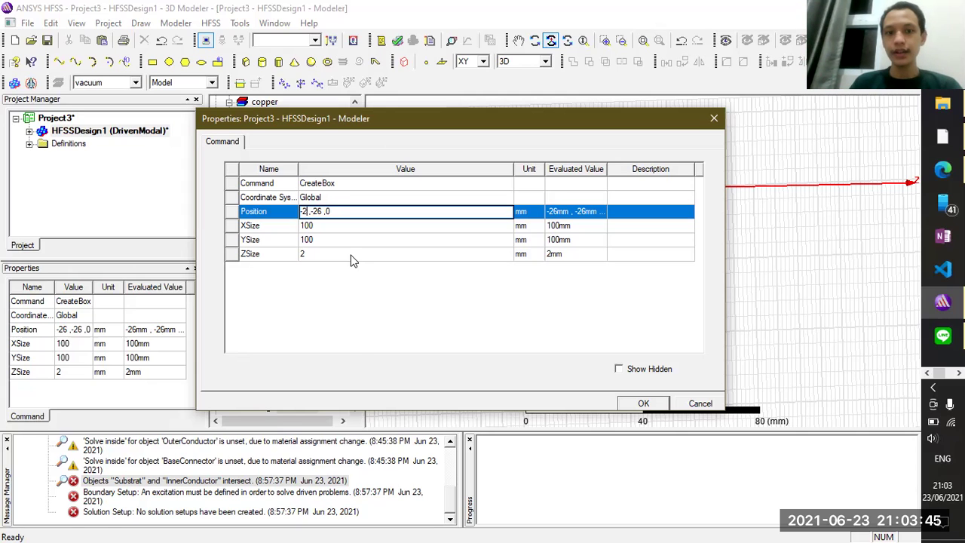
{"action": "type", "text": "50"}
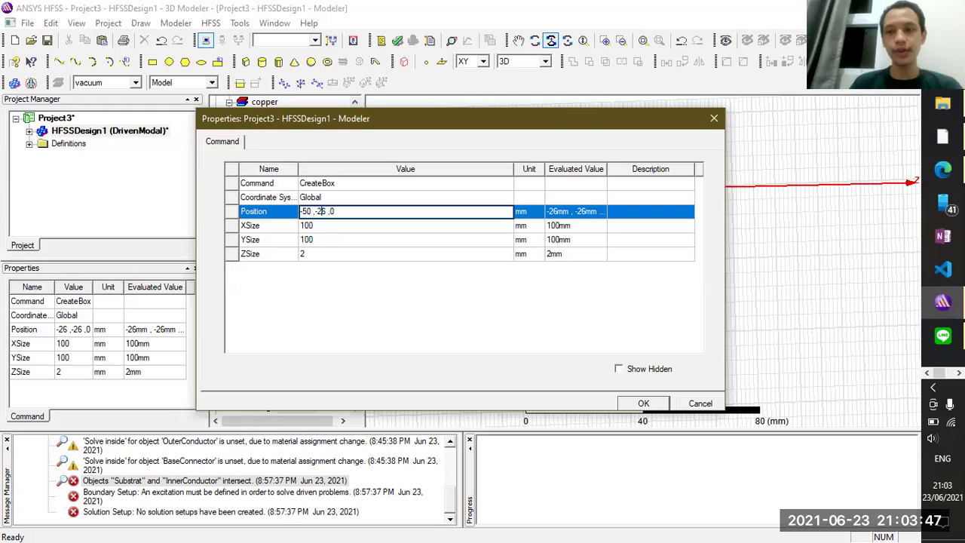
{"action": "key", "text": "BackSpace"}
{"action": "type", "text": "50"}
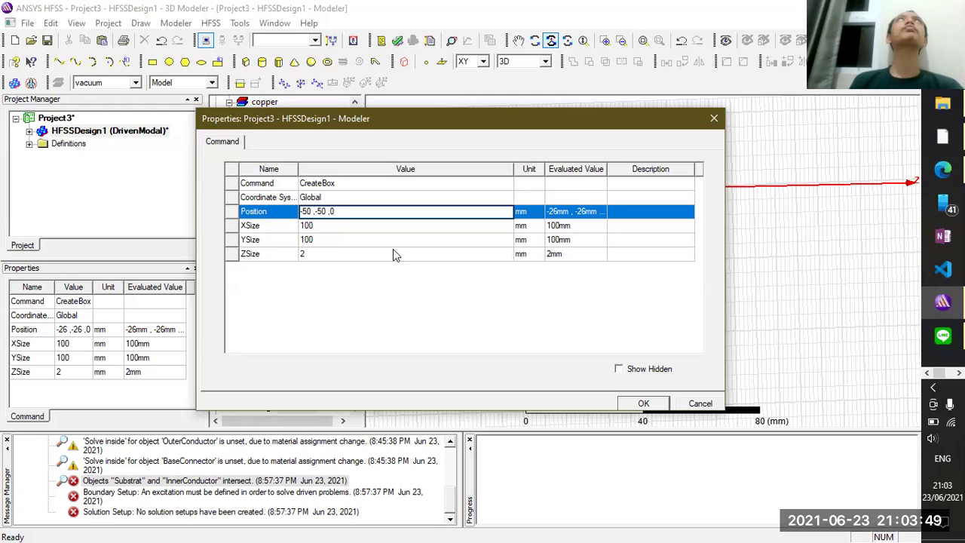
{"action": "left_click", "coordinate": [638, 400]}
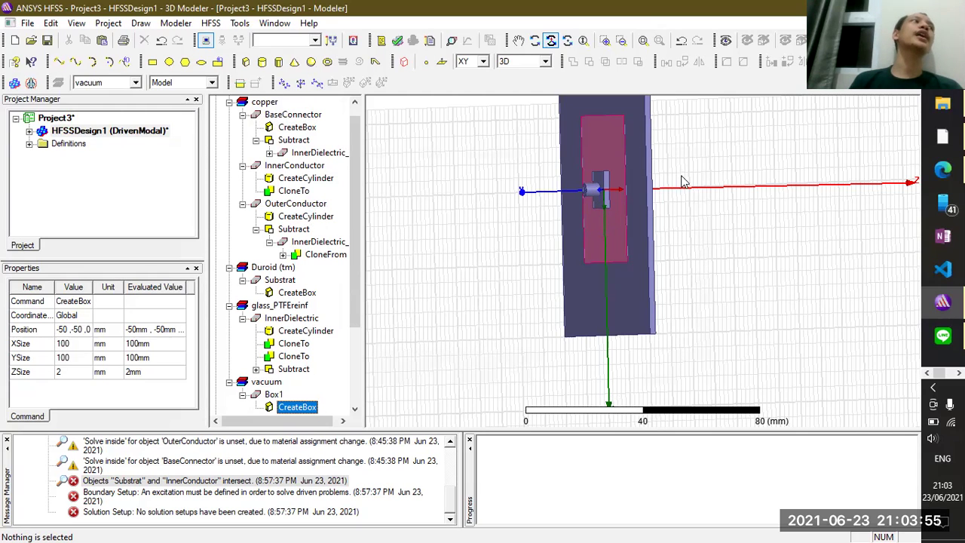
- Set the Z size of the vacuum Box1 to 100 mm
{"action": "left_click", "coordinate": [519, 40]}
{"action": "left_click_drag", "start_coordinate": [500, 163], "coordinate": [475, 231]}
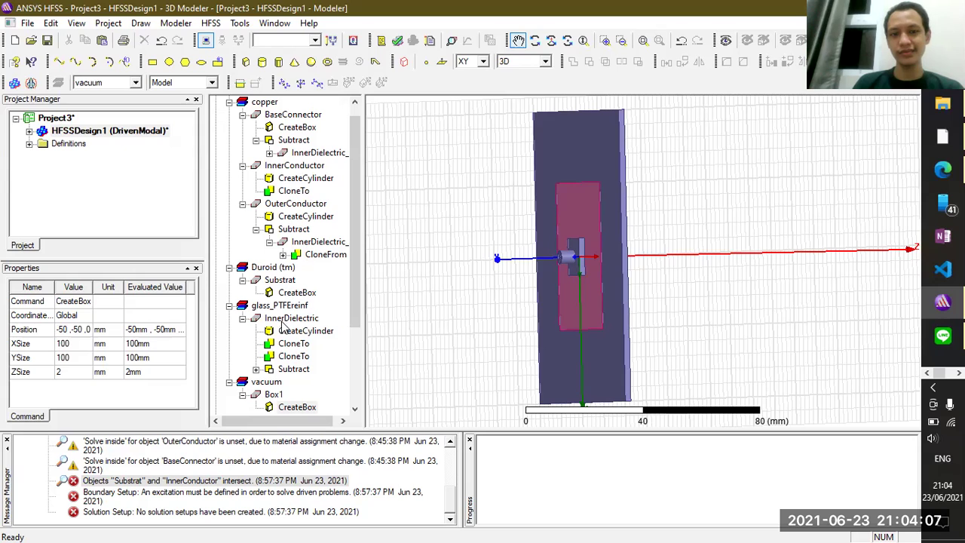
{"action": "left_click", "coordinate": [297, 407]}
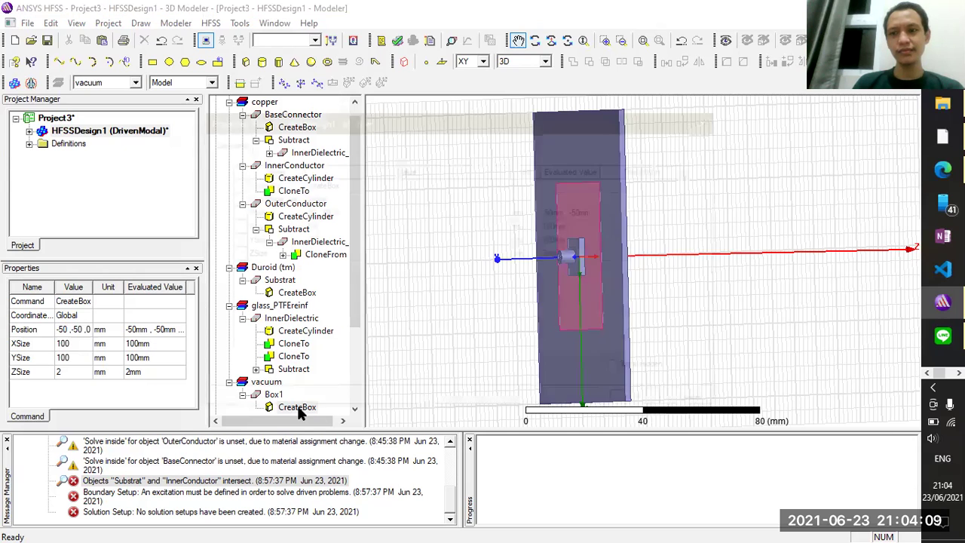
{"action": "double_click", "coordinate": [298, 407]}
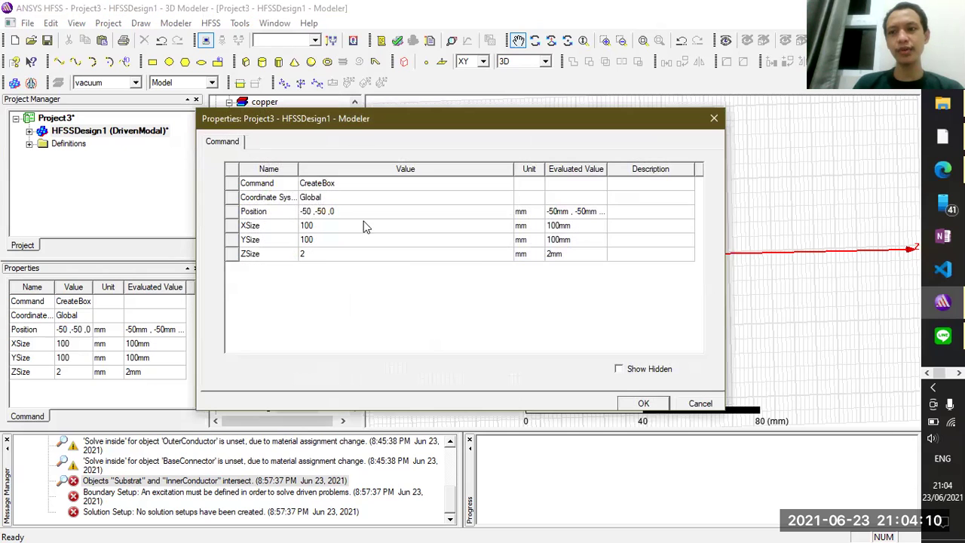
{"action": "left_click", "coordinate": [308, 254]}
{"action": "left_click", "coordinate": [307, 254]}
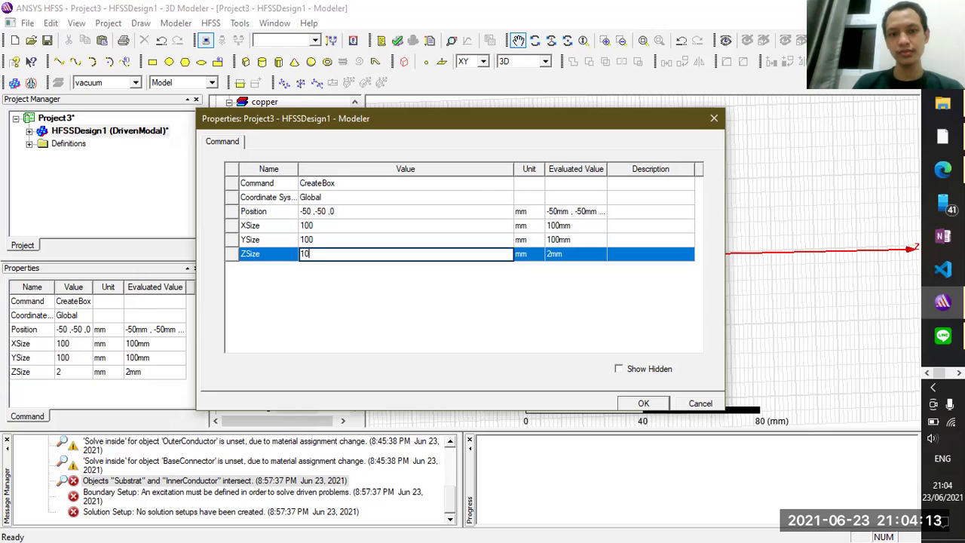
{"action": "type", "text": "100"}
{"action": "left_click", "coordinate": [643, 404]}
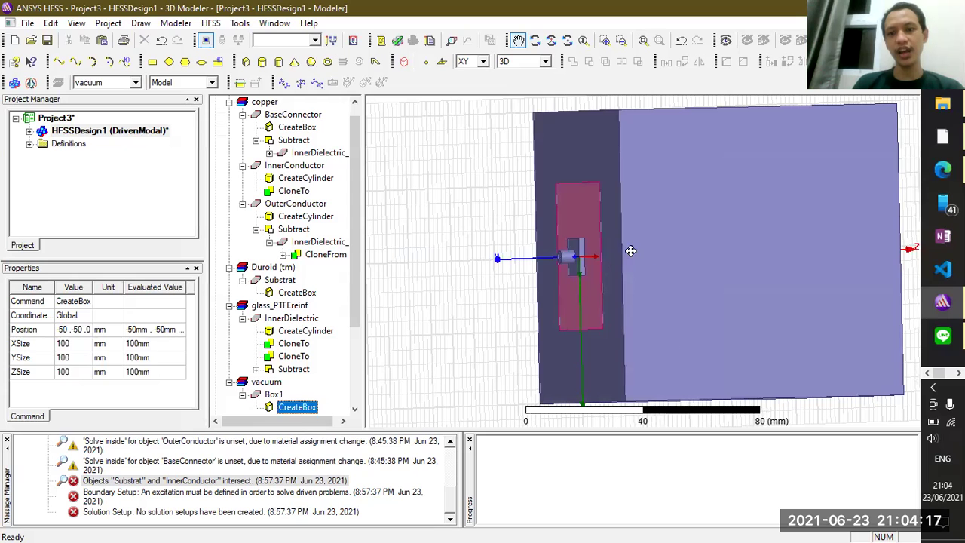
- Hide the vacuum Box1 in the active view to expose the antenna and connector
{"action": "left_click_drag", "start_coordinate": [611, 240], "coordinate": [519, 231]}
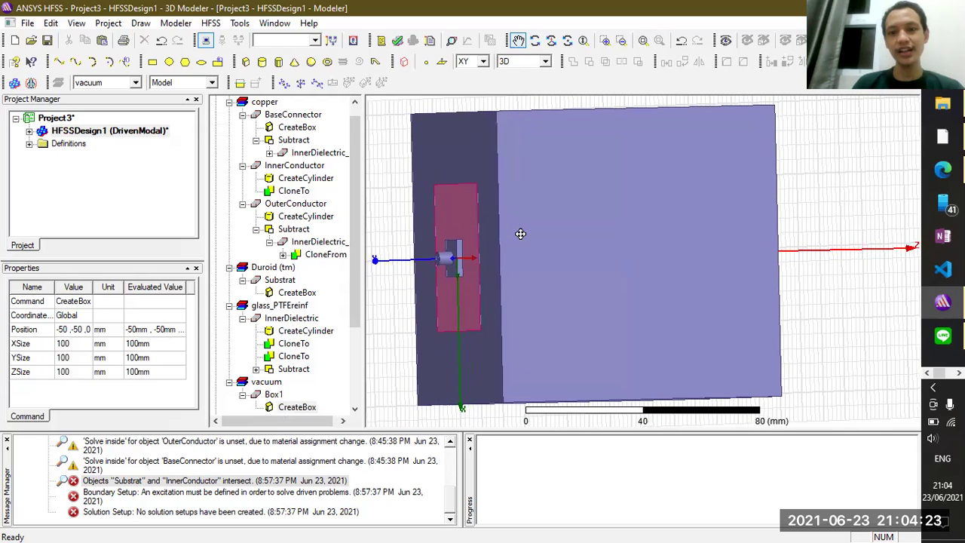
{"action": "left_click", "coordinate": [274, 394]}
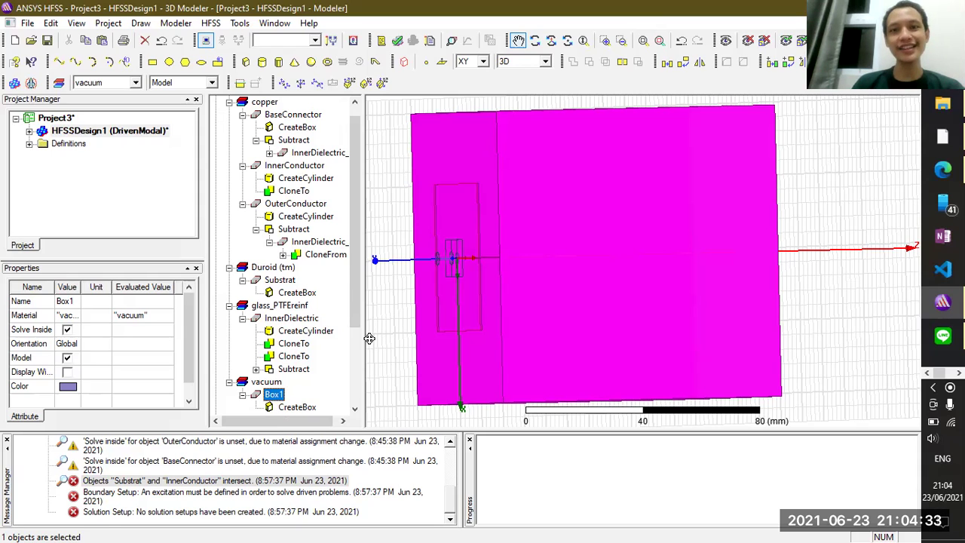
{"action": "left_click_drag", "start_coordinate": [359, 328], "coordinate": [359, 343]}
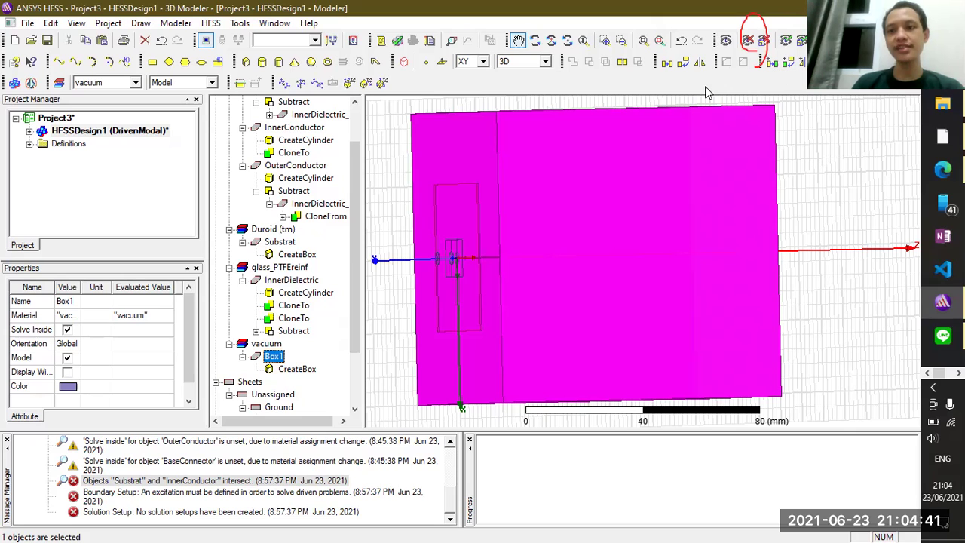
{"action": "left_click", "coordinate": [750, 41]}
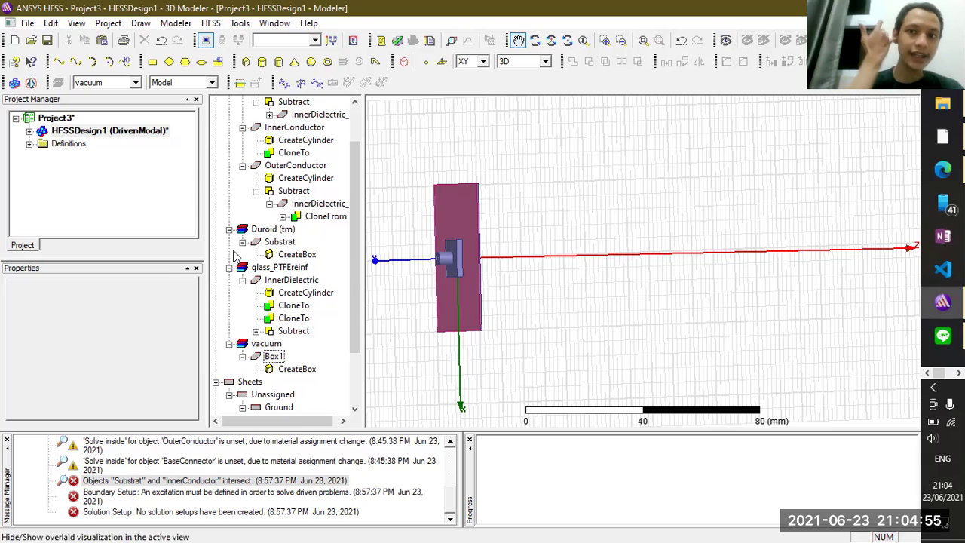
- Highlight Box1, InnerDielectric and Substrat one after another to examine where each lies in the model
{"action": "left_click", "coordinate": [275, 358]}
{"action": "left_click", "coordinate": [275, 358]}
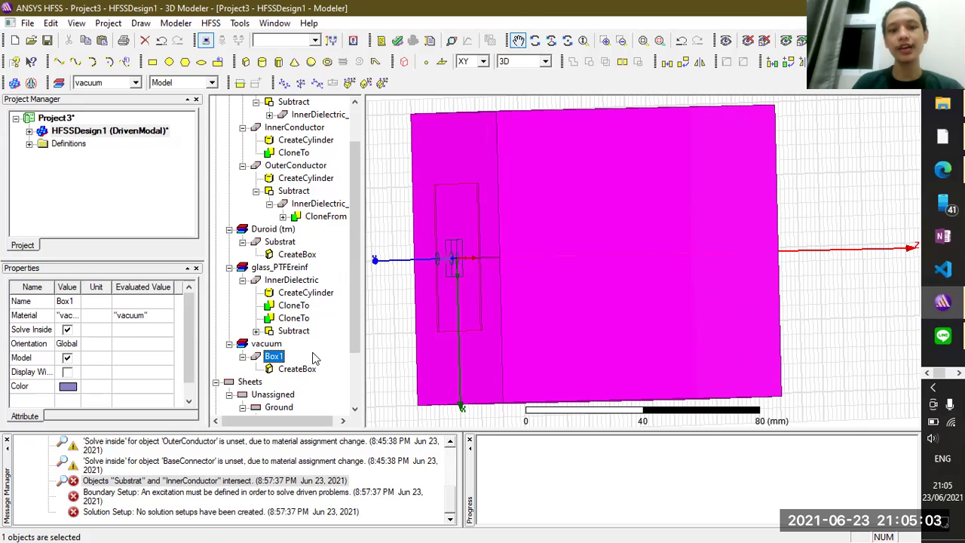
{"action": "left_click", "coordinate": [276, 280]}
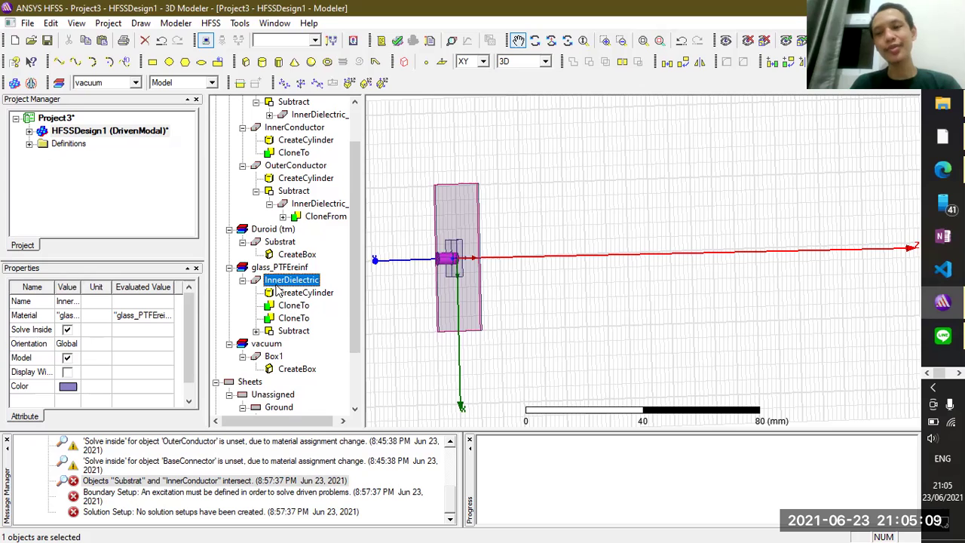
{"action": "left_click", "coordinate": [276, 241]}
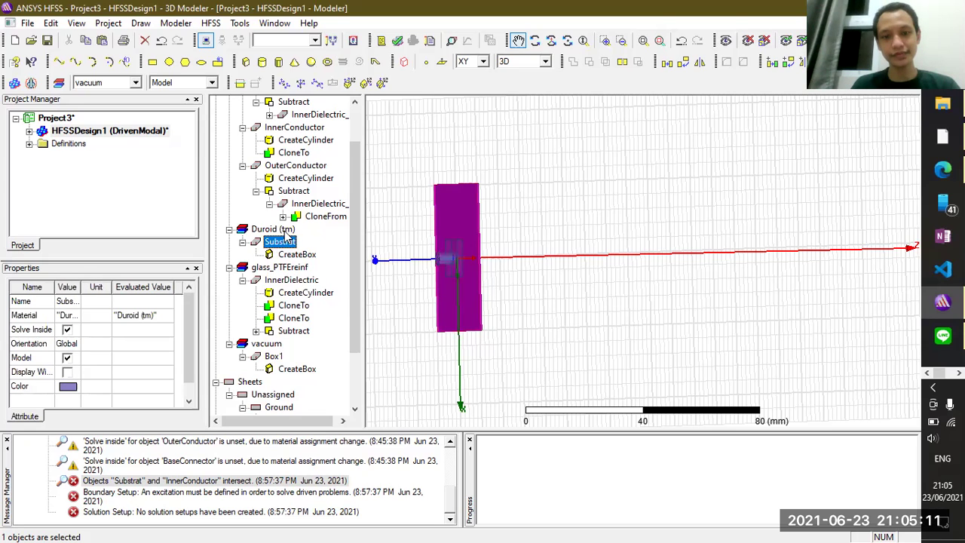
- Rename the vacuum solid Box1 to Boundary in its attribute properties
{"action": "left_click", "coordinate": [288, 167]}
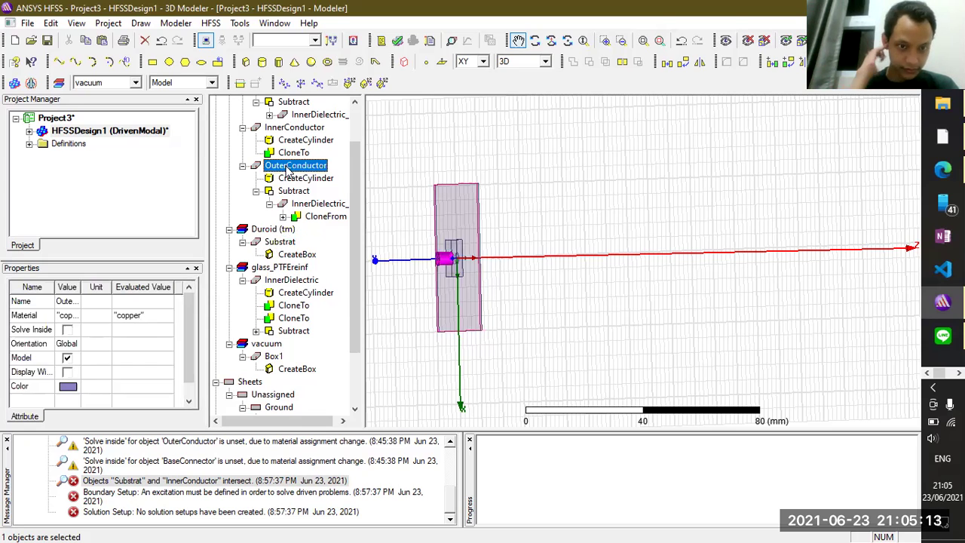
{"action": "left_click", "coordinate": [275, 357]}
{"action": "double_click", "coordinate": [274, 357]}
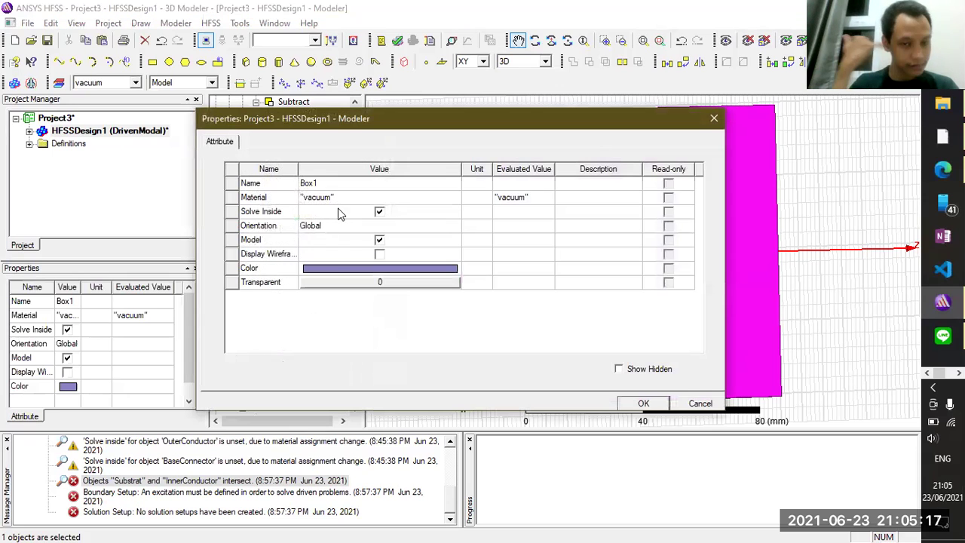
{"action": "left_click", "coordinate": [322, 183]}
{"action": "left_click", "coordinate": [324, 183]}
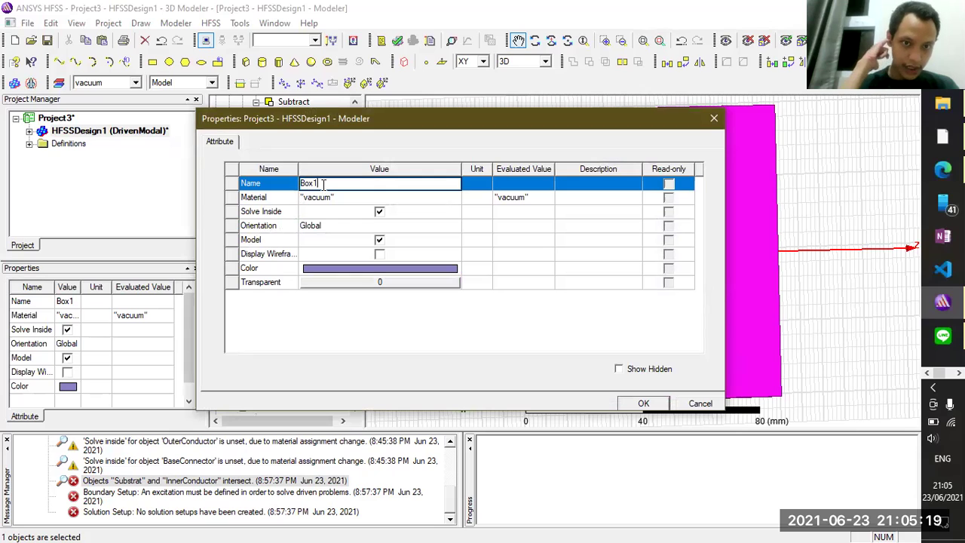
{"action": "double_click", "coordinate": [309, 183]}
{"action": "type", "text": "Rad"}
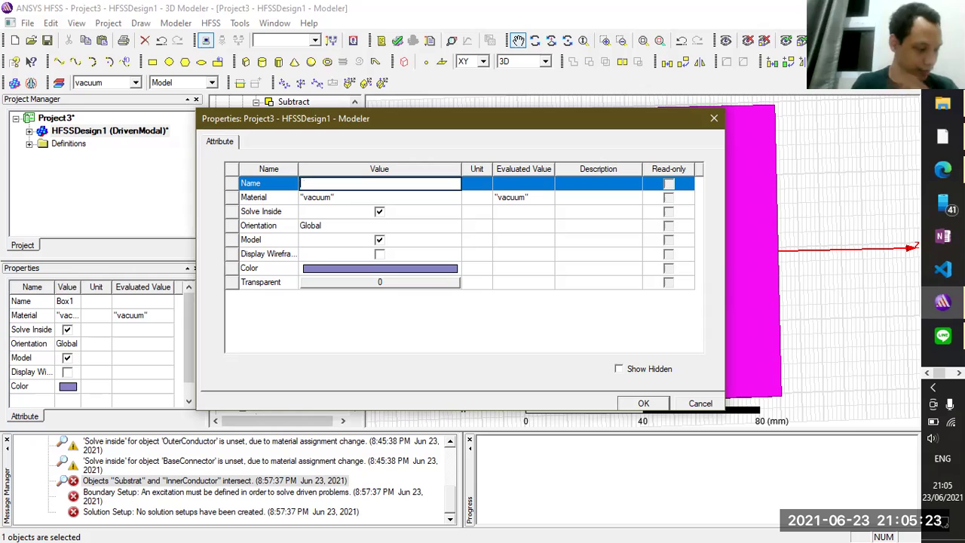
{"action": "type", "text": "Boundar"}
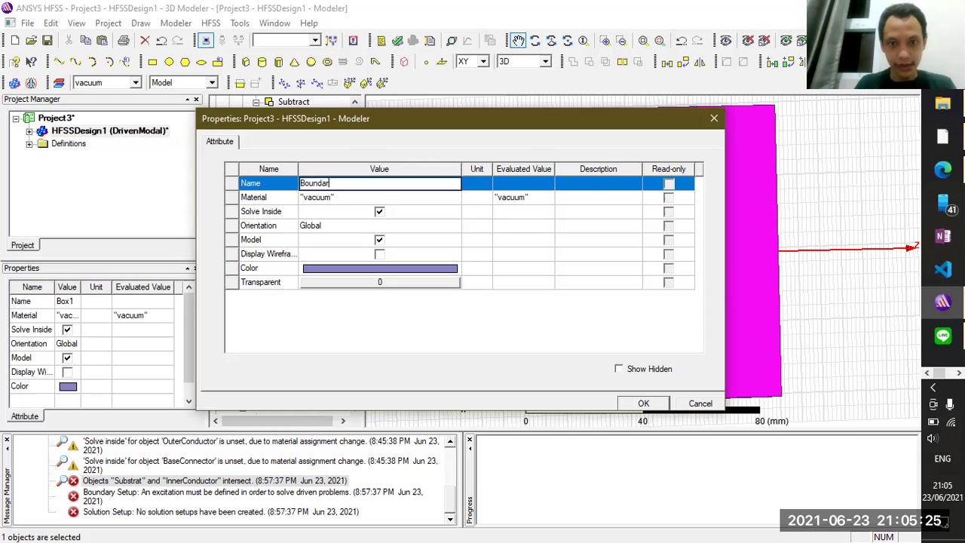
{"action": "left_click", "coordinate": [637, 403]}
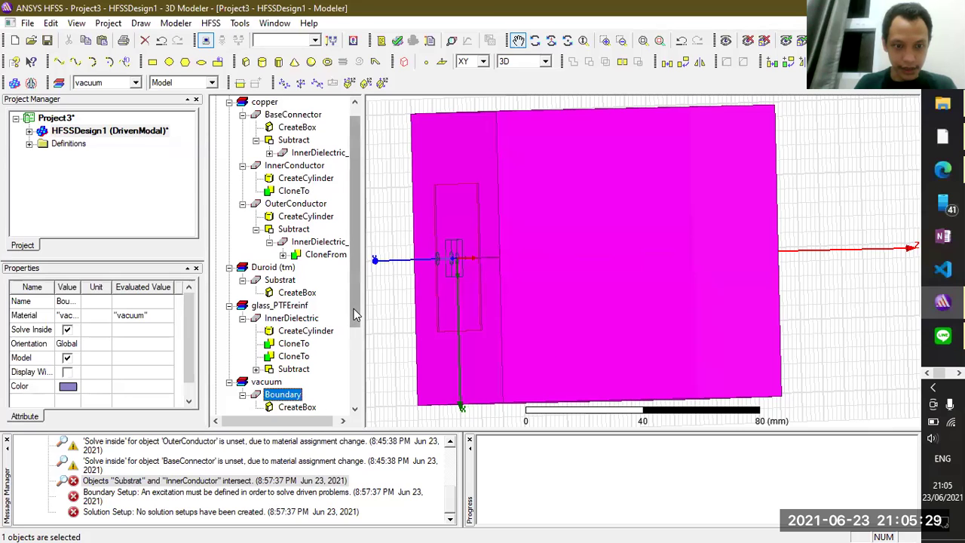
- Assign a Radiation boundary named Rad1 to the Boundary box, with Radiating Only selected
{"action": "scroll", "coordinate": [357, 355], "scroll_direction": "down", "scroll_amount": 1}
{"action": "scroll", "coordinate": [356, 356], "scroll_direction": "down", "scroll_amount": 1}
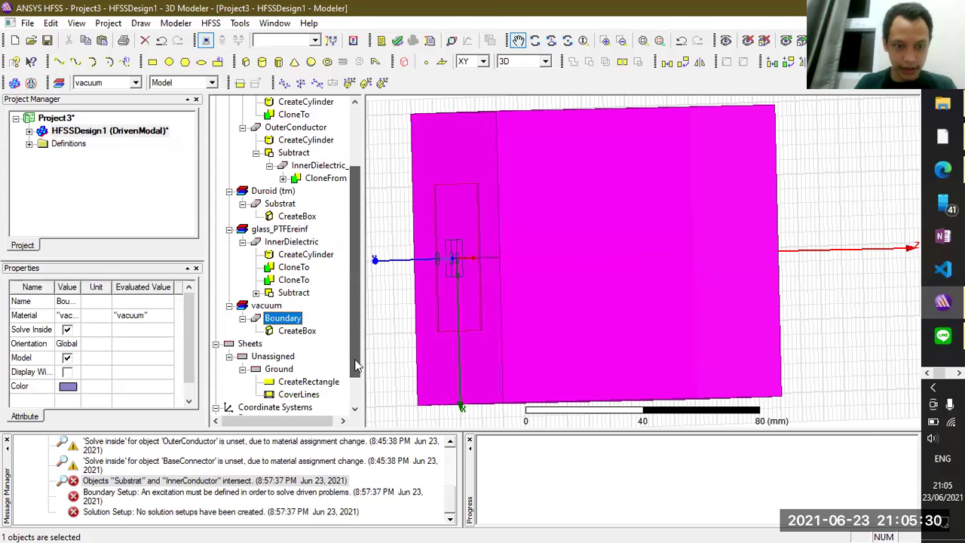
{"action": "right_click", "coordinate": [282, 320]}
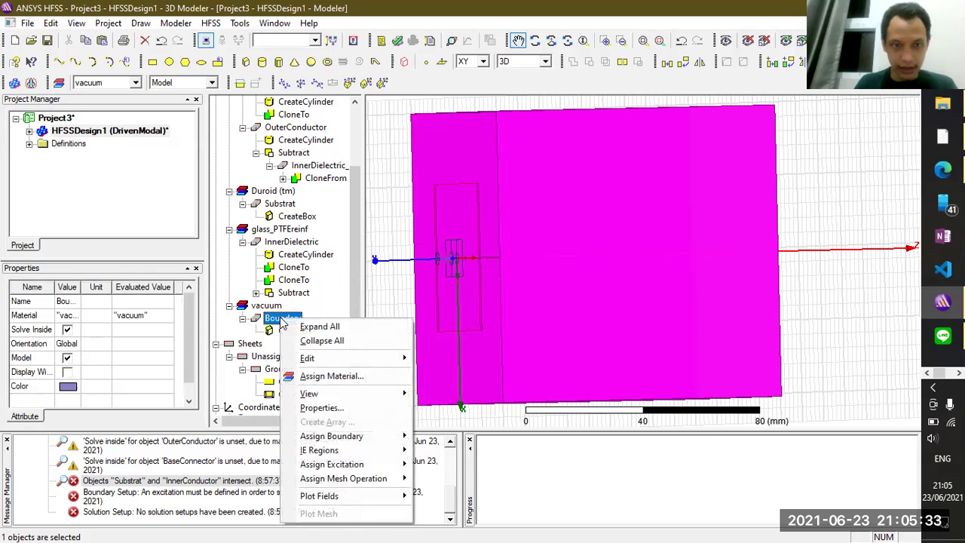
{"action": "mouse_move", "coordinate": [360, 463]}
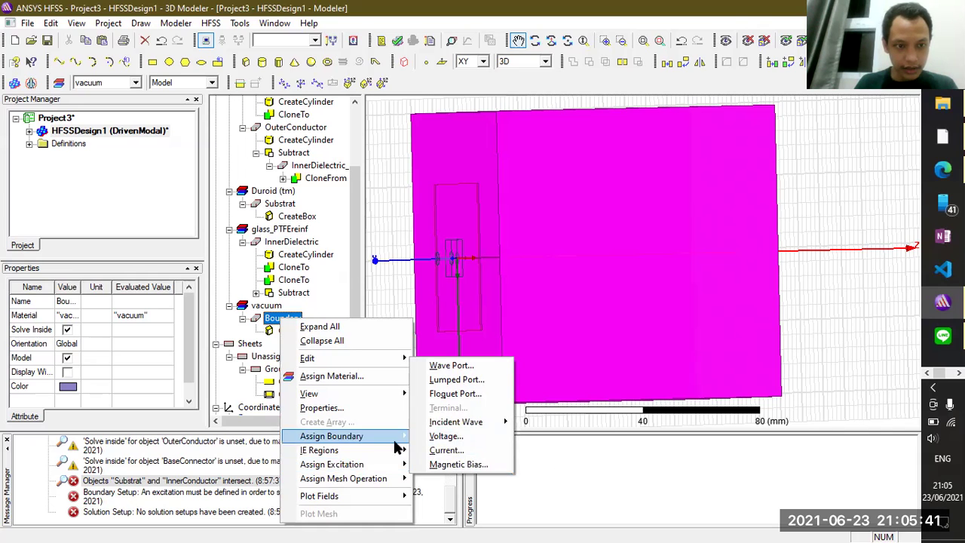
{"action": "mouse_move", "coordinate": [386, 440]}
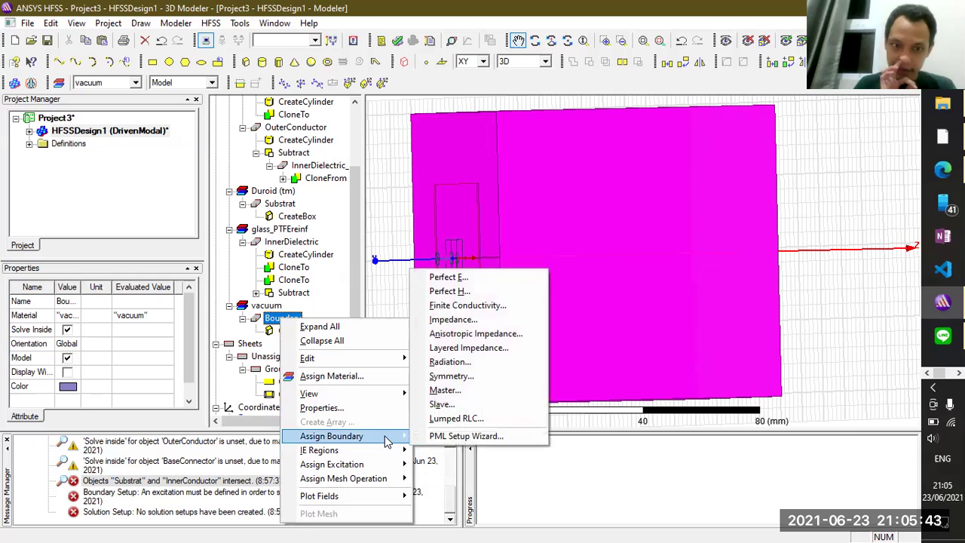
{"action": "left_click", "coordinate": [458, 367]}
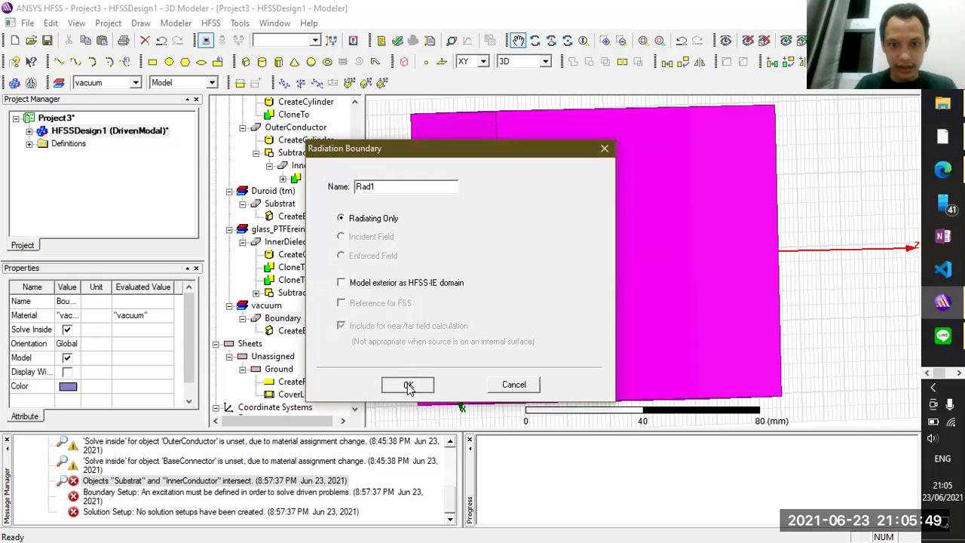
{"action": "left_click", "coordinate": [407, 384]}
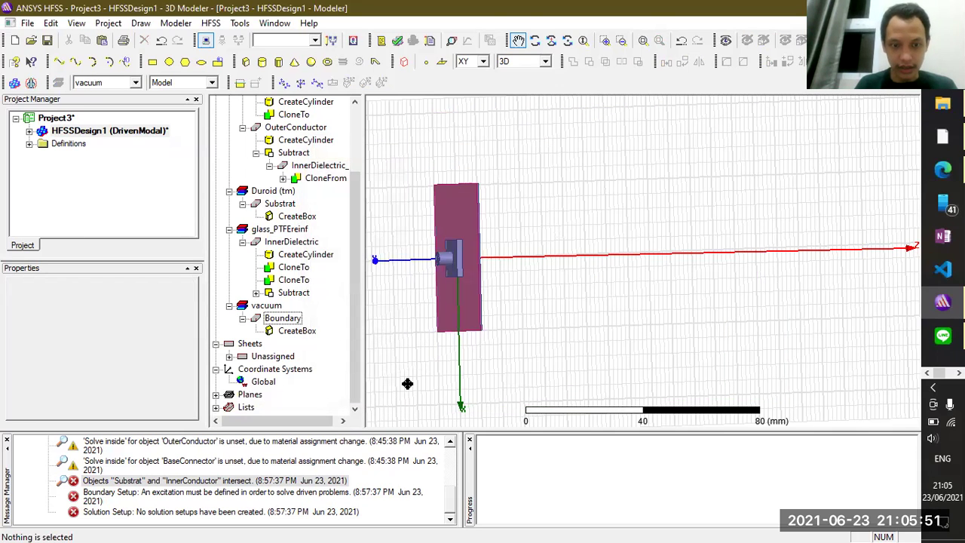
{"action": "left_click", "coordinate": [277, 319]}
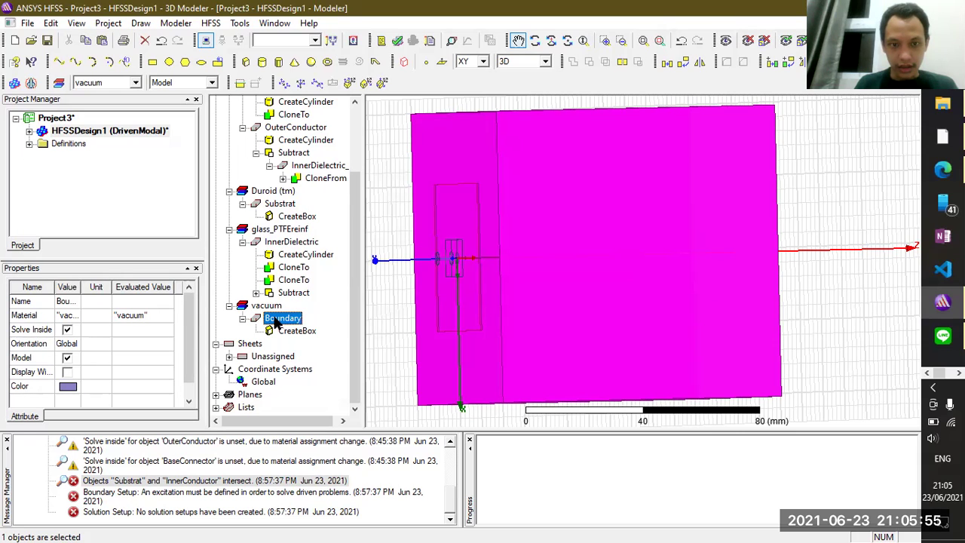
{"action": "right_click", "coordinate": [275, 321]}
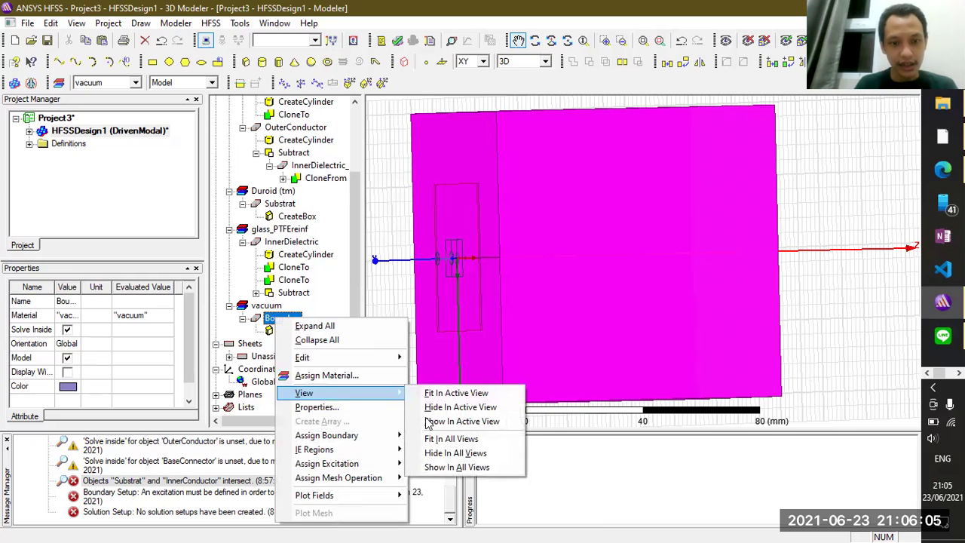
{"action": "left_click", "coordinate": [531, 216]}
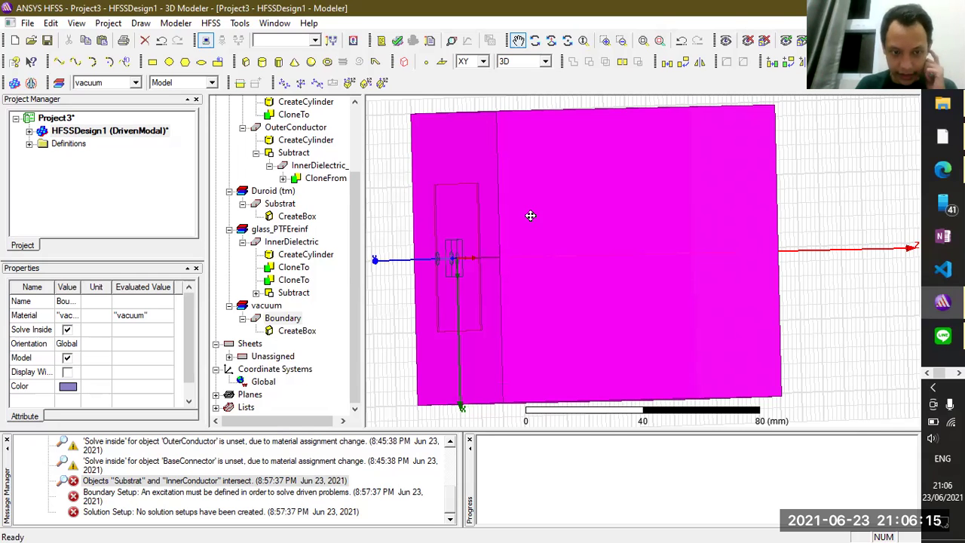
{"action": "left_click", "coordinate": [704, 259]}
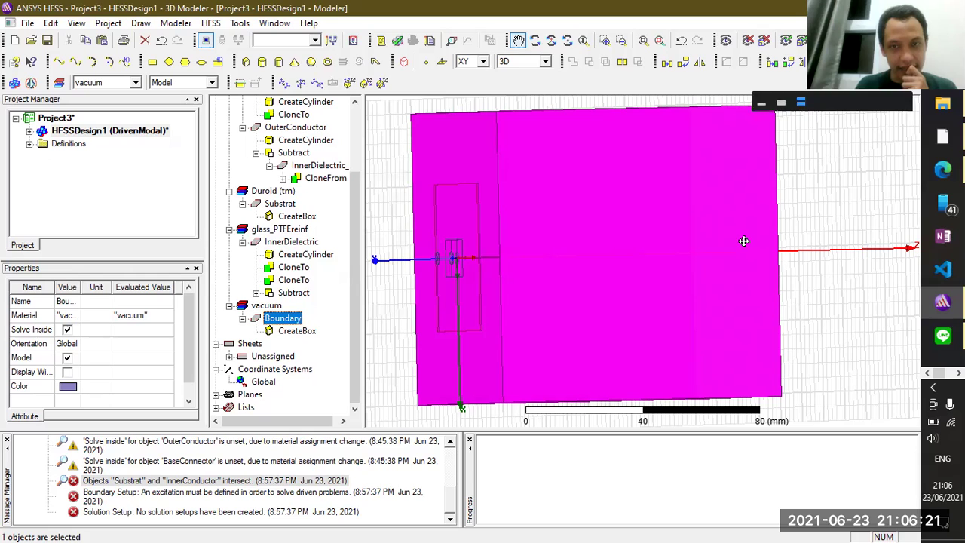
- Run the validation check on HFSSDesign1 in Project3 and dismiss the report
{"action": "left_click", "coordinate": [396, 42]}
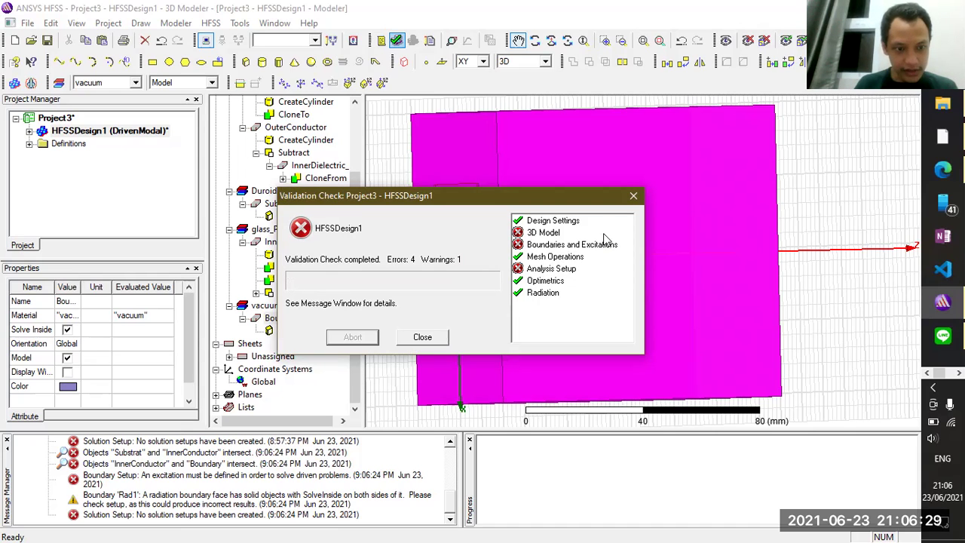
{"action": "left_click", "coordinate": [633, 198]}
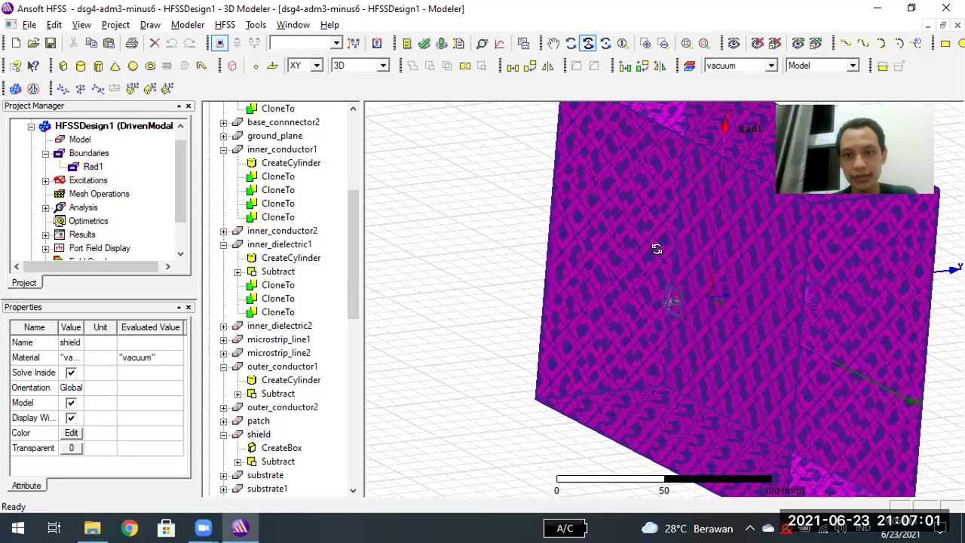
- In the reference project dsg4-adm3-minus6, examine from the side and front how the coaxial connector meets the Rad1 radiation box
{"action": "double_click", "coordinate": [847, 284], "text": "alt"}
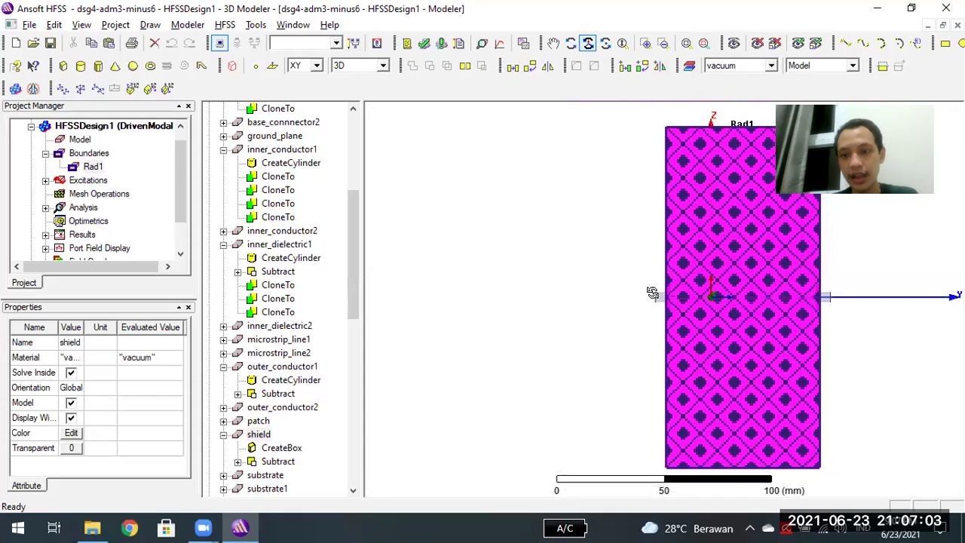
{"action": "double_click", "coordinate": [848, 283], "text": "alt"}
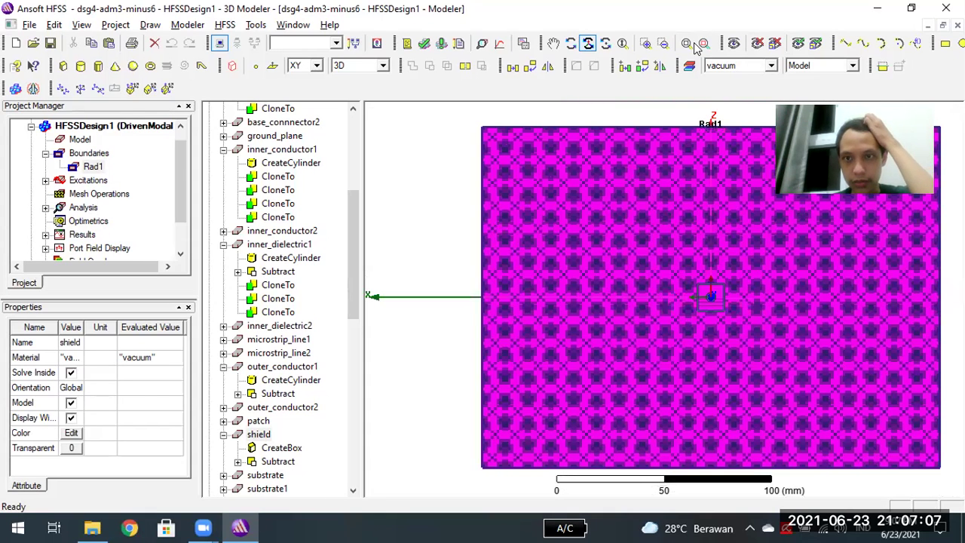
{"action": "left_click", "coordinate": [646, 43]}
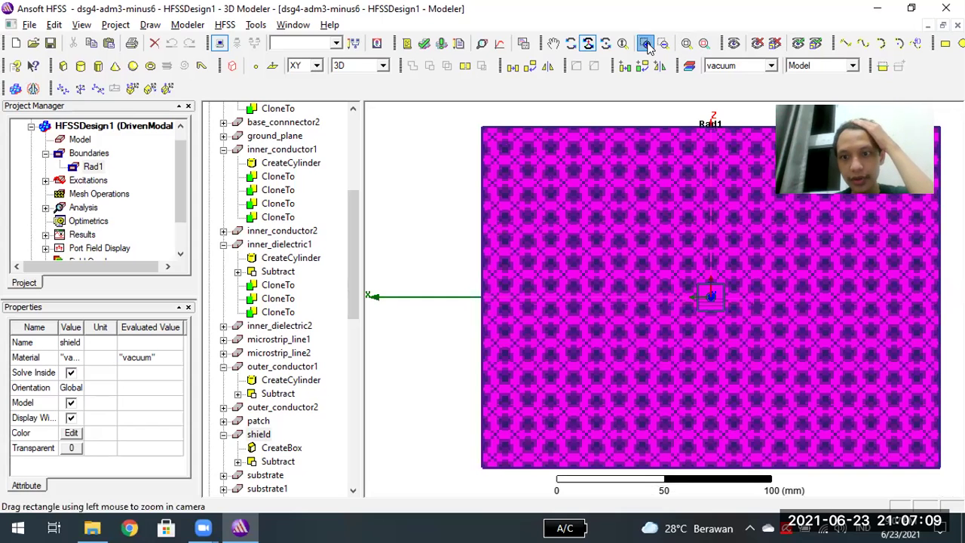
{"action": "left_click_drag", "start_coordinate": [745, 259], "coordinate": [670, 339]}
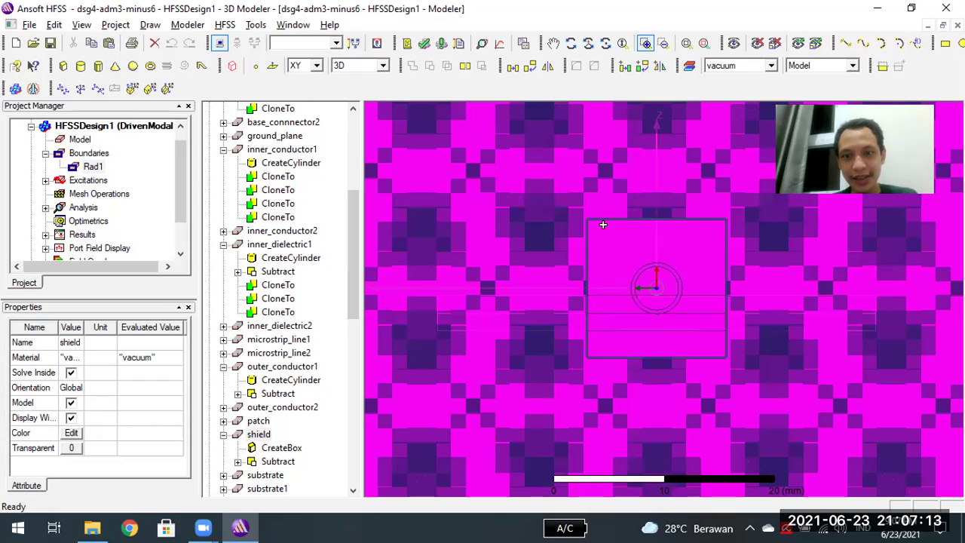
{"action": "left_click", "coordinate": [588, 43]}
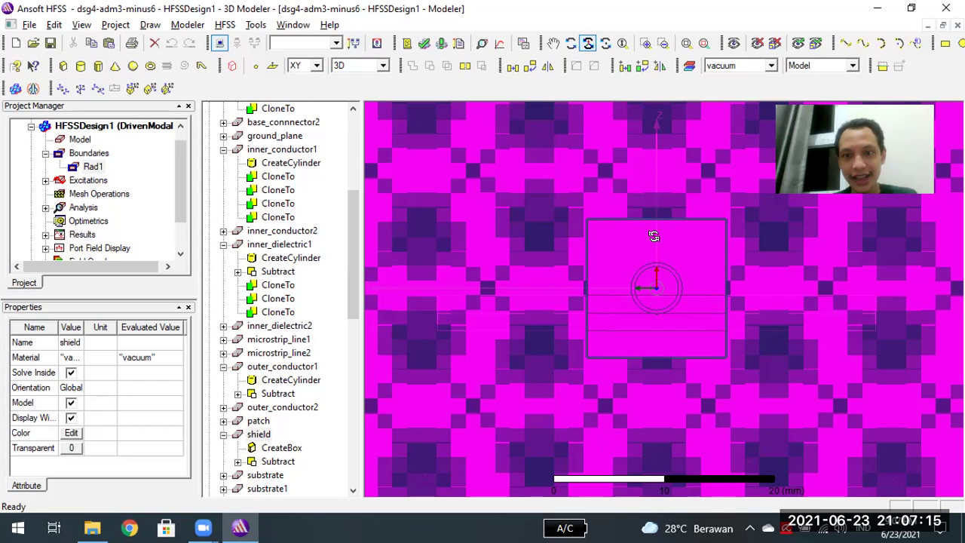
{"action": "left_click_drag", "start_coordinate": [654, 267], "coordinate": [653, 268]}
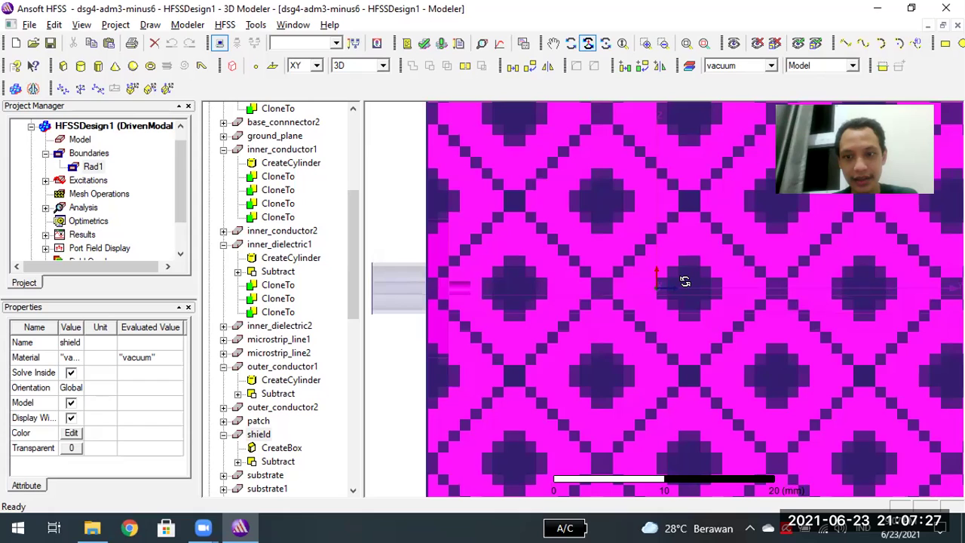
{"action": "left_click_drag", "start_coordinate": [592, 285], "coordinate": [887, 280]}
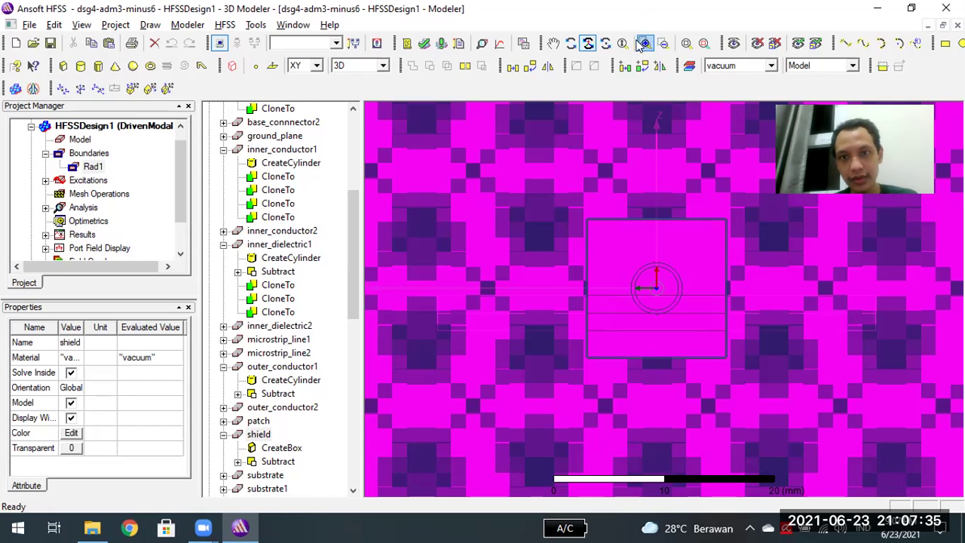
{"action": "left_click", "coordinate": [685, 43]}
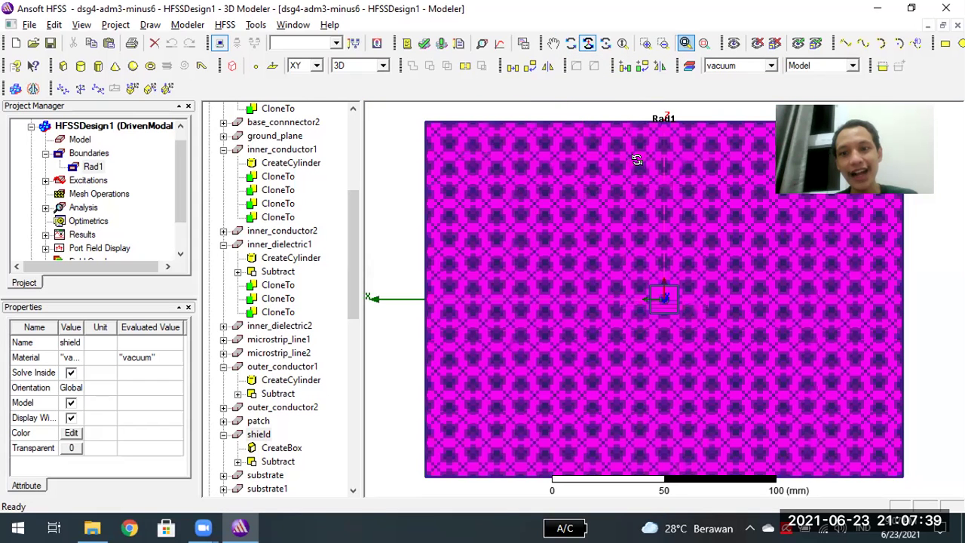
- Switch to face selection and select the front, top and adjoining side faces of the shield box
{"action": "right_click_drag", "start_coordinate": [569, 205], "coordinate": [570, 175]}
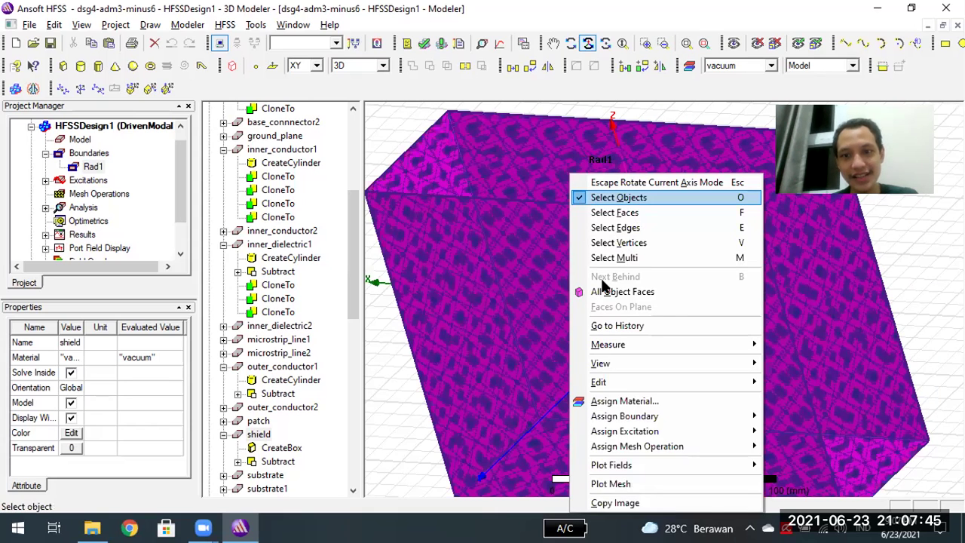
{"action": "key", "text": "f"}
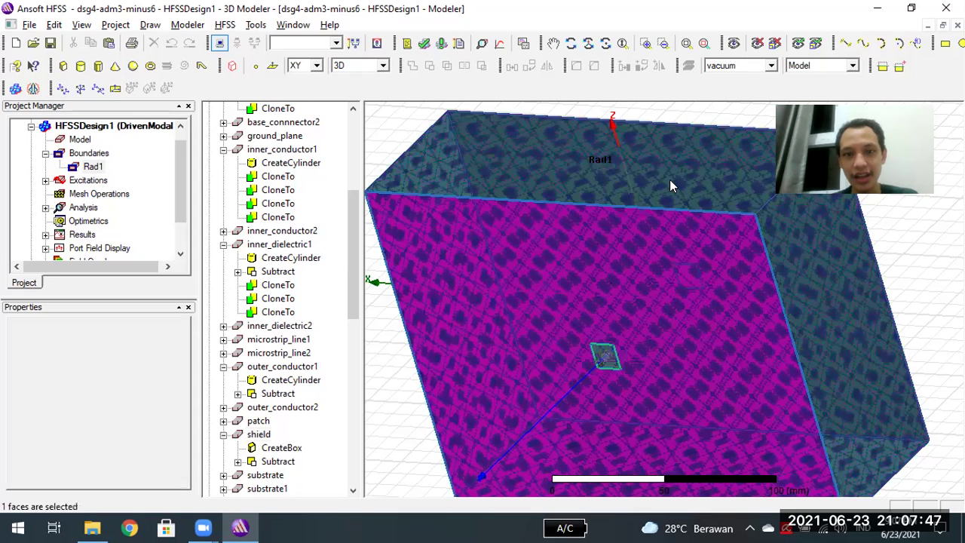
{"action": "left_click", "coordinate": [256, 190]}
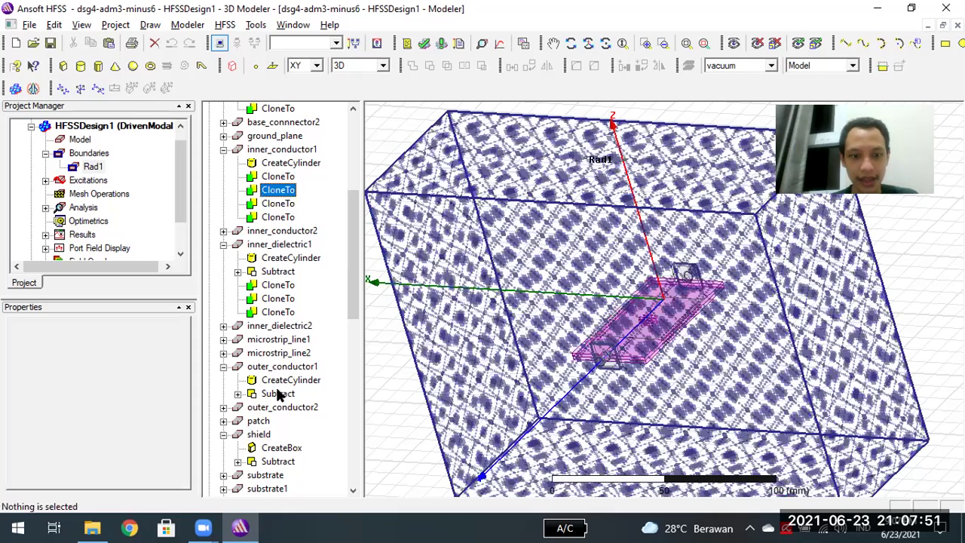
{"action": "left_click", "coordinate": [643, 298]}
{"action": "left_click", "coordinate": [716, 223], "text": "ctrl"}
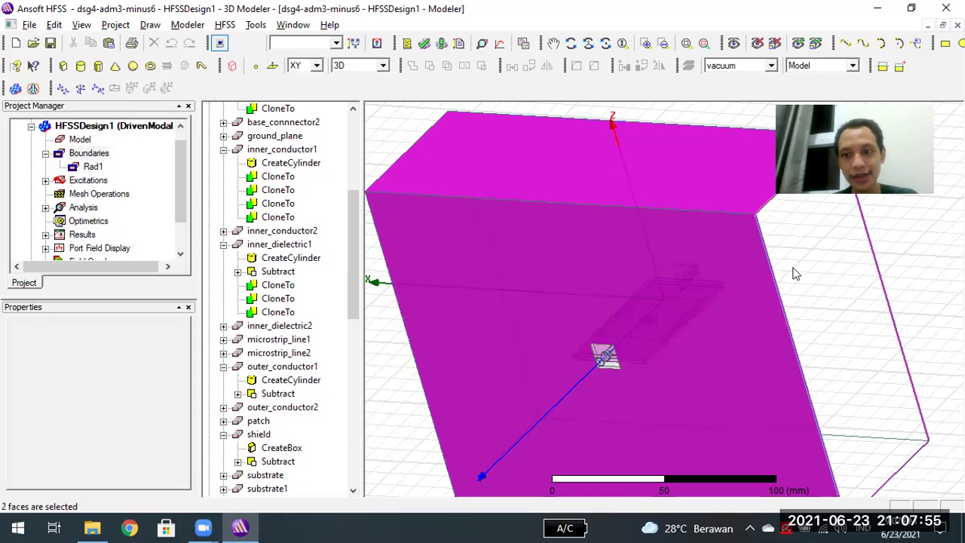
{"action": "left_click", "coordinate": [764, 247], "text": "ctrl"}
- Turn the shield box around and add its remaining faces to the face selection
{"action": "left_click", "coordinate": [588, 43]}
{"action": "left_click_drag", "start_coordinate": [433, 225], "coordinate": [668, 229]}
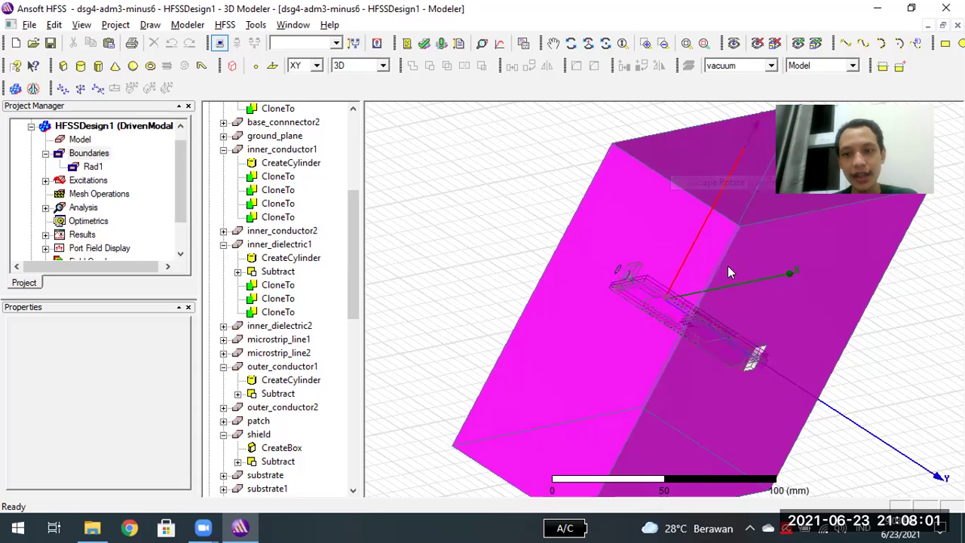
{"action": "left_click", "coordinate": [727, 265], "text": "ctrl"}
{"action": "left_click", "coordinate": [621, 442], "text": "ctrl"}
{"action": "left_click", "coordinate": [632, 273], "text": "ctrl"}
{"action": "left_click", "coordinate": [669, 208], "text": "ctrl"}
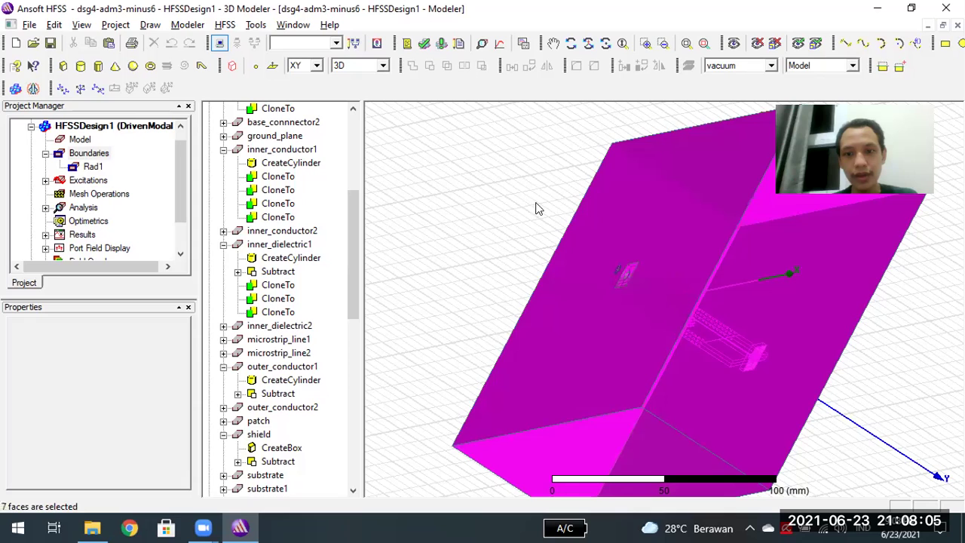
- Examine the selected shield faces around the coaxial connector from the front and side, and clear the selection
{"action": "left_click", "coordinate": [588, 43]}
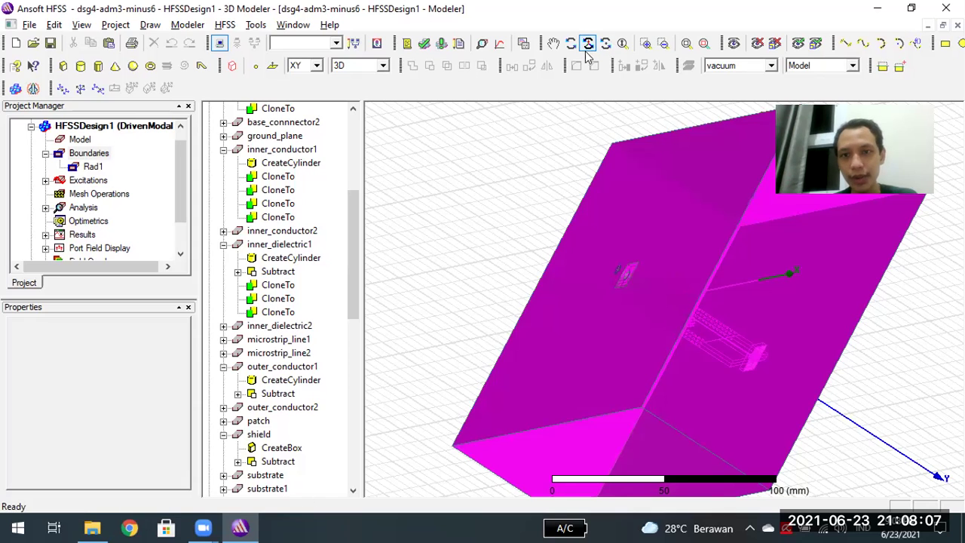
{"action": "double_click", "coordinate": [626, 110], "text": "alt"}
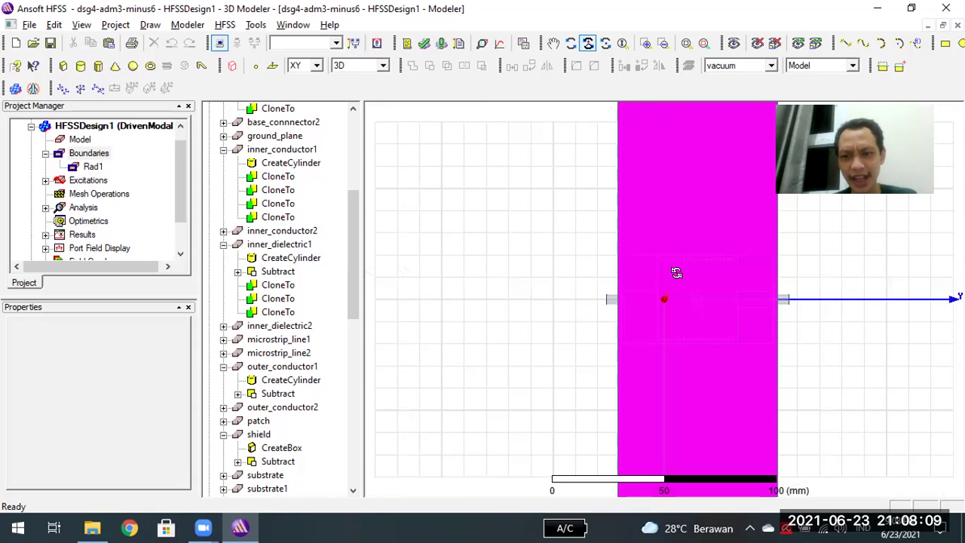
{"action": "left_click_drag", "start_coordinate": [676, 291], "coordinate": [798, 284]}
{"action": "right_click", "coordinate": [799, 284]}
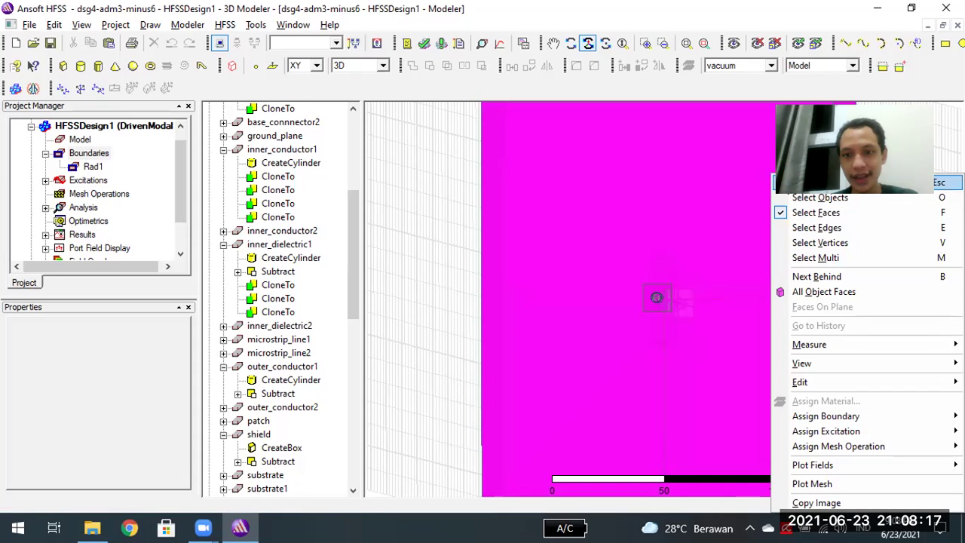
{"action": "left_click", "coordinate": [700, 255]}
{"action": "right_click", "coordinate": [699, 254]}
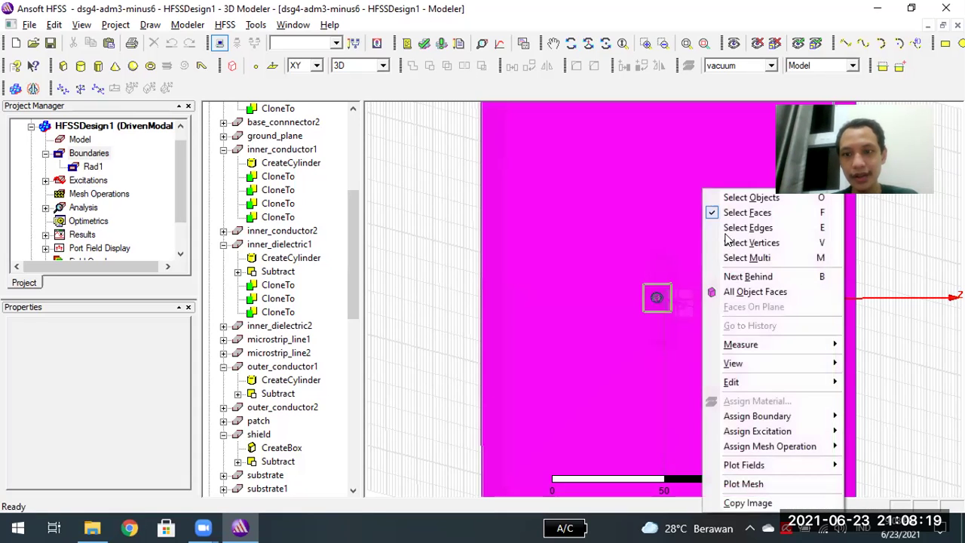
{"action": "left_click", "coordinate": [729, 216]}
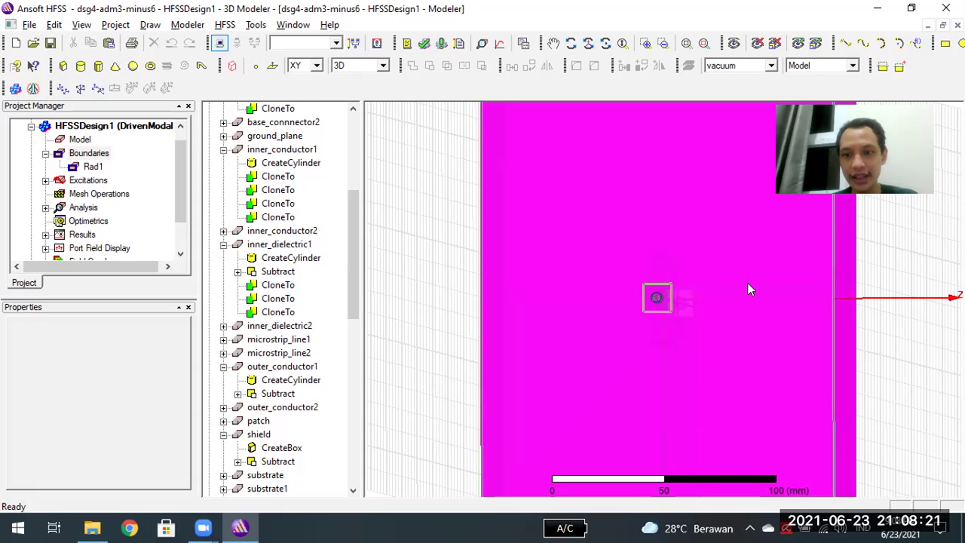
{"action": "left_click", "coordinate": [921, 314]}
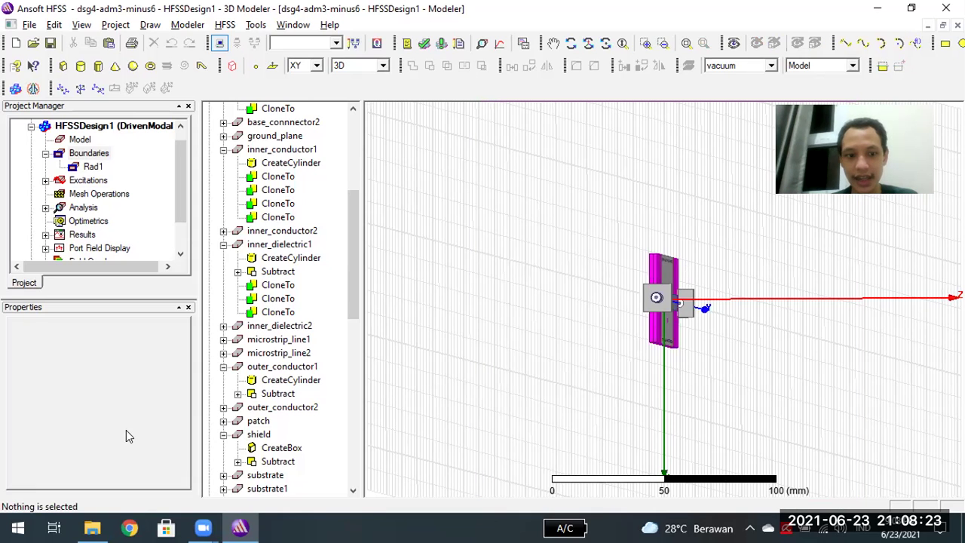
- Show the shield object in face selection mode and select its face around the connector in the straight-on XZ view
{"action": "left_click", "coordinate": [258, 434]}
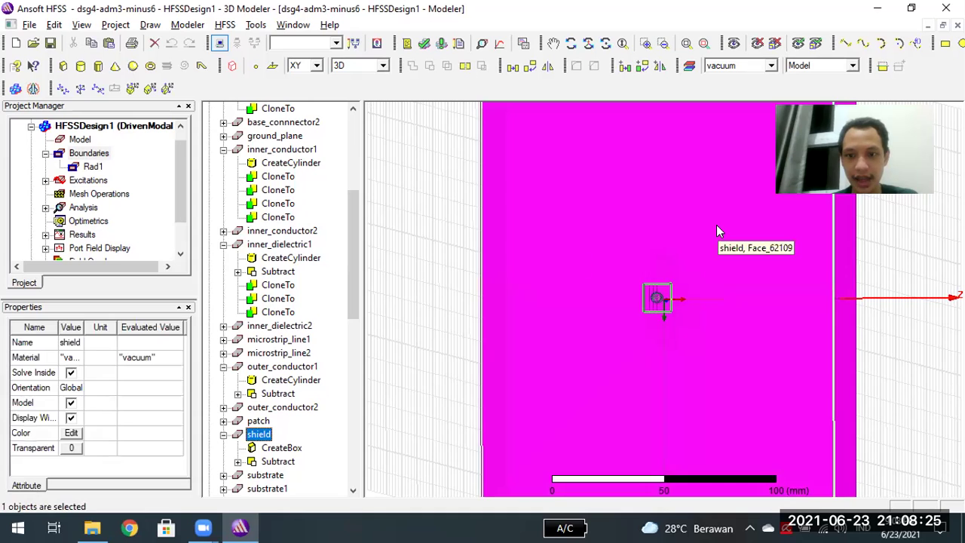
{"action": "left_click", "coordinate": [717, 232]}
{"action": "left_click", "coordinate": [587, 43]}
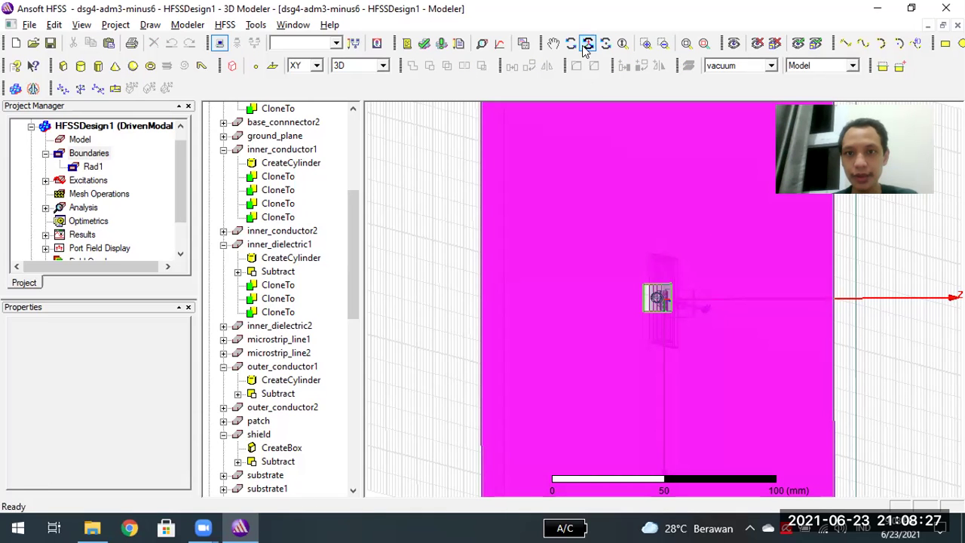
{"action": "left_click_drag", "start_coordinate": [646, 261], "coordinate": [650, 262]}
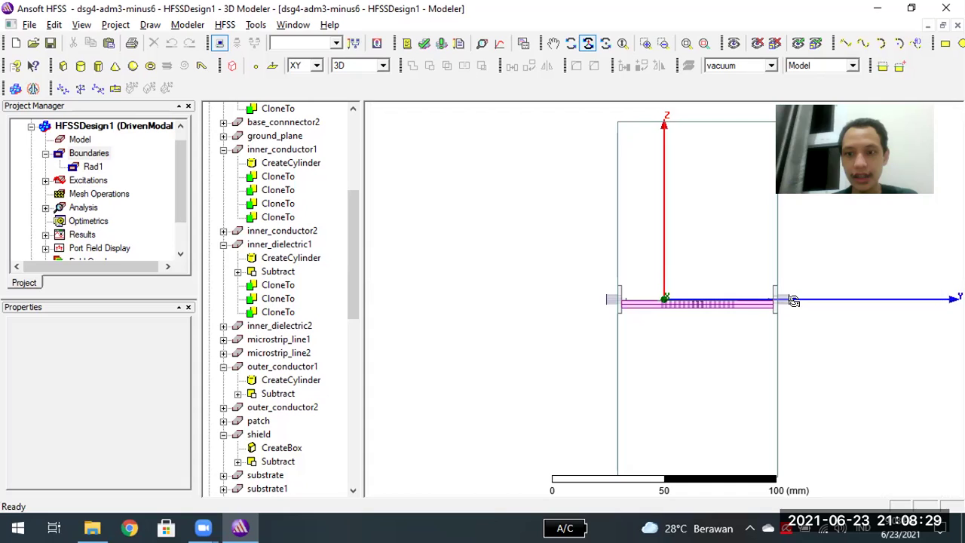
{"action": "left_click_drag", "start_coordinate": [909, 300], "coordinate": [941, 299]}
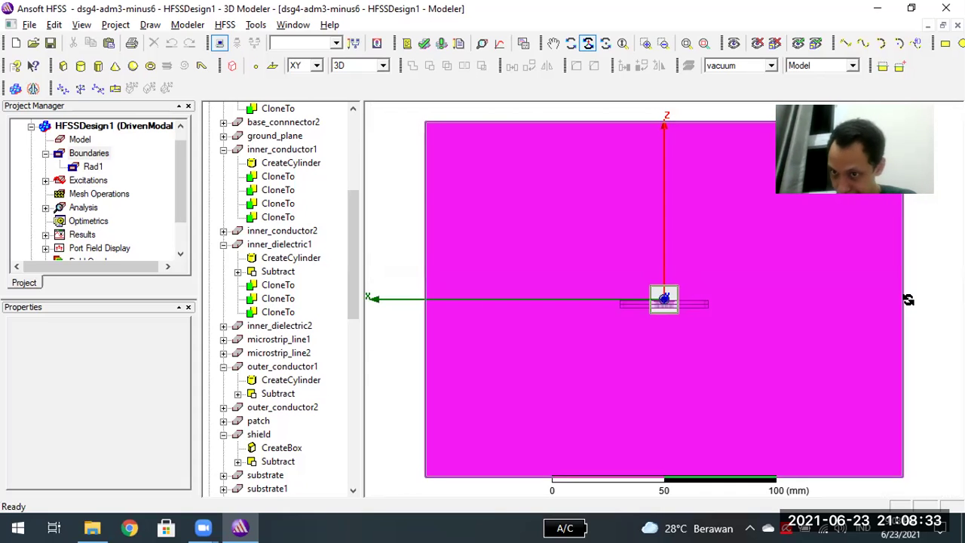
{"action": "right_click", "coordinate": [872, 280]}
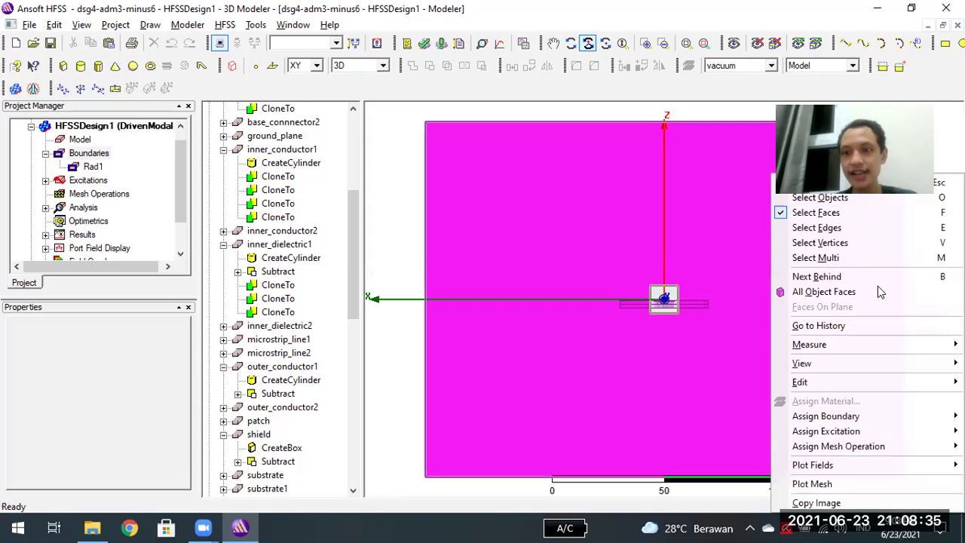
{"action": "left_click", "coordinate": [815, 213]}
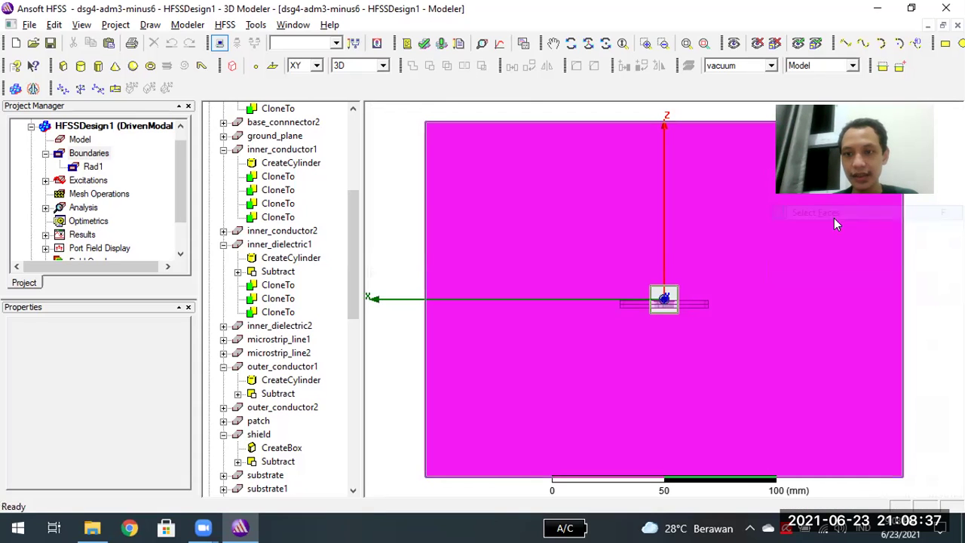
{"action": "left_click", "coordinate": [761, 286]}
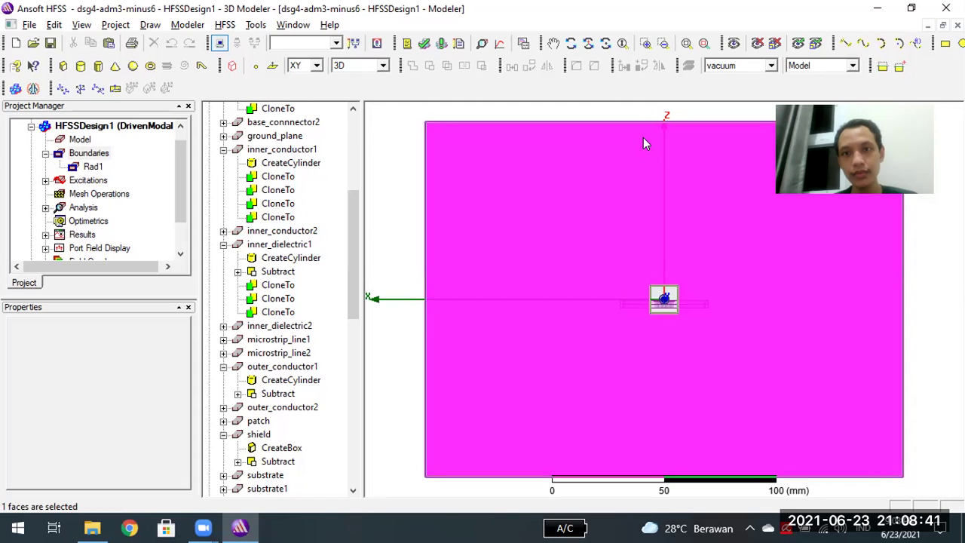
- Add the top, adjoining side and remaining outer faces of the shield box to the face selection
{"action": "left_click", "coordinate": [588, 43]}
{"action": "left_click_drag", "start_coordinate": [679, 140], "coordinate": [577, 199]}
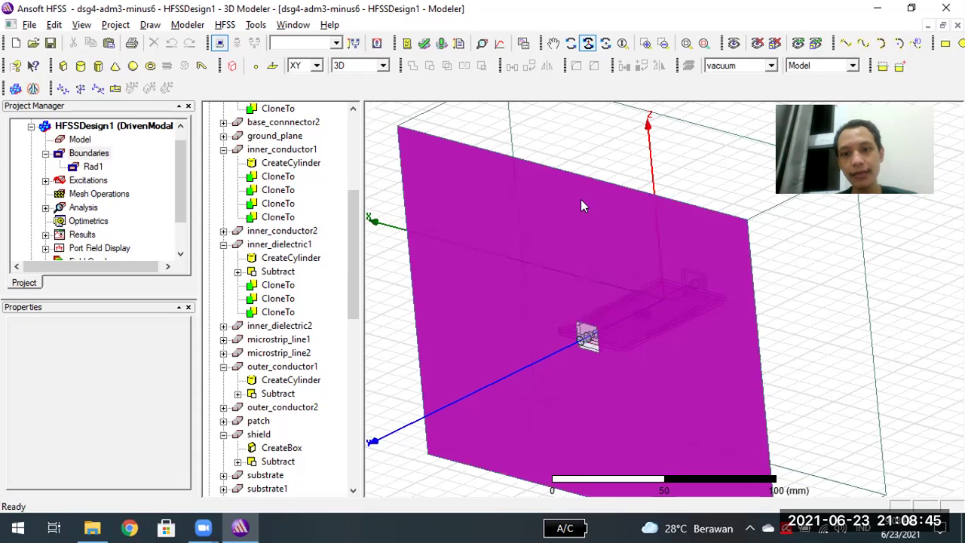
{"action": "right_click", "coordinate": [582, 205]}
{"action": "left_click", "coordinate": [605, 211]}
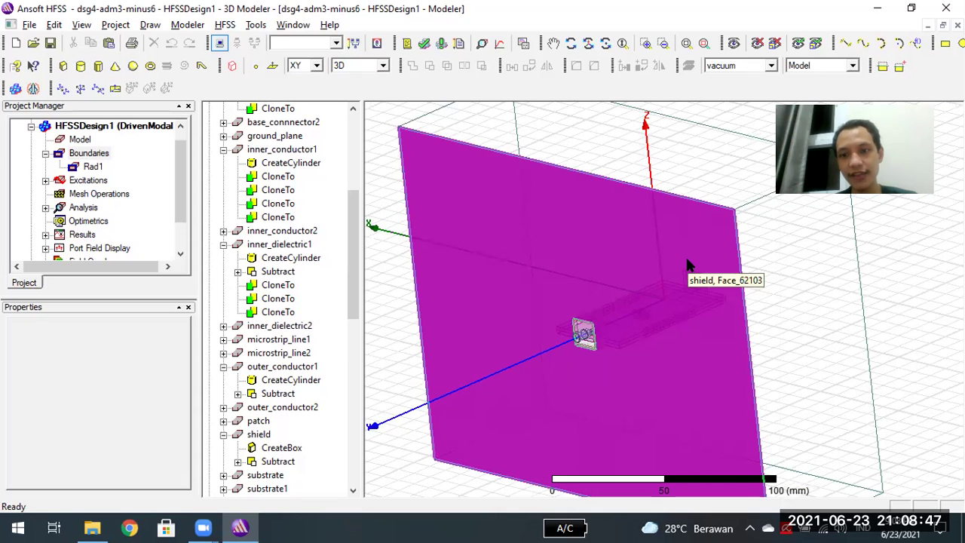
{"action": "left_click", "coordinate": [760, 299]}
{"action": "left_click", "coordinate": [704, 146], "text": "ctrl"}
{"action": "left_click", "coordinate": [588, 43]}
{"action": "left_click_drag", "start_coordinate": [464, 308], "coordinate": [702, 187]}
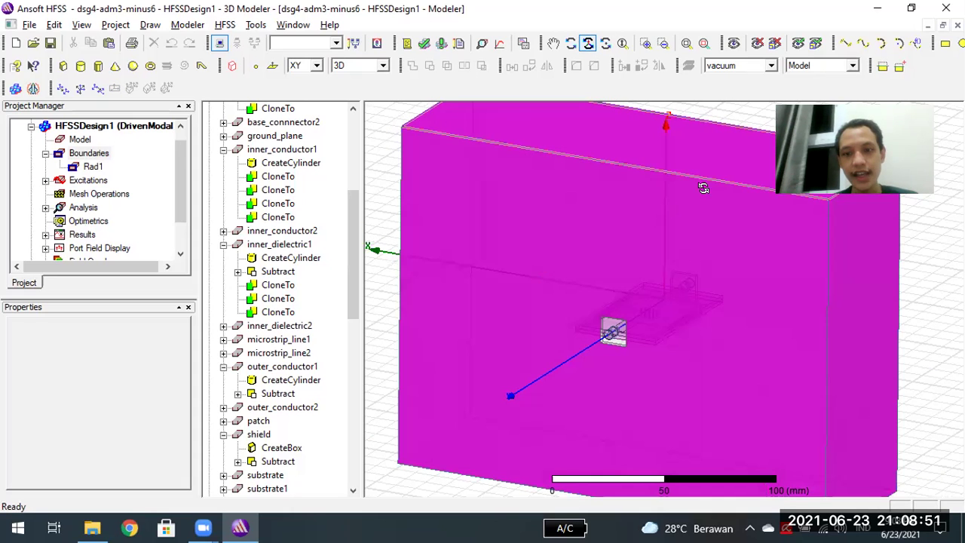
{"action": "right_click", "coordinate": [734, 194]}
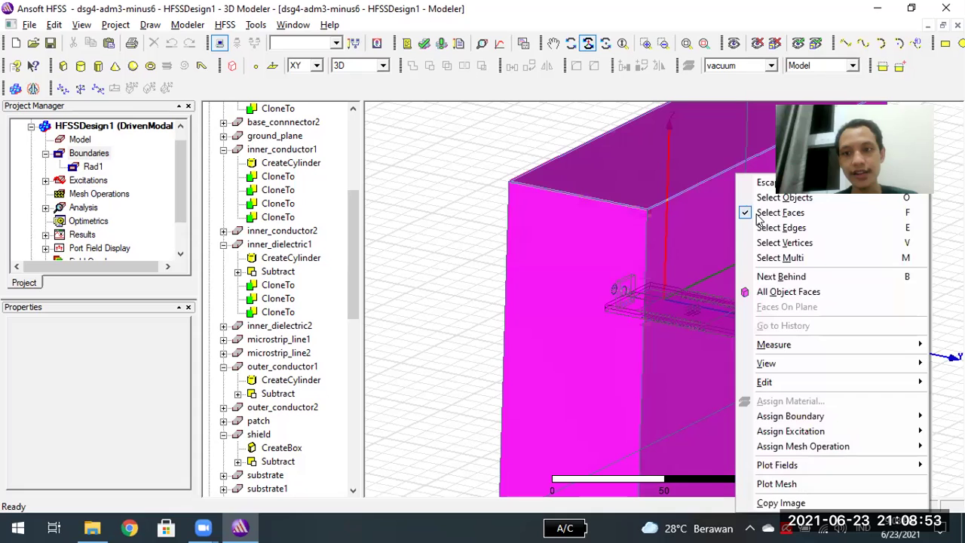
{"action": "key", "text": "Escape"}
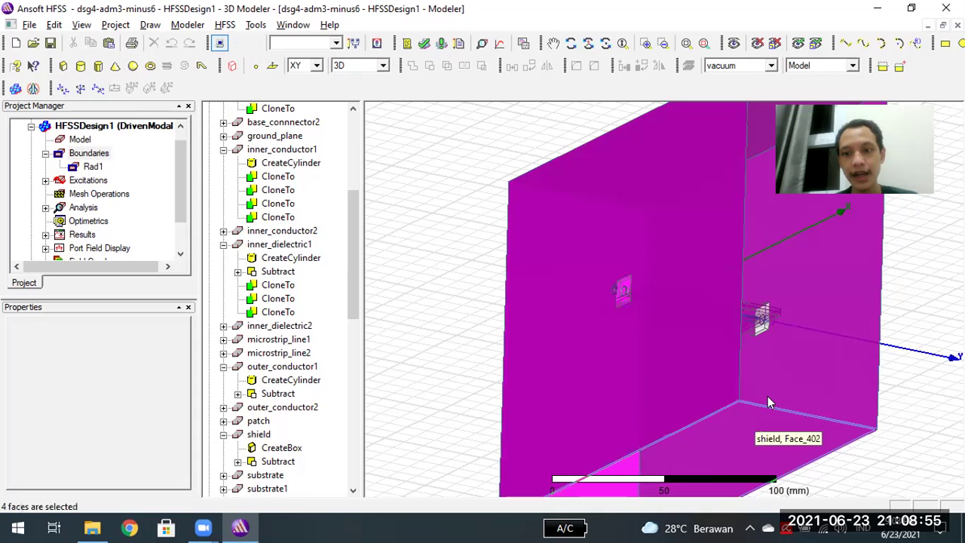
- Highlight the Rad1 boundary and examine which shield faces it covers, including the connector face seen straight on
{"action": "left_click", "coordinate": [84, 167]}
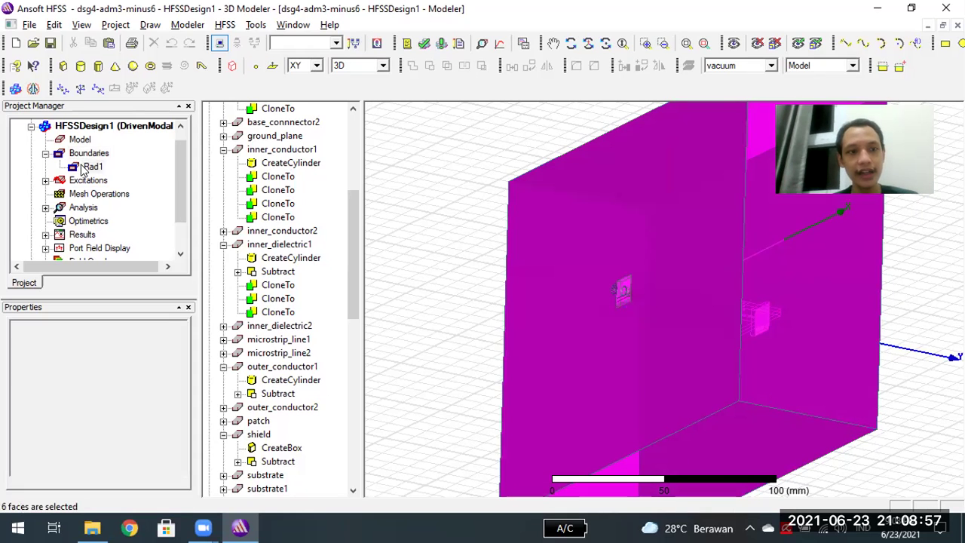
{"action": "right_click", "coordinate": [84, 167]}
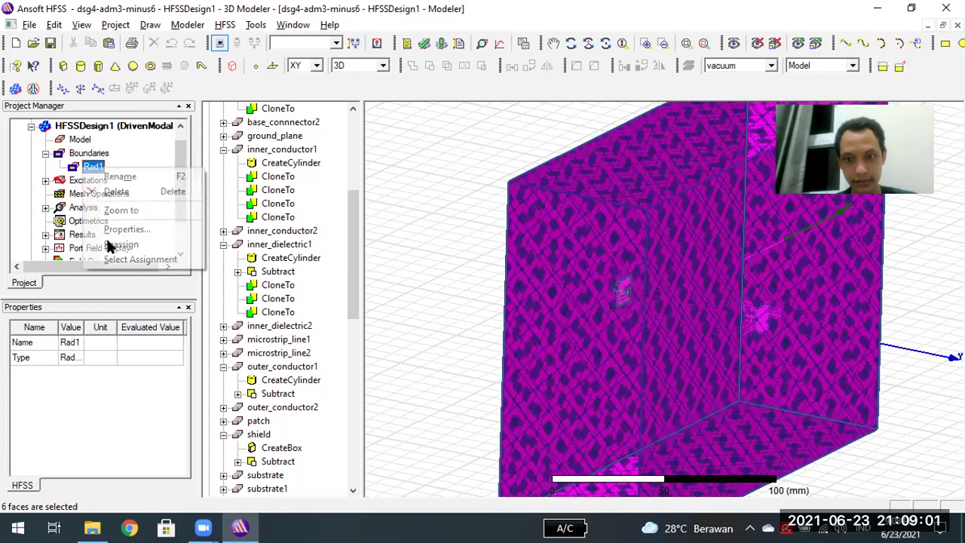
{"action": "left_click", "coordinate": [587, 45]}
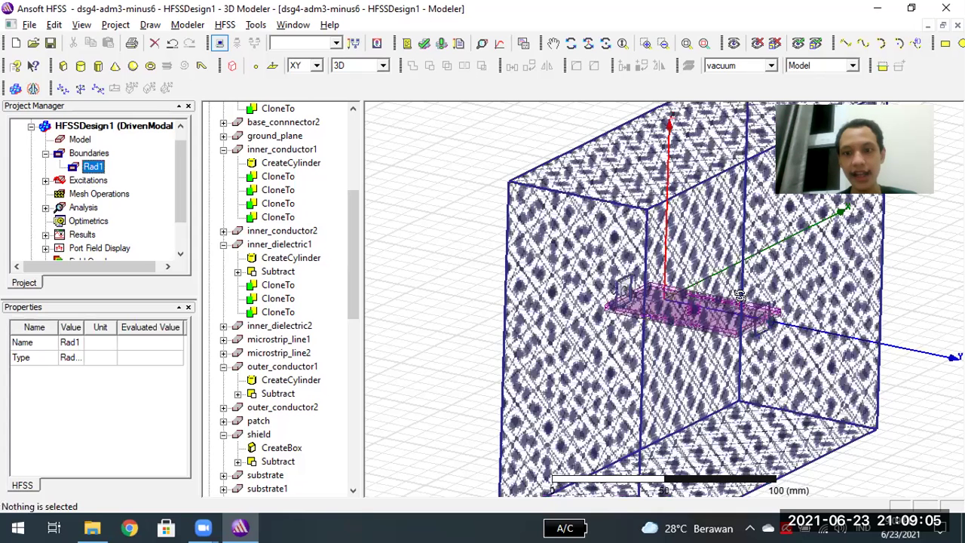
{"action": "left_click_drag", "start_coordinate": [739, 296], "coordinate": [731, 292]}
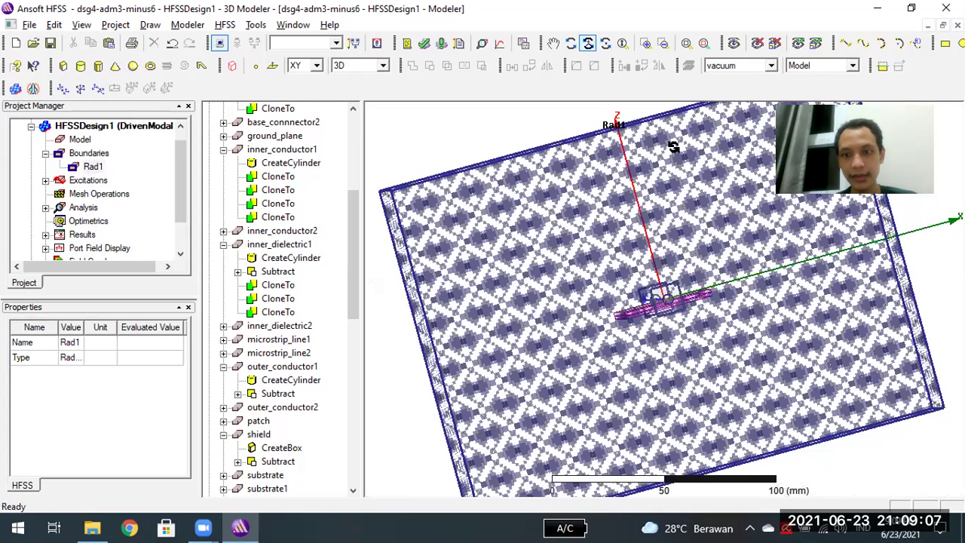
{"action": "double_click", "coordinate": [891, 260], "text": "alt"}
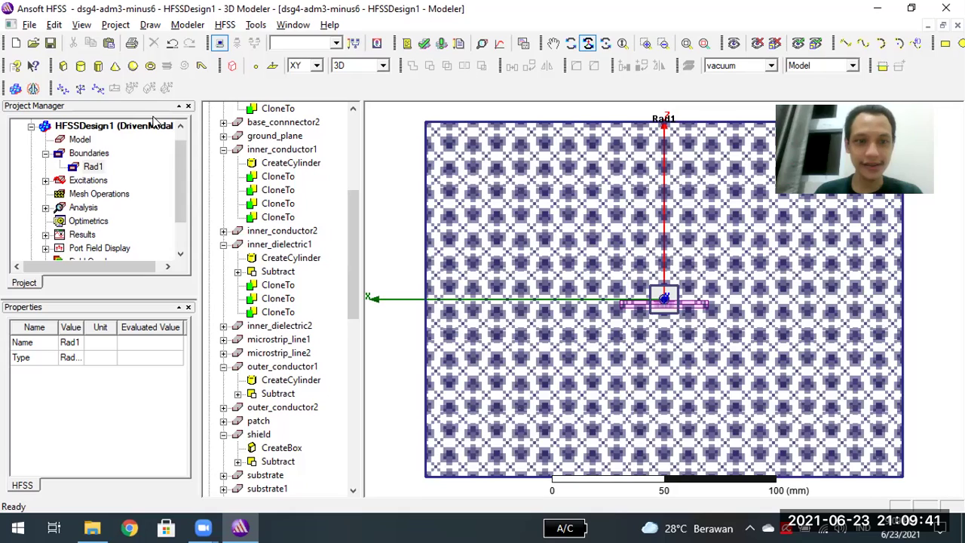
- Expand the design's excitations and view the Rad1 boundary again at an angle
{"action": "left_click_drag", "start_coordinate": [177, 178], "coordinate": [178, 176]}
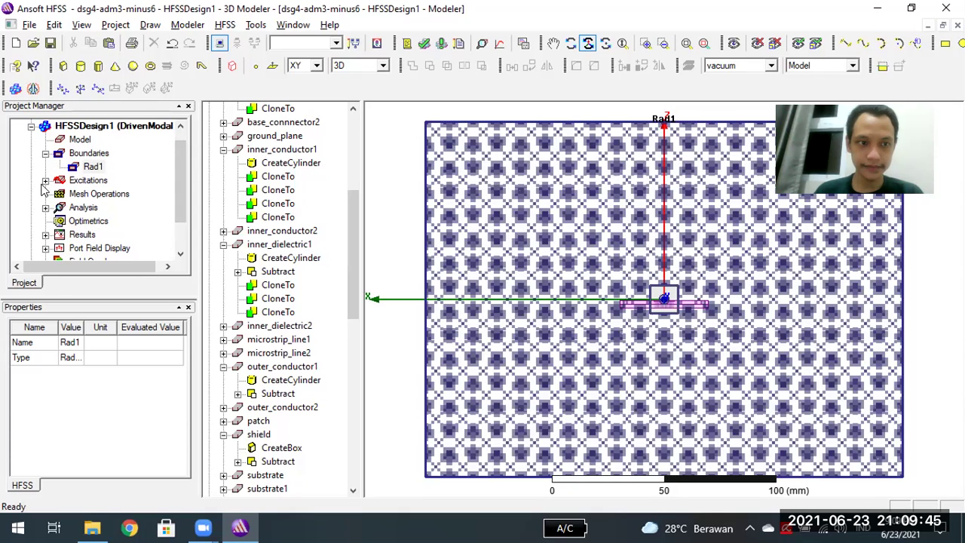
{"action": "left_click", "coordinate": [46, 181]}
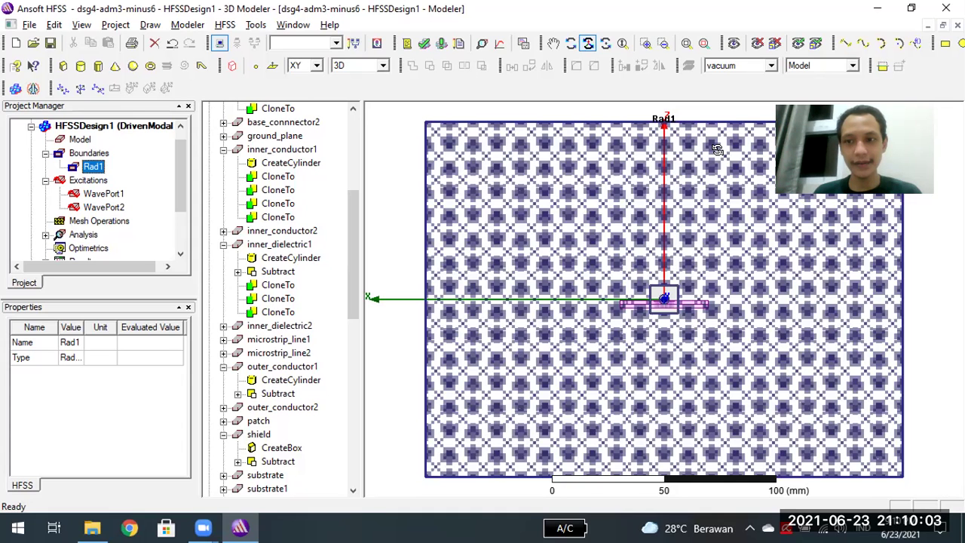
{"action": "left_click_drag", "start_coordinate": [717, 150], "coordinate": [728, 153]}
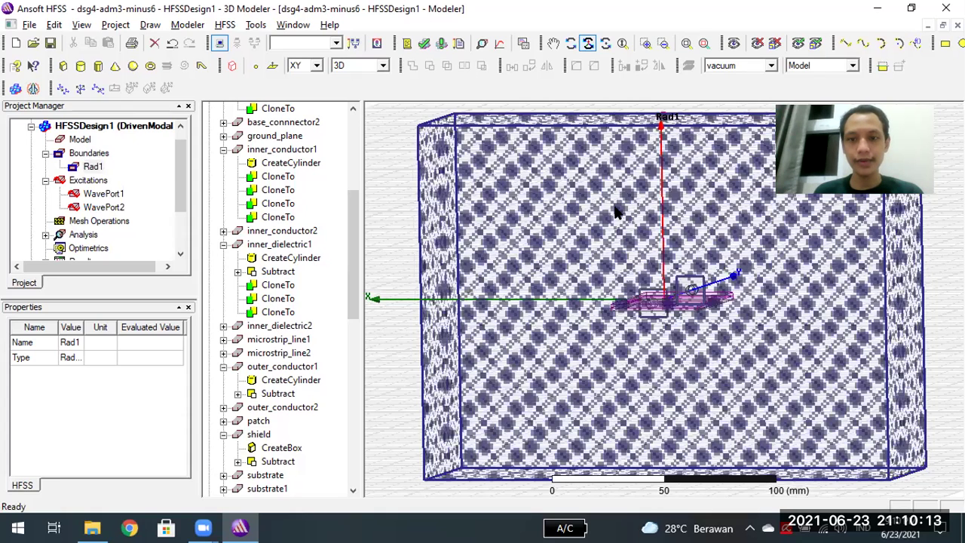
{"action": "left_click_drag", "start_coordinate": [615, 213], "coordinate": [538, 246]}
{"action": "key", "text": "f"}
{"action": "left_click", "coordinate": [476, 243]}
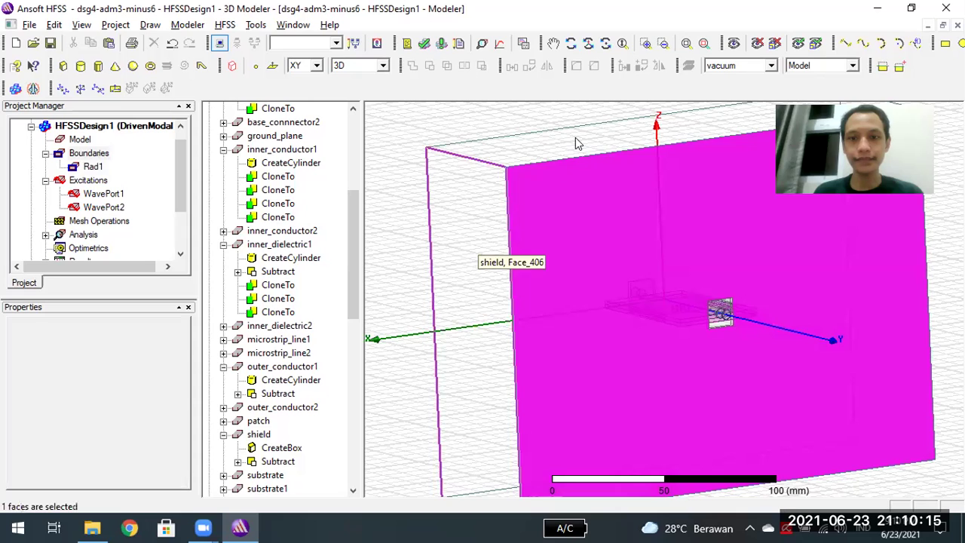
{"action": "left_click", "coordinate": [576, 139], "text": "ctrl"}
{"action": "left_click", "coordinate": [576, 155], "text": "ctrl"}
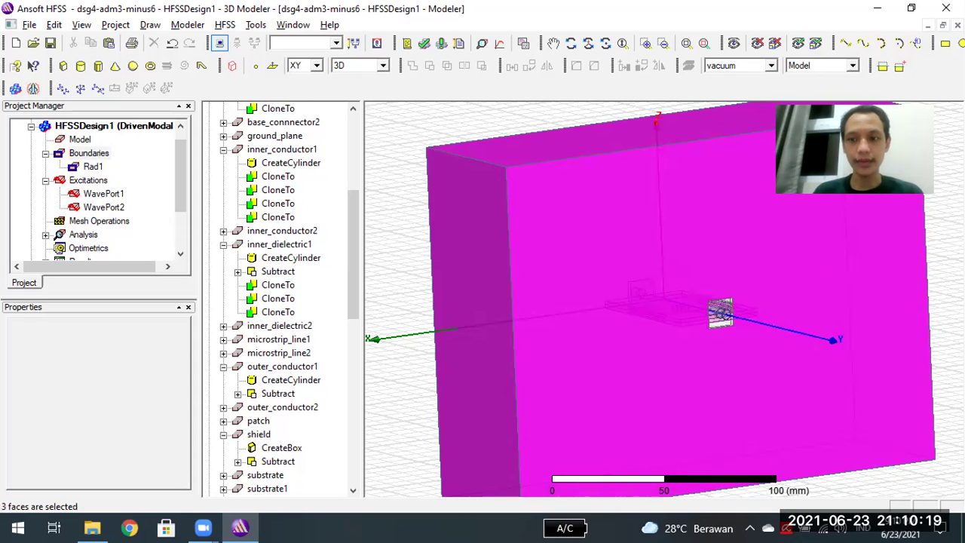
{"action": "key", "text": "o"}
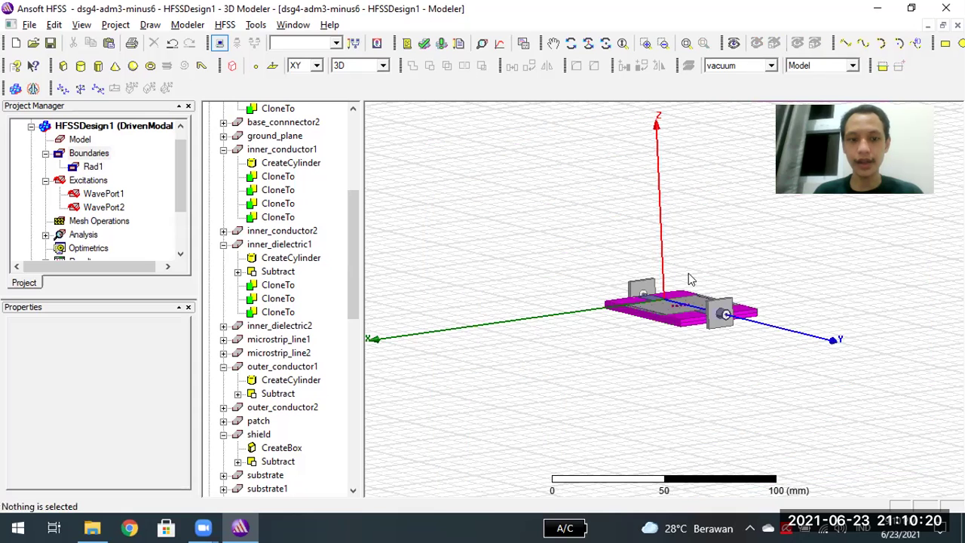
- Show the shield box again and select its connector-side, adjoining side and top faces
{"action": "left_click", "coordinate": [258, 435]}
{"action": "key", "text": "f"}
{"action": "left_click", "coordinate": [546, 246]}
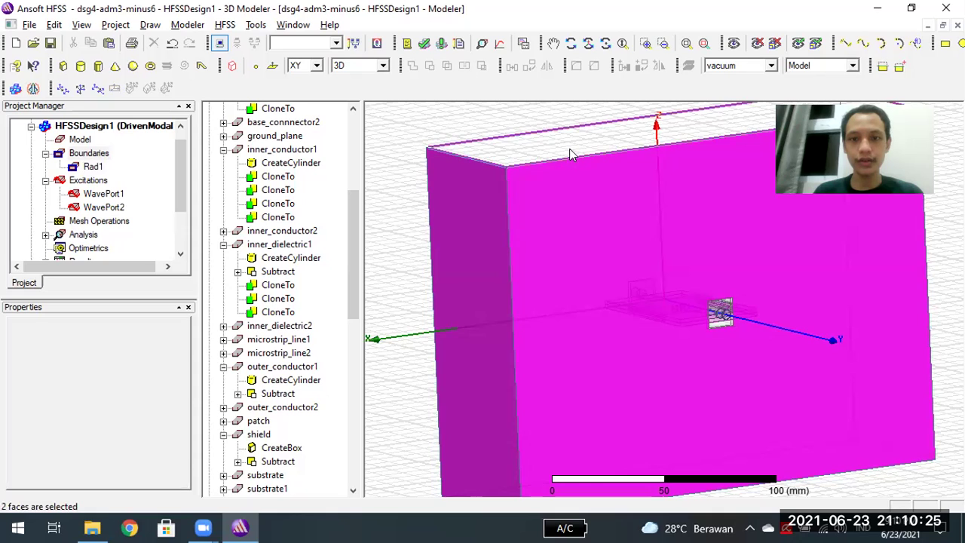
- Add the shield box's remaining outer faces to the face selection so that five faces are selected
{"action": "left_click", "coordinate": [588, 43]}
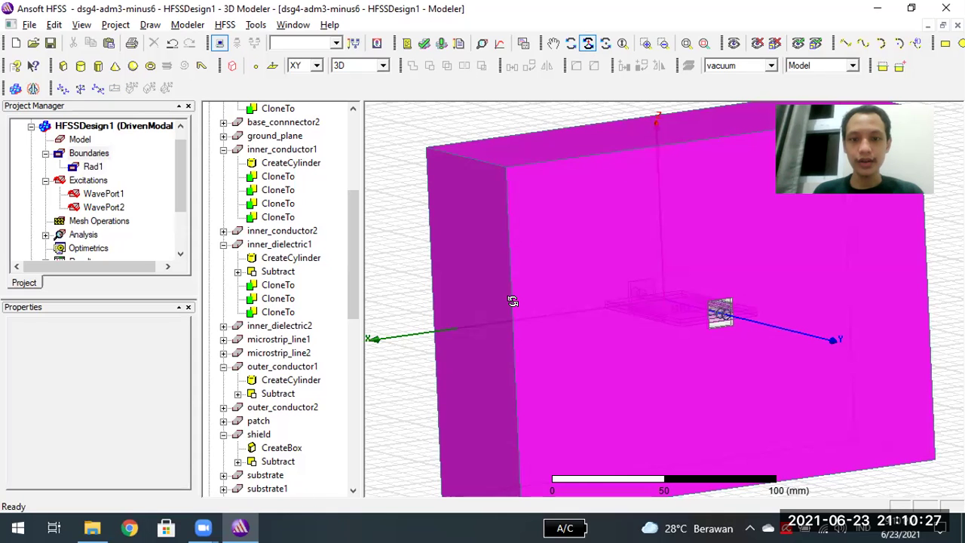
{"action": "left_click_drag", "start_coordinate": [478, 278], "coordinate": [462, 281]}
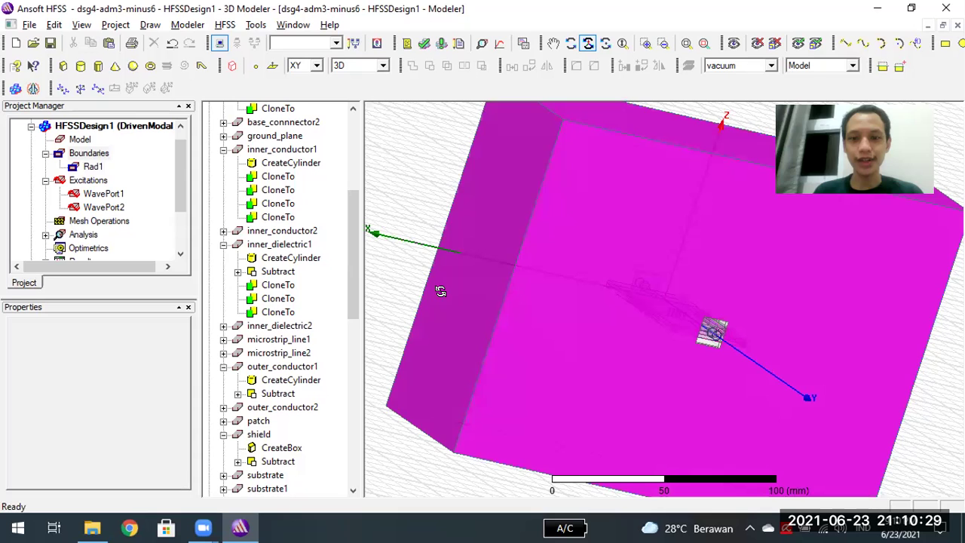
{"action": "left_click_drag", "start_coordinate": [831, 253], "coordinate": [770, 260]}
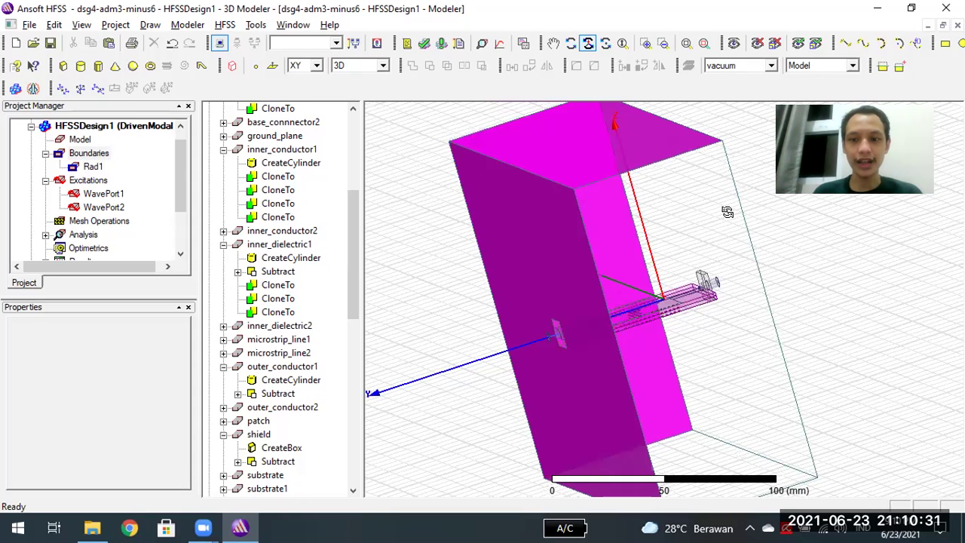
{"action": "left_click", "coordinate": [588, 43]}
{"action": "left_click_drag", "start_coordinate": [585, 200], "coordinate": [582, 251]}
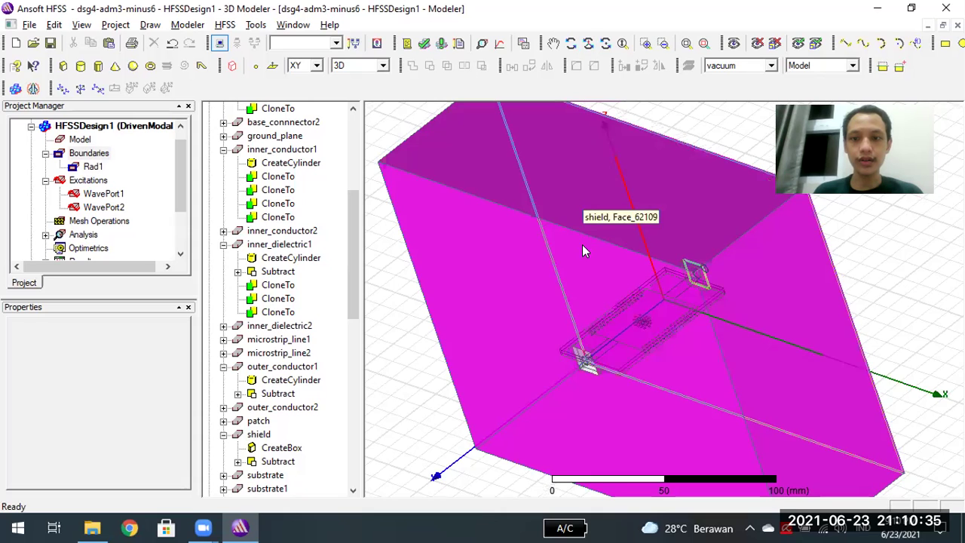
{"action": "left_click", "coordinate": [582, 310], "text": "ctrl"}
{"action": "left_click", "coordinate": [592, 419], "text": "ctrl"}
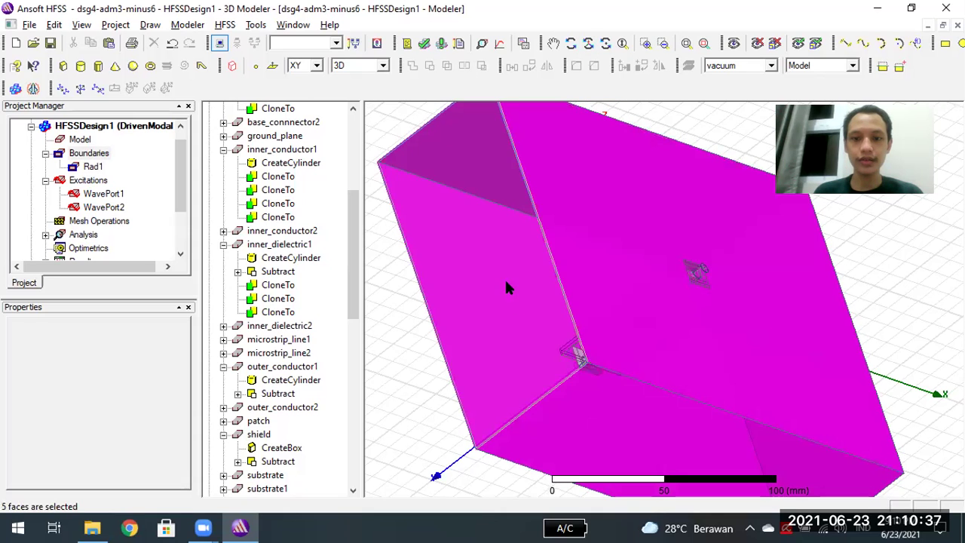
- Reassign the Rad1 boundary to the five selected shield faces
{"action": "right_click", "coordinate": [506, 287]}
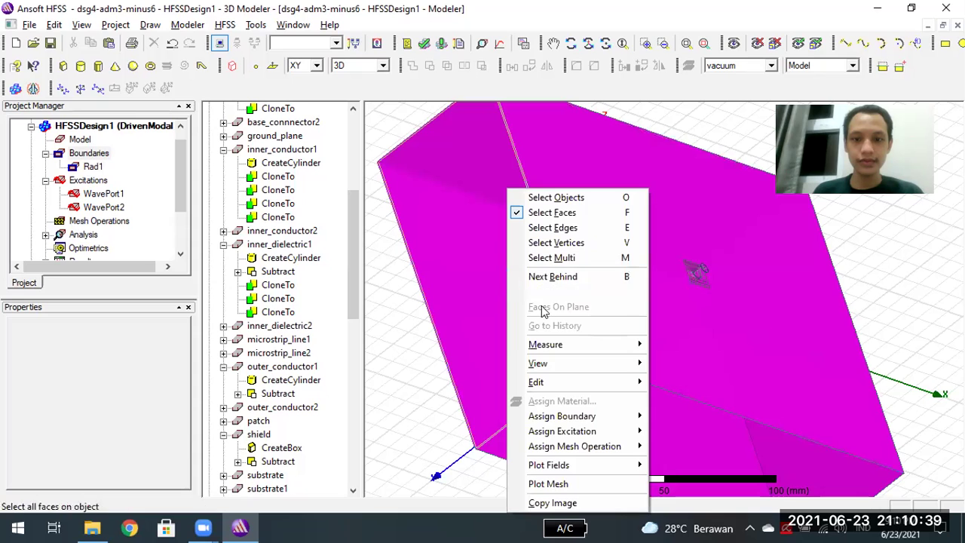
{"action": "right_click", "coordinate": [95, 165]}
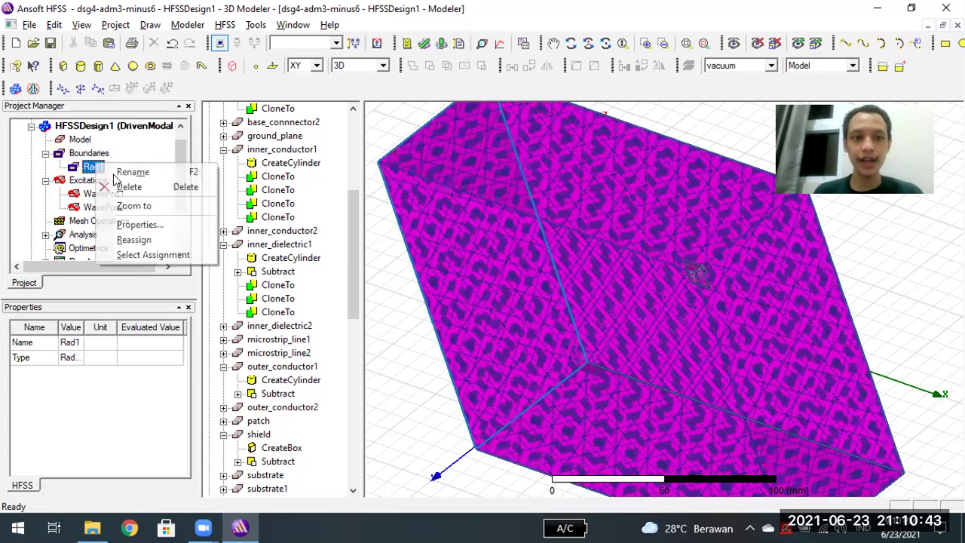
{"action": "left_click", "coordinate": [128, 240]}
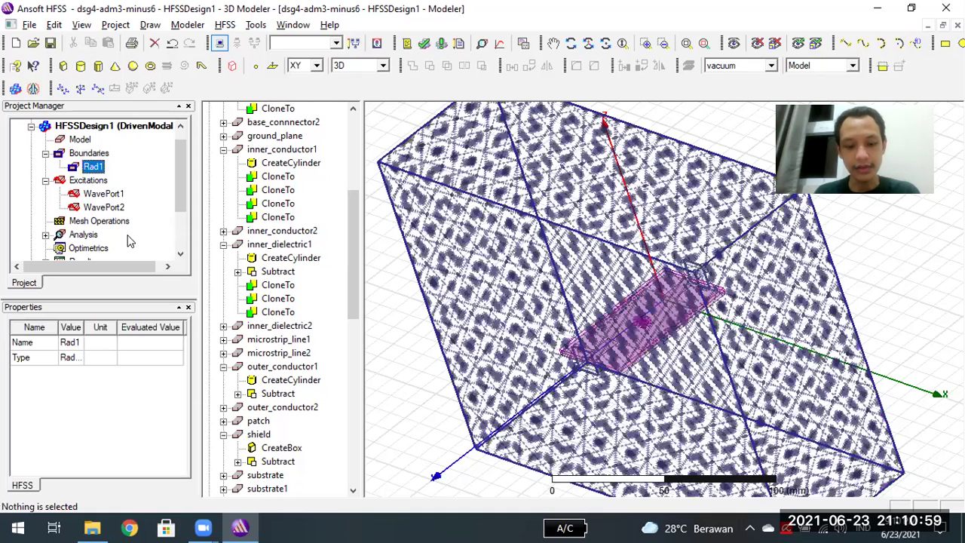
{"action": "right_click", "coordinate": [96, 172]}
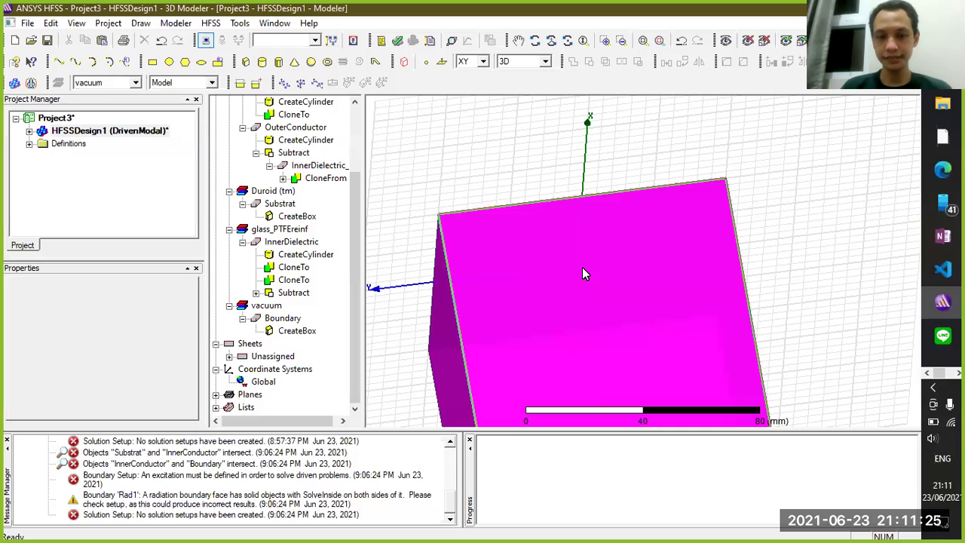
- Switch to Project3 and expand HFSSDesign1 and its boundaries to reach Rad1
{"action": "right_click", "coordinate": [591, 249]}
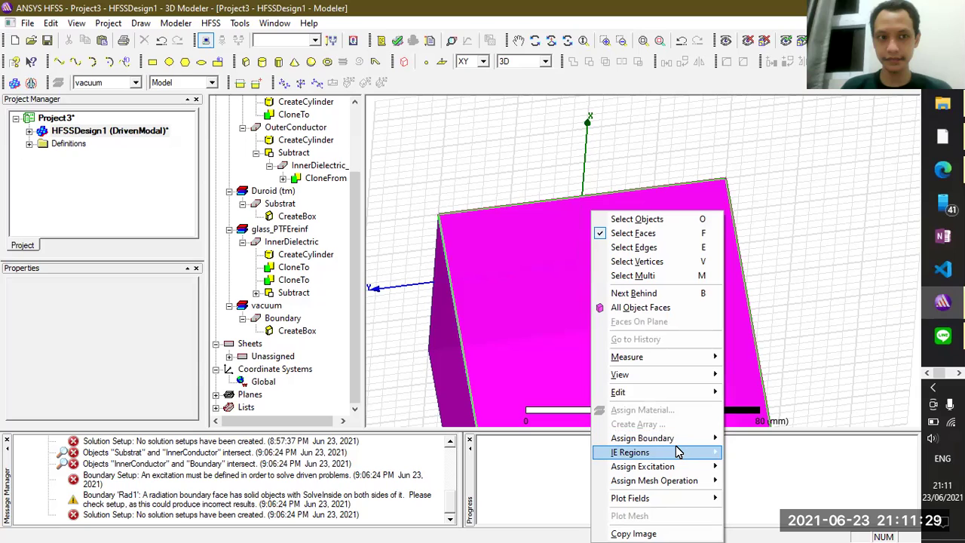
{"action": "mouse_move", "coordinate": [673, 438]}
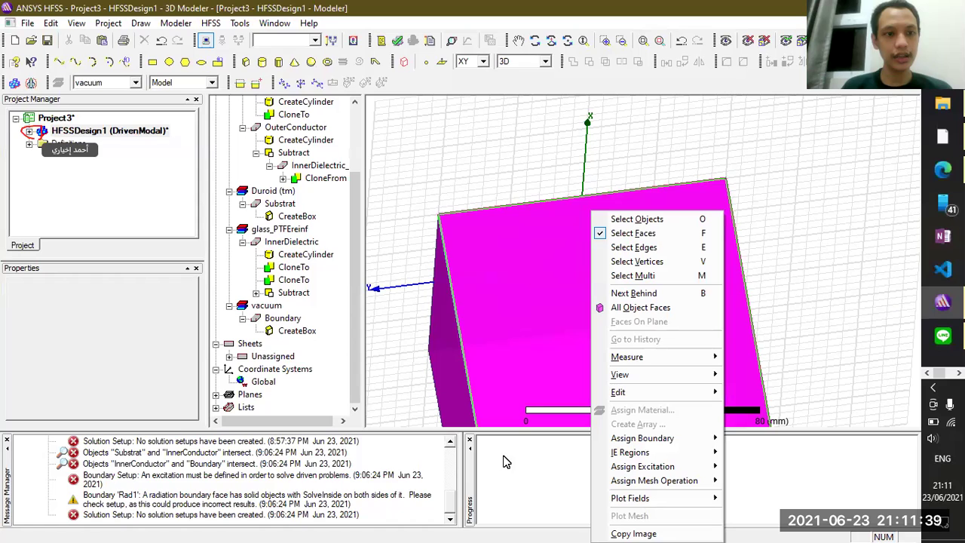
{"action": "left_click", "coordinate": [31, 133]}
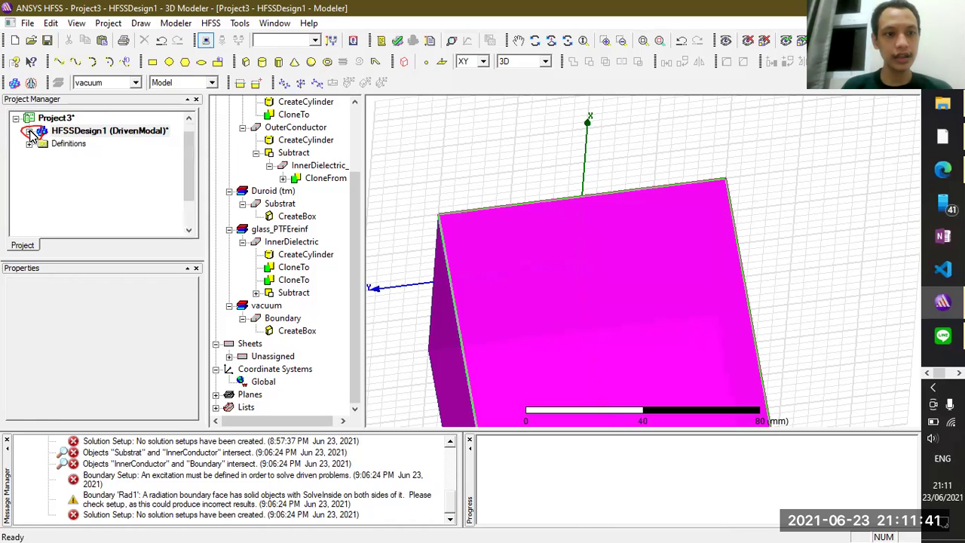
{"action": "left_click", "coordinate": [30, 132]}
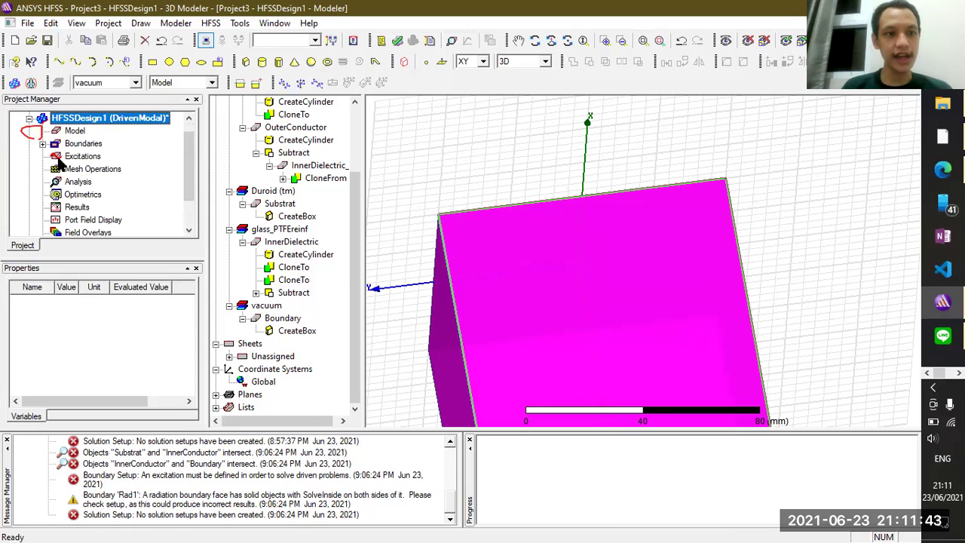
{"action": "left_click", "coordinate": [43, 143]}
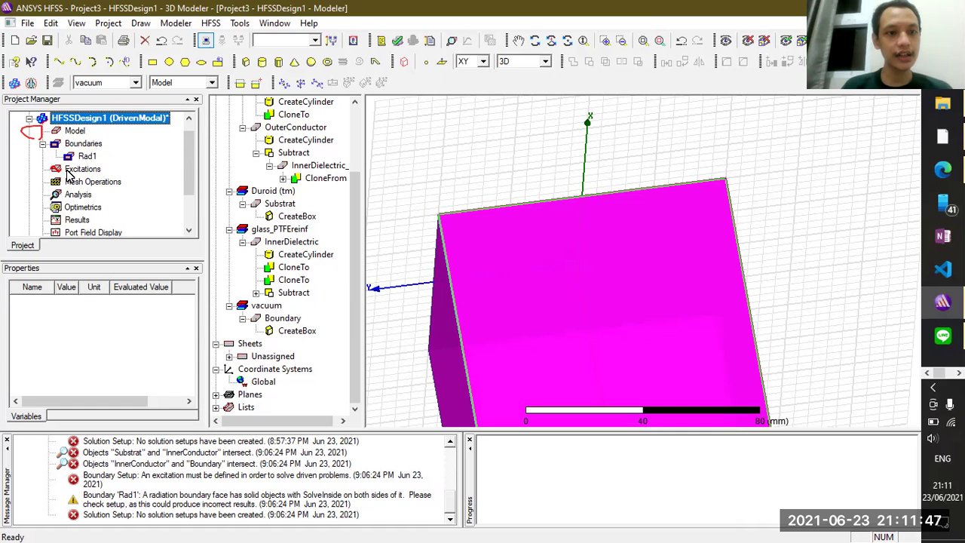
{"action": "right_click", "coordinate": [72, 143]}
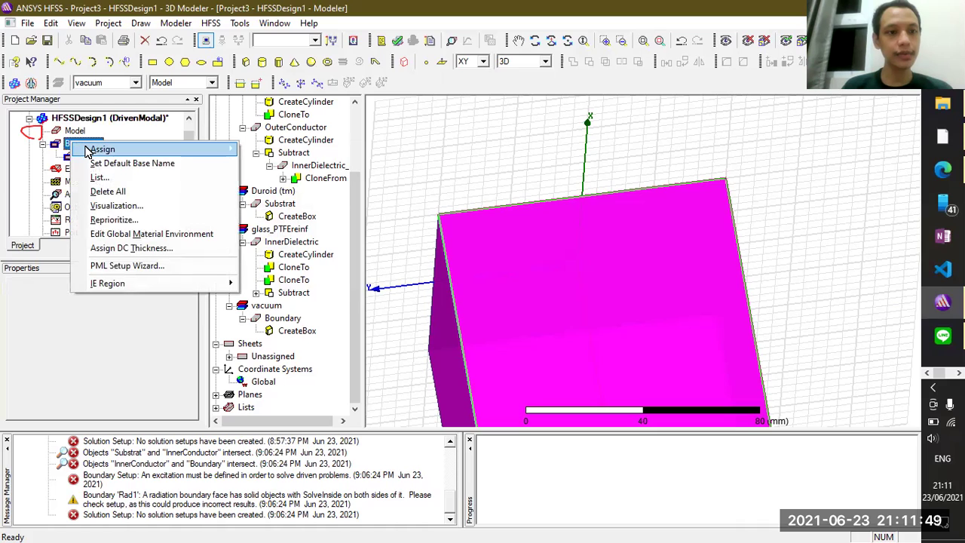
{"action": "mouse_move", "coordinate": [88, 152]}
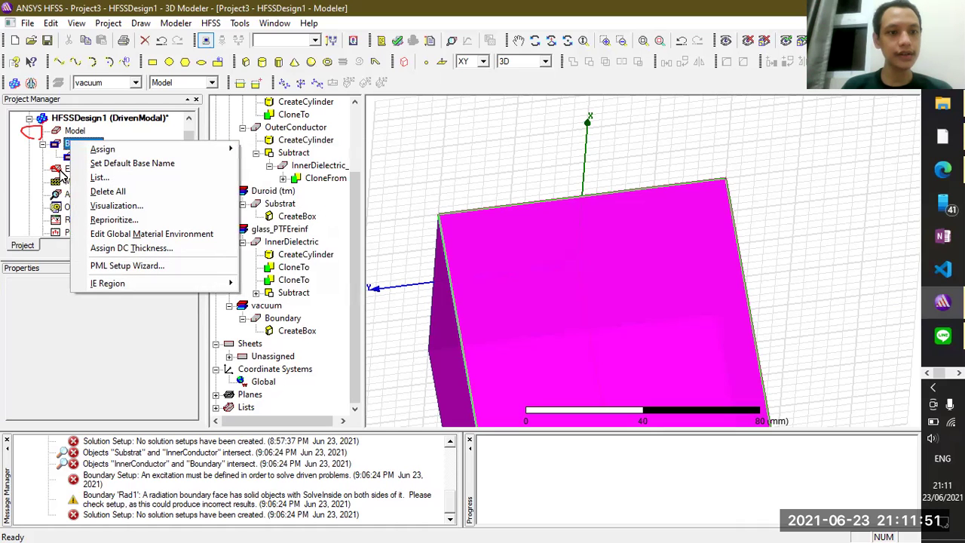
{"action": "left_click", "coordinate": [57, 121]}
{"action": "right_click", "coordinate": [59, 121]}
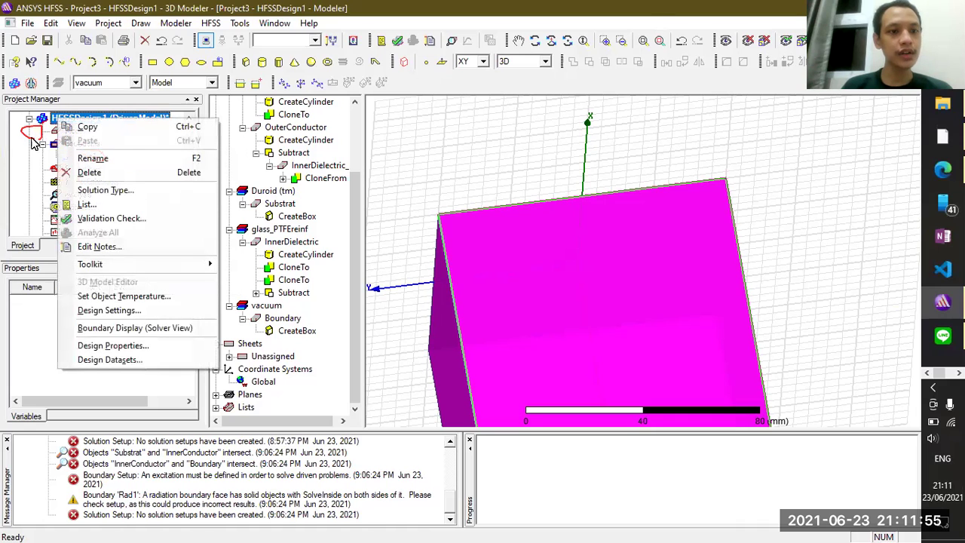
{"action": "key", "text": "Escape"}
- Reassign Rad1 to the selected faces of the vacuum Boundary box and inspect its coverage from the connector side
{"action": "left_click", "coordinate": [89, 144]}
{"action": "right_click", "coordinate": [87, 156]}
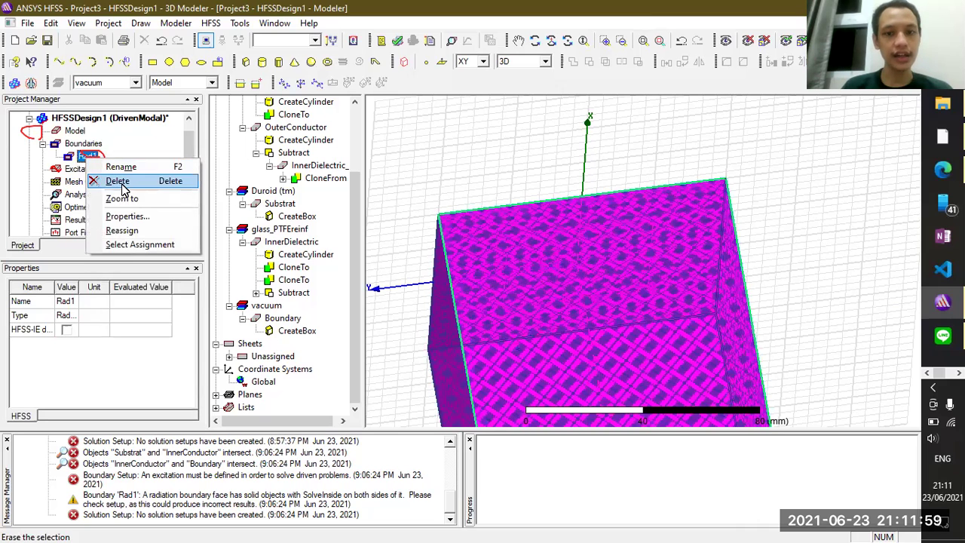
{"action": "left_click", "coordinate": [125, 232]}
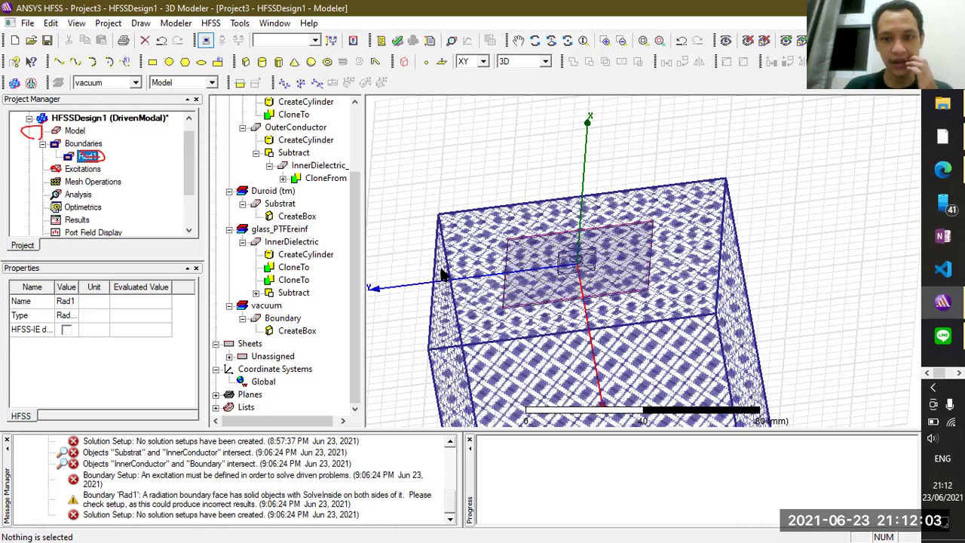
{"action": "left_click", "coordinate": [551, 39]}
{"action": "left_click_drag", "start_coordinate": [512, 296], "coordinate": [495, 242]}
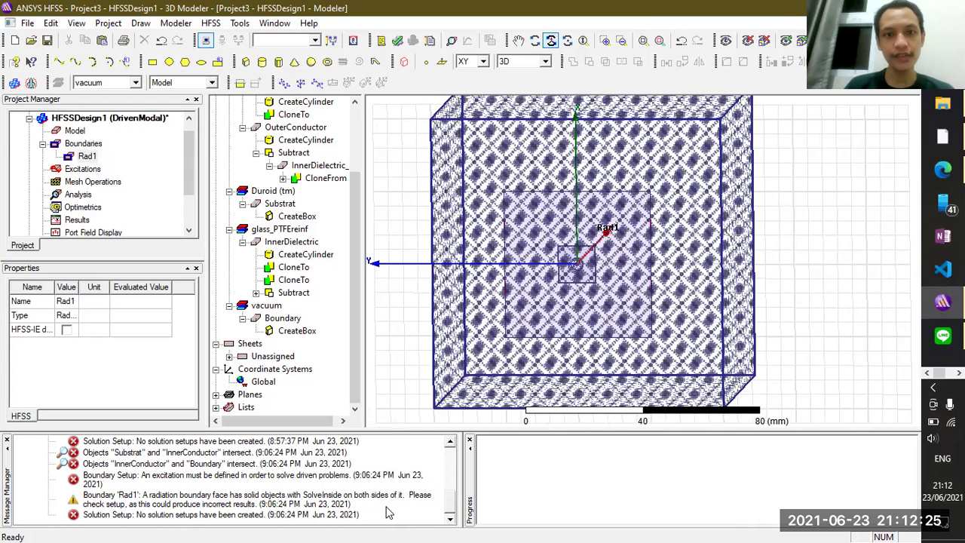
- Run a validation check on HFSSDesign1, close its report and select the design's excitations
{"action": "left_click", "coordinate": [397, 42]}
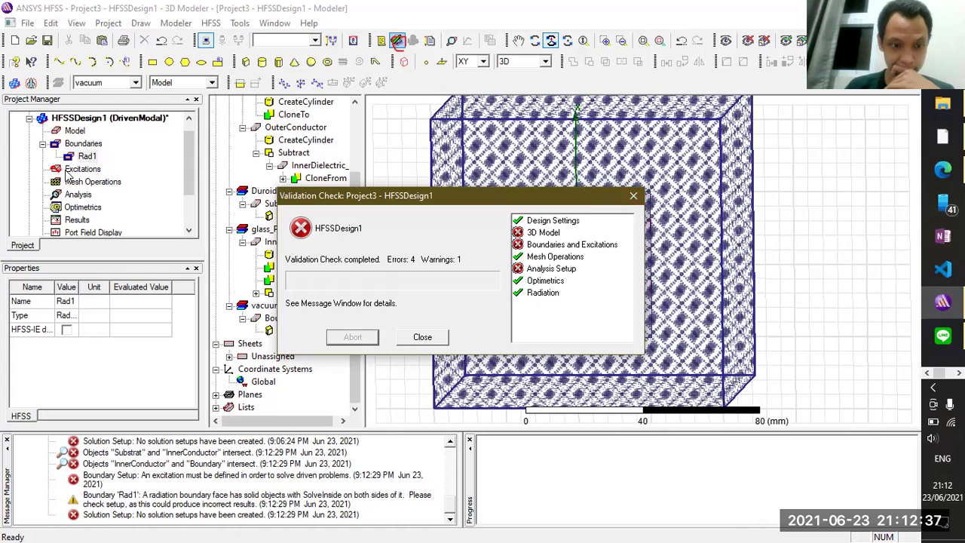
{"action": "left_click", "coordinate": [632, 198]}
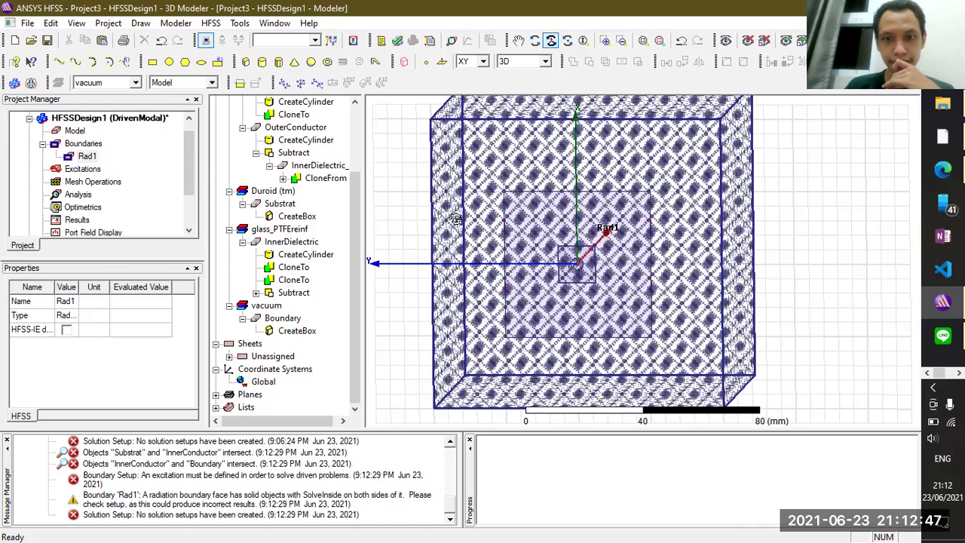
{"action": "left_click", "coordinate": [83, 169]}
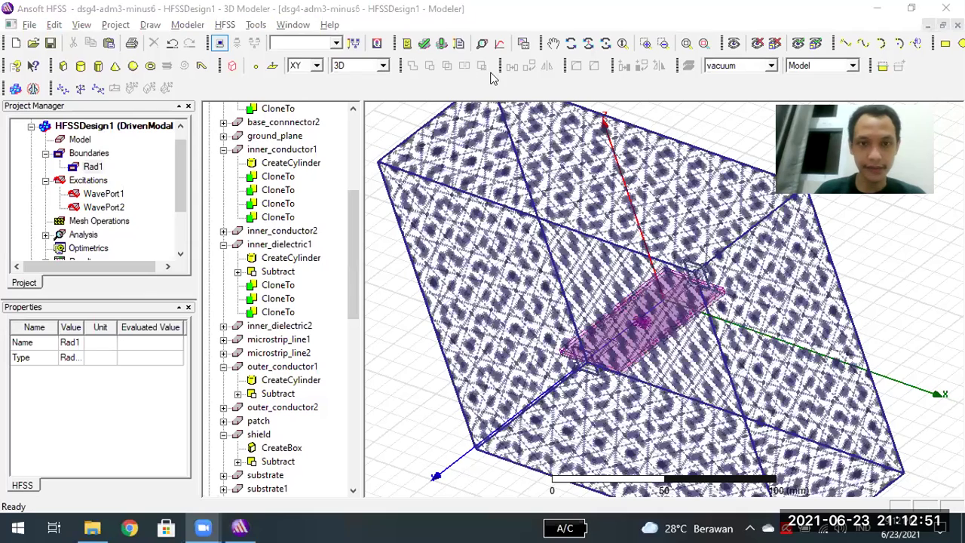
- Switch to the dsg4-adm3-minus6 reference project and examine the WavePort1 face close up, seen straight on
{"action": "left_click", "coordinate": [588, 44]}
{"action": "double_click", "coordinate": [757, 292], "text": "alt"}
{"action": "double_click", "coordinate": [883, 297], "text": "alt"}
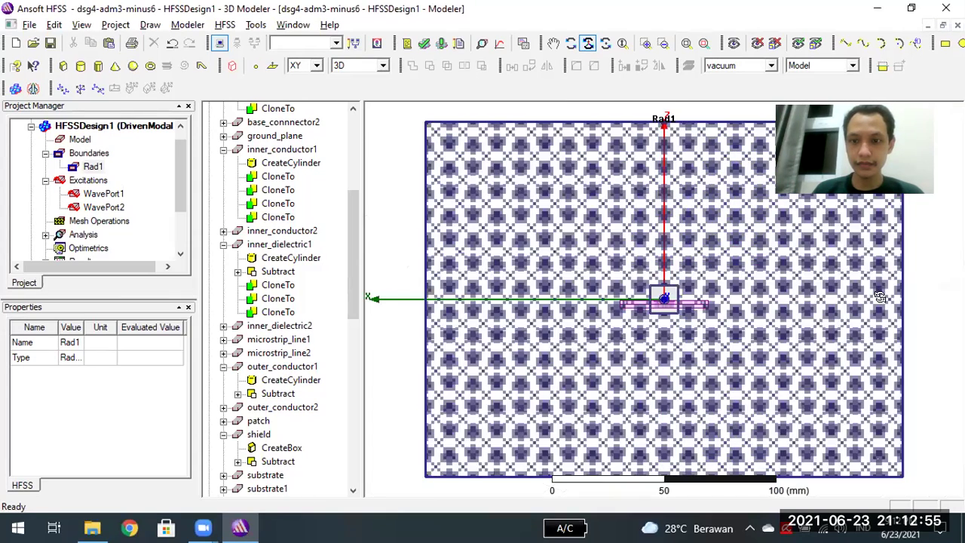
{"action": "left_click", "coordinate": [588, 44]}
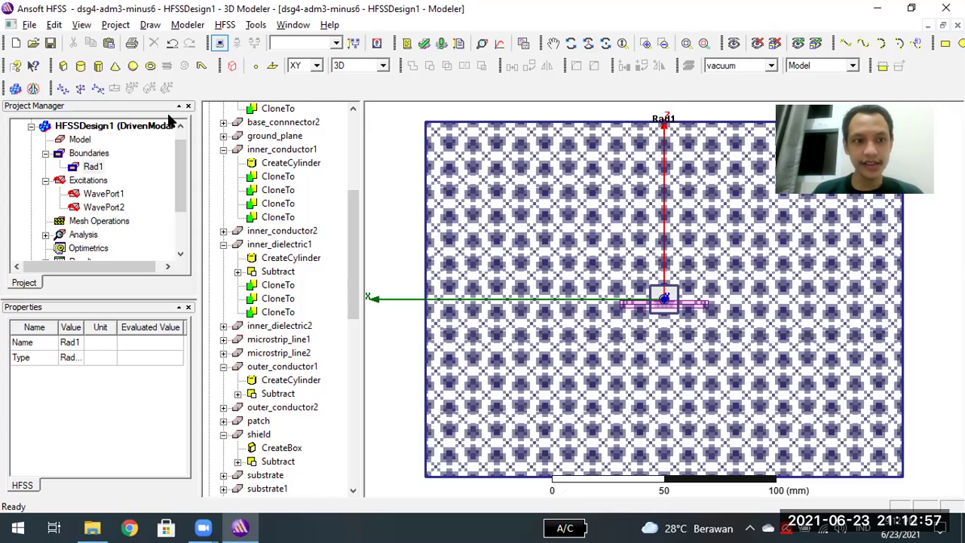
{"action": "left_click", "coordinate": [97, 194]}
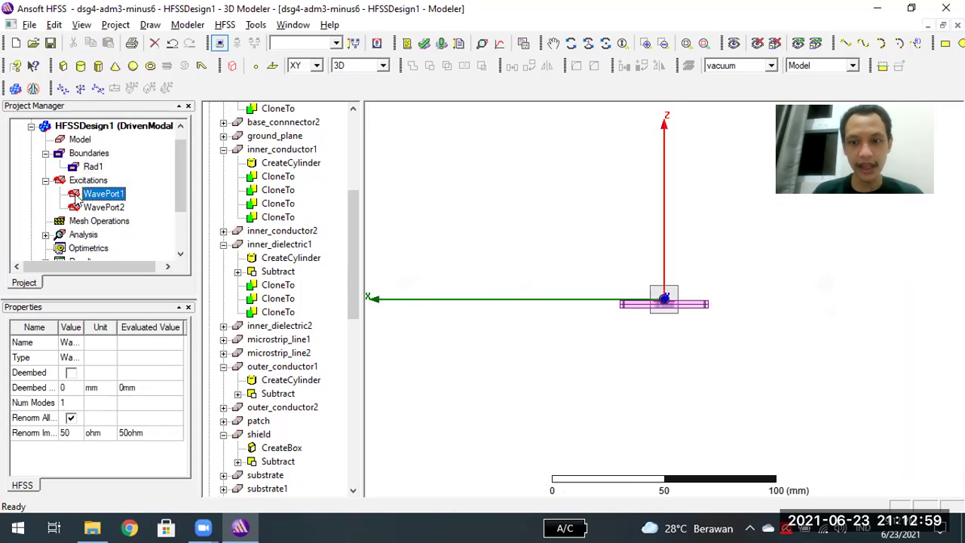
{"action": "left_click", "coordinate": [703, 44]}
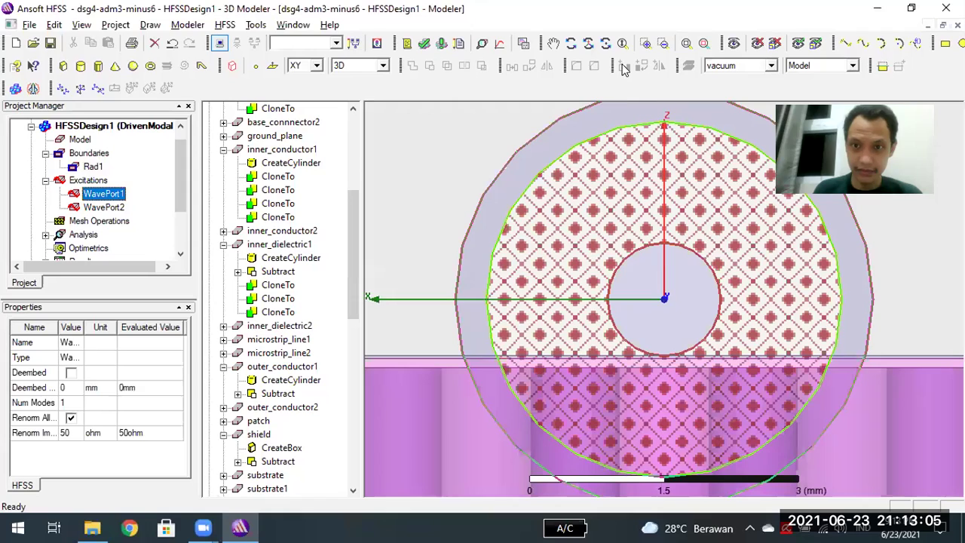
- Examine WavePort1 at an angle and compare it with WavePort2 to see which part of the coaxial connector it covers
{"action": "left_click", "coordinate": [588, 43]}
{"action": "left_click_drag", "start_coordinate": [673, 149], "coordinate": [666, 173]}
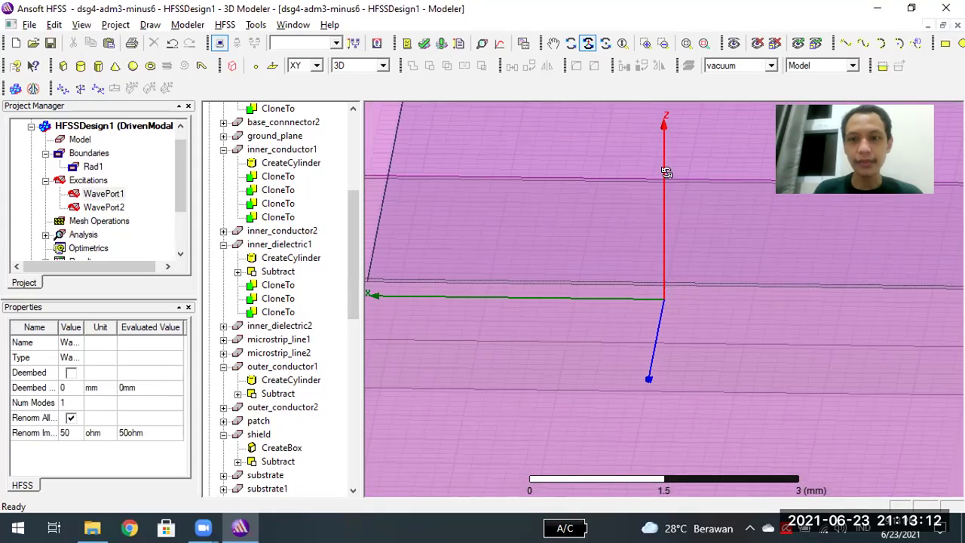
{"action": "left_click", "coordinate": [705, 44]}
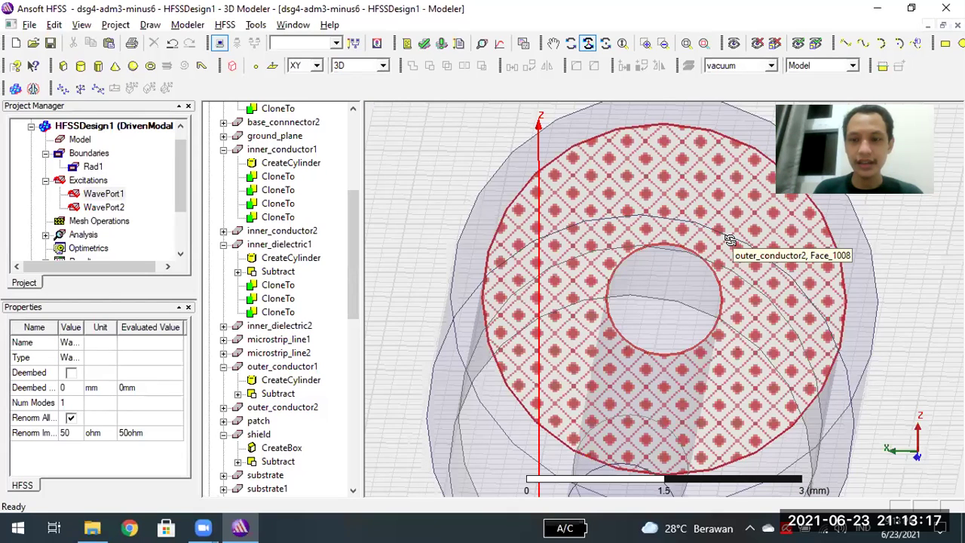
{"action": "left_click", "coordinate": [103, 193]}
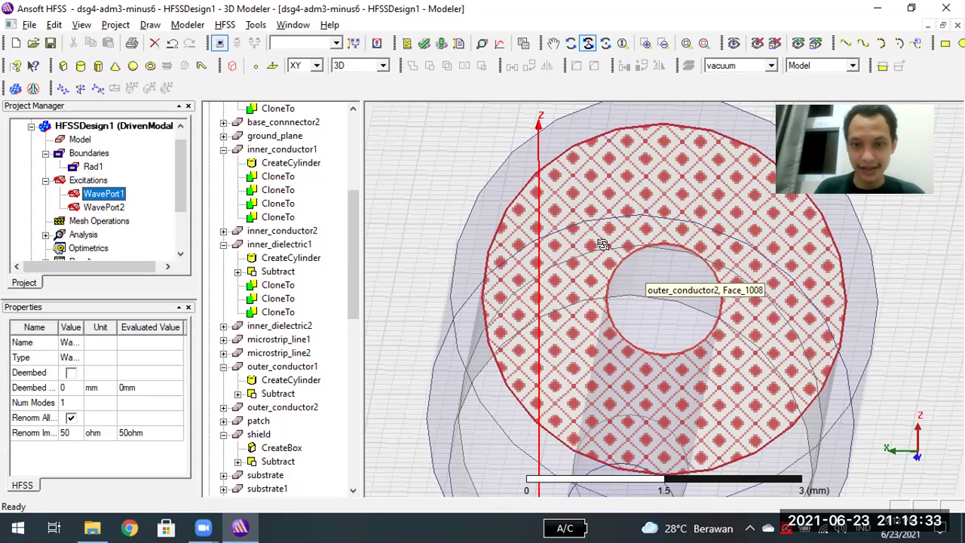
{"action": "left_click", "coordinate": [105, 208]}
{"action": "left_click", "coordinate": [110, 195]}
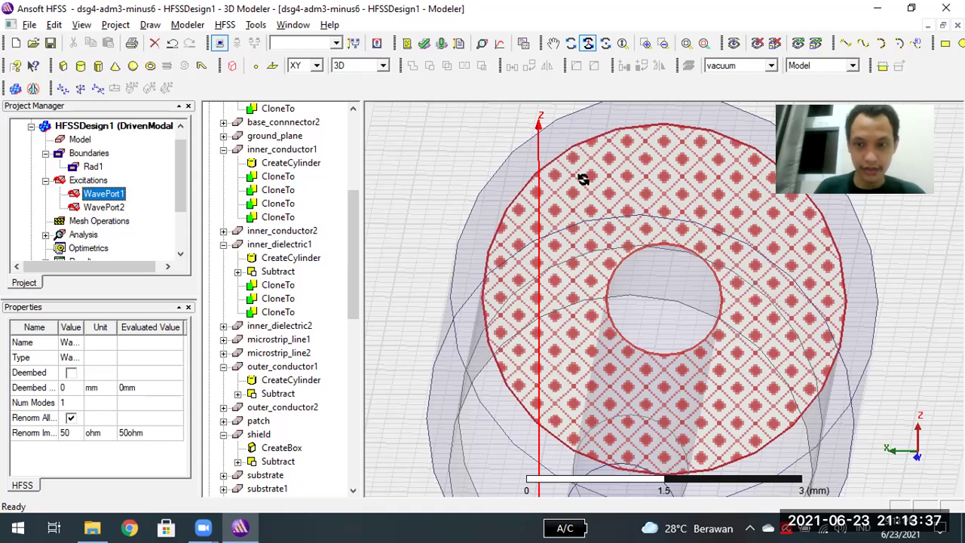
{"action": "left_click", "coordinate": [622, 43]}
{"action": "left_click_drag", "start_coordinate": [564, 150], "coordinate": [577, 155]}
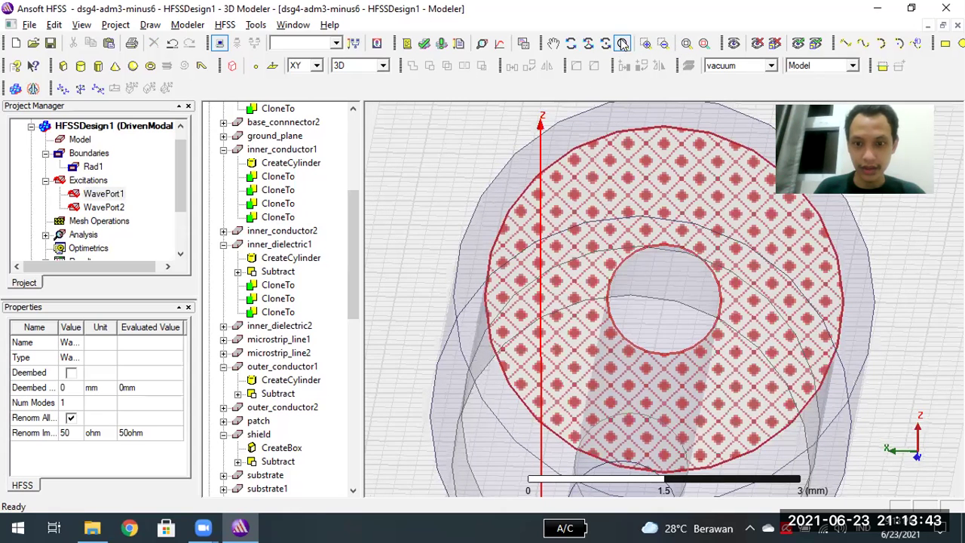
- View WavePort1 from the side to examine its position at the outer end of the coaxial connector
{"action": "left_click", "coordinate": [750, 293]}
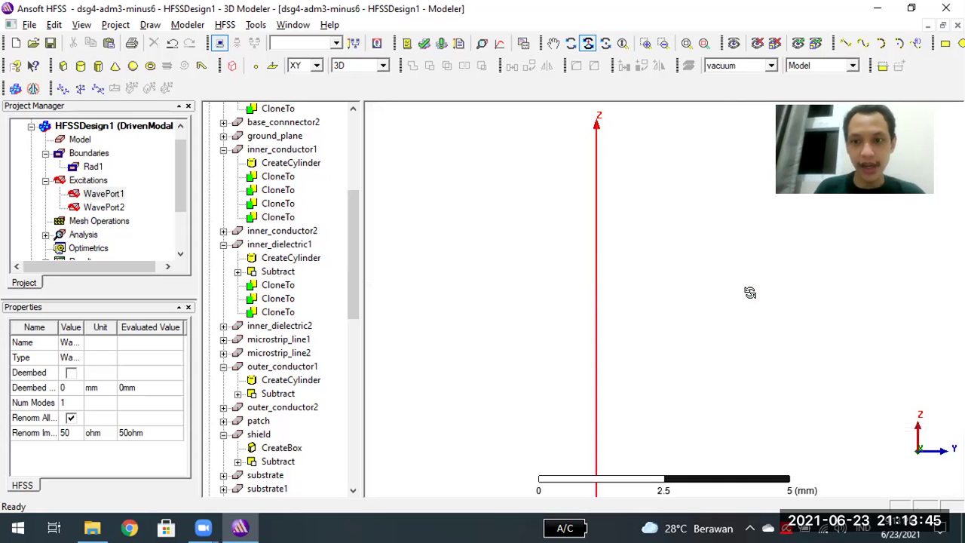
{"action": "left_click", "coordinate": [705, 45]}
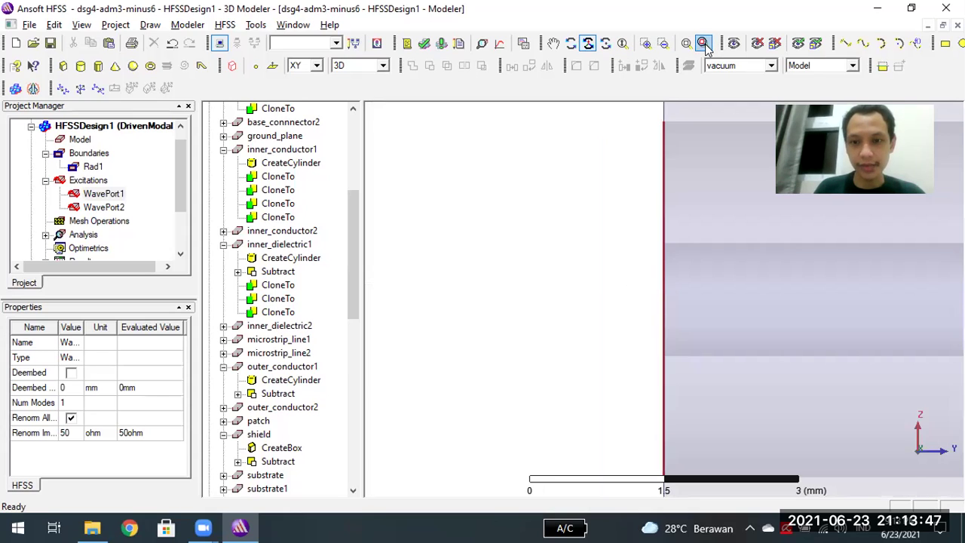
{"action": "left_click", "coordinate": [623, 43]}
{"action": "left_click_drag", "start_coordinate": [609, 161], "coordinate": [717, 301]}
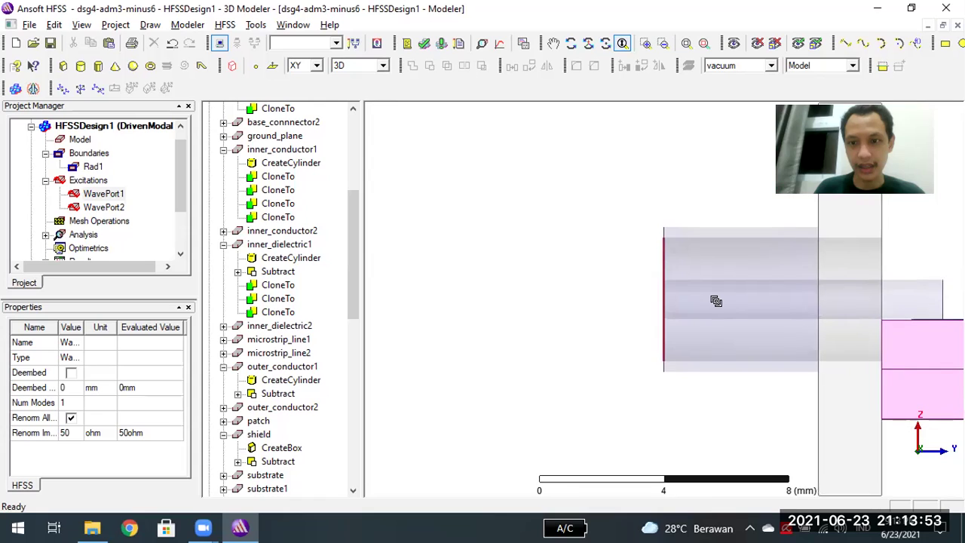
- Examine WavePort1 from the side and at an angle to see how it covers the connector's outer end face
{"action": "left_click", "coordinate": [553, 43]}
{"action": "left_click_drag", "start_coordinate": [792, 280], "coordinate": [633, 248]}
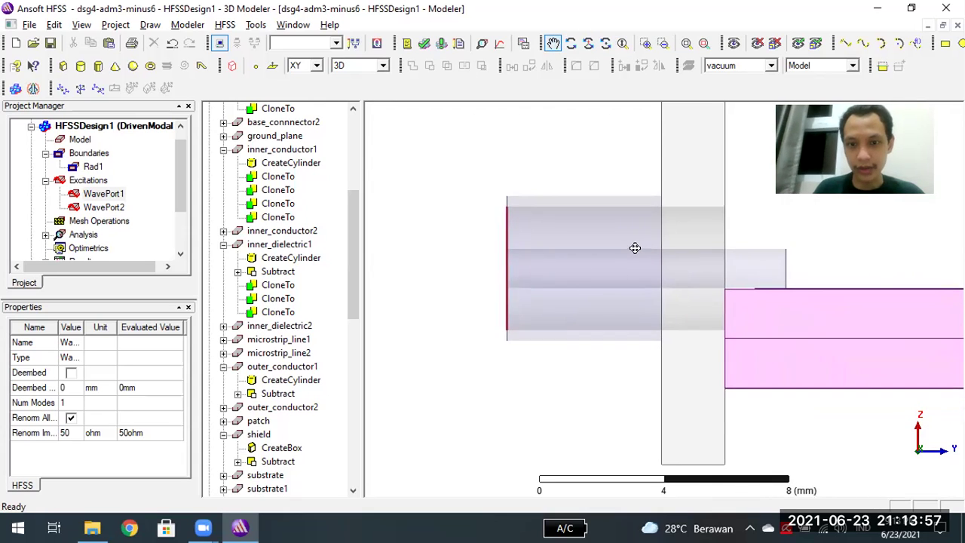
{"action": "left_click", "coordinate": [588, 43]}
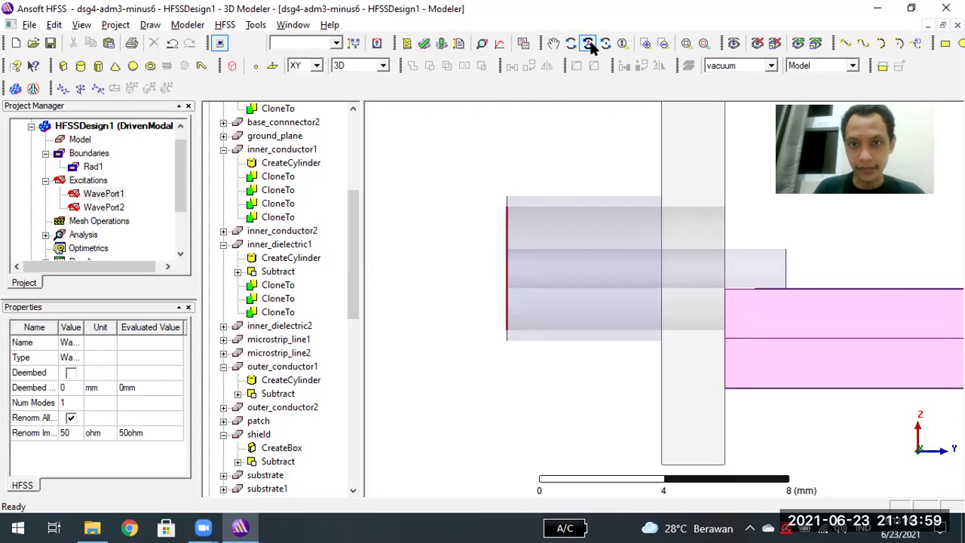
{"action": "left_click_drag", "start_coordinate": [575, 247], "coordinate": [598, 249]}
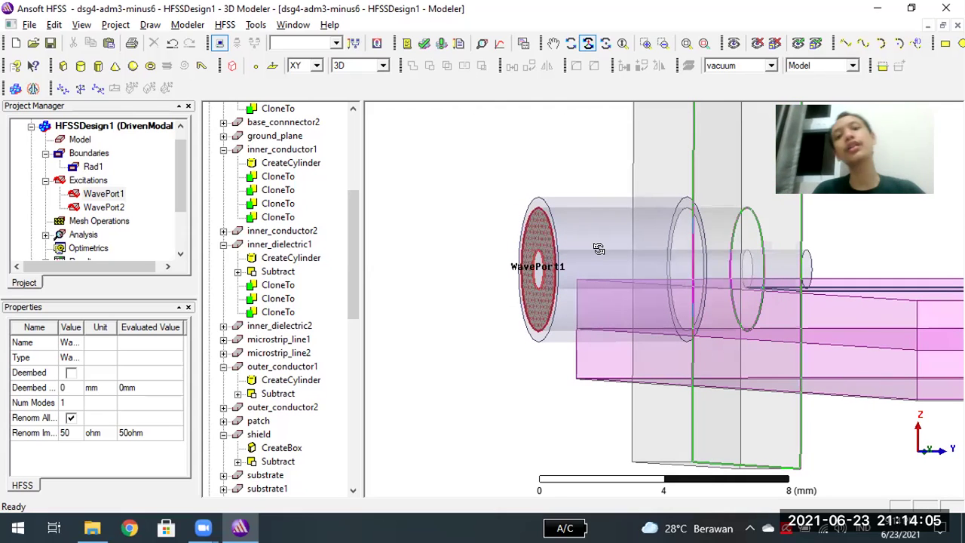
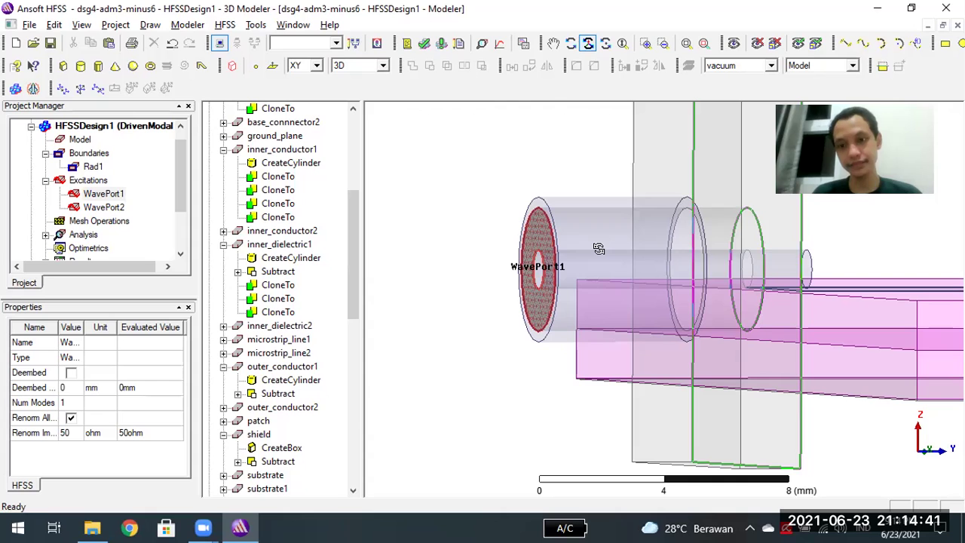
{"action": "left_click_drag", "start_coordinate": [567, 277], "coordinate": [604, 280]}
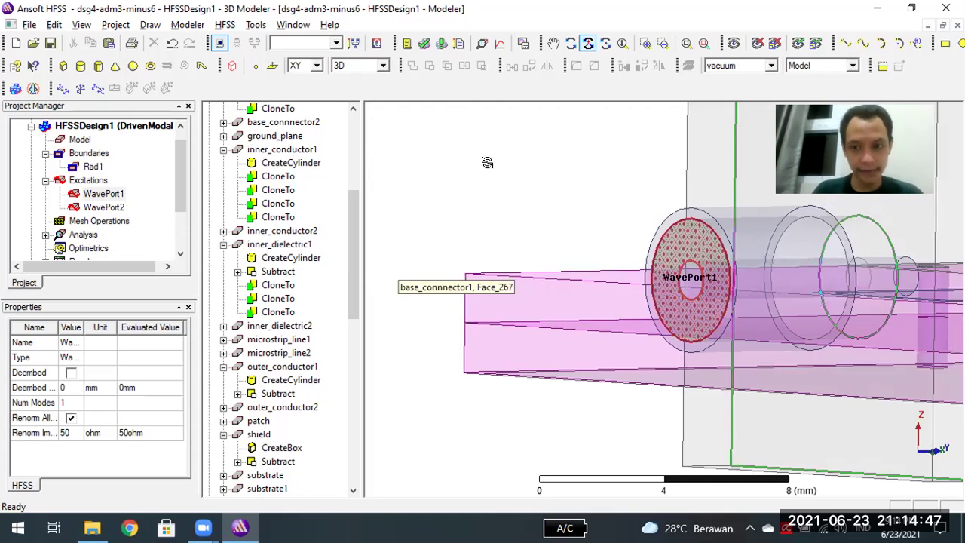
{"action": "right_click", "coordinate": [518, 174]}
{"action": "left_click", "coordinate": [519, 173]}
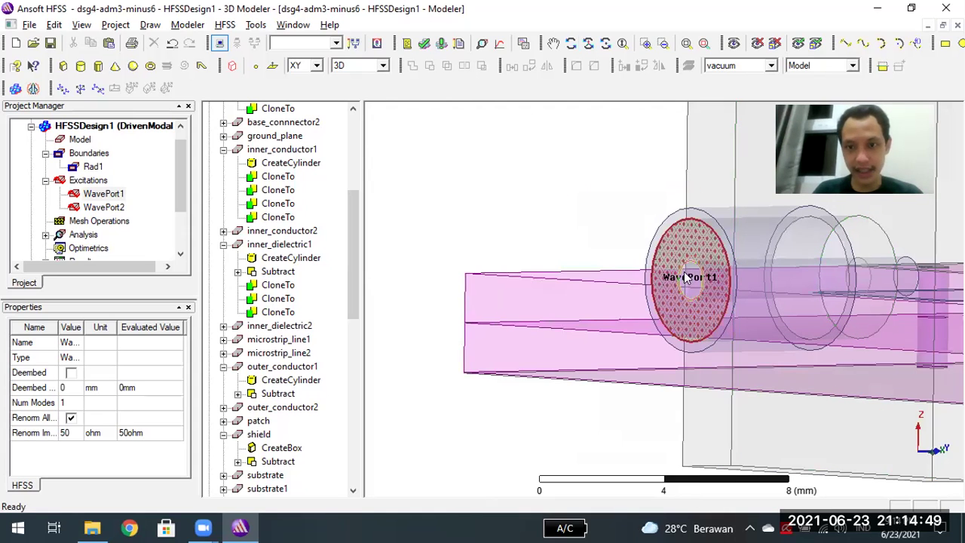
- Select the WavePort1 face and review the port's modes, post-processing, defaults and general settings, leaving them as they are
{"action": "left_click", "coordinate": [694, 311]}
{"action": "right_click", "coordinate": [696, 313]}
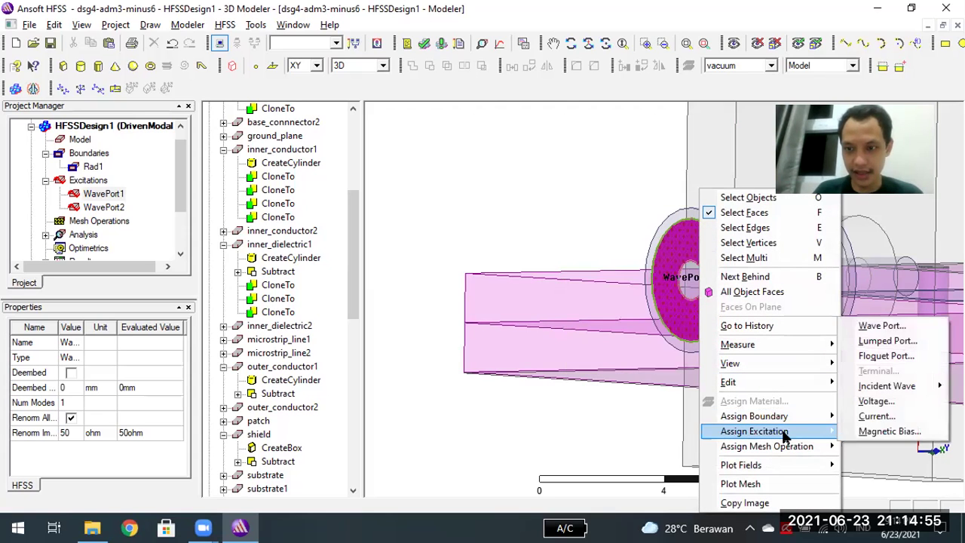
{"action": "left_click", "coordinate": [83, 194]}
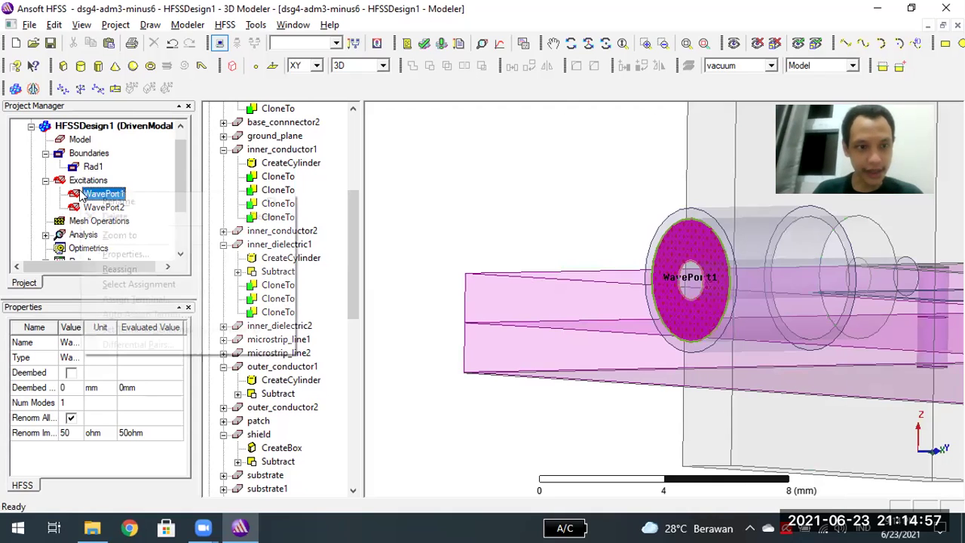
{"action": "right_click", "coordinate": [84, 194]}
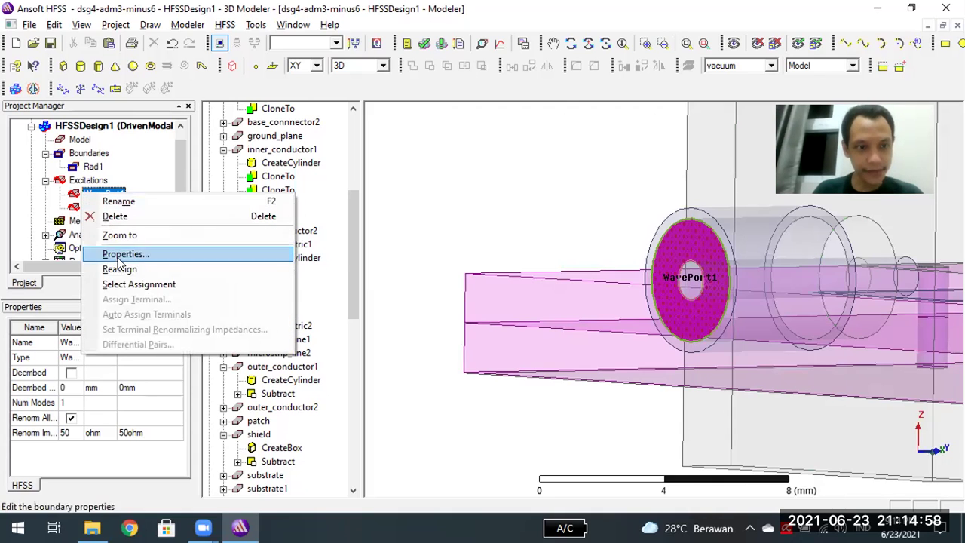
{"action": "left_click", "coordinate": [109, 259]}
{"action": "left_click", "coordinate": [380, 114]}
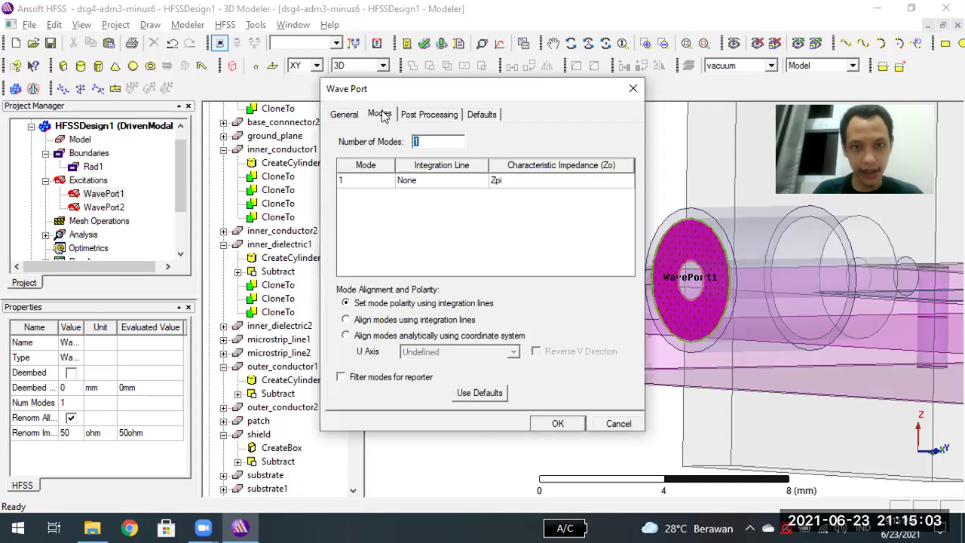
{"action": "left_click", "coordinate": [426, 114]}
{"action": "left_click", "coordinate": [467, 114]}
{"action": "left_click", "coordinate": [366, 115]}
{"action": "left_click", "coordinate": [352, 115]}
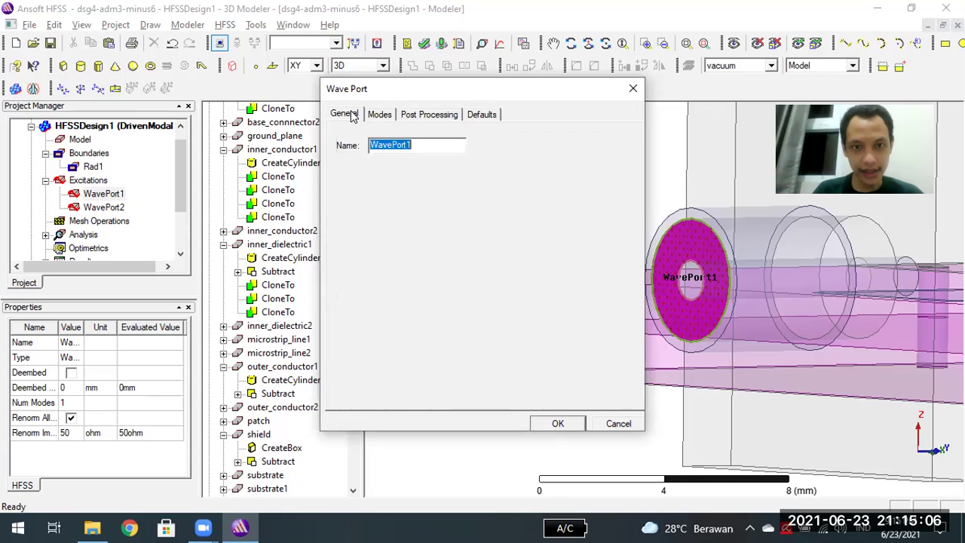
{"action": "left_click", "coordinate": [633, 89]}
- Open a new wave port assignment for the coaxial end face to view its general and modes settings, and cancel it
{"action": "right_click", "coordinate": [694, 229]}
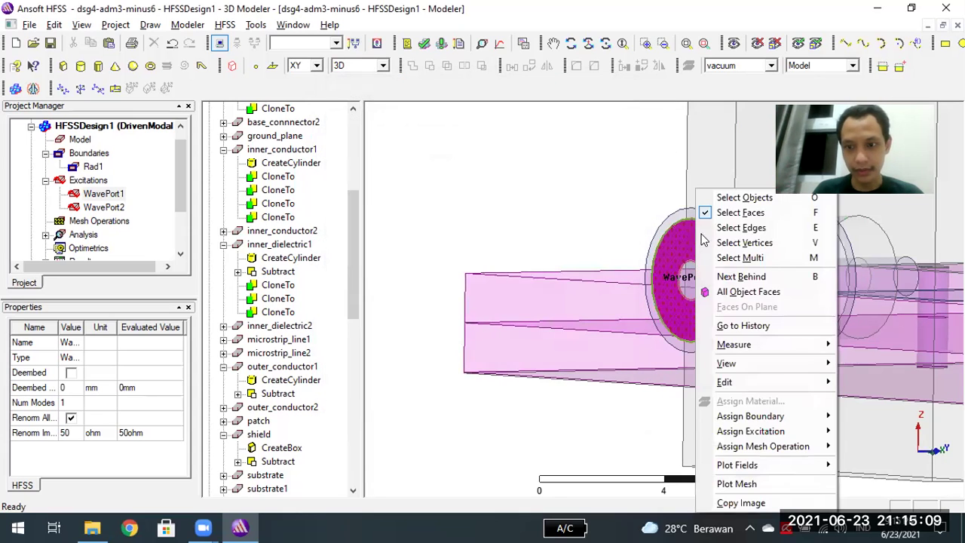
{"action": "mouse_move", "coordinate": [787, 423]}
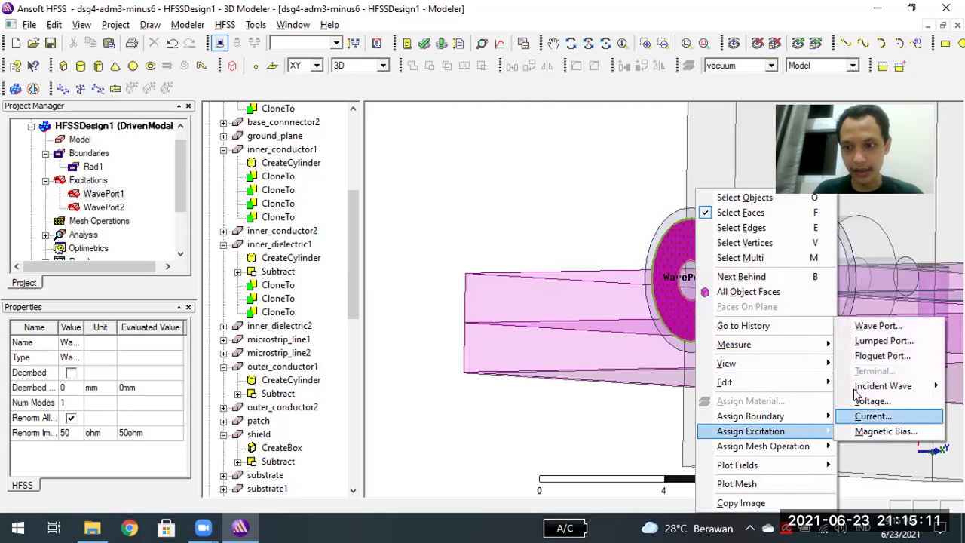
{"action": "left_click", "coordinate": [857, 326]}
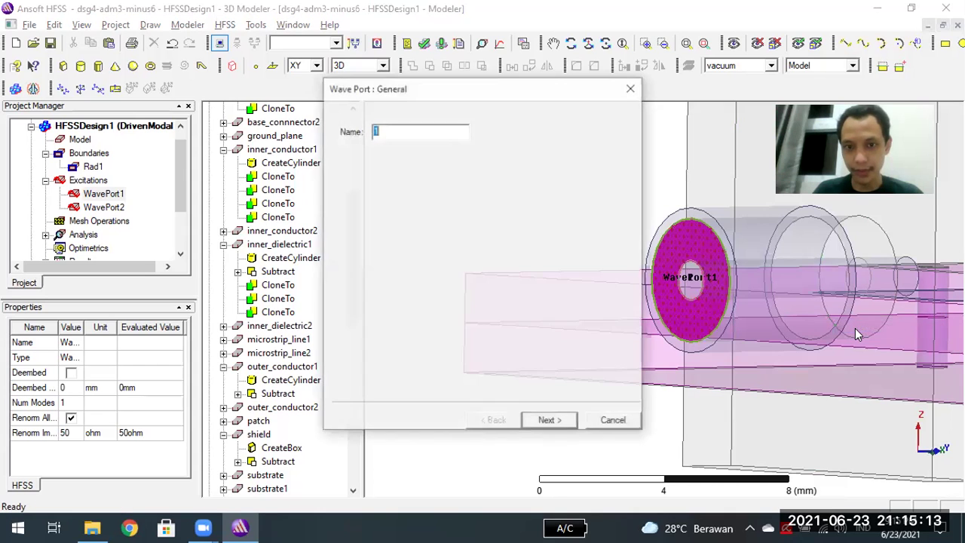
{"action": "left_click", "coordinate": [607, 421]}
{"action": "left_click", "coordinate": [104, 195]}
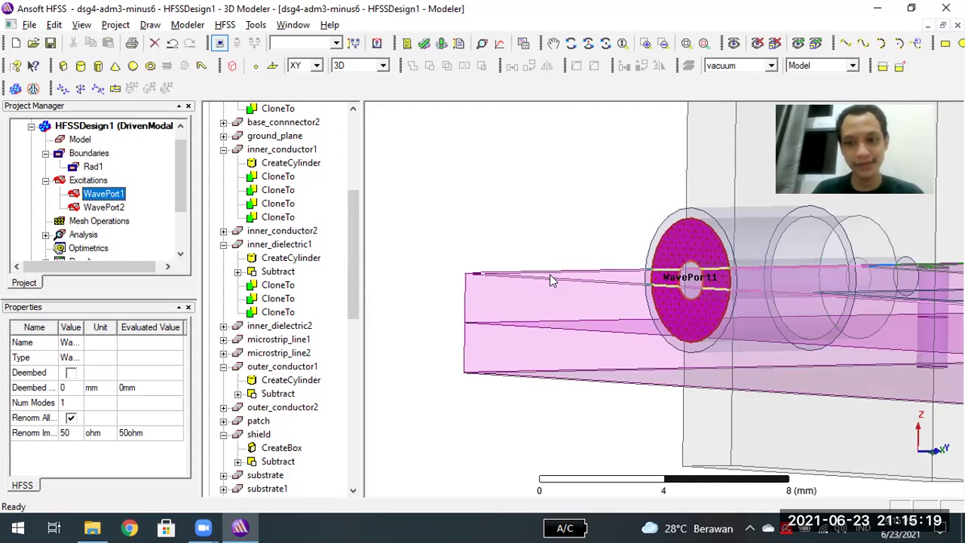
{"action": "right_click", "coordinate": [684, 236]}
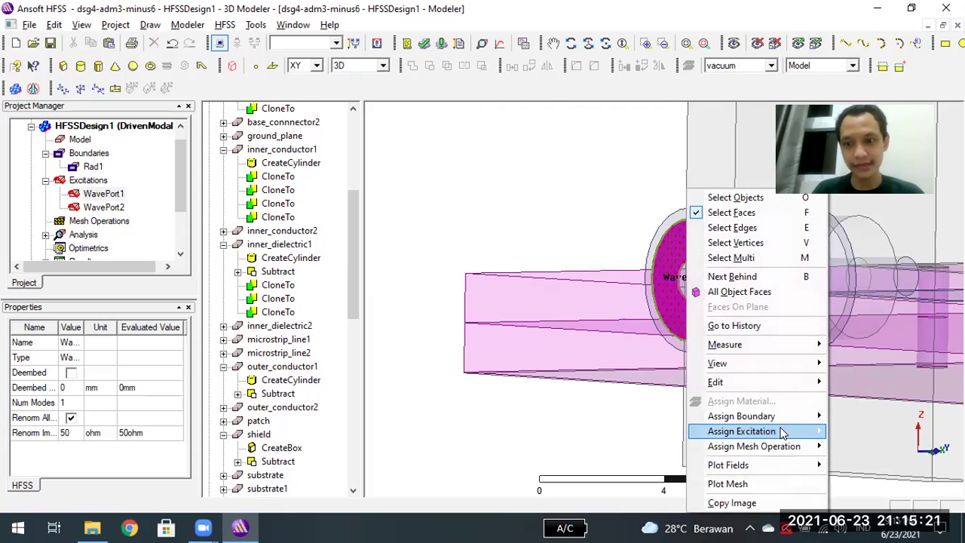
{"action": "mouse_move", "coordinate": [784, 431]}
{"action": "left_click", "coordinate": [863, 324]}
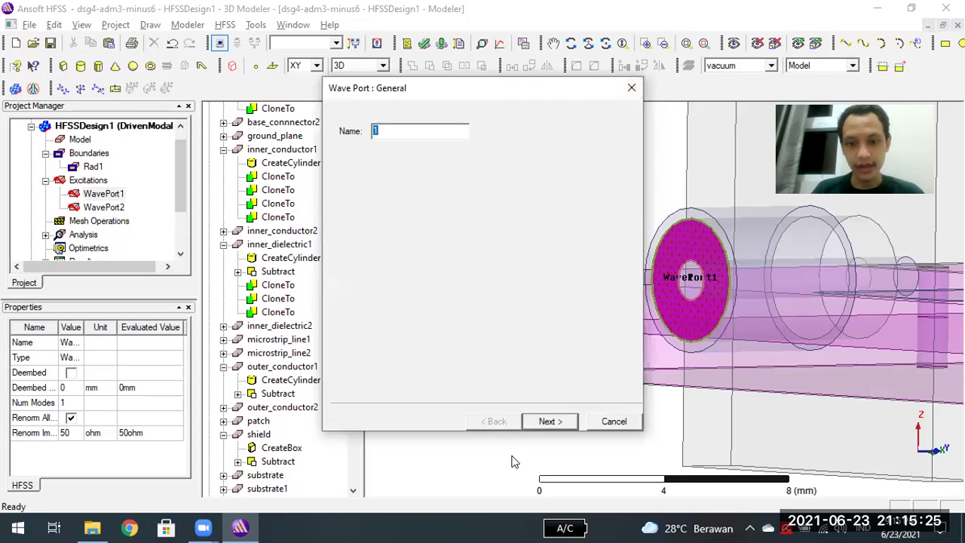
{"action": "left_click", "coordinate": [563, 422]}
{"action": "left_click", "coordinate": [599, 422]}
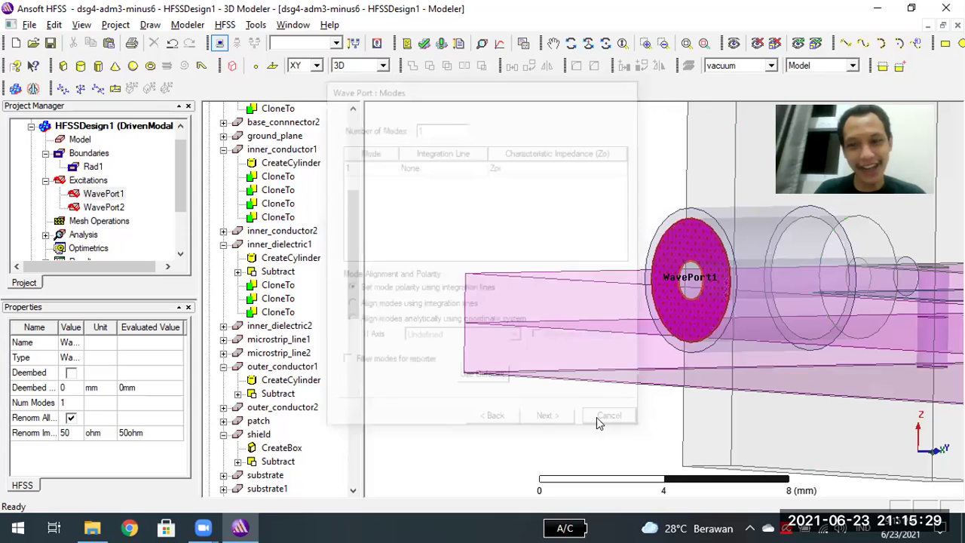
- Try to assign a lumped port with 50 ohm resistance and 0 ohm reactance to the coaxial end face without an integration line
{"action": "right_click", "coordinate": [695, 230]}
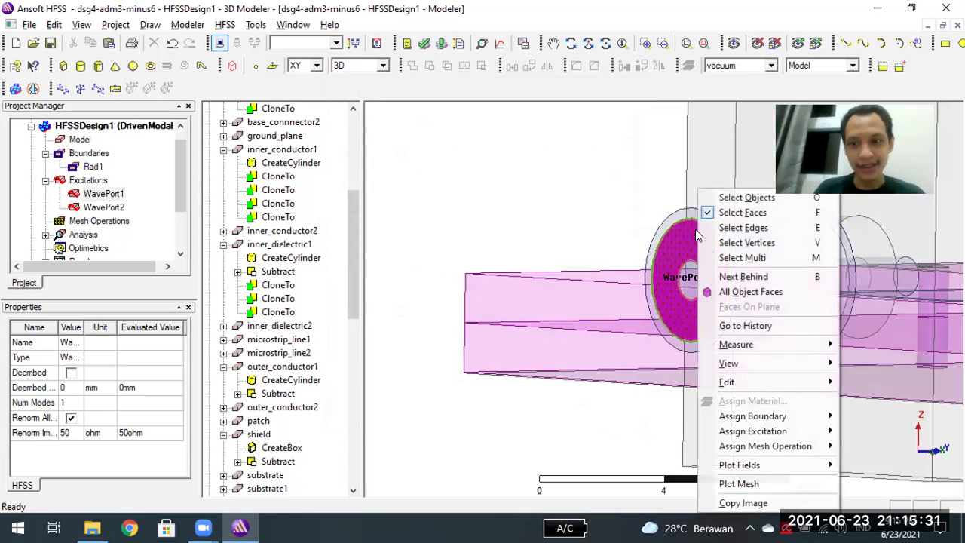
{"action": "mouse_move", "coordinate": [825, 430]}
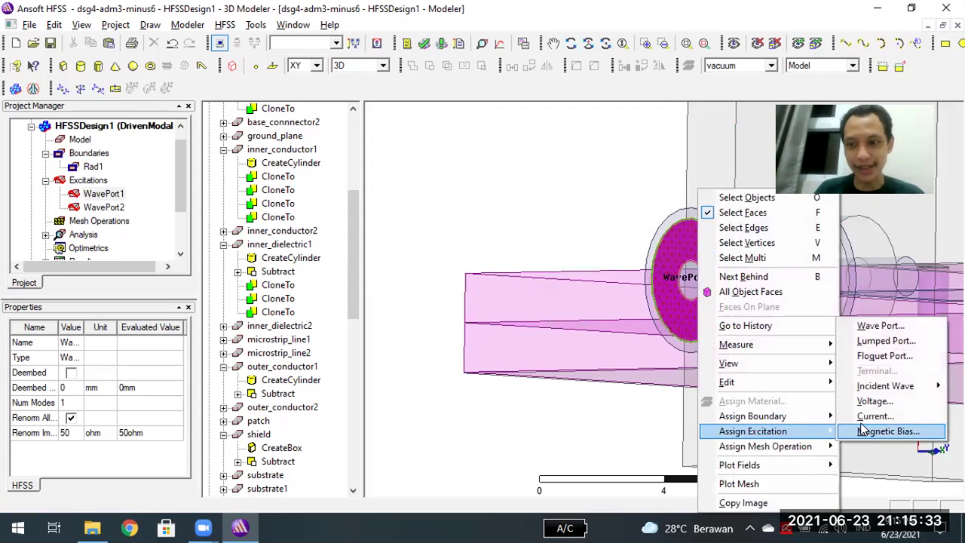
{"action": "left_click", "coordinate": [864, 344]}
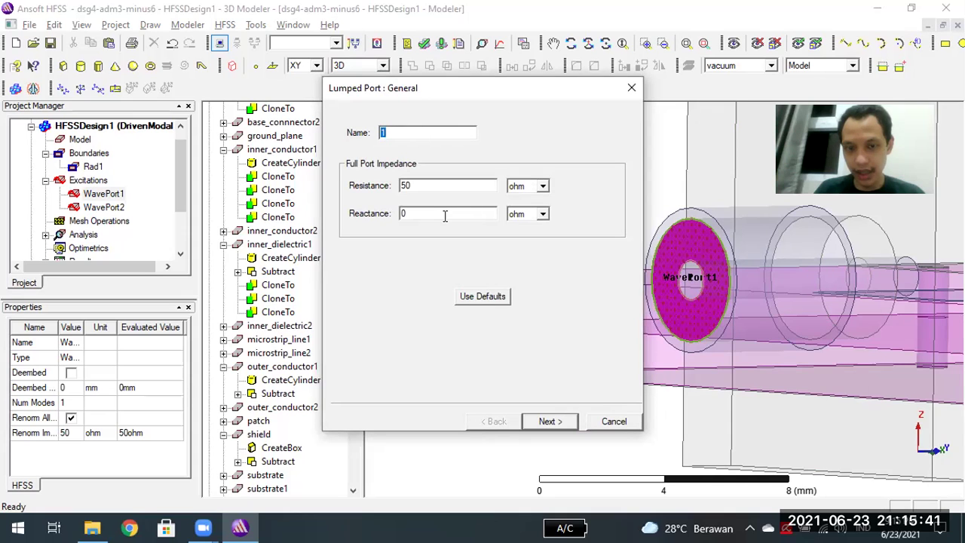
{"action": "left_click", "coordinate": [556, 422]}
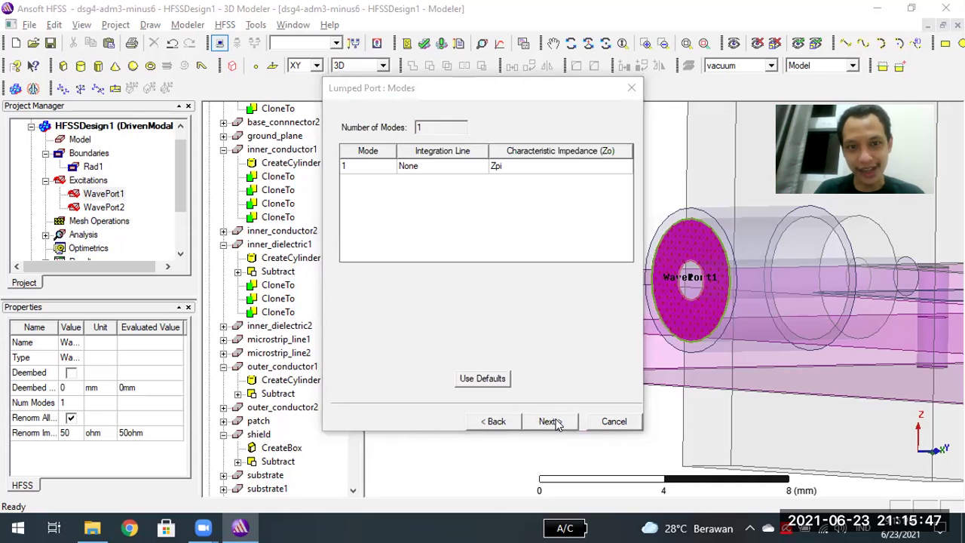
{"action": "left_click", "coordinate": [551, 422]}
{"action": "left_click", "coordinate": [597, 293]}
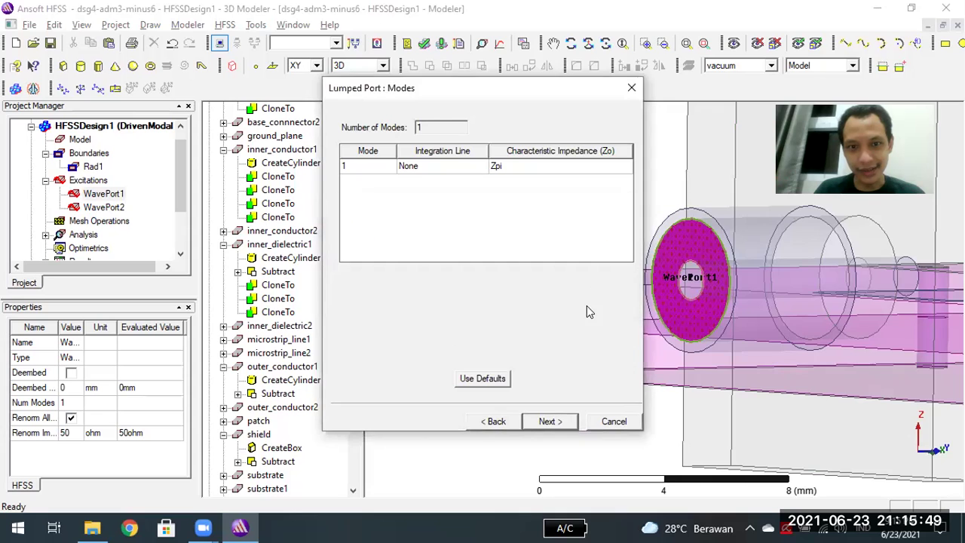
{"action": "left_click", "coordinate": [548, 423]}
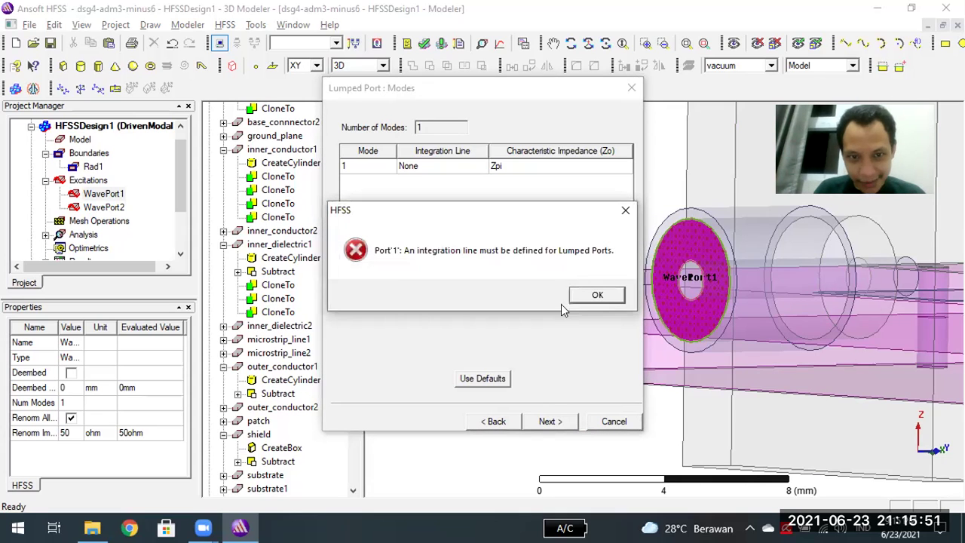
{"action": "left_click", "coordinate": [595, 294]}
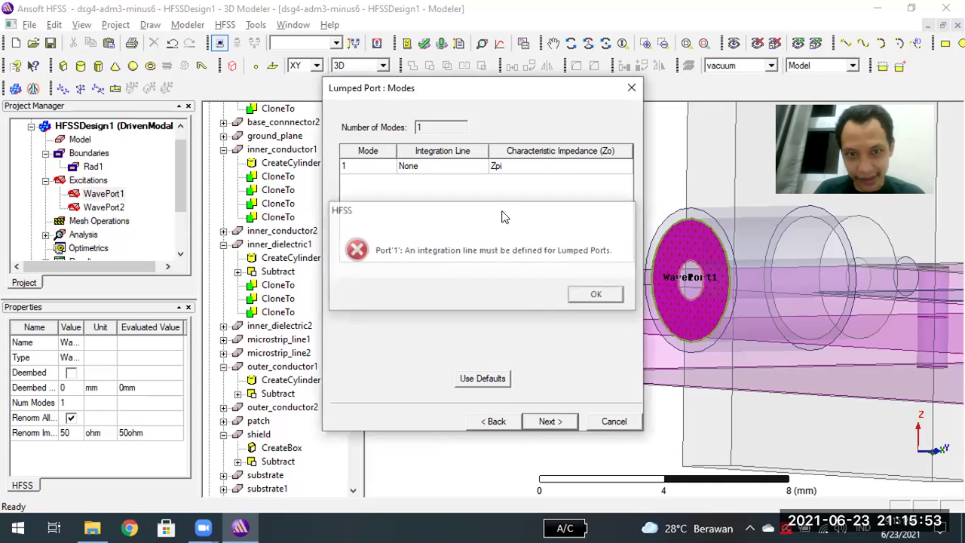
- Start a new integration line for the lumped port, and cancel both the line and the port assignment
{"action": "left_click", "coordinate": [447, 168]}
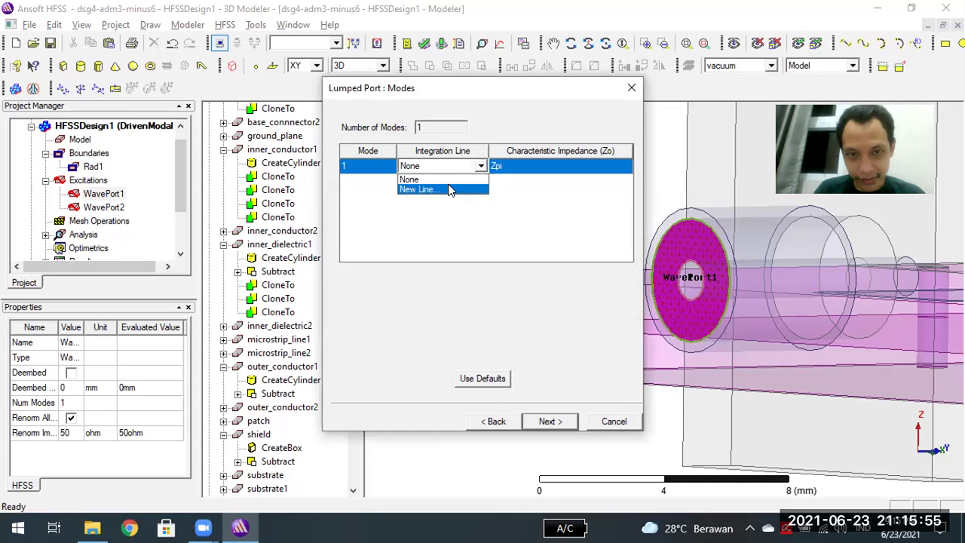
{"action": "left_click", "coordinate": [449, 189]}
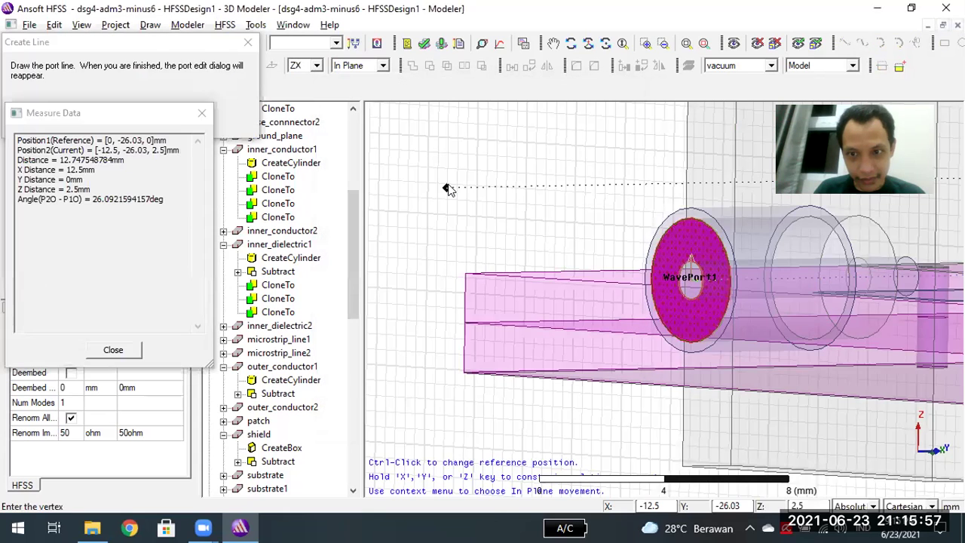
{"action": "left_click", "coordinate": [121, 349]}
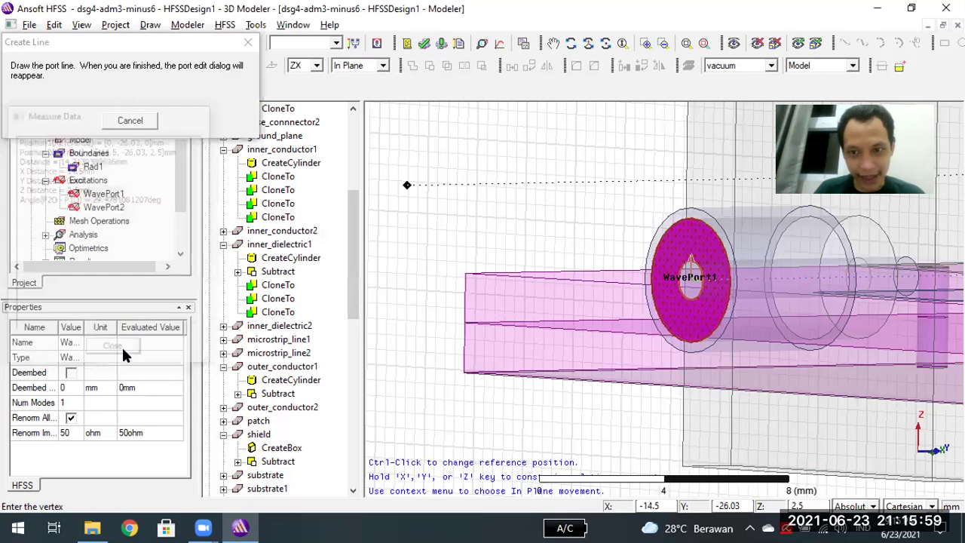
{"action": "left_click", "coordinate": [130, 121]}
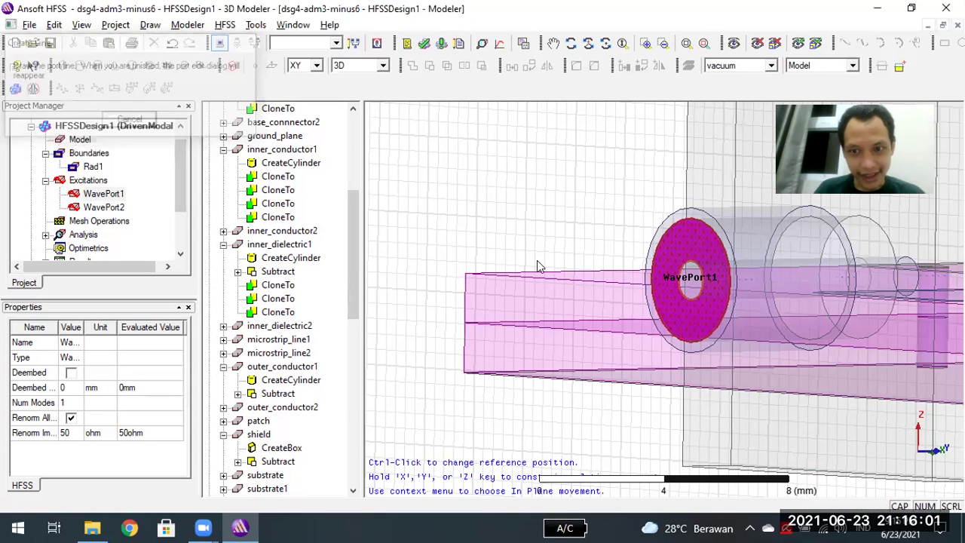
{"action": "left_click", "coordinate": [613, 416]}
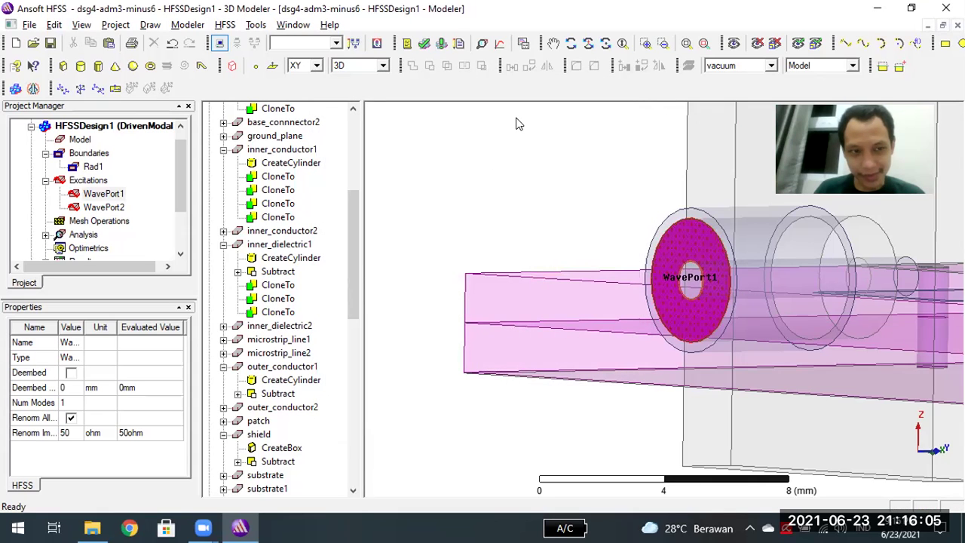
- View the whole antenna model straight on from the WavePort1 end
{"action": "left_click", "coordinate": [587, 43]}
{"action": "left_click_drag", "start_coordinate": [531, 247], "coordinate": [540, 247]}
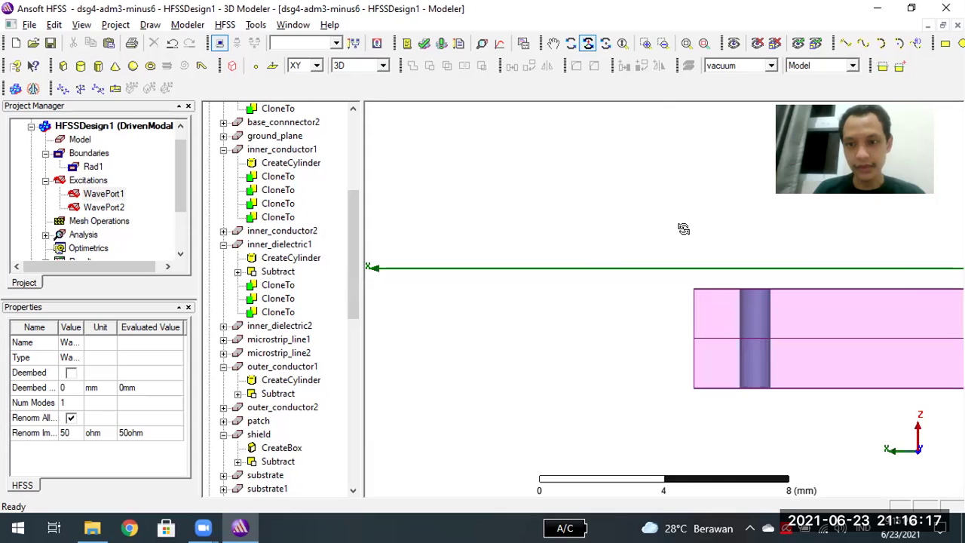
{"action": "left_click_drag", "start_coordinate": [592, 265], "coordinate": [471, 277]}
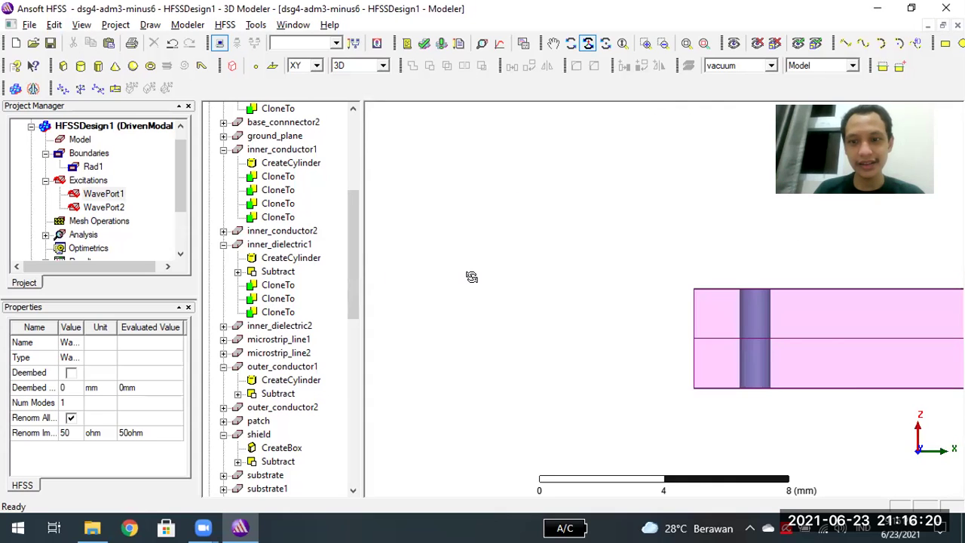
{"action": "left_click", "coordinate": [686, 43]}
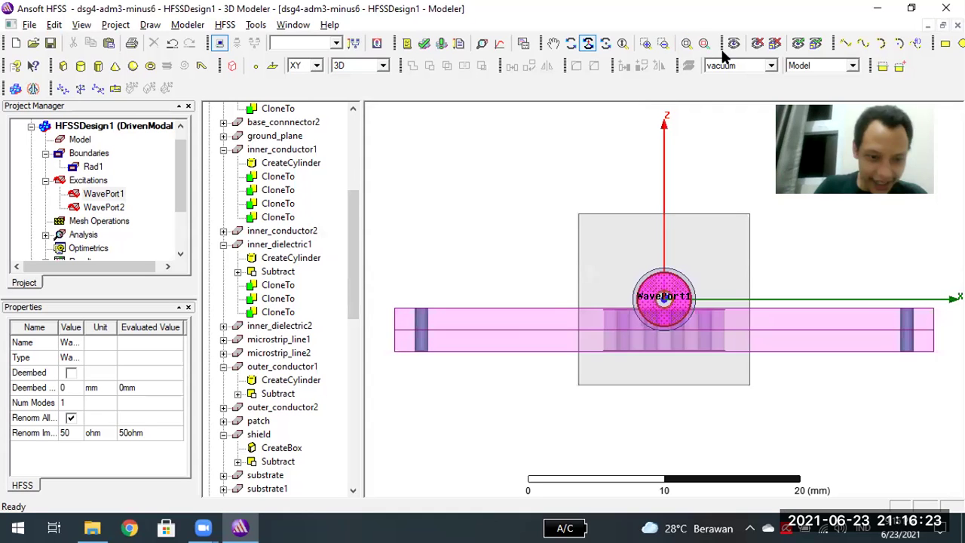
- Look through the Documents folder in File Explorer for HFSS project files, and return to the antenna model
{"action": "mouse_move", "coordinate": [92, 527]}
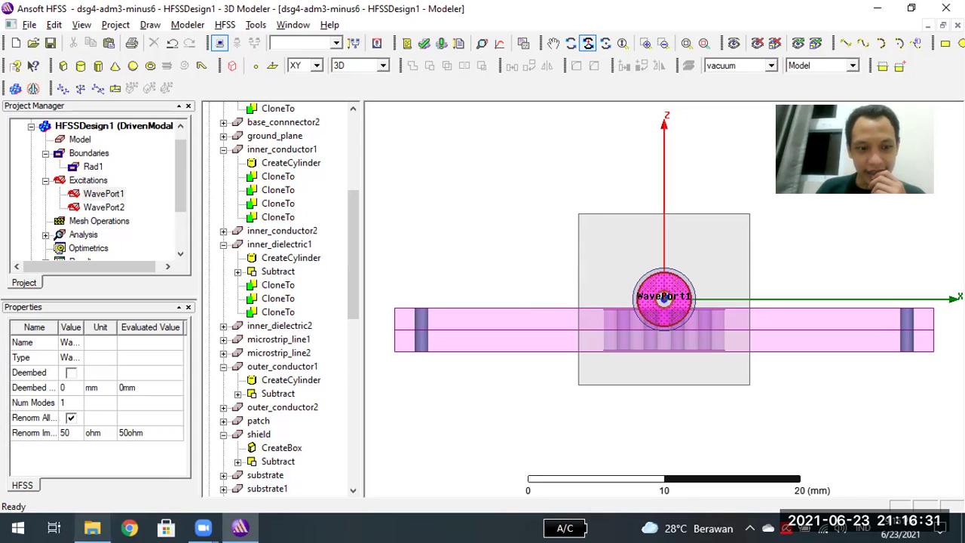
{"action": "left_click", "coordinate": [89, 452]}
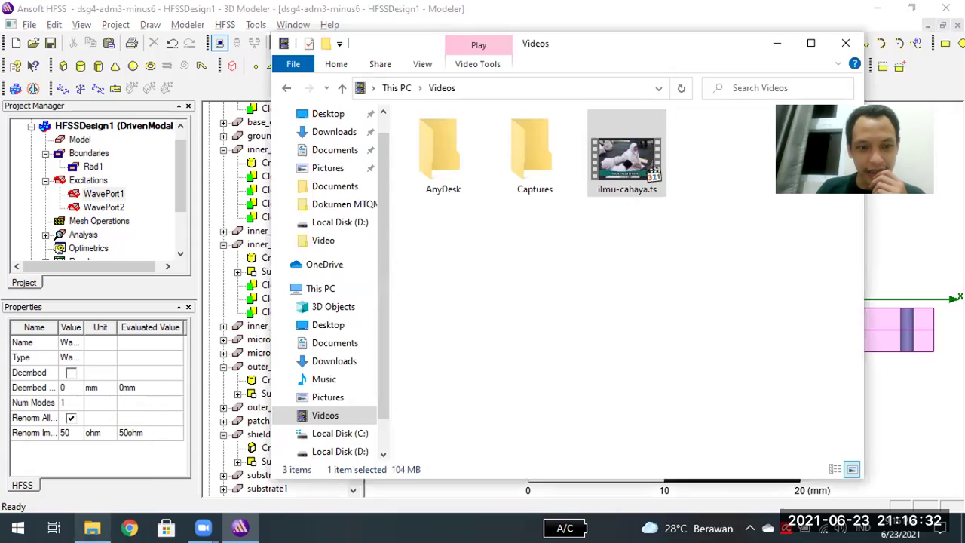
{"action": "left_click", "coordinate": [470, 281]}
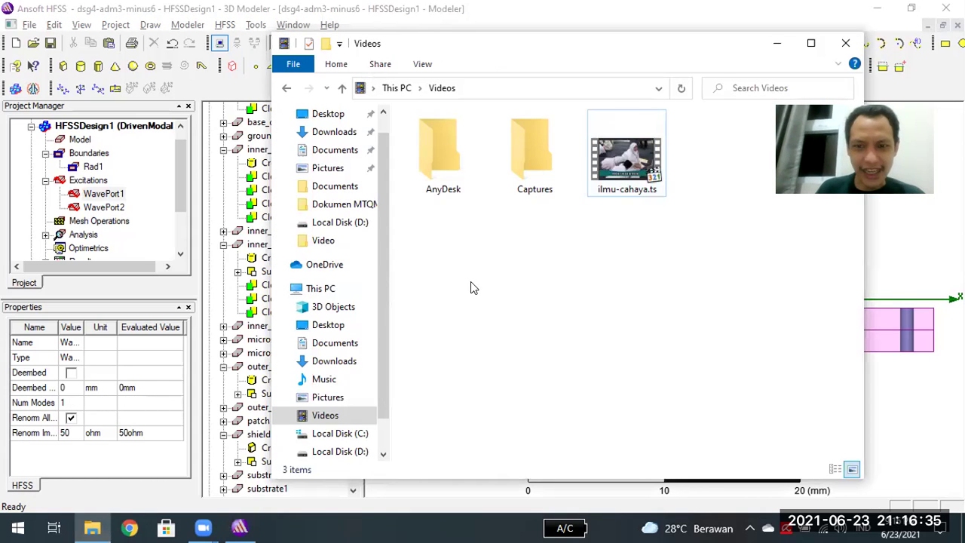
{"action": "key", "text": "alt+Left"}
{"action": "key", "text": "Down"}
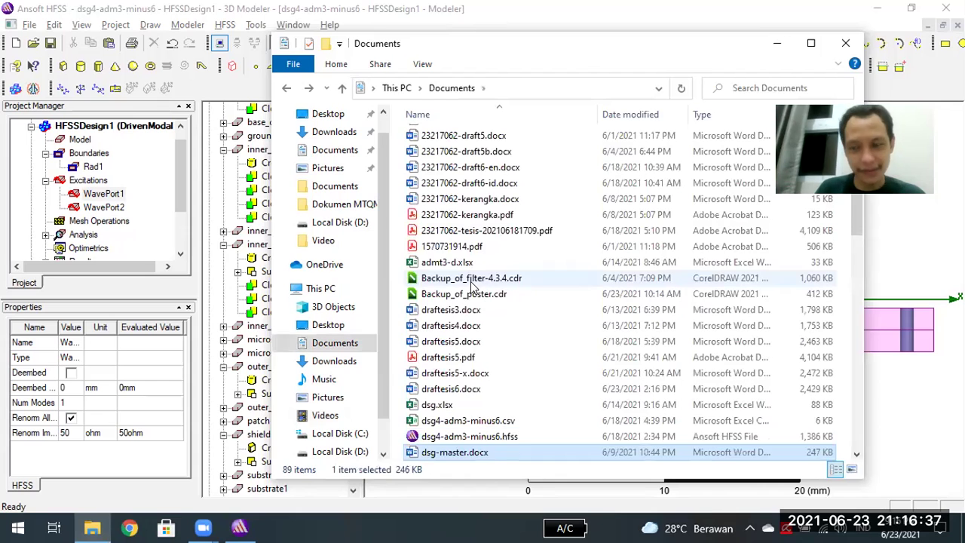
{"action": "key", "text": "Up"}
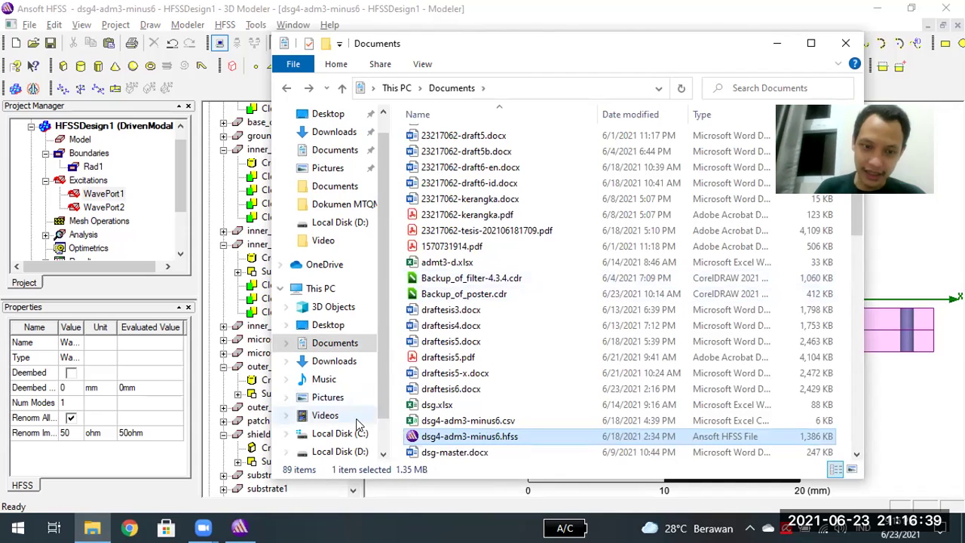
{"action": "scroll", "coordinate": [373, 426], "scroll_direction": "down", "scroll_amount": 1}
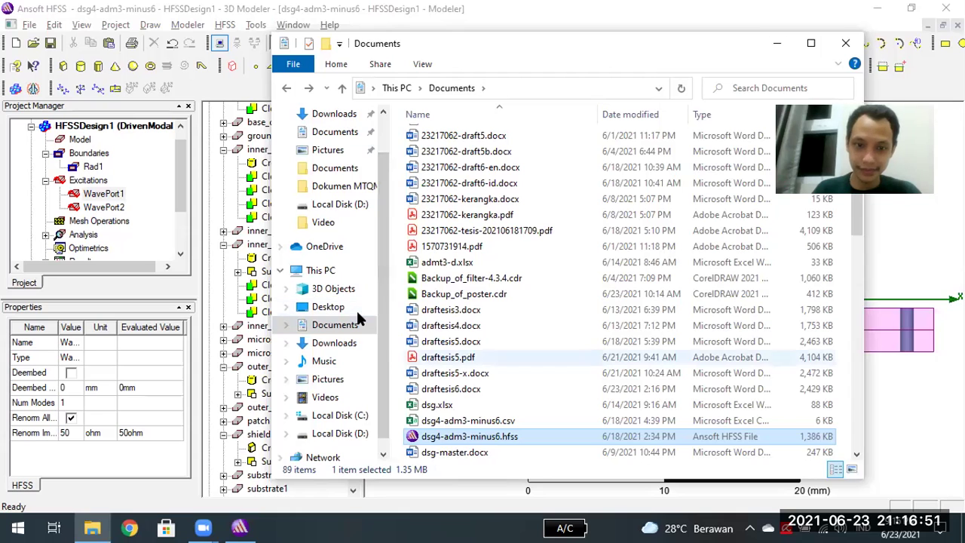
{"action": "left_click", "coordinate": [400, 6]}
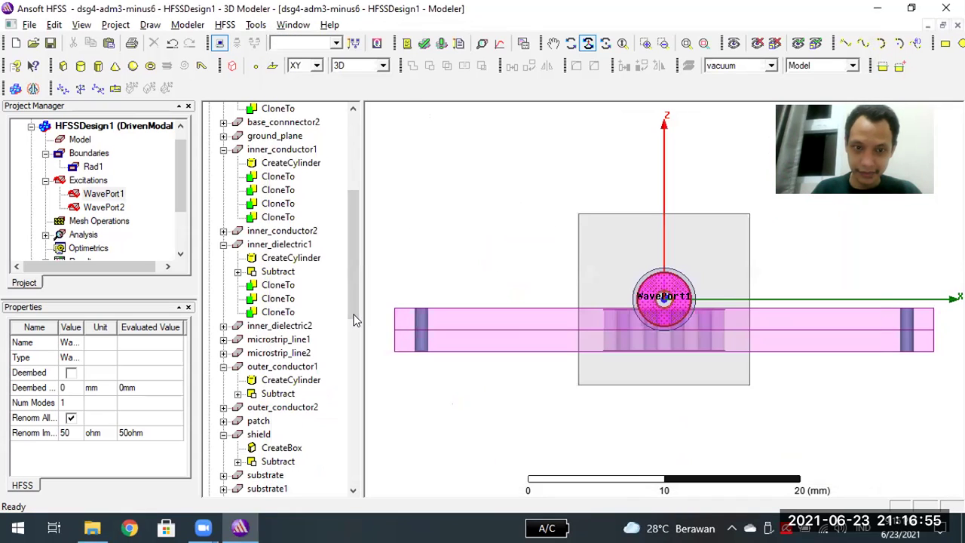
{"action": "scroll", "coordinate": [352, 317], "scroll_direction": "down", "scroll_amount": 2}
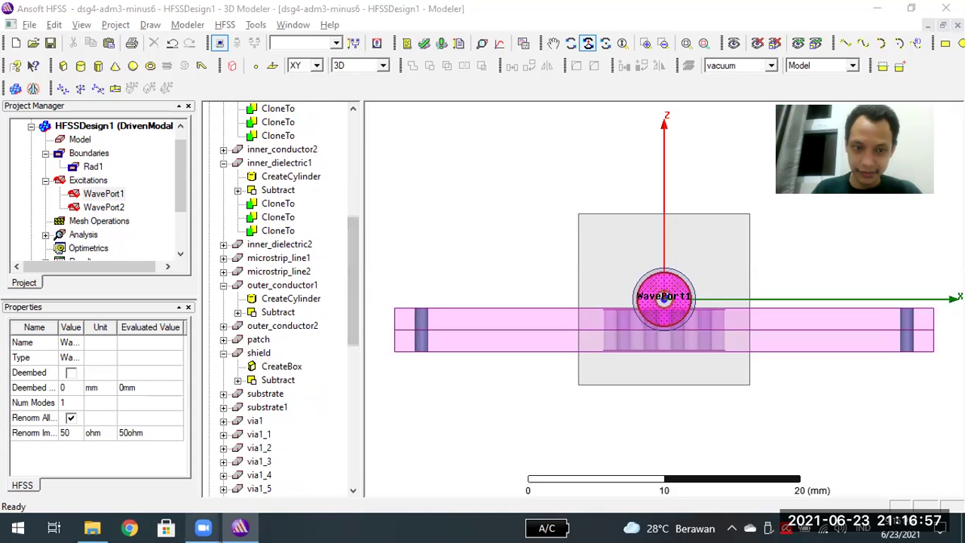
- Open the siw/20201004-viaseberang-a folder on Local Disk (G:) in File Explorer
{"action": "key", "text": "alt+Tab"}
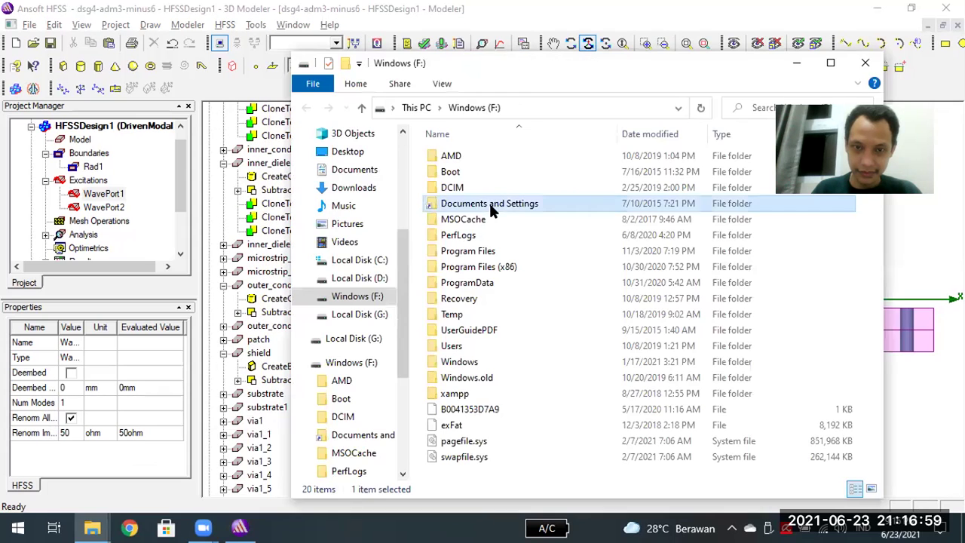
{"action": "key", "text": "u"}
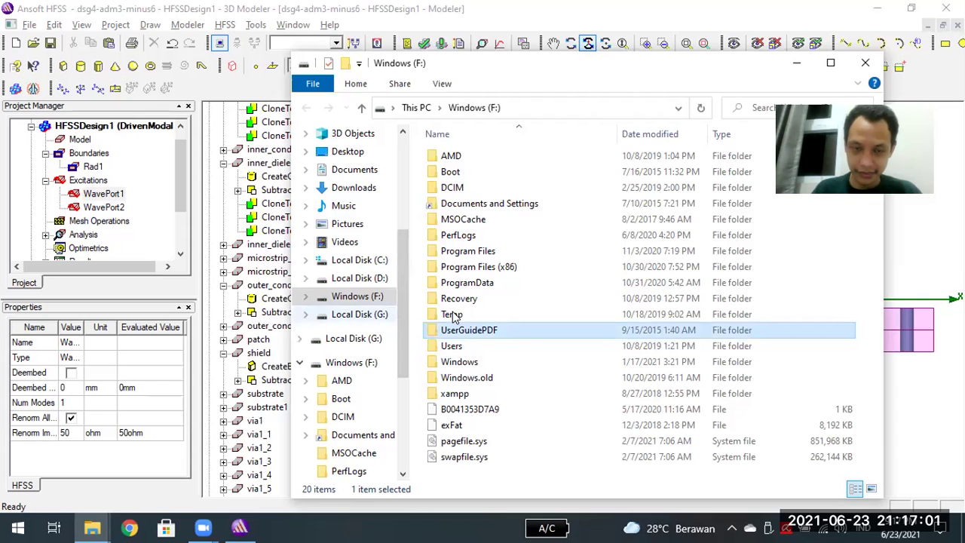
{"action": "left_click", "coordinate": [359, 314]}
{"action": "left_click", "coordinate": [528, 271]}
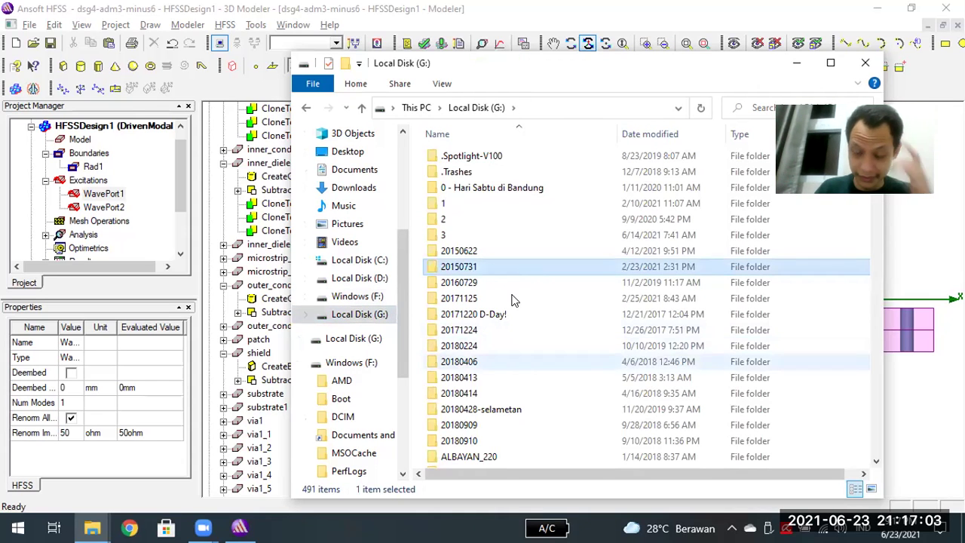
{"action": "left_click", "coordinate": [471, 362]}
{"action": "key", "text": "Return"}
{"action": "key", "text": "Down"}
{"action": "key", "text": "Up"}
{"action": "key", "text": "Return"}
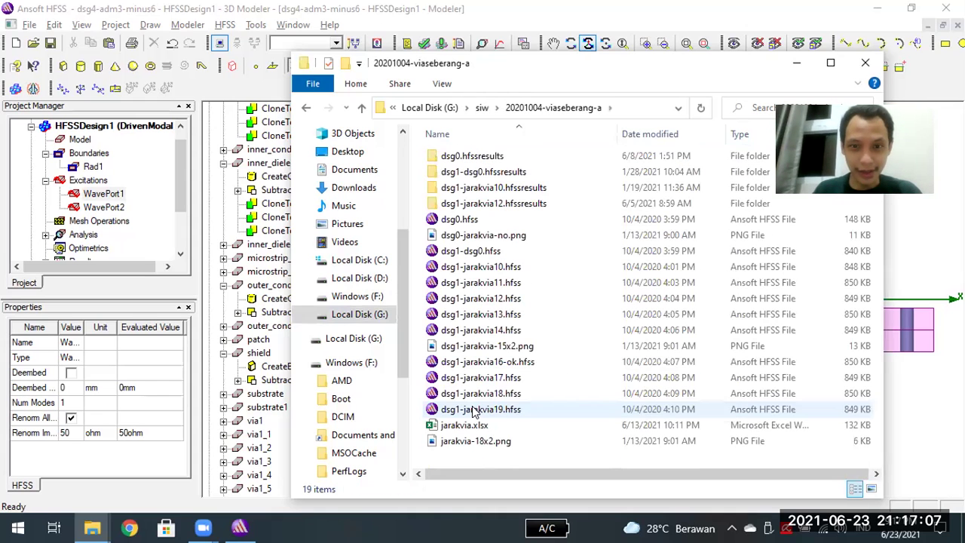
- Open the dsg0.hfss project in HFSS and expand the excitations of its HFSSDesign1 to inspect the ports
{"action": "key", "text": "Down"}
{"action": "key", "text": "Down"}
{"action": "key", "text": "Down"}
{"action": "key", "text": "Down"}
{"action": "key", "text": "Down"}
{"action": "key", "text": "Down"}
{"action": "key", "text": "Up"}
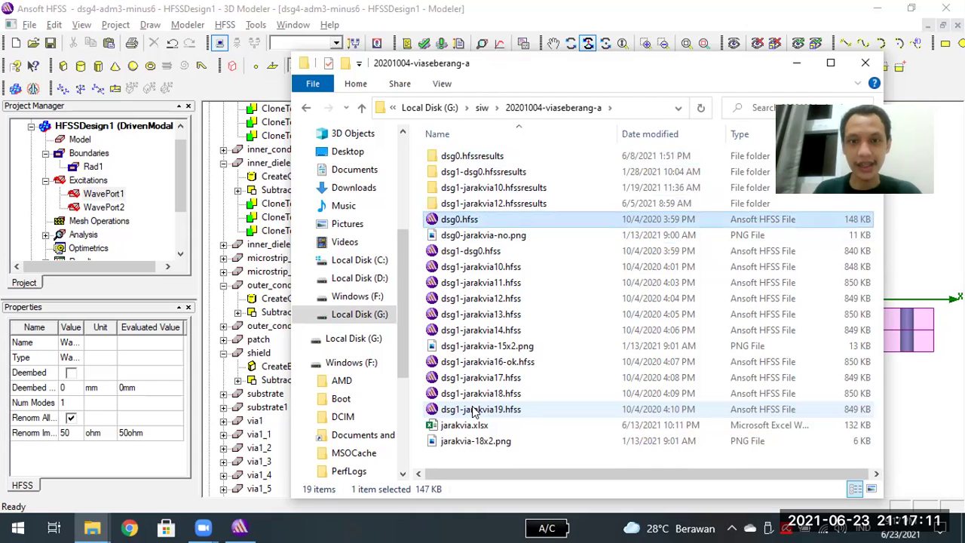
{"action": "key", "text": "Return"}
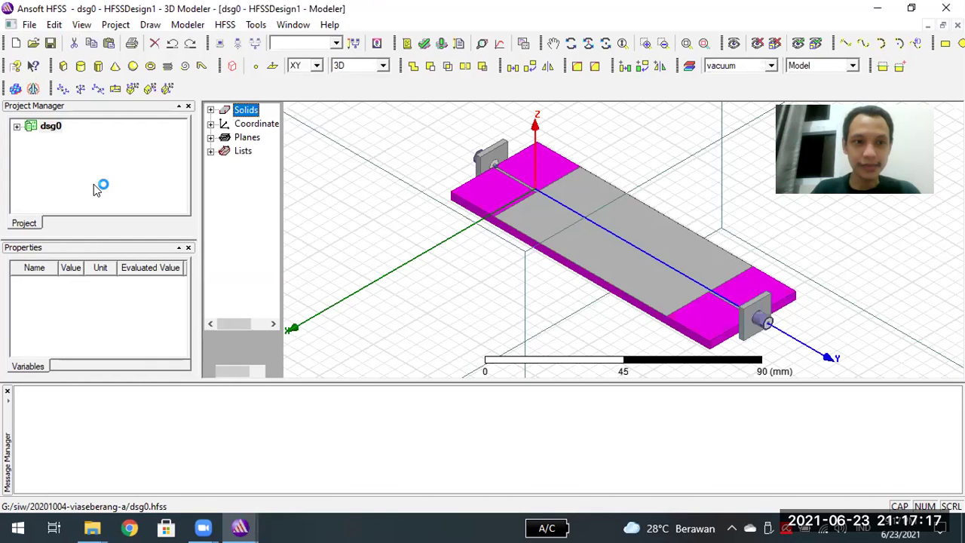
{"action": "left_click", "coordinate": [46, 167]}
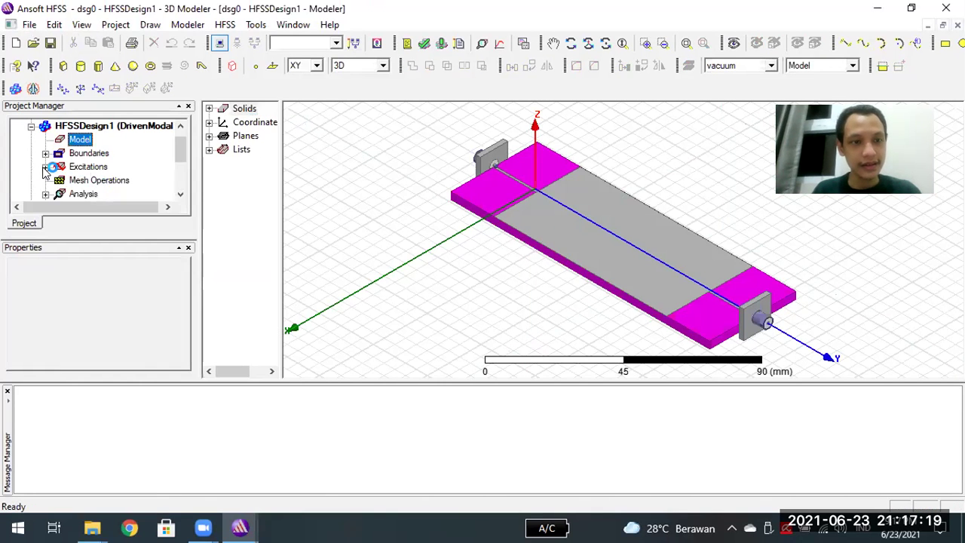
{"action": "left_click", "coordinate": [98, 180]}
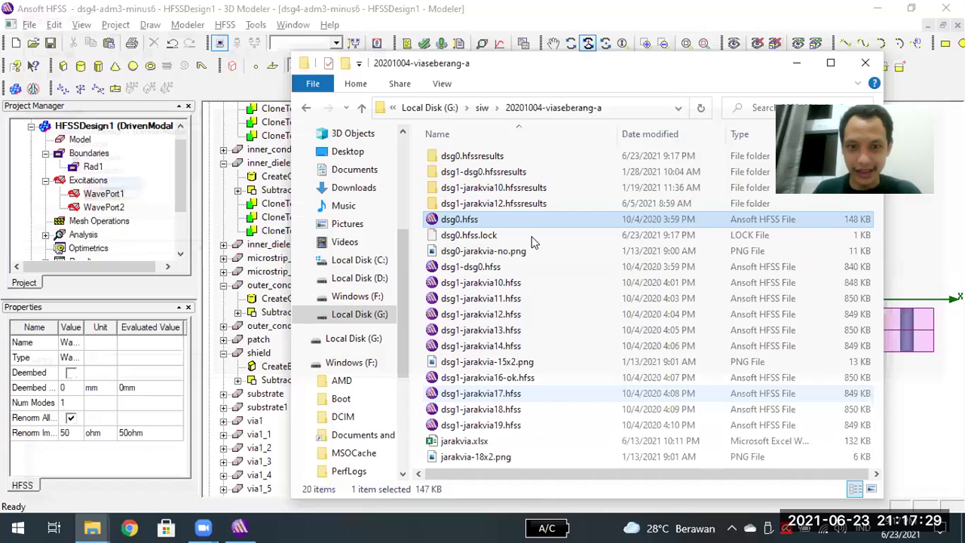
- Return to File Explorer and check the s2 and tesis folders on Local Disk (G:) for project files
{"action": "key", "text": "alt+Up"}
{"action": "key", "text": "alt+Up"}
{"action": "double_click", "coordinate": [532, 241]}
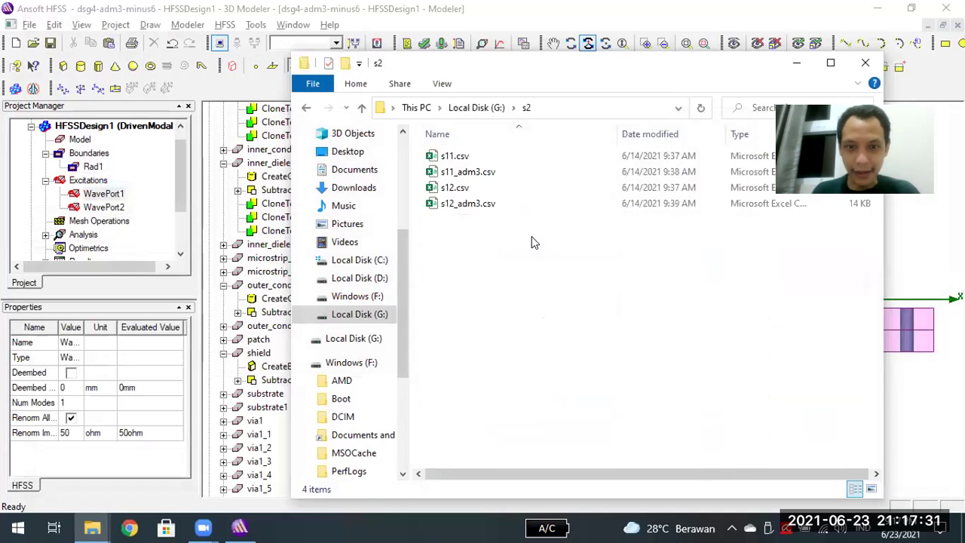
{"action": "key", "text": "alt+Up"}
{"action": "key", "text": "Page_Down"}
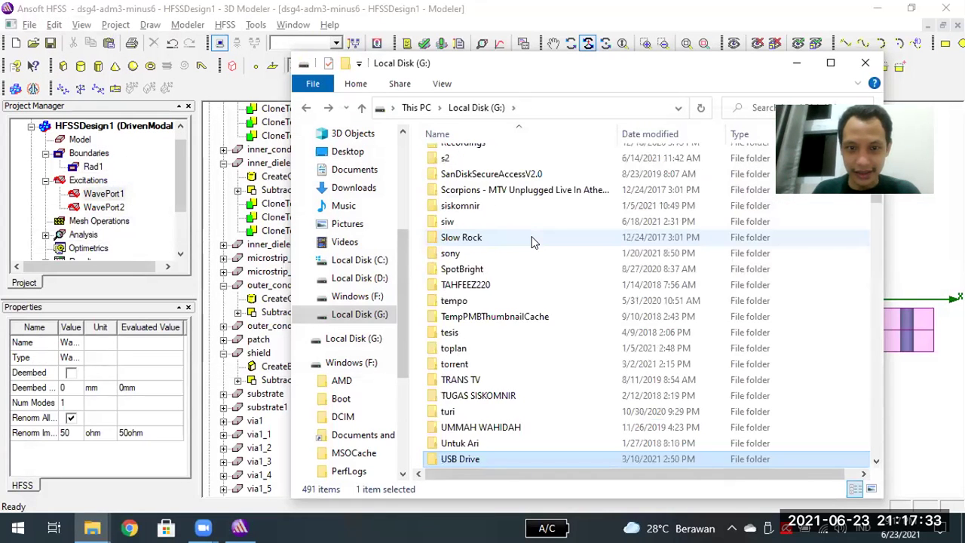
{"action": "key", "text": "s"}
{"action": "key", "text": "a"}
{"action": "key", "text": "s"}
{"action": "key", "text": "w"}
{"action": "key", "text": "t"}
{"action": "key", "text": "e"}
{"action": "key", "text": "s"}
{"action": "key", "text": "Return"}
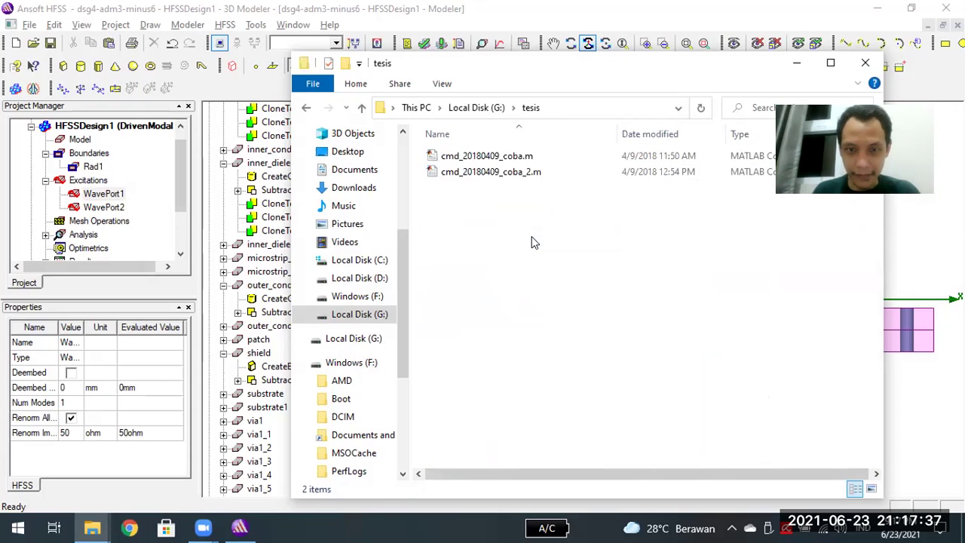
- Look through the top-level folder list of Local Disk (G:) for another folder with antenna project files
{"action": "key", "text": "alt+Up"}
{"action": "key", "text": "Down"}
{"action": "key", "text": "Down"}
{"action": "key", "text": "Down"}
{"action": "key", "text": "Down"}
{"action": "key", "text": "Down"}
{"action": "key", "text": "Up"}
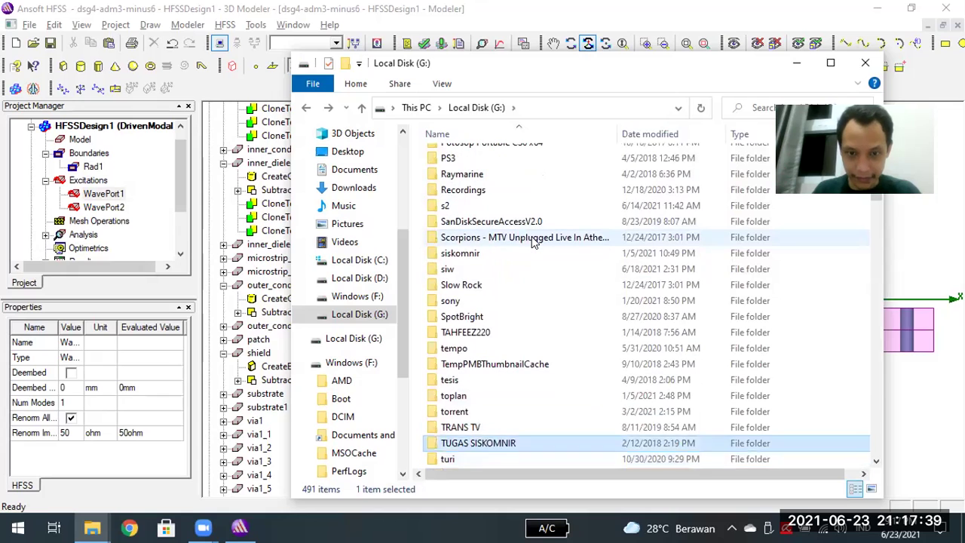
{"action": "key", "text": "Up"}
{"action": "key", "text": "Up"}
{"action": "key", "text": "Up"}
{"action": "key", "text": "Down"}
{"action": "key", "text": "Down"}
{"action": "key", "text": "Down"}
{"action": "key", "text": "Down"}
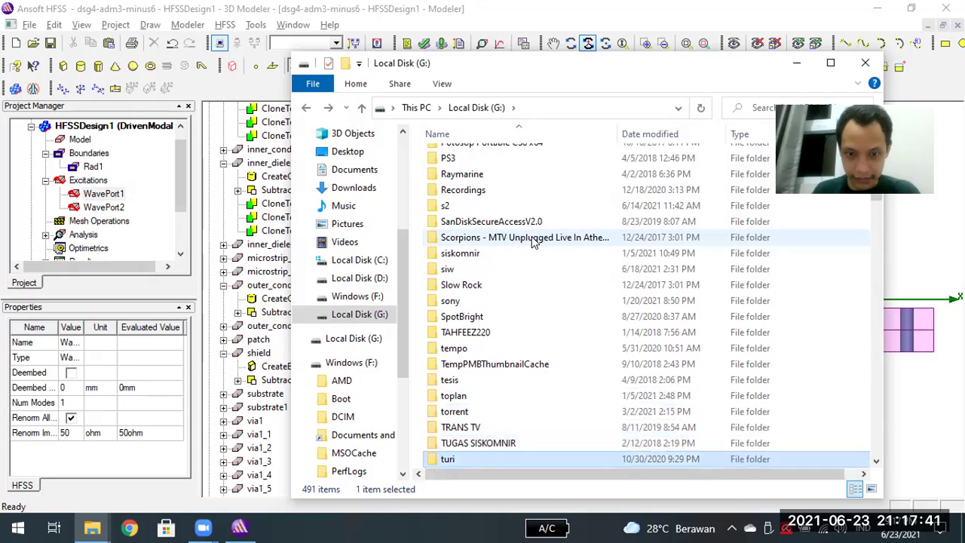
{"action": "scroll", "coordinate": [532, 241], "scroll_direction": "down", "scroll_amount": 6}
{"action": "key", "text": "u"}
{"action": "key", "text": "s"}
{"action": "key", "text": "v"}
{"action": "key", "text": "z"}
{"action": "key", "text": "t"}
{"action": "key", "text": "u"}
{"action": "key", "text": "r"}
{"action": "scroll", "coordinate": [531, 241], "scroll_direction": "up", "scroll_amount": 4}
{"action": "key", "text": "Up"}
{"action": "key", "text": "Up"}
{"action": "key", "text": "Up"}
{"action": "key", "text": "Up"}
{"action": "key", "text": "Up"}
{"action": "key", "text": "Up"}
{"action": "key", "text": "Up"}
{"action": "key", "text": "Up"}
{"action": "key", "text": "Up"}
{"action": "key", "text": "Up"}
{"action": "key", "text": "Up"}
{"action": "key", "text": "Up"}
{"action": "key", "text": "Up"}
{"action": "key", "text": "Up"}
{"action": "key", "text": "Up"}
{"action": "key", "text": "Up"}
{"action": "key", "text": "Up"}
{"action": "key", "text": "Up"}
{"action": "key", "text": "Up"}
{"action": "key", "text": "Up"}
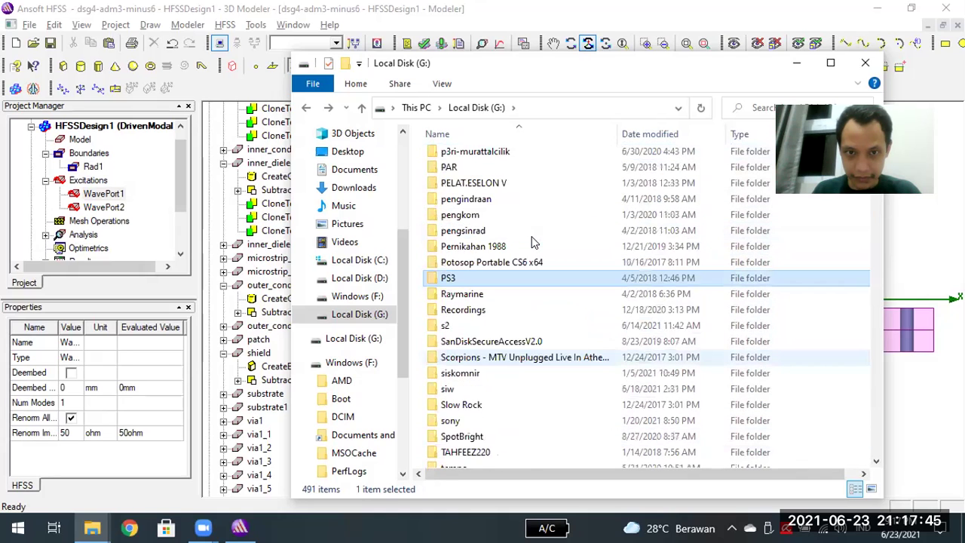
{"action": "key", "text": "Up"}
{"action": "key", "text": "Up"}
{"action": "key", "text": "Up"}
{"action": "key", "text": "Up"}
{"action": "key", "text": "Up"}
{"action": "key", "text": "Up"}
{"action": "key", "text": "Up"}
{"action": "key", "text": "Up"}
{"action": "key", "text": "Up"}
{"action": "key", "text": "Up"}
{"action": "key", "text": "Up"}
{"action": "key", "text": "Up"}
{"action": "key", "text": "Up"}
{"action": "key", "text": "Up"}
{"action": "key", "text": "Up"}
{"action": "key", "text": "Up"}
{"action": "key", "text": "Up"}
{"action": "key", "text": "Up"}
{"action": "key", "text": "Up"}
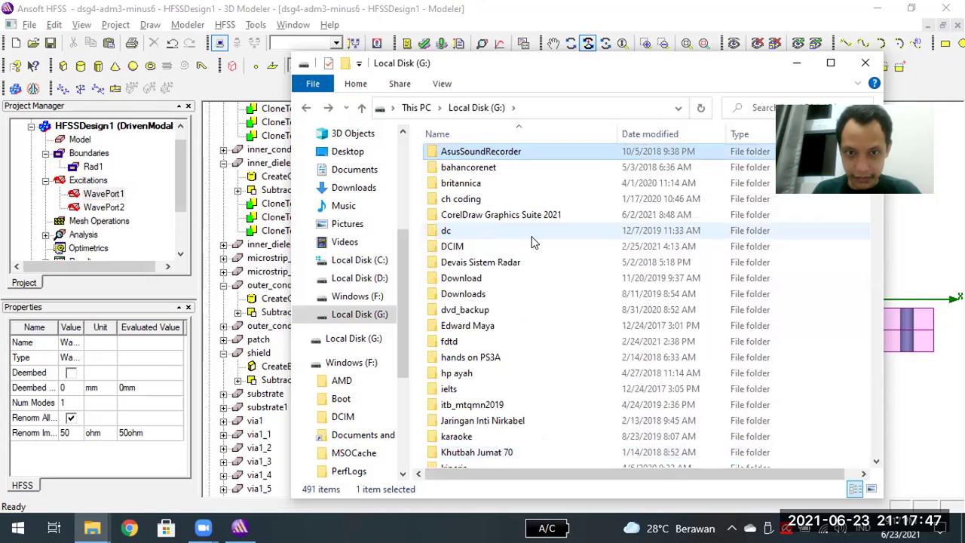
{"action": "key", "text": "Down"}
{"action": "key", "text": "Down"}
{"action": "key", "text": "Down"}
{"action": "key", "text": "Down"}
{"action": "key", "text": "Up"}
{"action": "key", "text": "Up"}
{"action": "key", "text": "Up"}
{"action": "key", "text": "Up"}
{"action": "scroll", "coordinate": [532, 241], "scroll_direction": "up", "scroll_amount": 6}
{"action": "scroll", "coordinate": [532, 241], "scroll_direction": "up", "scroll_amount": 2}
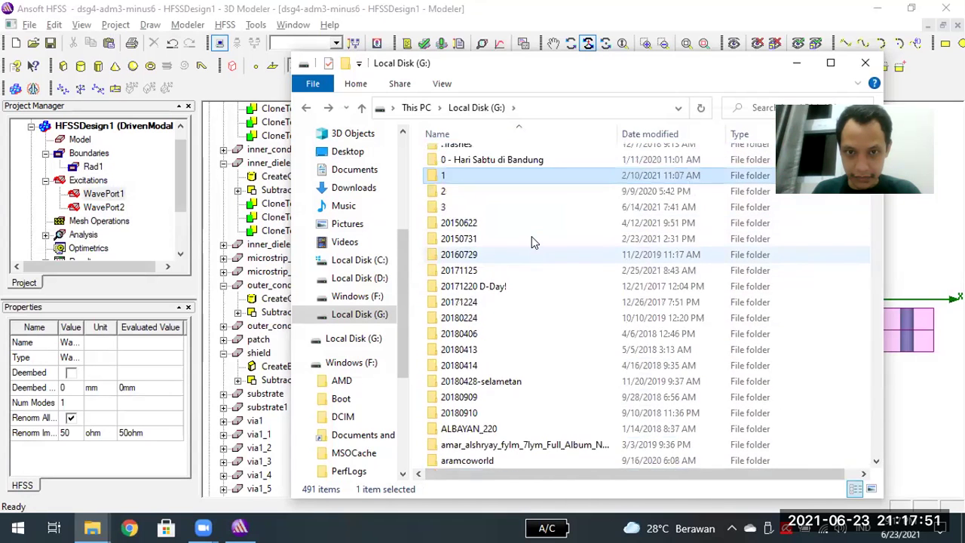
{"action": "key", "text": "Up"}
{"action": "key", "text": "Up"}
{"action": "key", "text": "Up"}
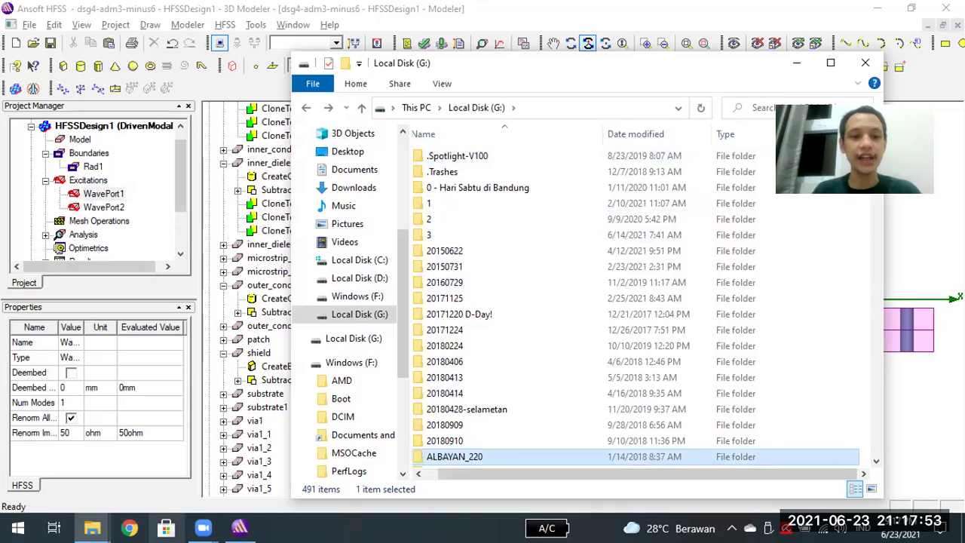
- Switch to Chrome and open the Gmail inbox, with the empty extra tab closed
{"action": "left_click", "coordinate": [239, 527]}
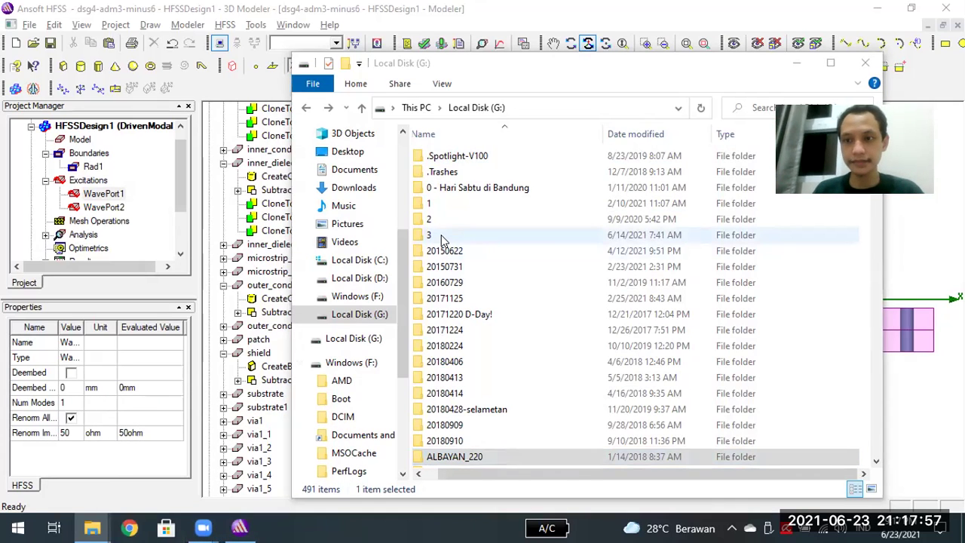
{"action": "left_click", "coordinate": [545, 245]}
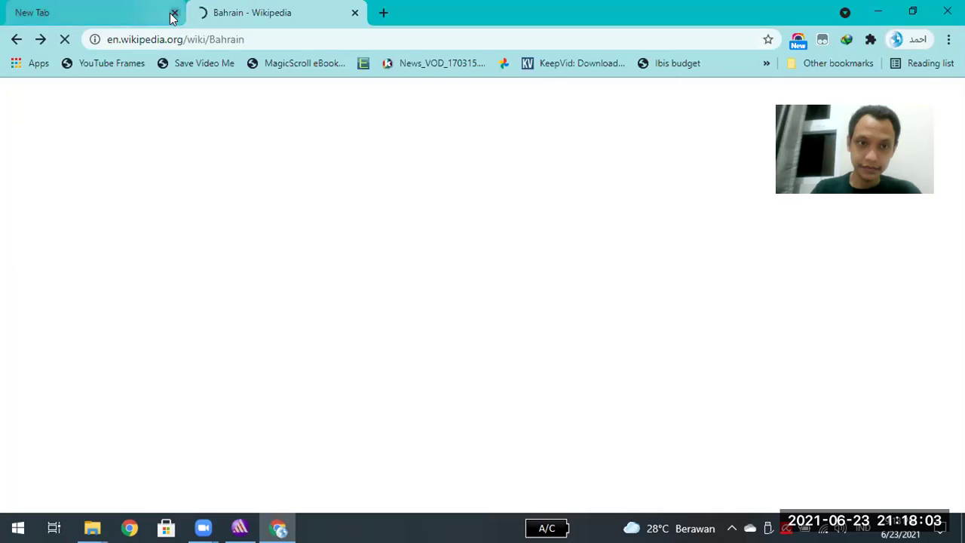
{"action": "left_click", "coordinate": [173, 14]}
{"action": "left_click", "coordinate": [183, 33]}
{"action": "type", "text": "g"}
{"action": "key", "text": "Return"}
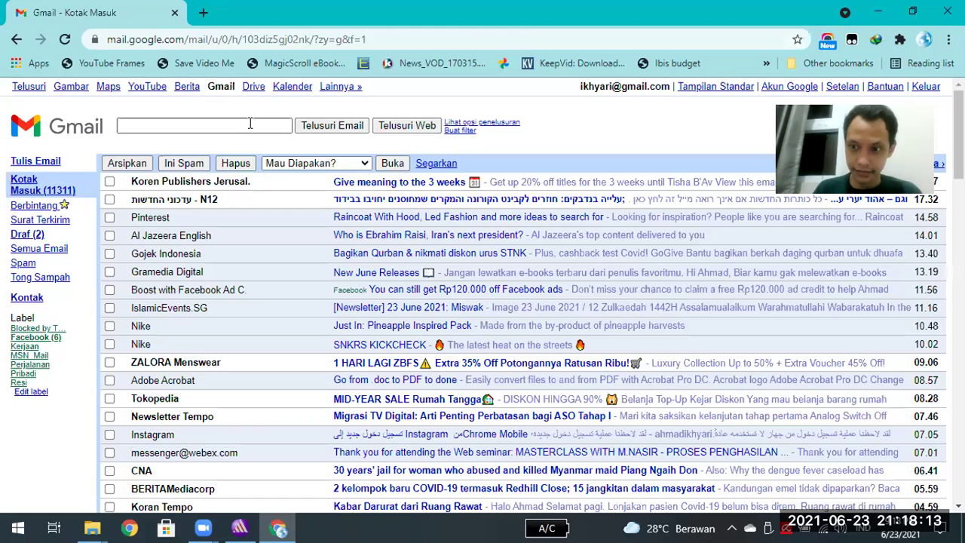
- Search the mailbox for the thesis supervisor's name and look through the resulting messages down to the 2016 ones
{"action": "left_click", "coordinate": [249, 125]}
{"action": "type", "text": "munir"}
{"action": "key", "text": "Return"}
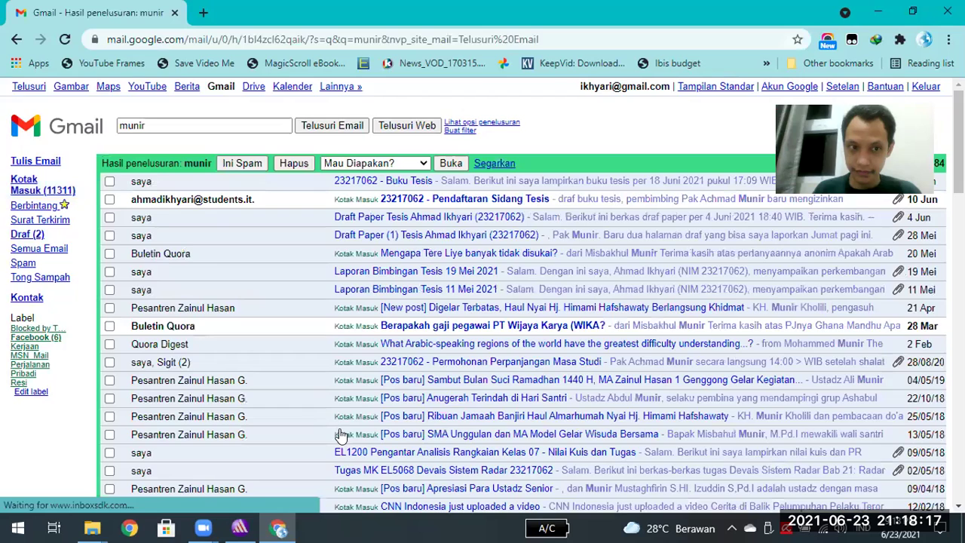
{"action": "scroll", "coordinate": [339, 435], "scroll_direction": "down", "scroll_amount": 8}
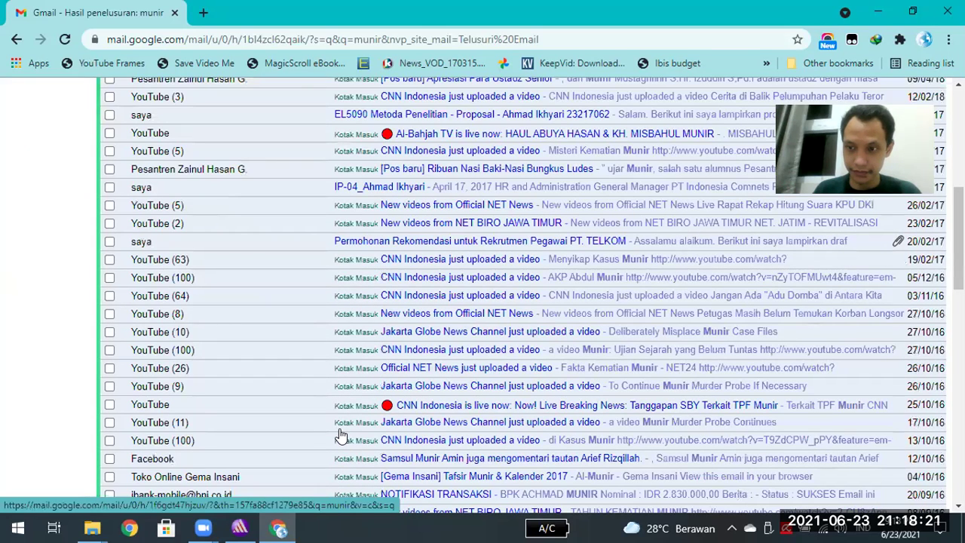
{"action": "scroll", "coordinate": [339, 434], "scroll_direction": "down", "scroll_amount": 5}
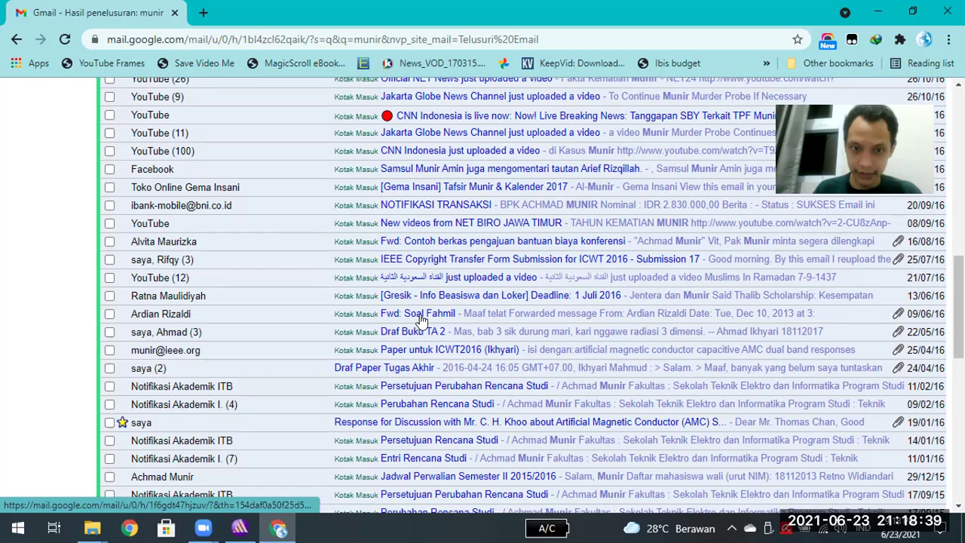
- View the "IEEE Copyright Transfer Form Submission for ICWT 2016 - Submission 17" message, and go back to the search results
{"action": "left_click", "coordinate": [456, 262]}
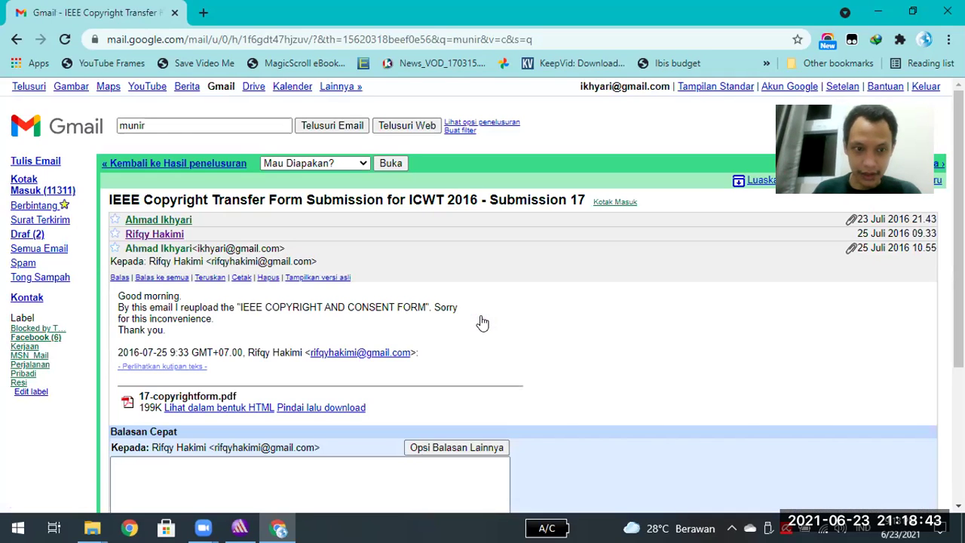
{"action": "key", "text": "alt+Left"}
{"action": "key", "text": "F5"}
{"action": "key", "text": "Return"}
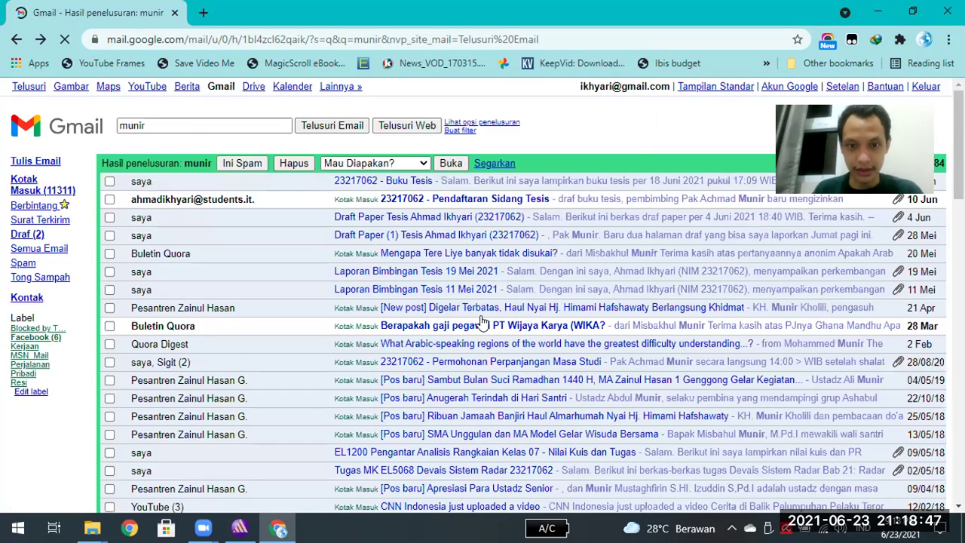
- View the "Pendaftaran Sidang Tesis" message and its attachments, and go back to the search results
{"action": "left_click", "coordinate": [488, 204]}
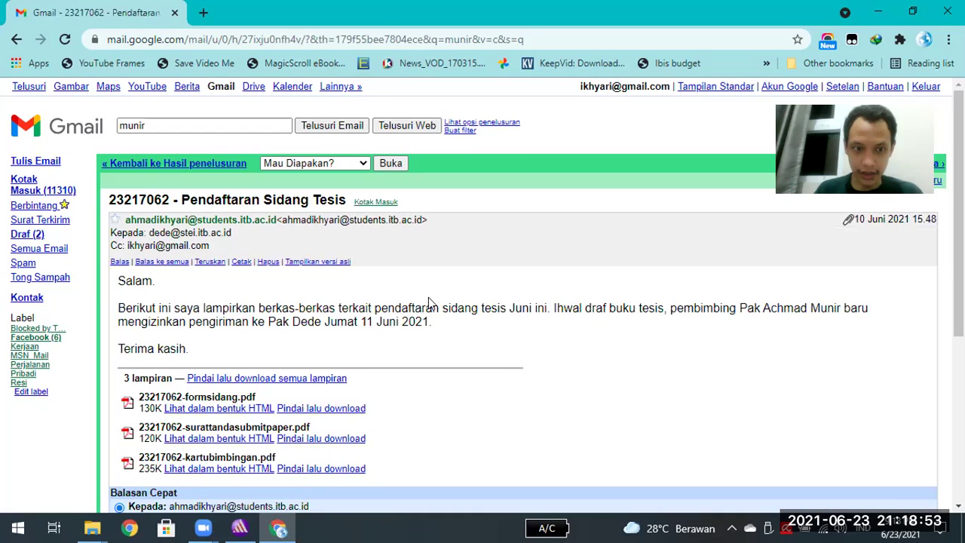
{"action": "key", "text": "alt+Left"}
{"action": "key", "text": "F5"}
{"action": "key", "text": "Return"}
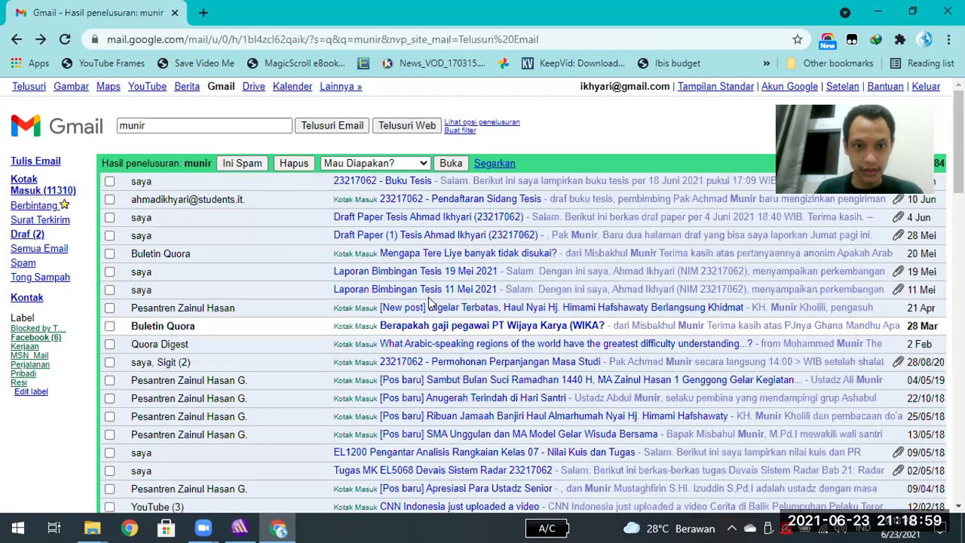
- Look through the mail search results down to the 2015 messages, and check drive G: in File Explorer for folders from T onward
{"action": "scroll", "coordinate": [428, 309], "scroll_direction": "down", "scroll_amount": 5}
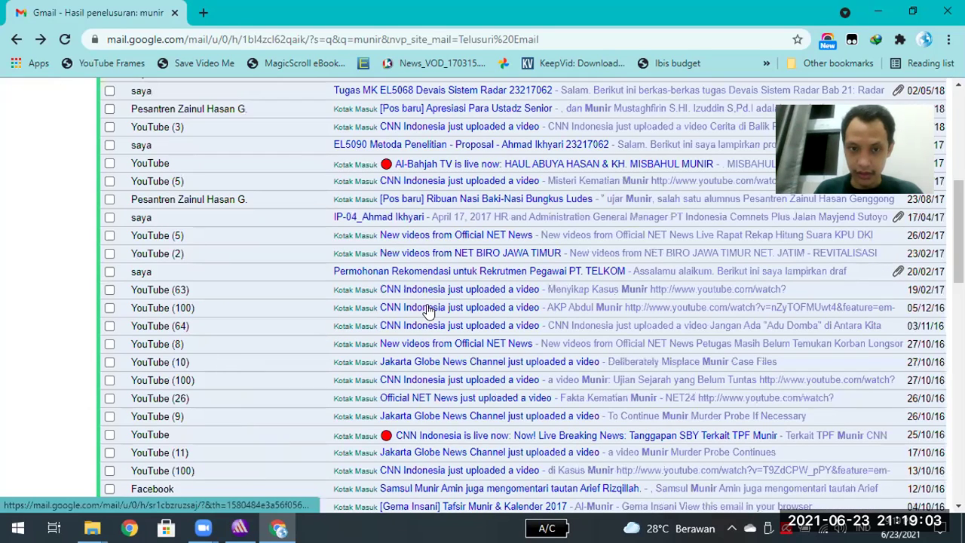
{"action": "scroll", "coordinate": [445, 252], "scroll_direction": "down", "scroll_amount": 5}
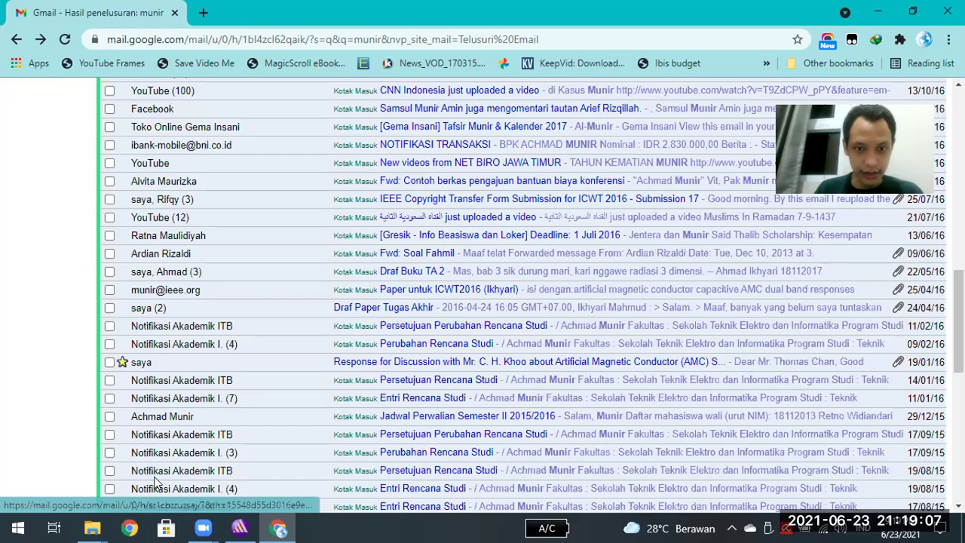
{"action": "key", "text": "alt+Tab"}
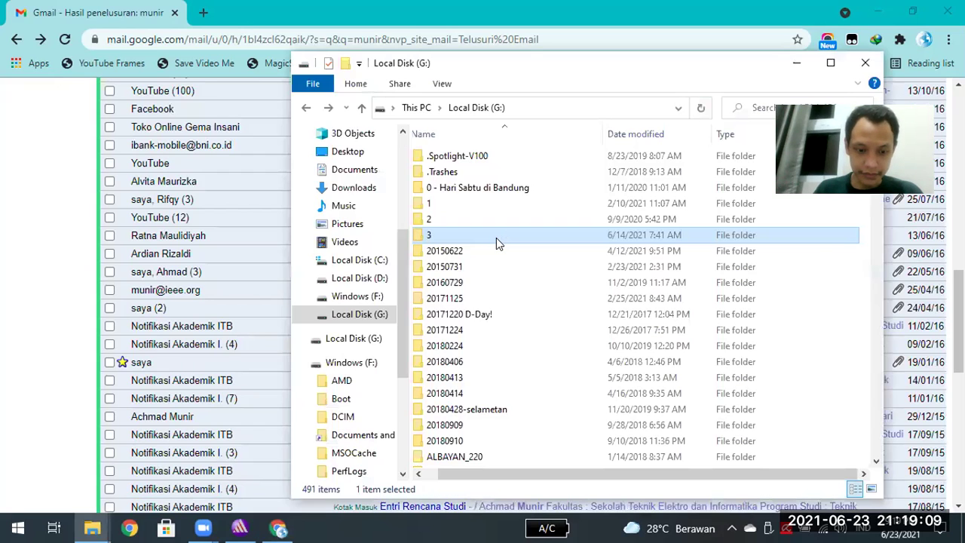
{"action": "key", "text": "t"}
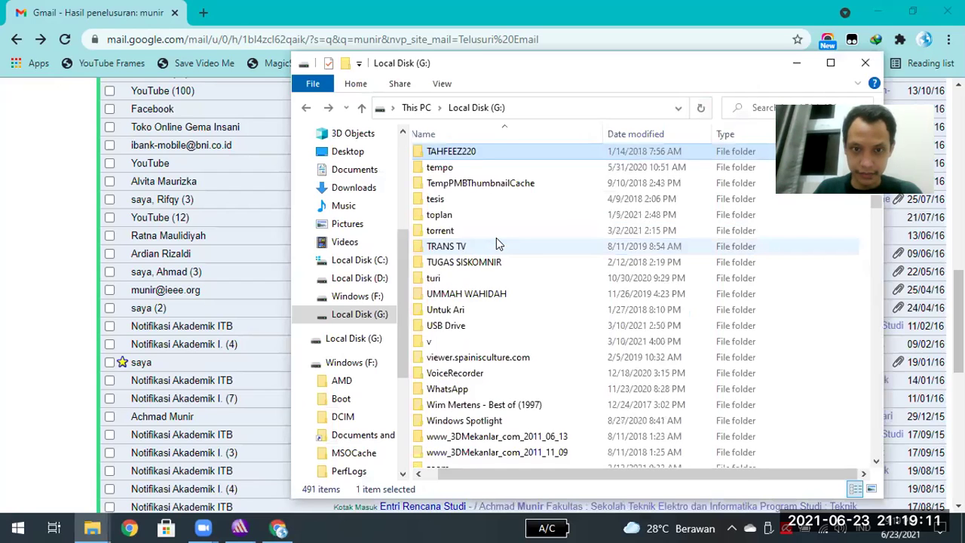
{"action": "key", "text": "o"}
{"action": "key", "text": "r"}
{"action": "key", "text": "u"}
{"action": "key", "text": "s"}
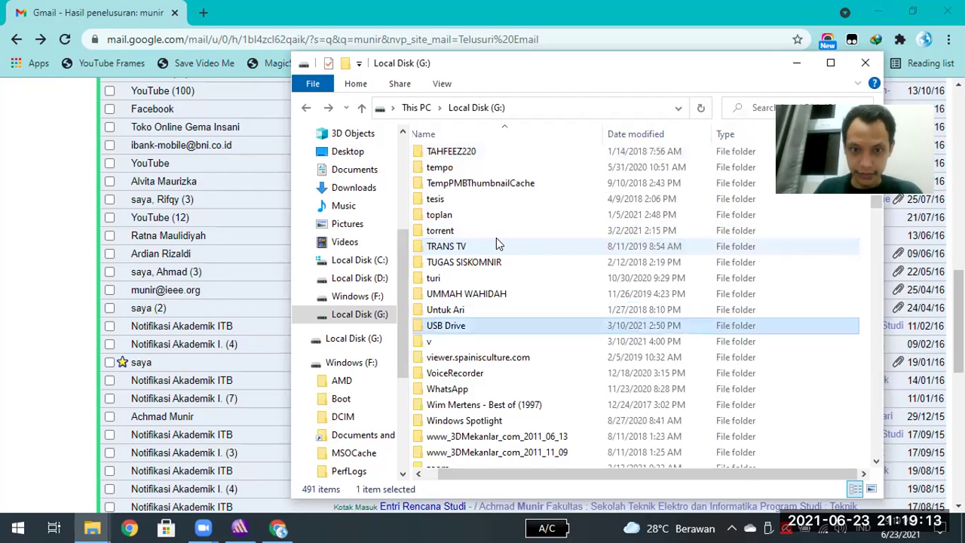
{"action": "key", "text": "v"}
{"action": "key", "text": "i"}
{"action": "key", "text": "w"}
{"action": "scroll", "coordinate": [496, 238], "scroll_direction": "down", "scroll_amount": 4}
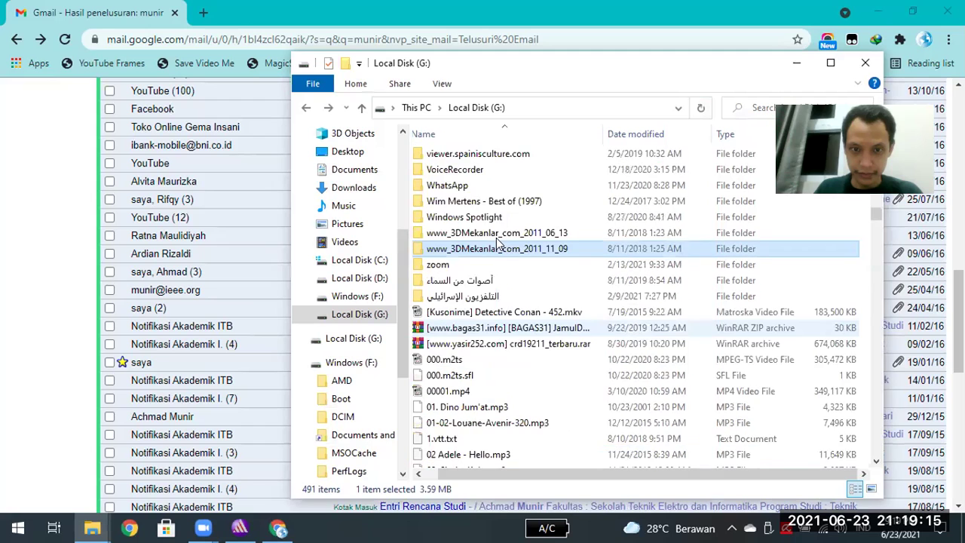
{"action": "scroll", "coordinate": [495, 240], "scroll_direction": "down", "scroll_amount": 2}
{"action": "key", "text": "t"}
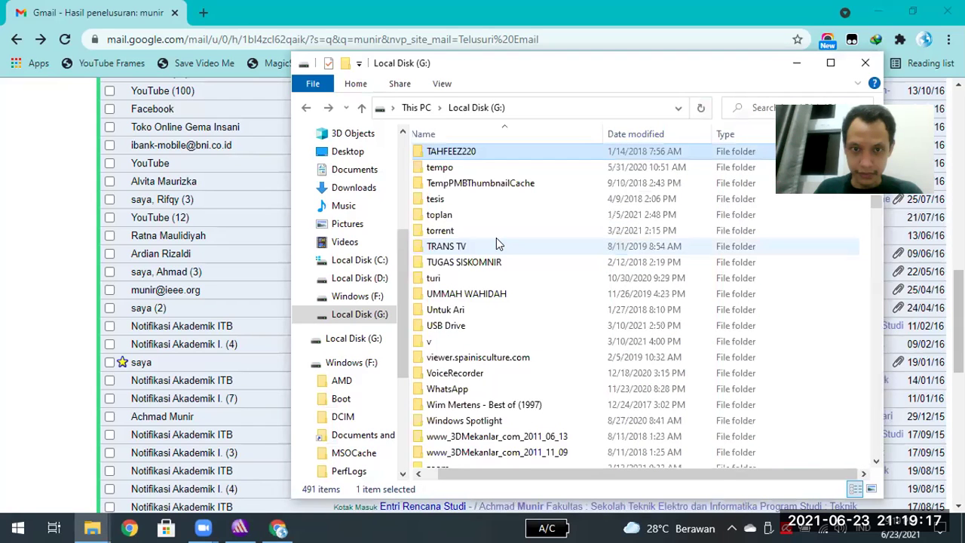
- Look through the folders on drive G: from P back to A, and the files starting with S and T
{"action": "key", "text": "p"}
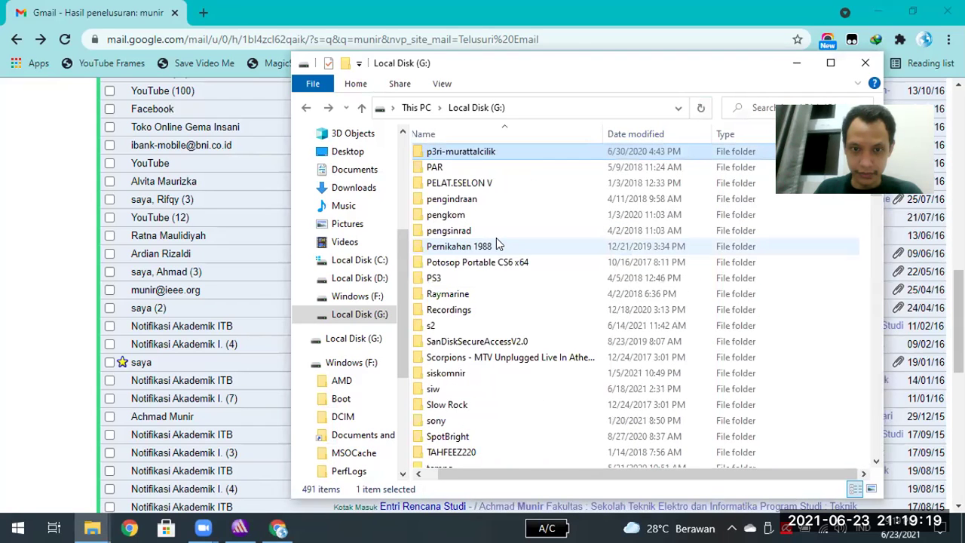
{"action": "scroll", "coordinate": [496, 243], "scroll_direction": "up", "scroll_amount": 6}
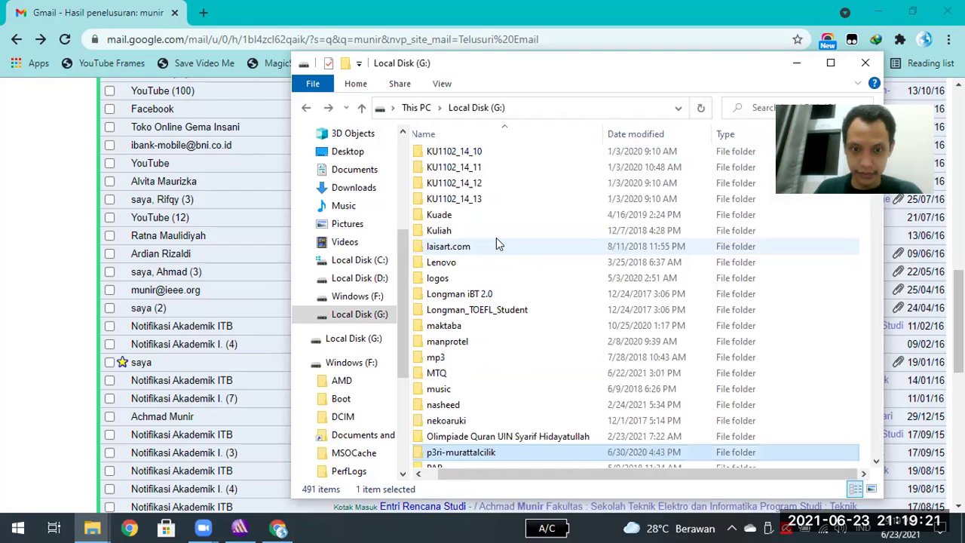
{"action": "key", "text": "t"}
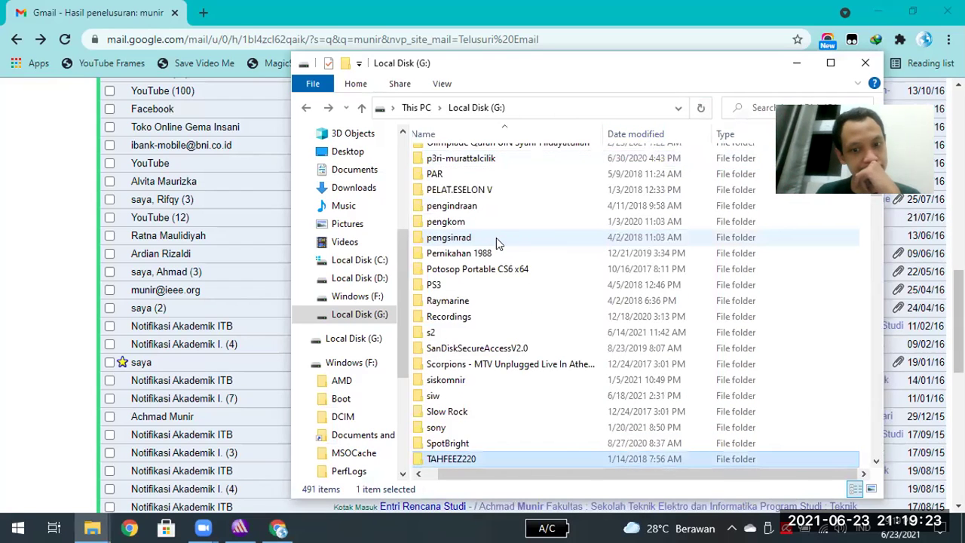
{"action": "scroll", "coordinate": [496, 238], "scroll_direction": "down", "scroll_amount": 6}
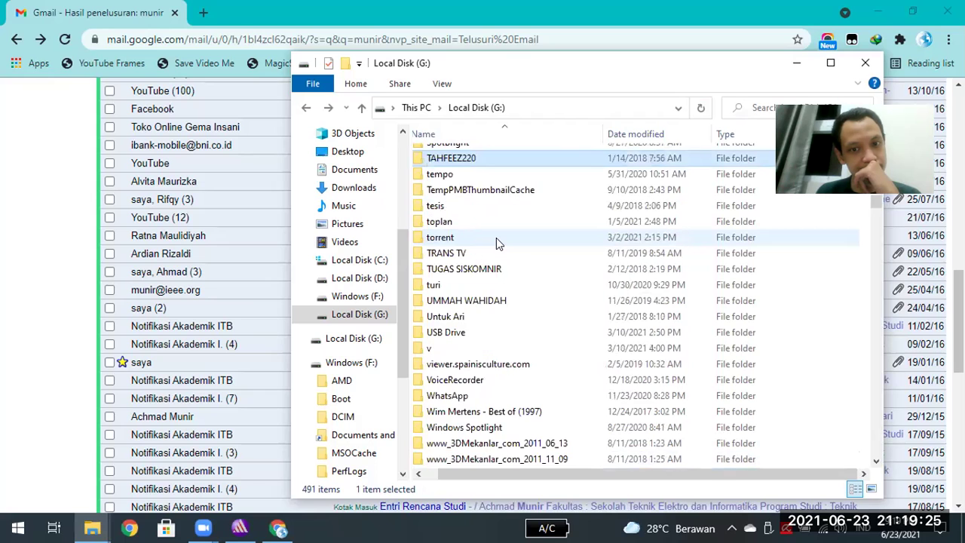
{"action": "scroll", "coordinate": [496, 237], "scroll_direction": "up", "scroll_amount": 7}
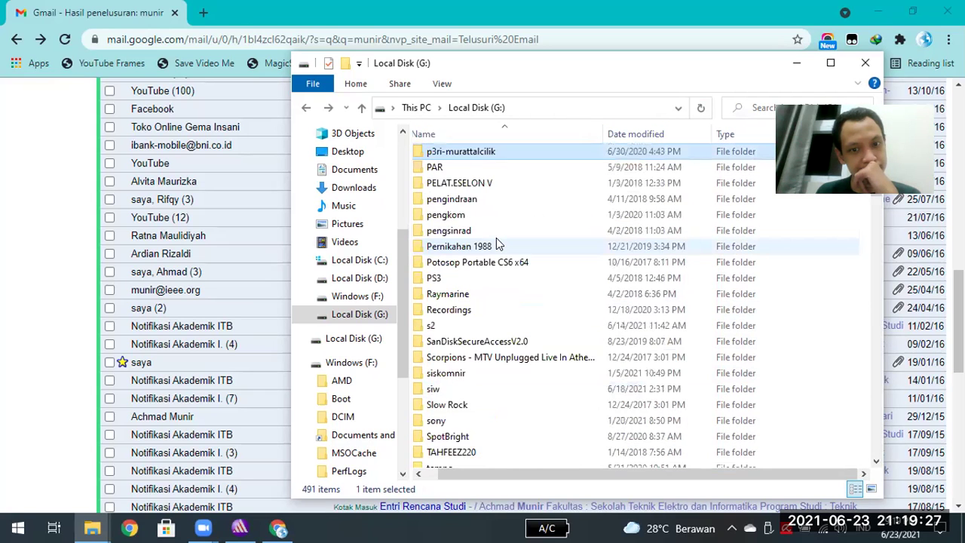
{"action": "key", "text": "k"}
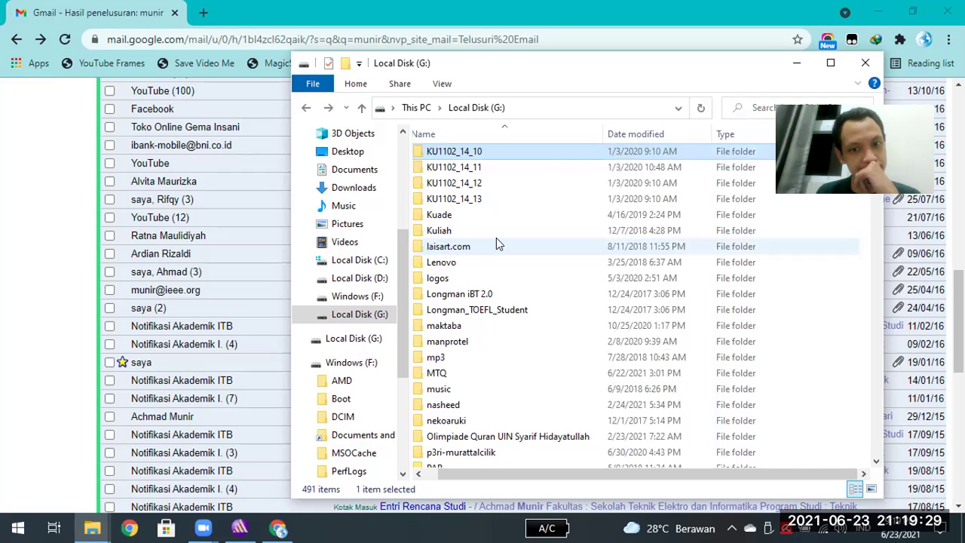
{"action": "scroll", "coordinate": [496, 239], "scroll_direction": "up", "scroll_amount": 6}
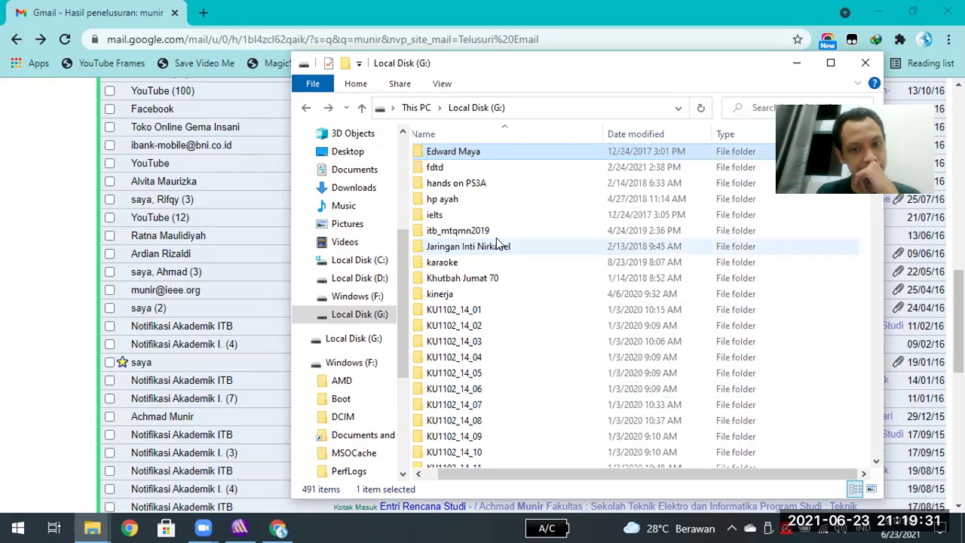
{"action": "scroll", "coordinate": [496, 243], "scroll_direction": "up", "scroll_amount": 4}
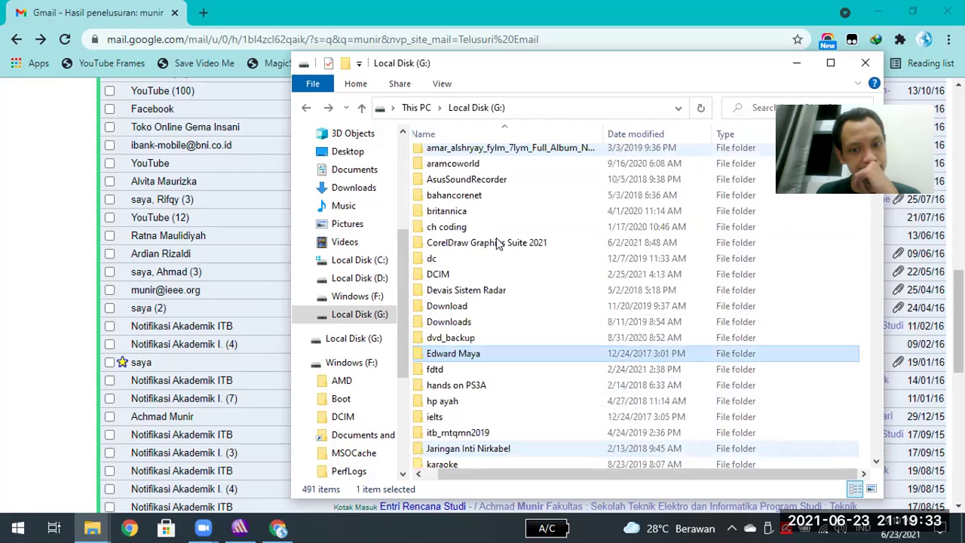
{"action": "scroll", "coordinate": [496, 242], "scroll_direction": "up", "scroll_amount": 3}
{"action": "key", "text": "s"}
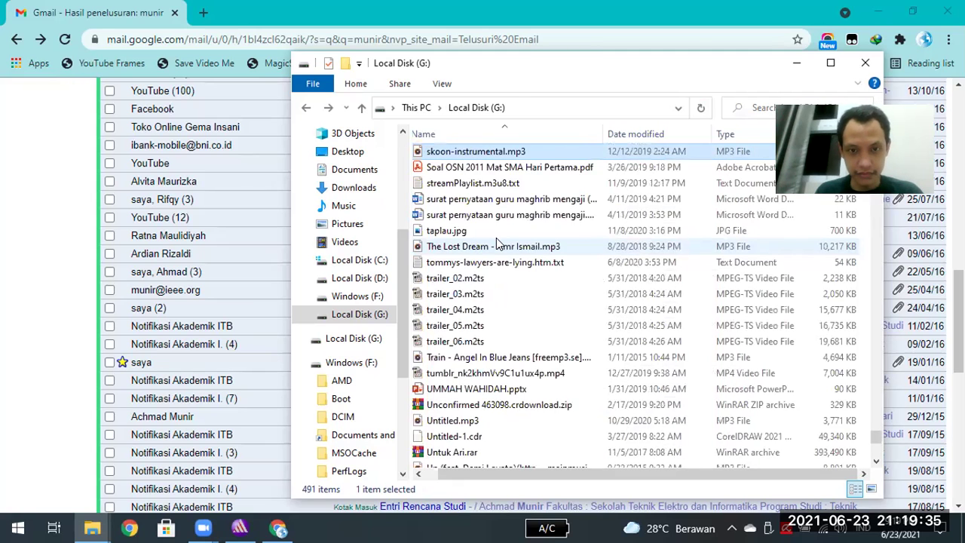
{"action": "scroll", "coordinate": [496, 241], "scroll_direction": "up", "scroll_amount": 1}
{"action": "key", "text": "t"}
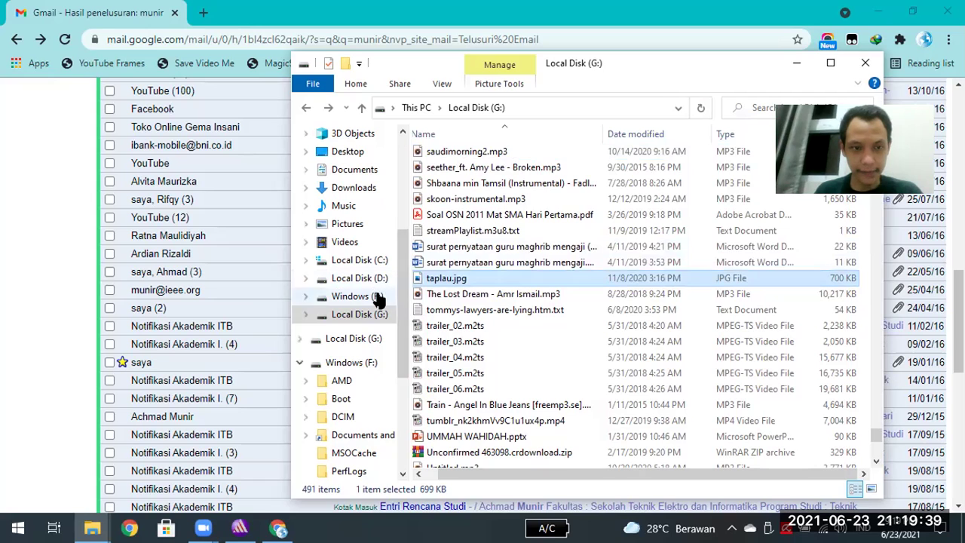
- Switch back to Gmail, view the "Draf Buku TA 2" message, and return to the search results
{"action": "key", "text": "alt+Tab"}
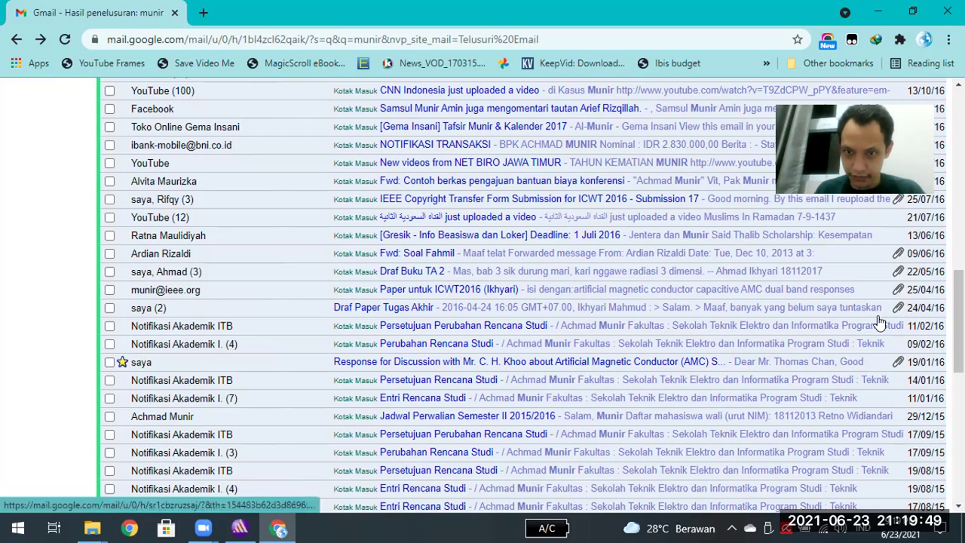
{"action": "scroll", "coordinate": [879, 322], "scroll_direction": "up", "scroll_amount": 1}
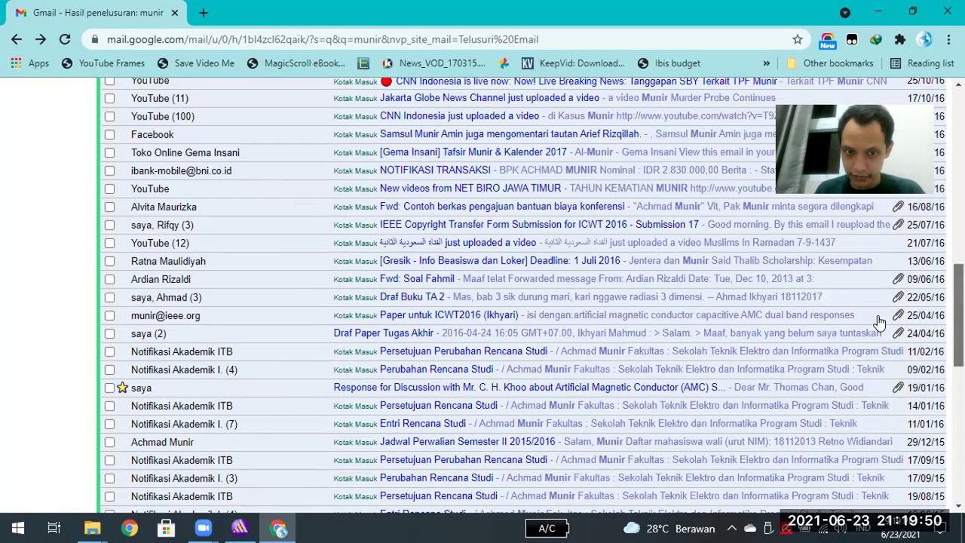
{"action": "left_click", "coordinate": [583, 298]}
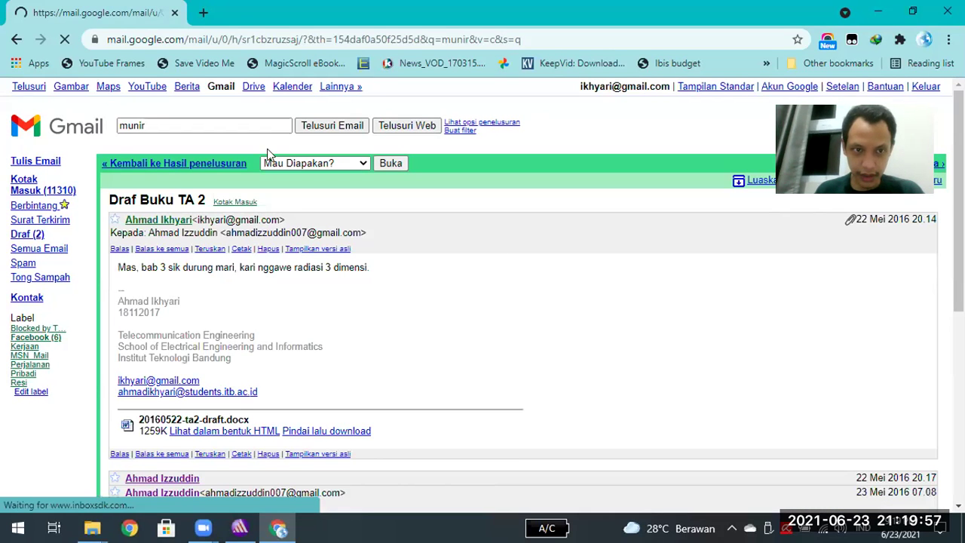
{"action": "left_click", "coordinate": [140, 168]}
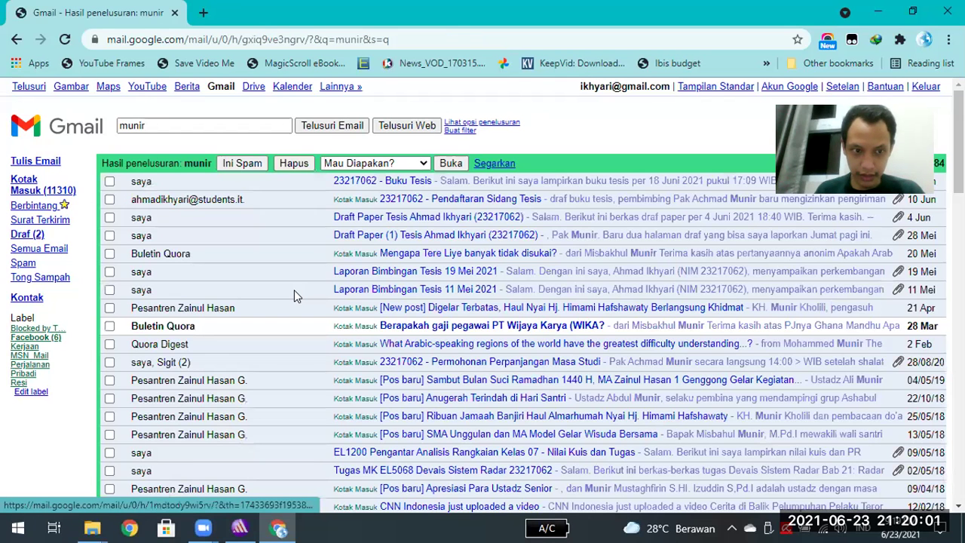
- View the whole "Draf Paper Tugas Akhir" conversation from April 2016 with its attachments, and return to the search results
{"action": "scroll", "coordinate": [294, 290], "scroll_direction": "down", "scroll_amount": 5}
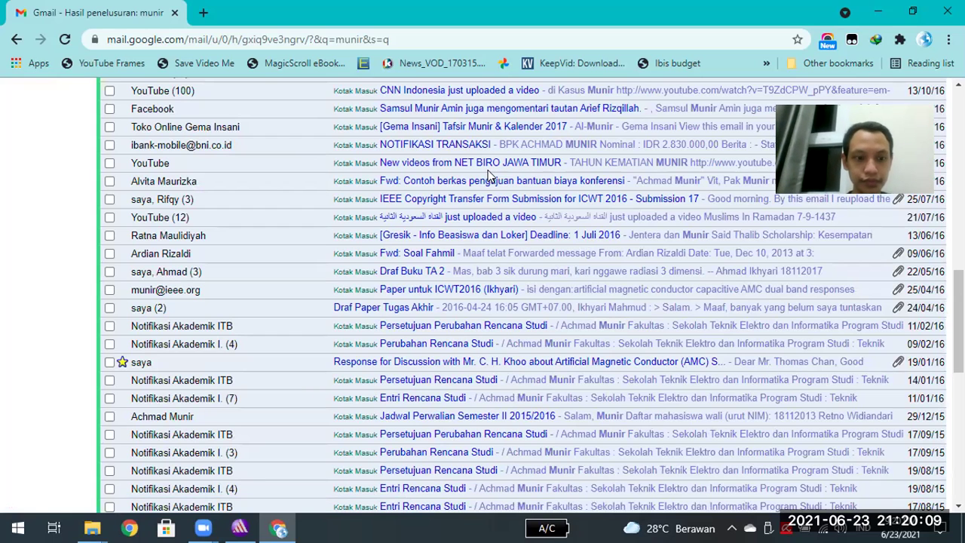
{"action": "scroll", "coordinate": [488, 174], "scroll_direction": "up", "scroll_amount": 5}
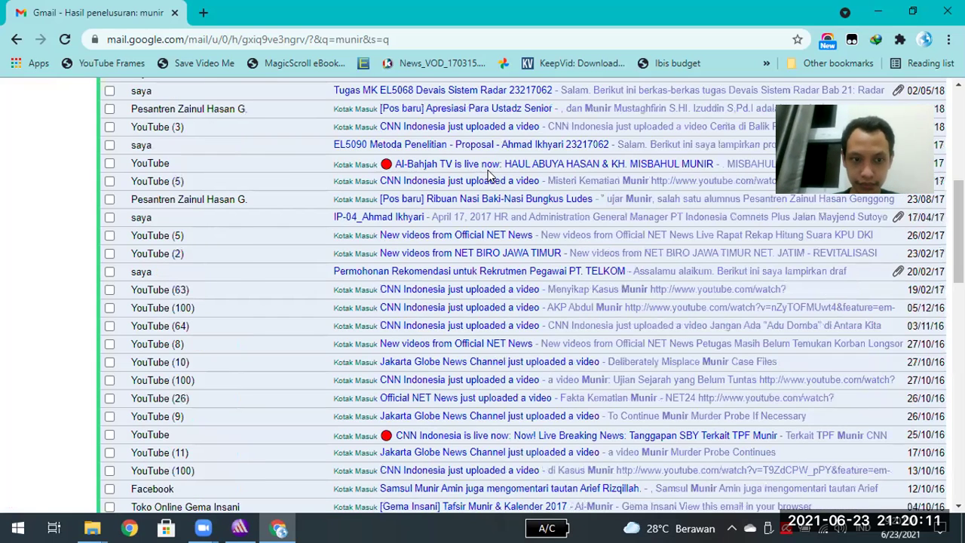
{"action": "scroll", "coordinate": [488, 175], "scroll_direction": "down", "scroll_amount": 5}
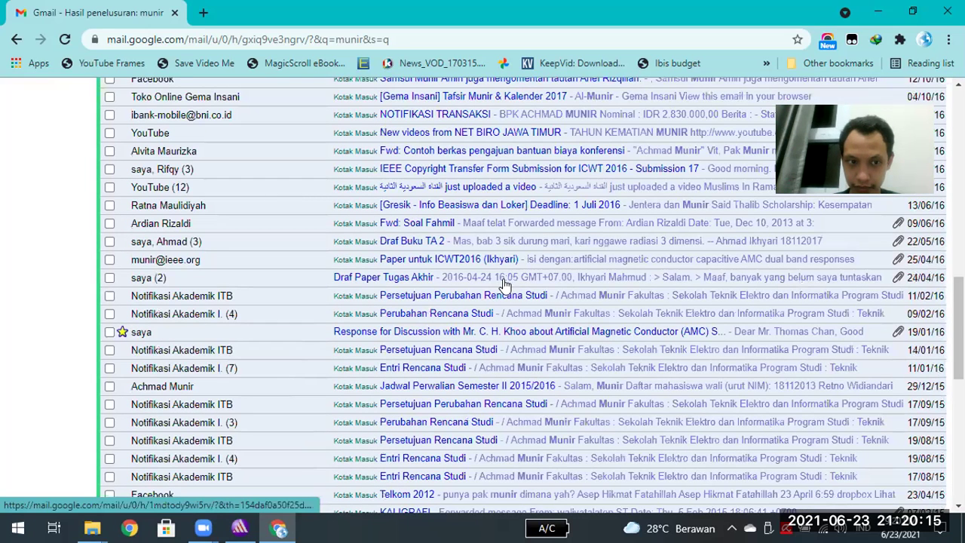
{"action": "left_click", "coordinate": [503, 284]}
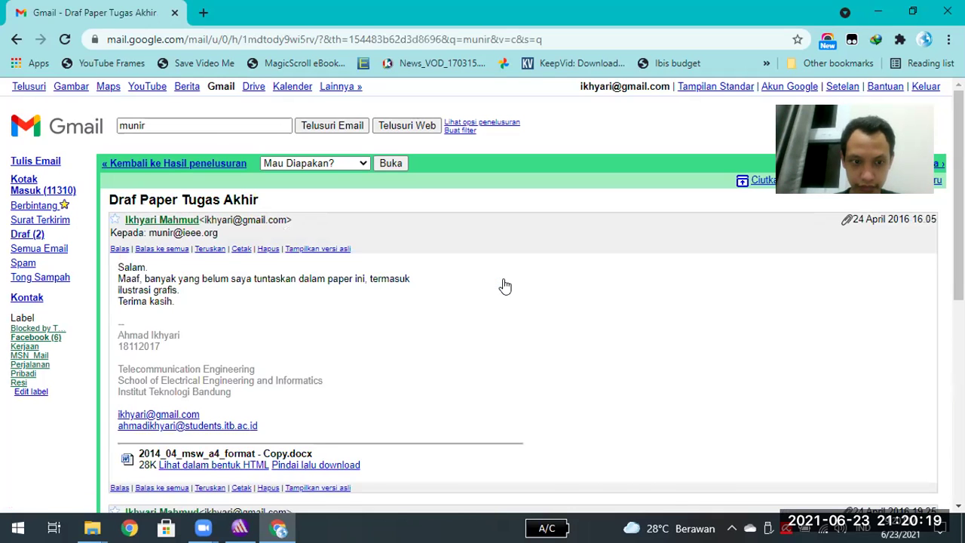
{"action": "scroll", "coordinate": [503, 286], "scroll_direction": "down", "scroll_amount": 10}
{"action": "scroll", "coordinate": [503, 286], "scroll_direction": "up", "scroll_amount": 10}
{"action": "left_click", "coordinate": [192, 163]}
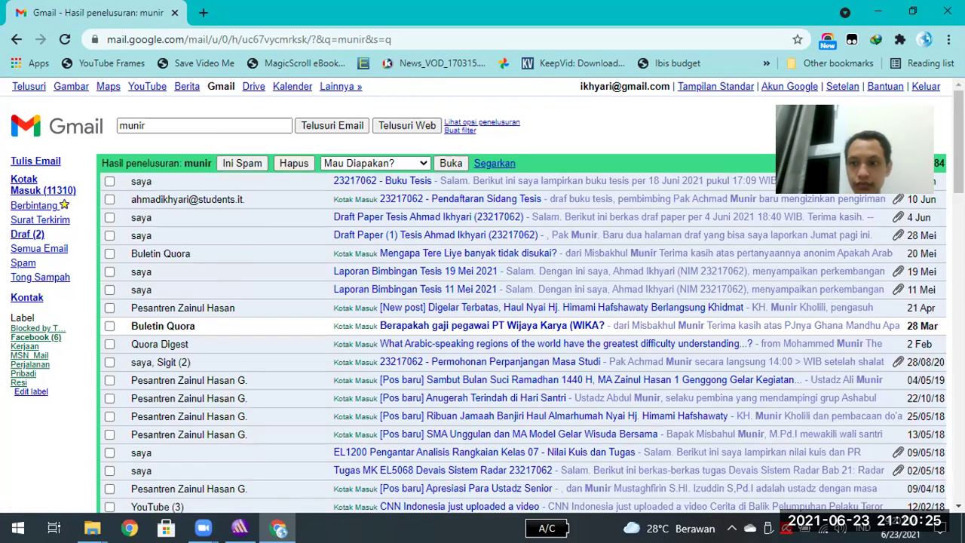
- Search the mailbox for "hfss", and check the 2017 IP-04 job application message and its attachments before returning to the results
{"action": "scroll", "coordinate": [933, 323], "scroll_direction": "down", "scroll_amount": 5}
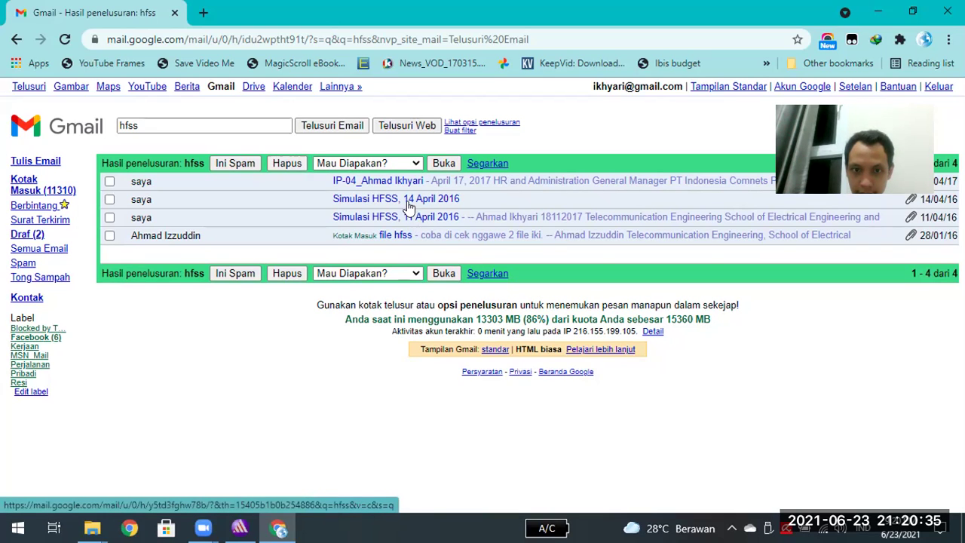
{"action": "left_click", "coordinate": [405, 184]}
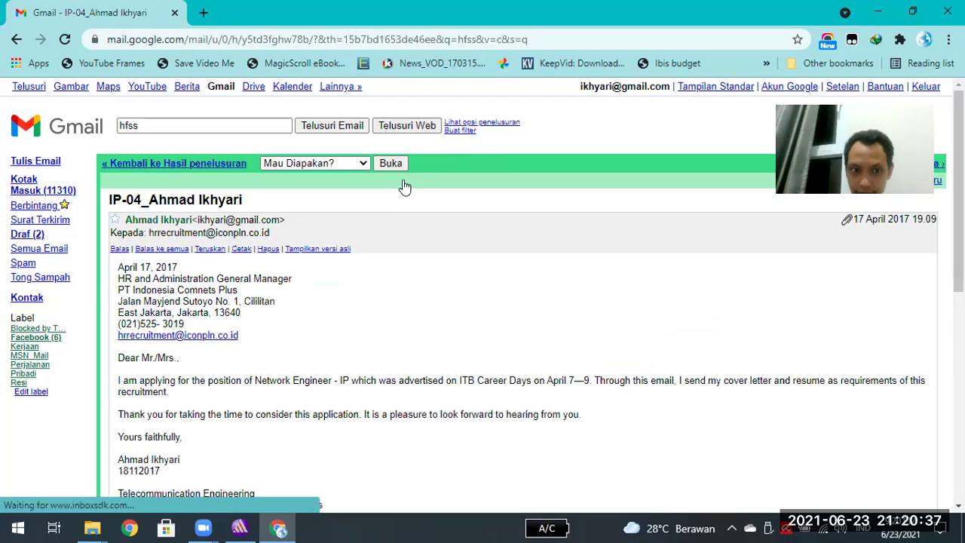
{"action": "left_click_drag", "start_coordinate": [327, 317], "coordinate": [331, 381]}
{"action": "scroll", "coordinate": [330, 317], "scroll_direction": "down", "scroll_amount": 5}
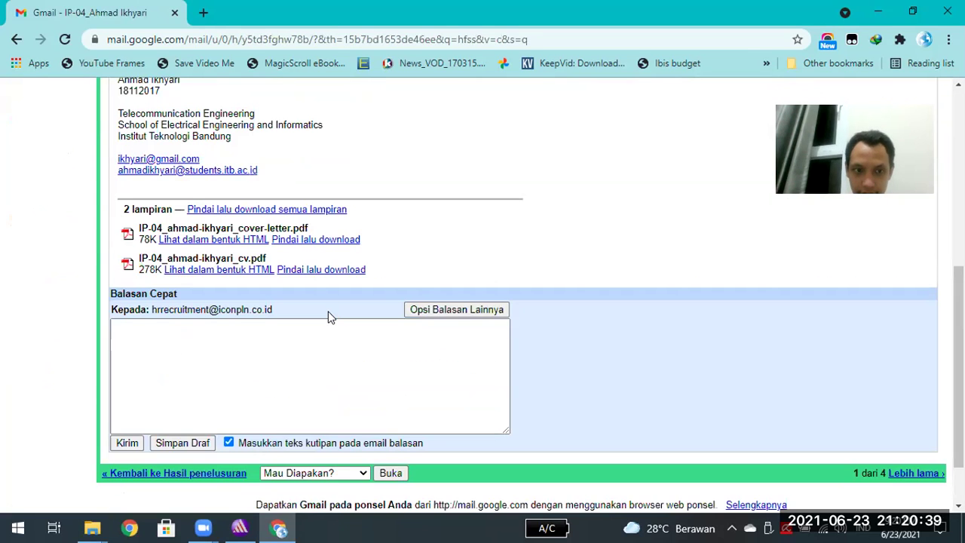
{"action": "scroll", "coordinate": [328, 317], "scroll_direction": "up", "scroll_amount": 5}
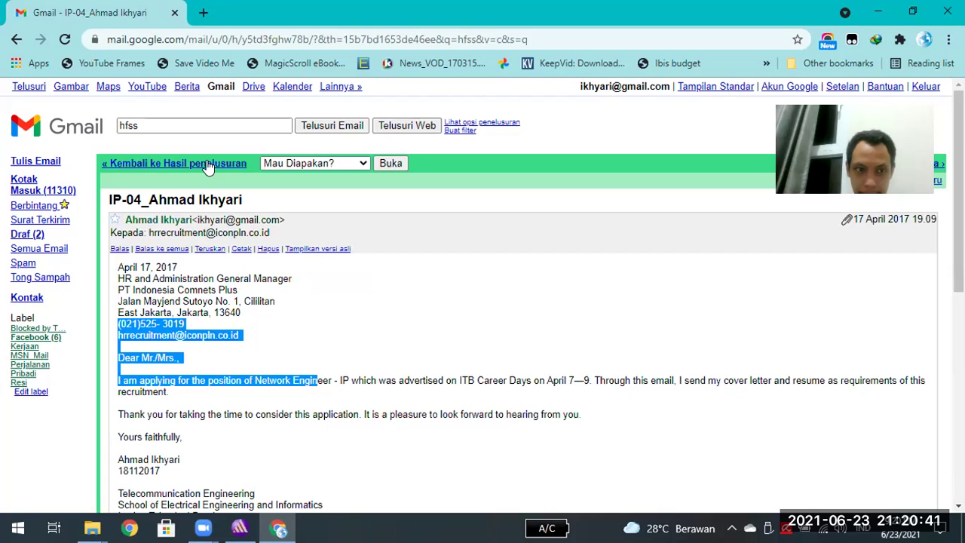
{"action": "left_click", "coordinate": [208, 166]}
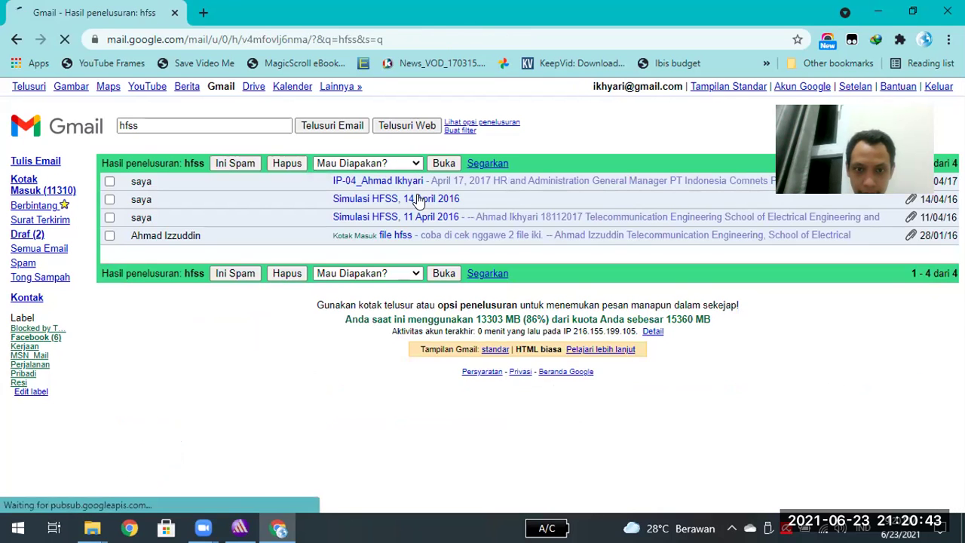
{"action": "left_click", "coordinate": [419, 199]}
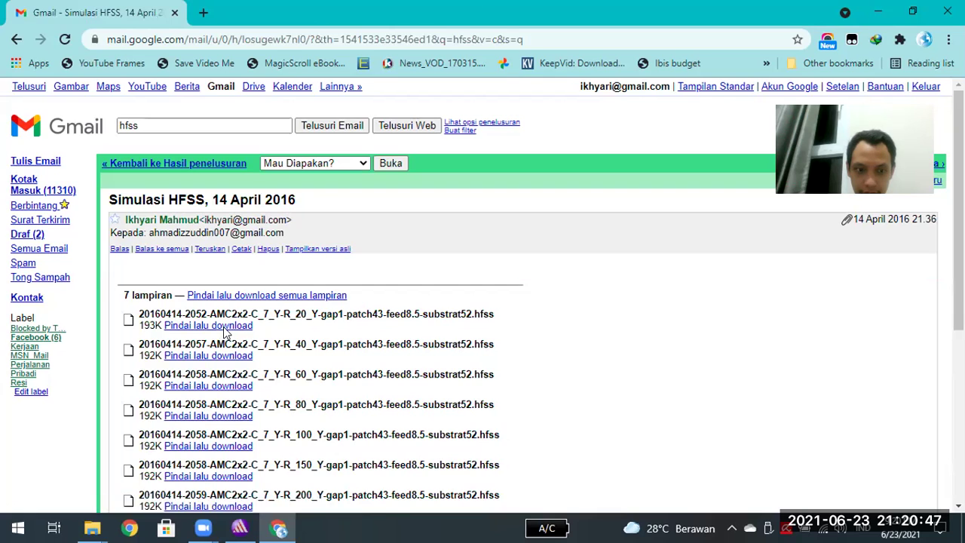
{"action": "left_click", "coordinate": [224, 326]}
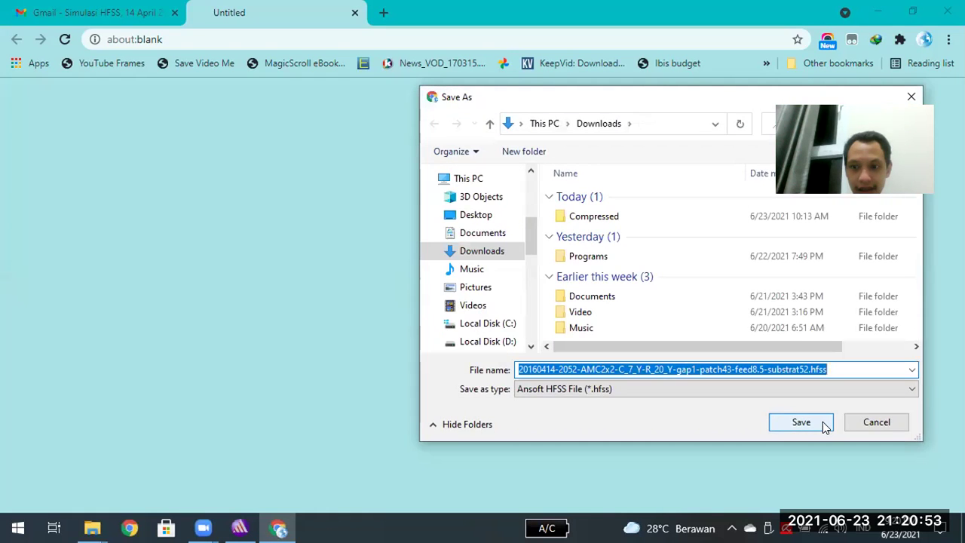
{"action": "left_click", "coordinate": [825, 425]}
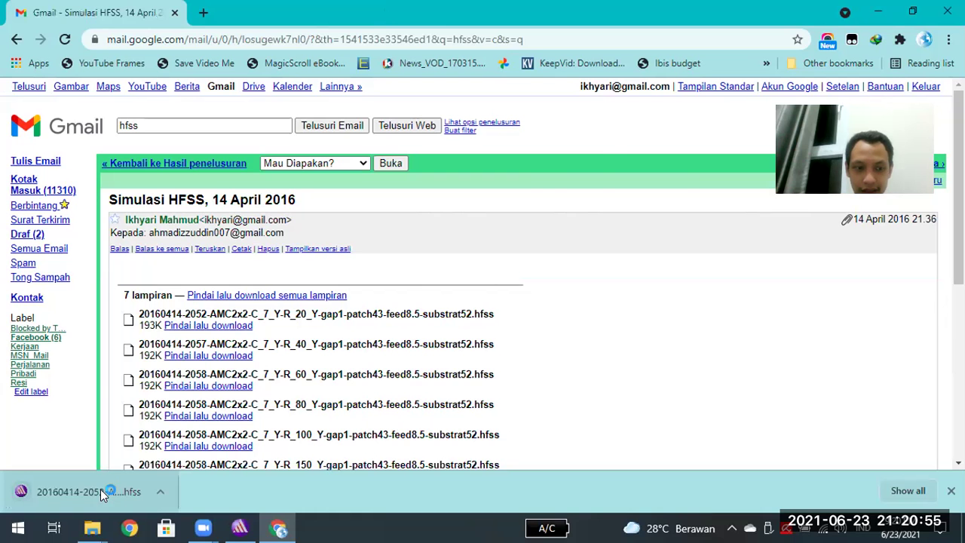
{"action": "left_click", "coordinate": [100, 489]}
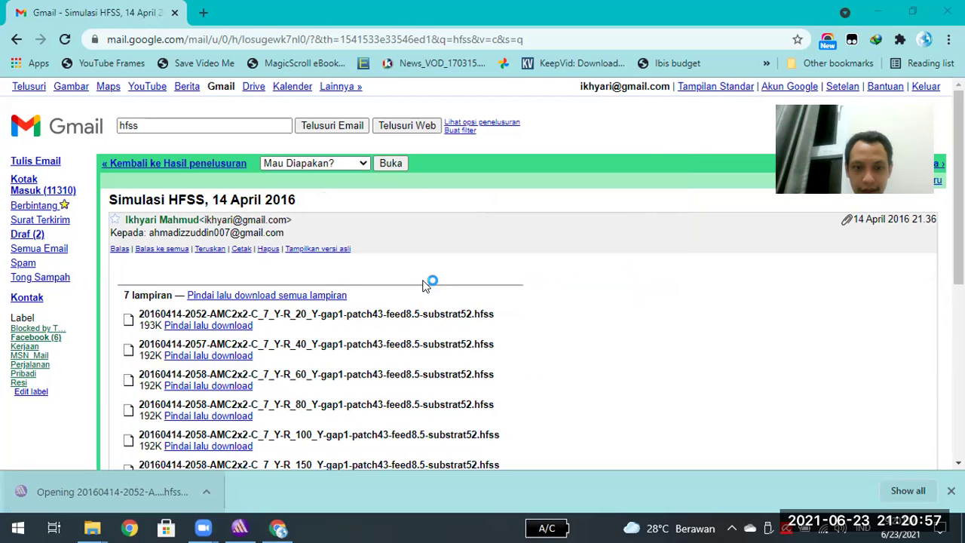